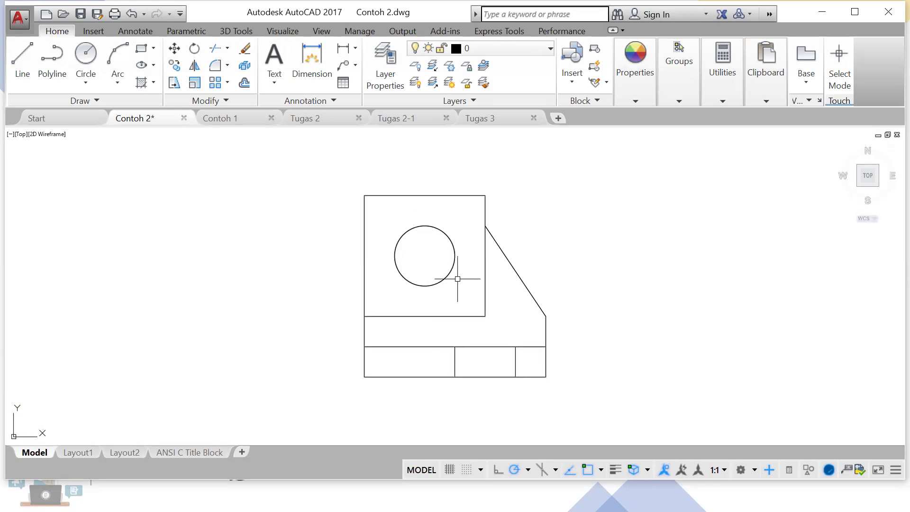
# Step: Insert a base view from model space on Layout1 with Top orientation, to the left of the existing upper views on the sheet
pyautogui.moveTo(522, 280)
pyautogui.click(86, 453)
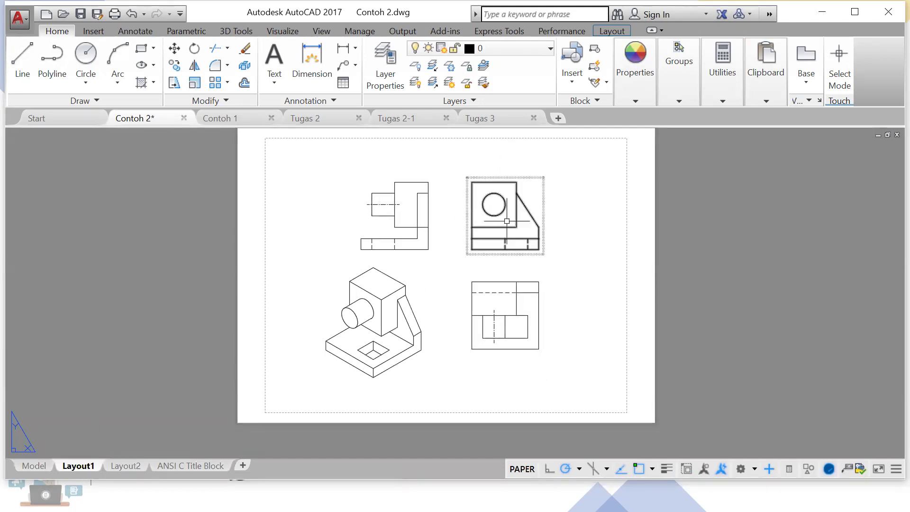
pyautogui.click(612, 31)
pyautogui.click(201, 82)
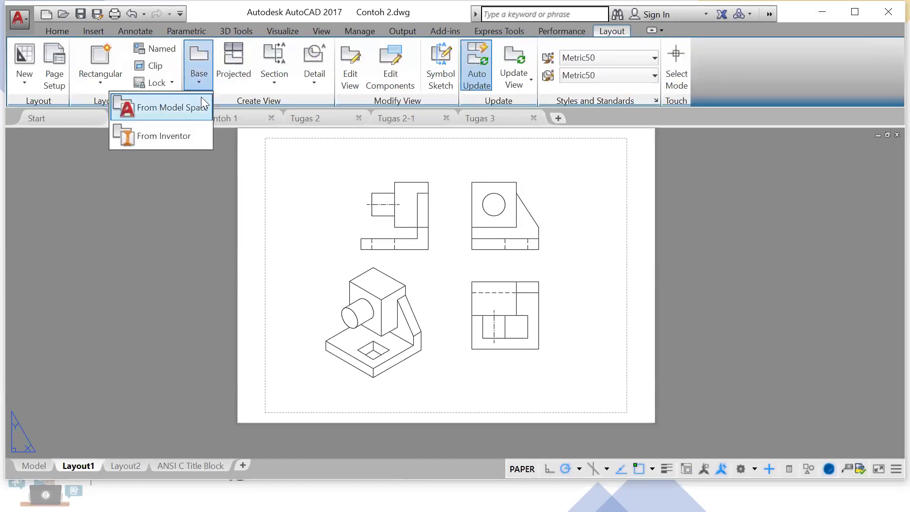
pyautogui.click(194, 106)
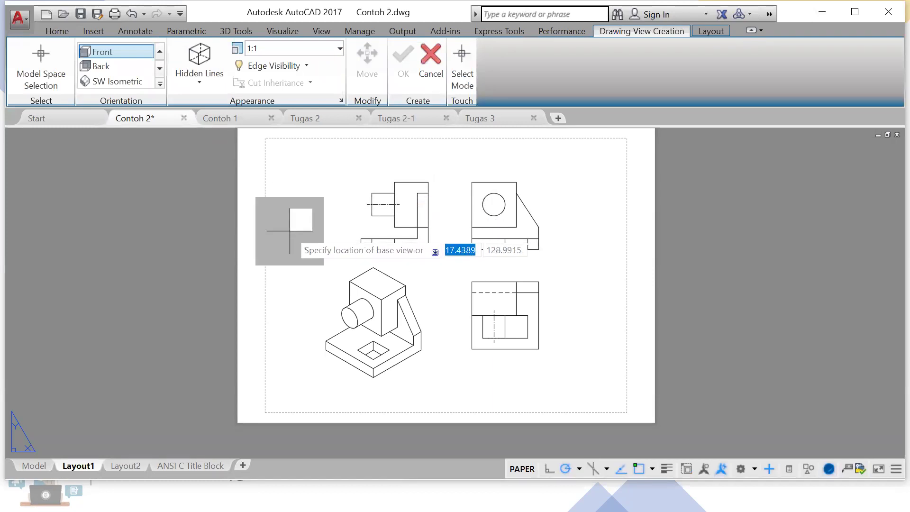
pyautogui.rightClick(284, 232)
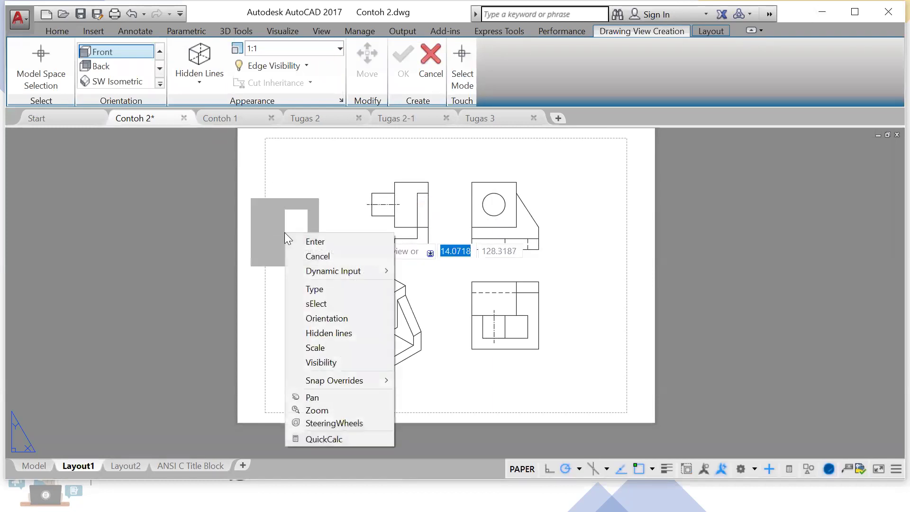
pyautogui.click(321, 315)
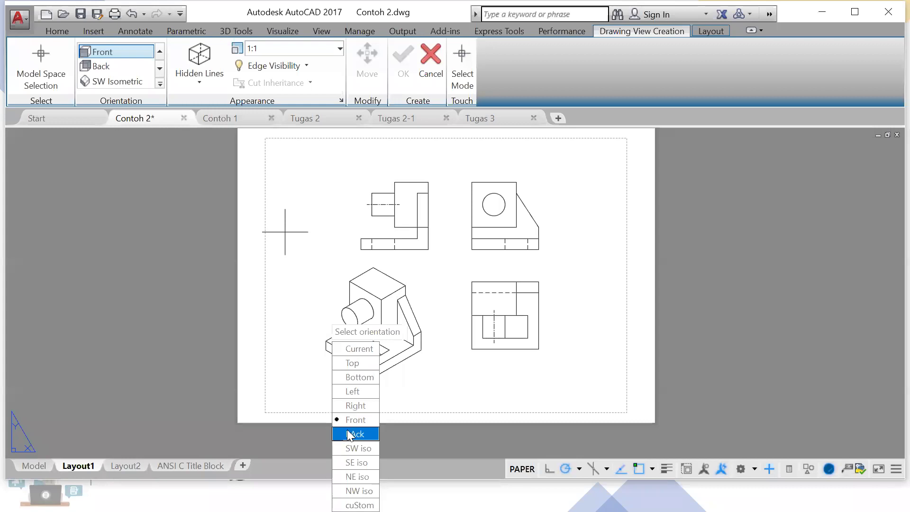
pyautogui.click(351, 364)
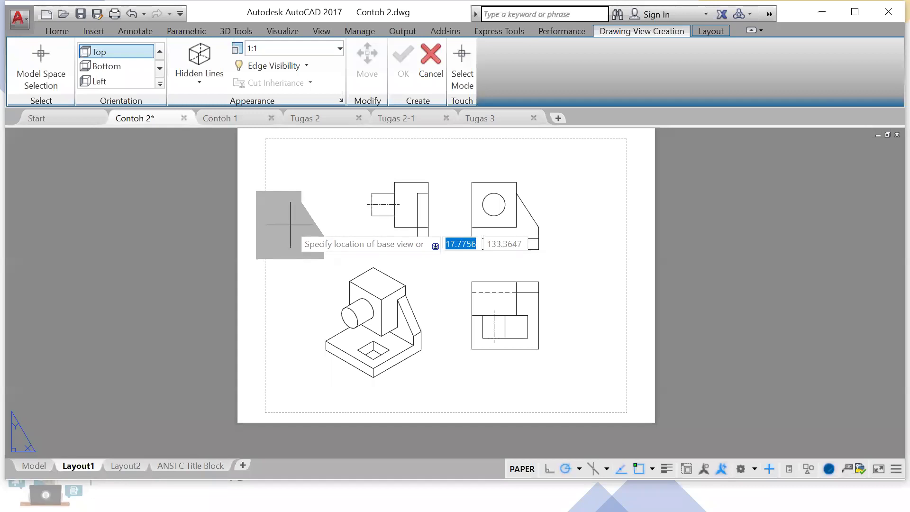
pyautogui.click(290, 224)
pyautogui.press('Return')
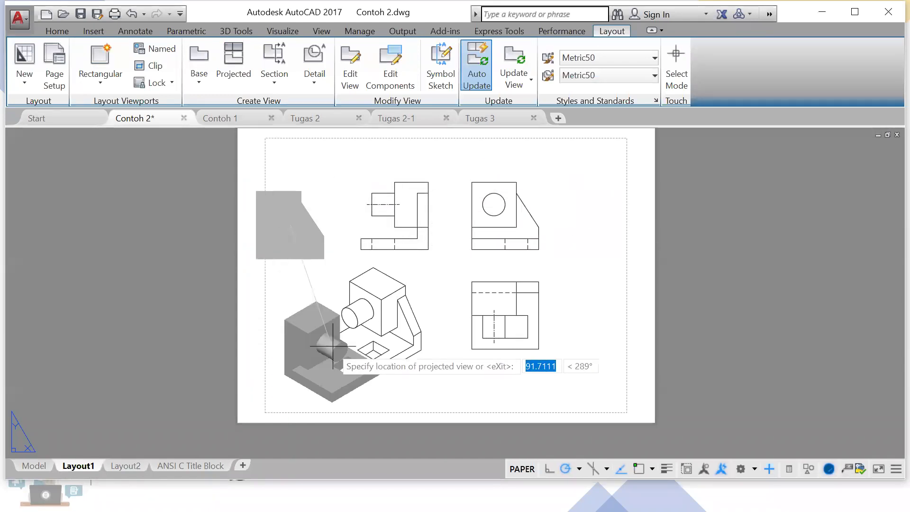
pyautogui.click(267, 286)
pyautogui.press('Return')
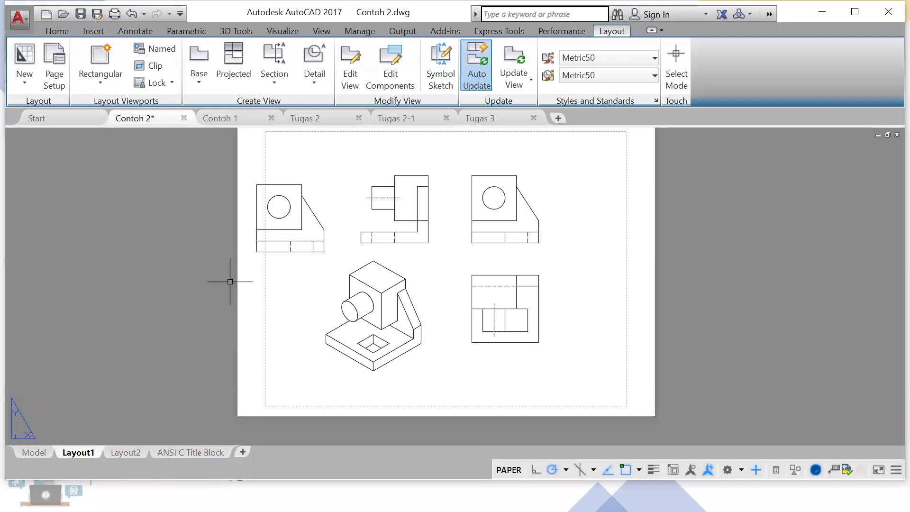
# Step: Return to model space, apply the Conceptual visual style and view the part facing the plate with the square hole
pyautogui.click(35, 452)
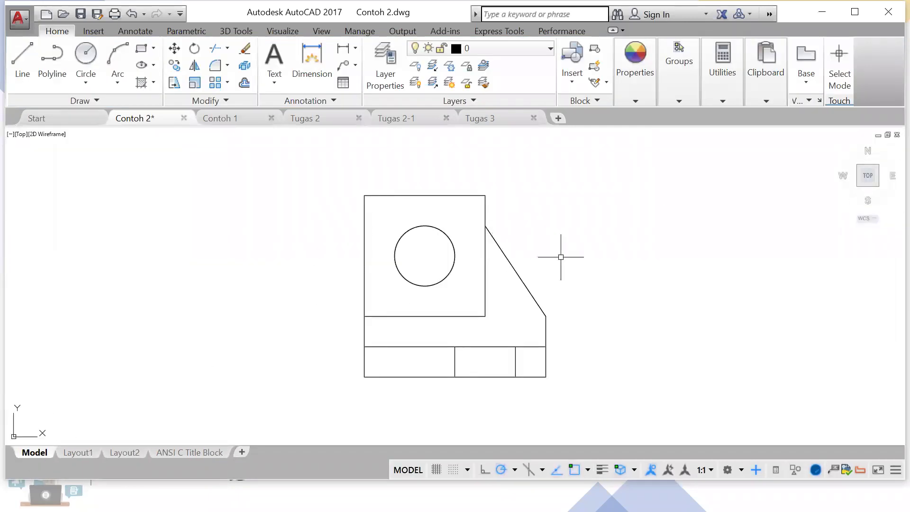
pyautogui.click(840, 148)
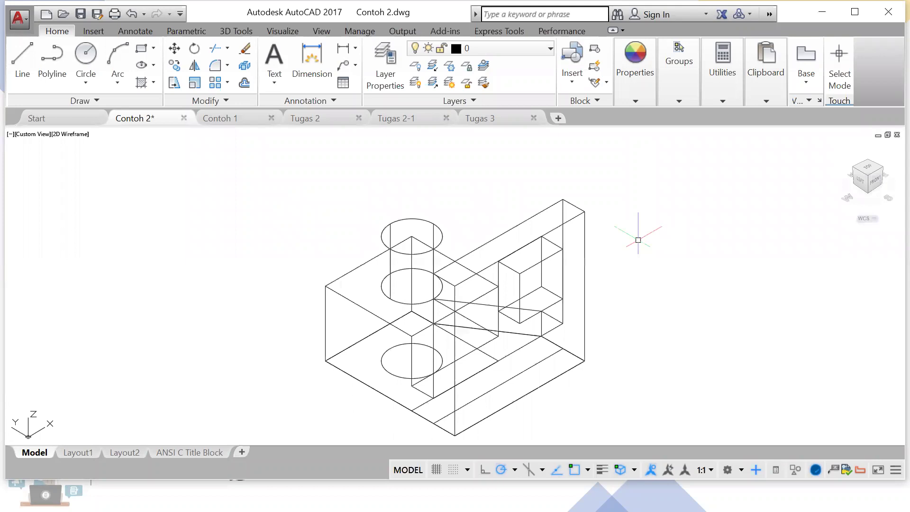
pyautogui.keyDown('shift'); pyautogui.moveTo(592, 253); pyautogui.dragTo(531, 335, button='middle'); pyautogui.keyUp('shift')
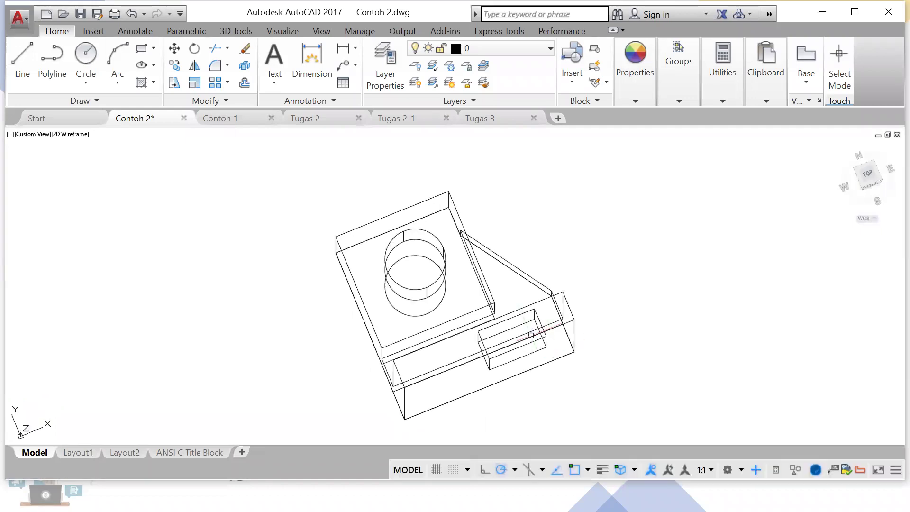
pyautogui.click(71, 134)
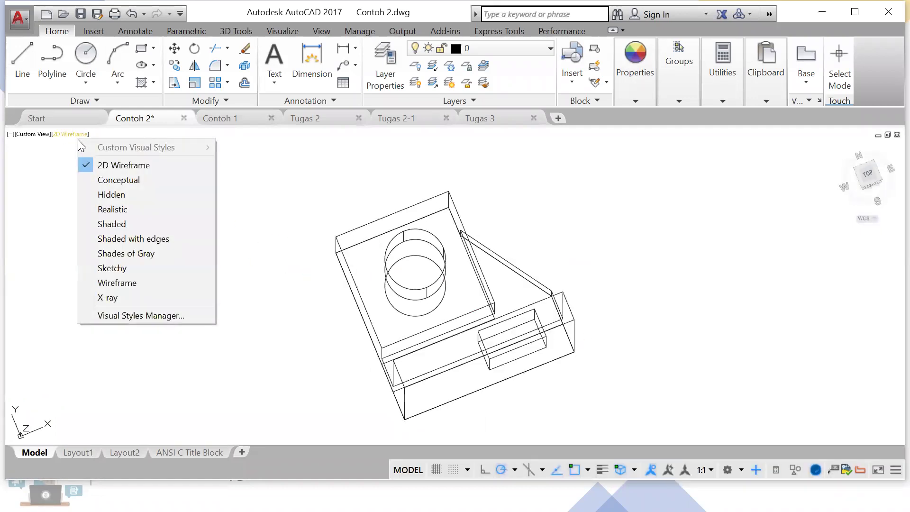
pyautogui.click(96, 181)
pyautogui.moveTo(550, 290)
pyautogui.keyDown('shift'); pyautogui.mouseDown(button='middle')
pyautogui.moveTo(537, 327)
pyautogui.moveTo(492, 264)
pyautogui.moveTo(543, 260)
pyautogui.moveTo(625, 286)
pyautogui.moveTo(601, 319)
pyautogui.moveTo(491, 349)
pyautogui.moveTo(508, 345)
pyautogui.moveTo(506, 223)
pyautogui.mouseUp(button='middle'); pyautogui.keyUp('shift')
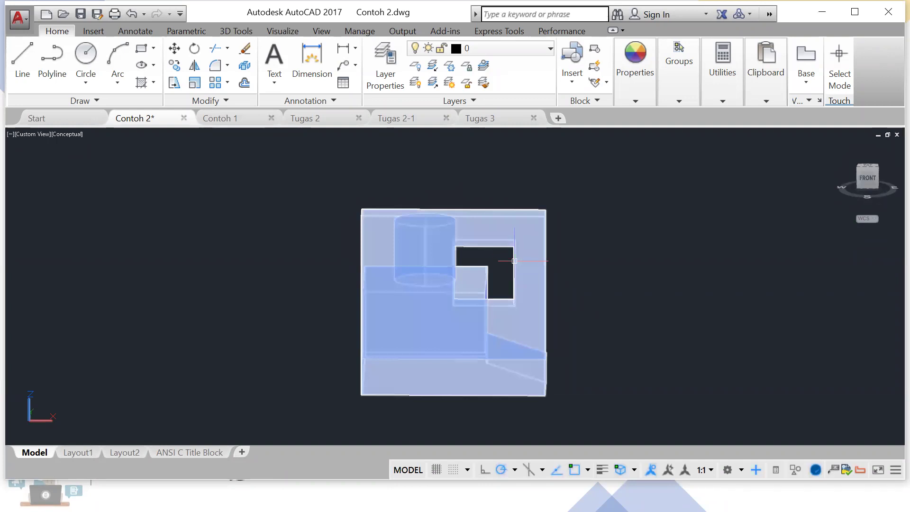
pyautogui.click(514, 261)
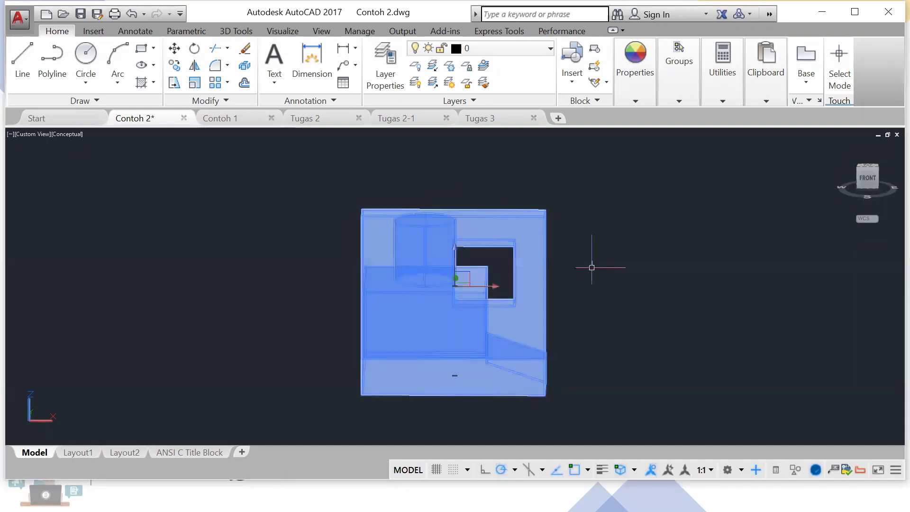
pyautogui.press('Escape')
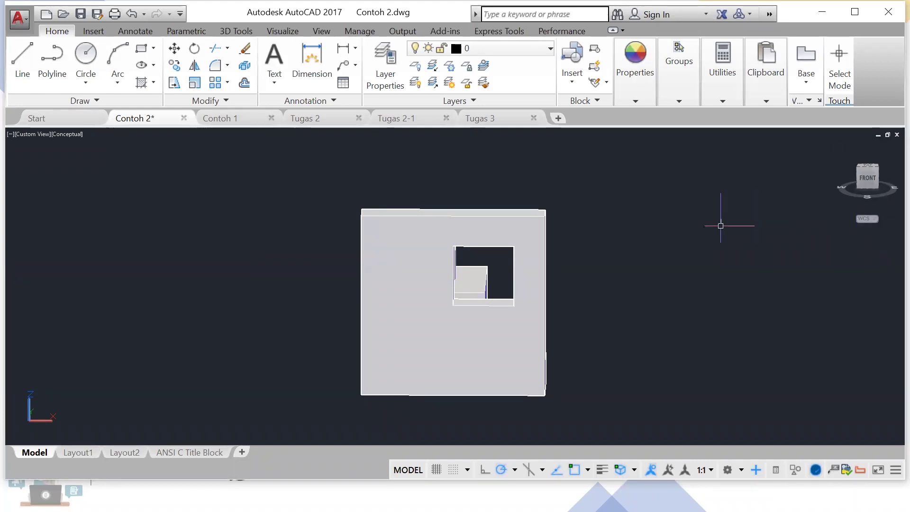
# Step: Define a new UCS with its origin beside the part, X horizontal and Y vertical, parallel to the plate's face
pyautogui.click(873, 220)
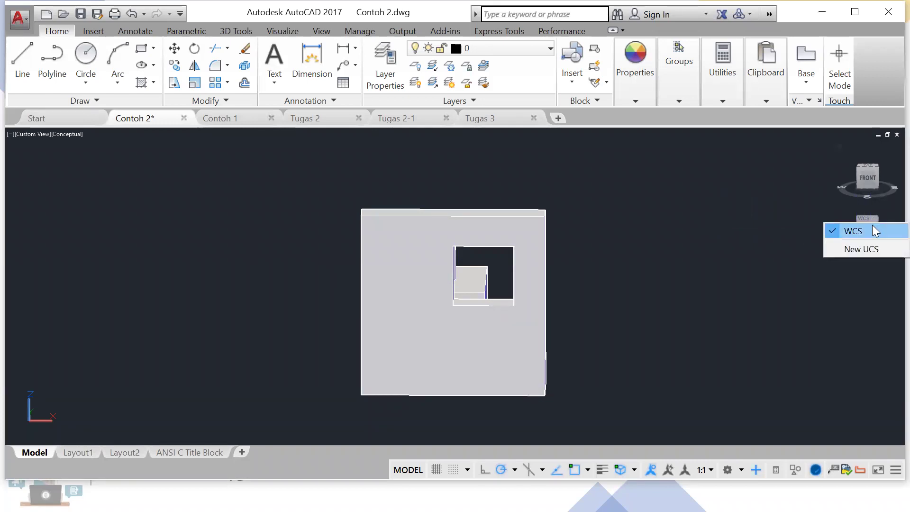
pyautogui.click(865, 250)
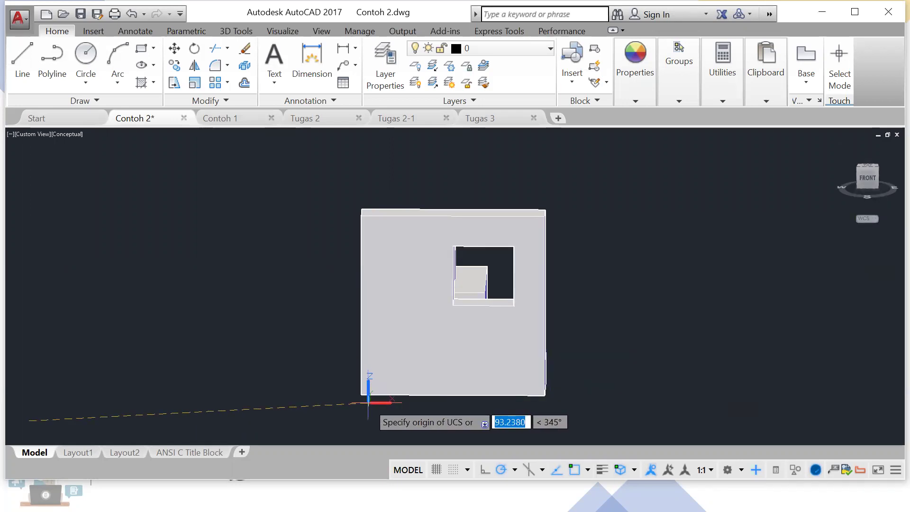
pyautogui.scroll(3, 369, 403)
pyautogui.scroll(-4, 351, 406)
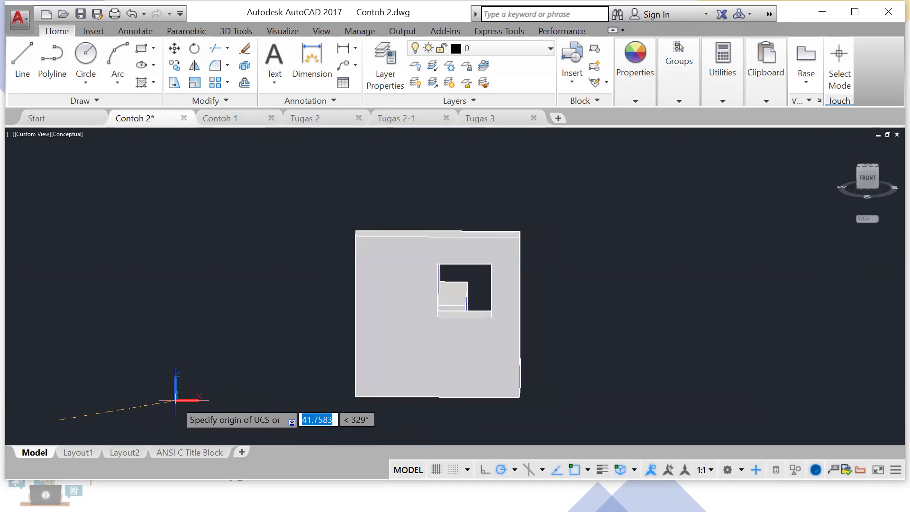
pyautogui.click(153, 407)
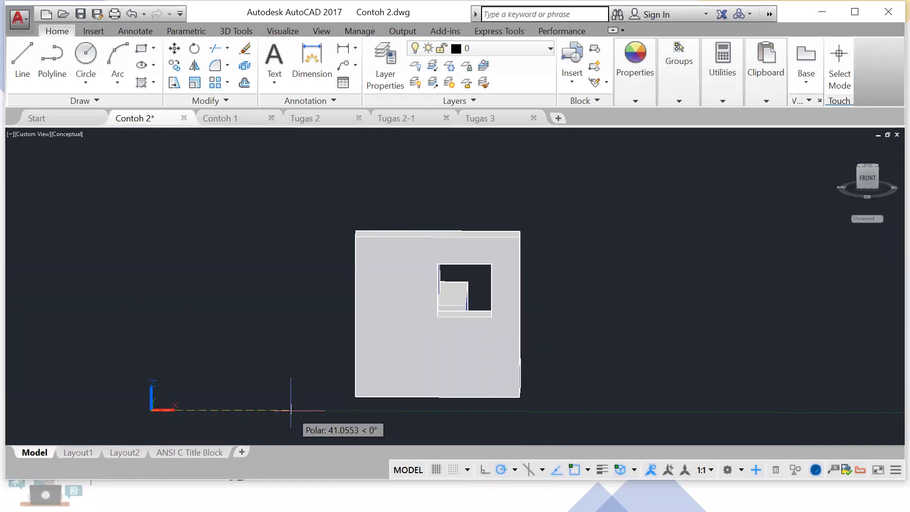
pyautogui.click(290, 411)
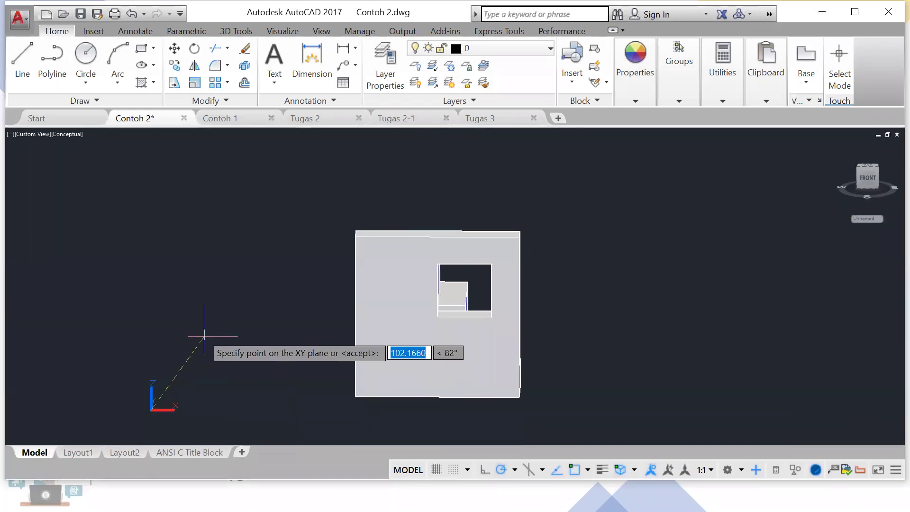
pyautogui.click(151, 272)
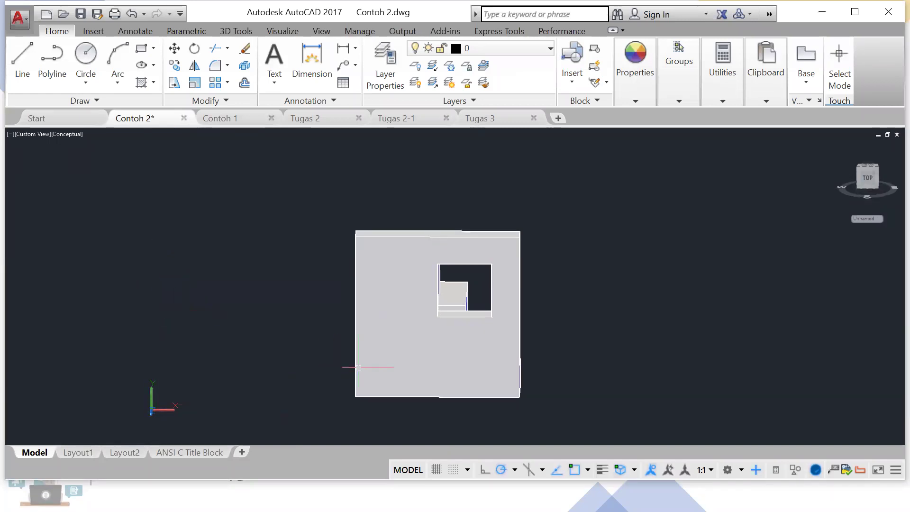
# Step: Switch the visual style to 2D Wireframe and back to Conceptual
pyautogui.click(73, 135)
pyautogui.click(85, 162)
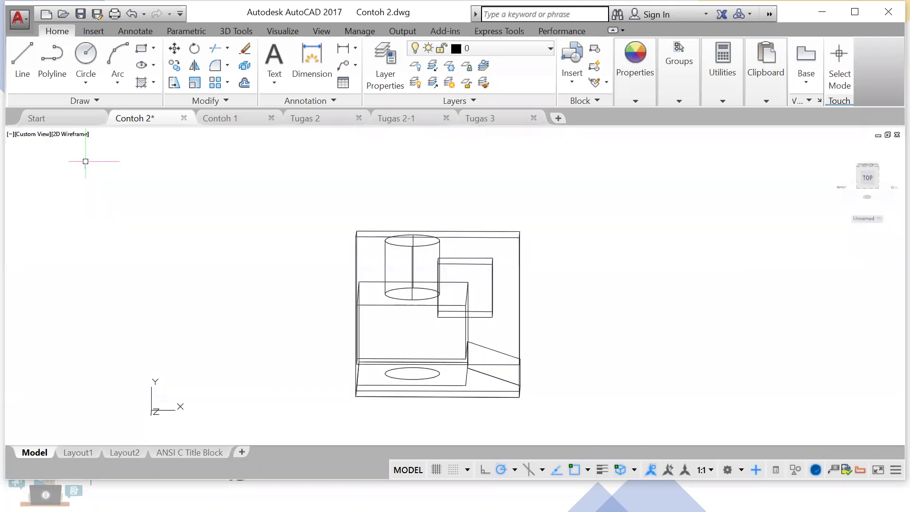
pyautogui.click(74, 135)
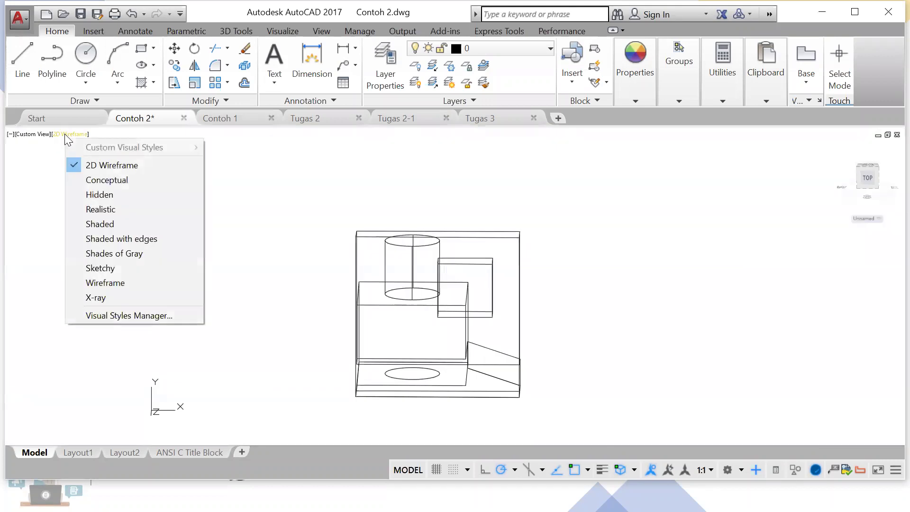
pyautogui.click(82, 174)
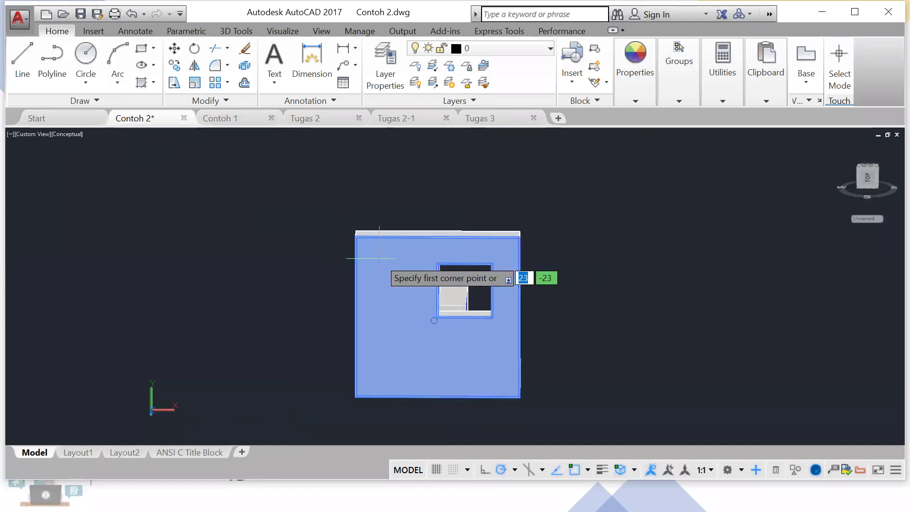
# Step: Draw an 8 by 8 rectangle starting from the upper-left corner of the plate's face
pyautogui.click(356, 236)
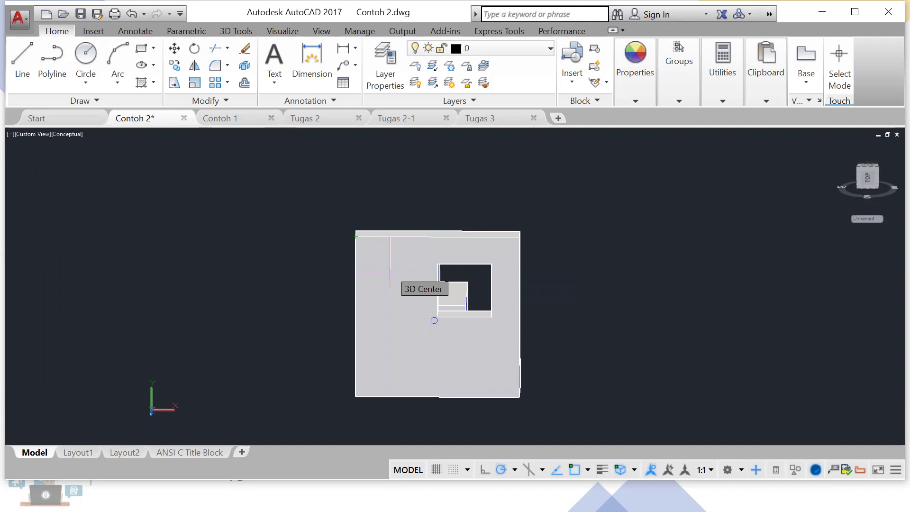
pyautogui.write('8')
pyautogui.press('Tab')
pyautogui.write('8')
pyautogui.press('Return')
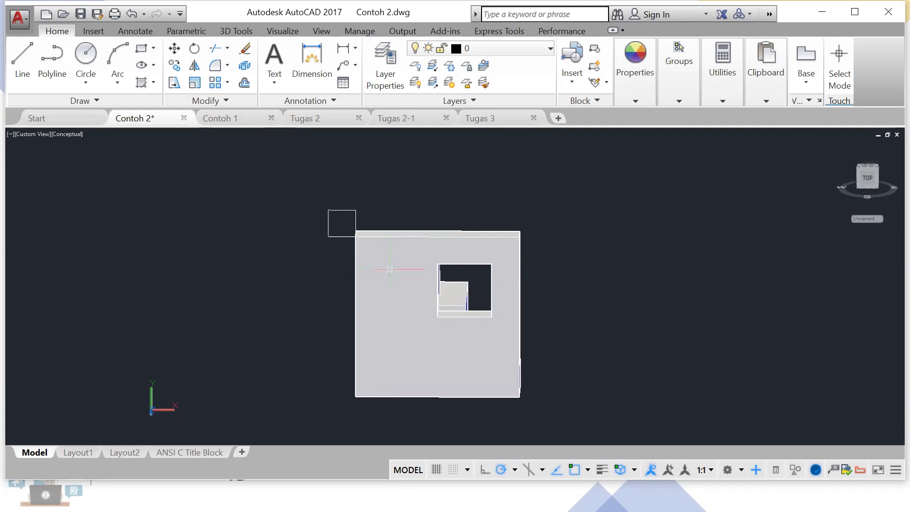
# Step: Try to move the 8 by 8 square from its upper-left corner to the plate's upper-left corner
pyautogui.scroll(2, 329, 244)
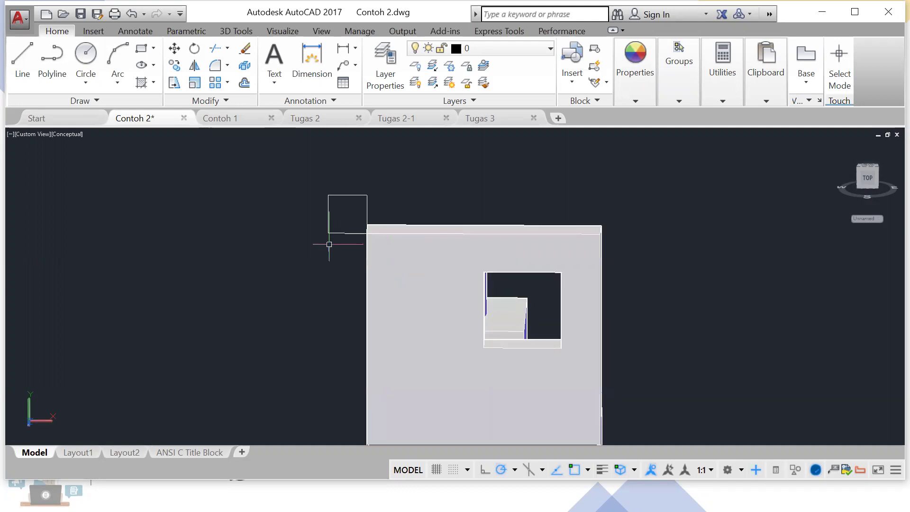
pyautogui.click(329, 235)
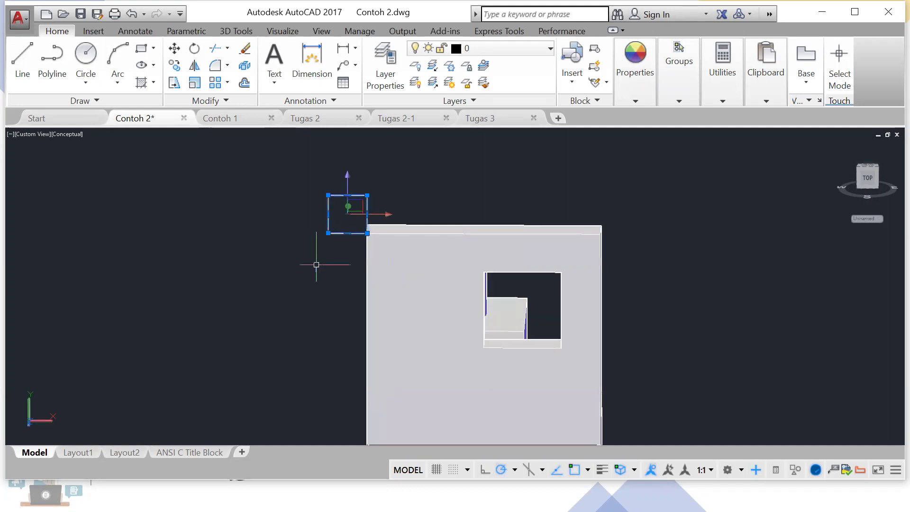
pyautogui.write('move')
pyautogui.press('Return')
pyautogui.click(328, 194)
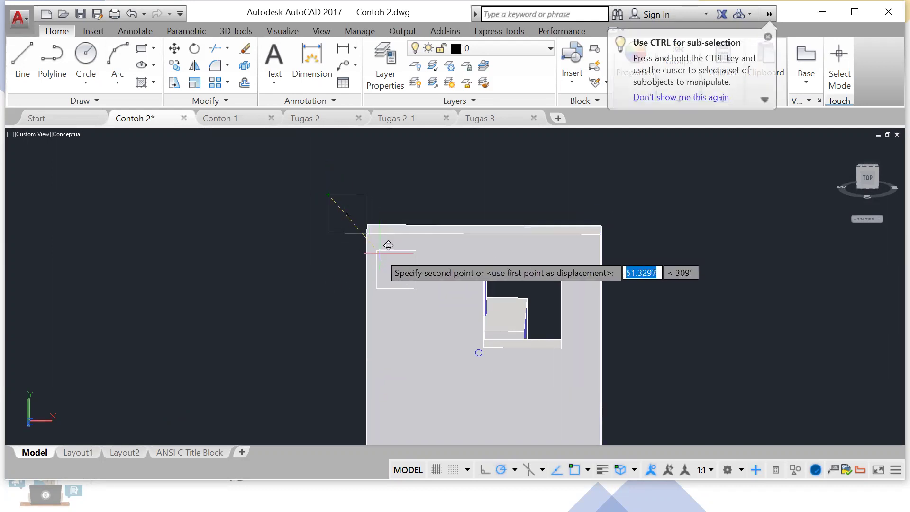
pyautogui.click(366, 227)
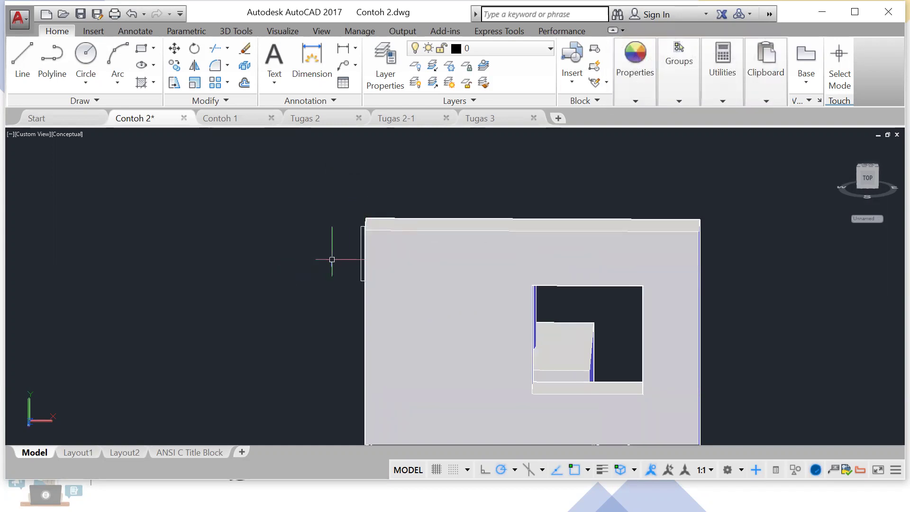
pyautogui.scroll(-1, 329, 257)
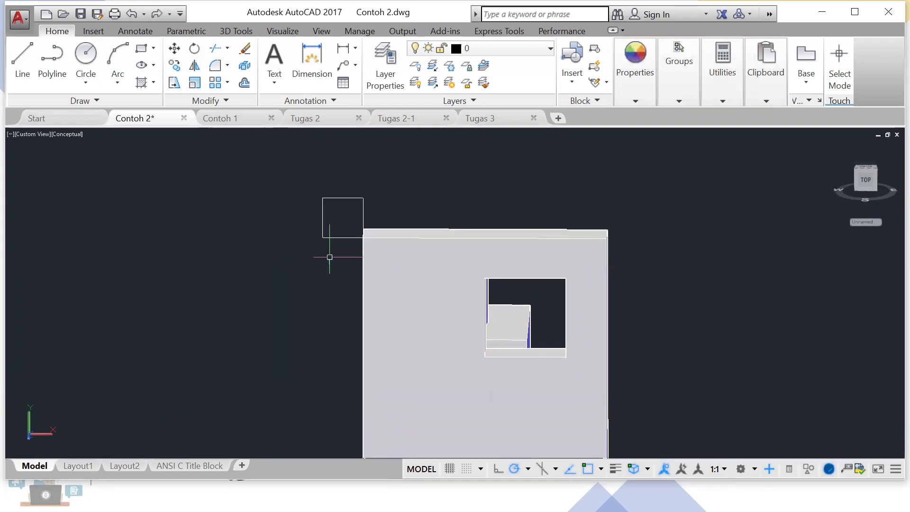
# Step: Move the 8 by 8 square by its upper-left corner onto the upper-left corner of the plate's face
pyautogui.press('Return')
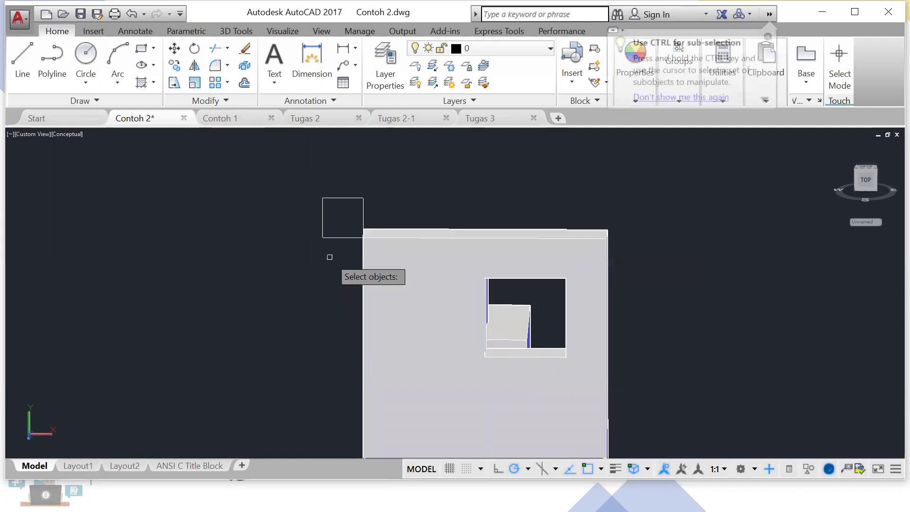
pyautogui.click(334, 238)
pyautogui.press('Return')
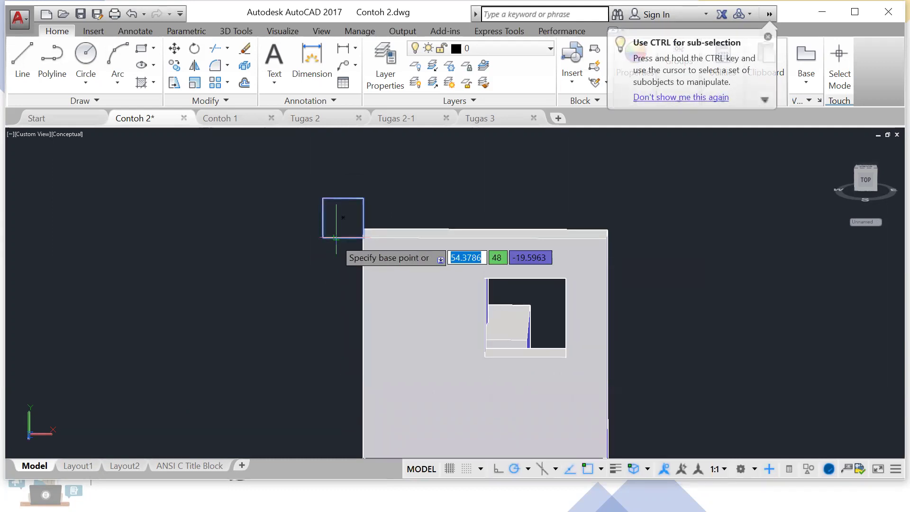
pyautogui.click(323, 199)
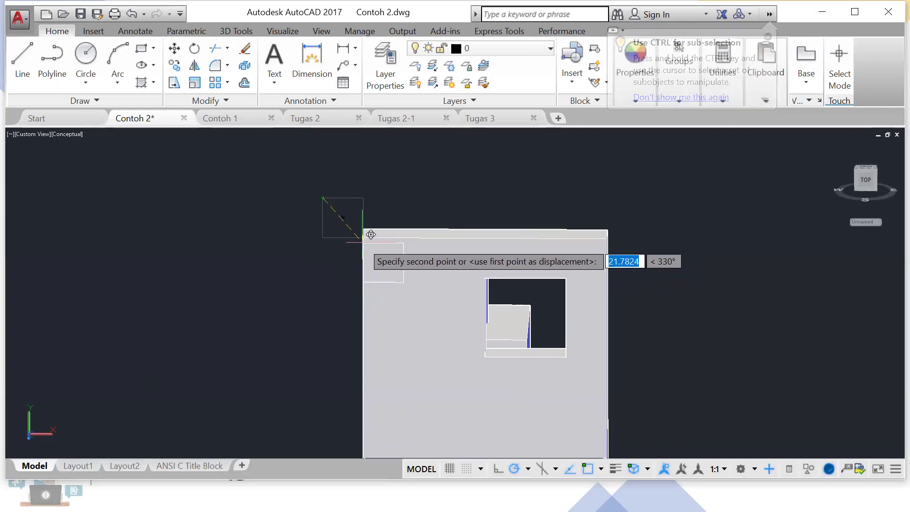
pyautogui.scroll(4, 370, 235)
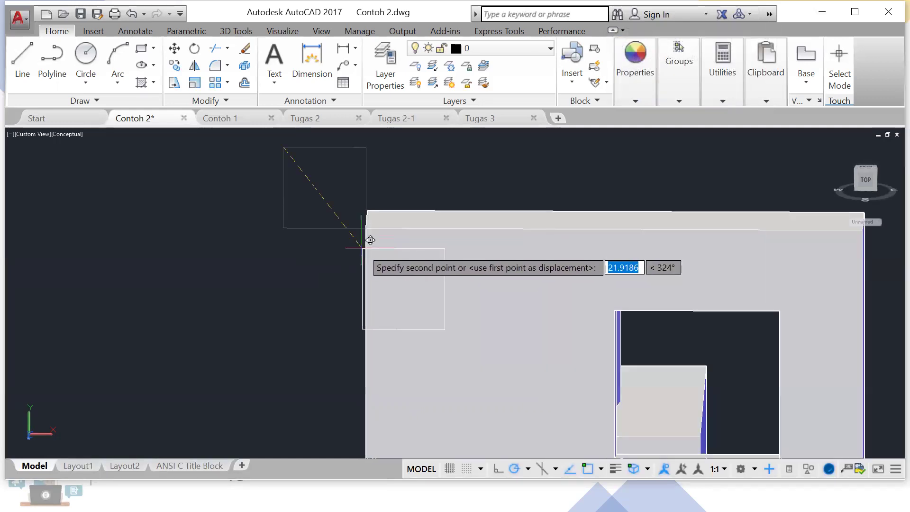
pyautogui.click(364, 232)
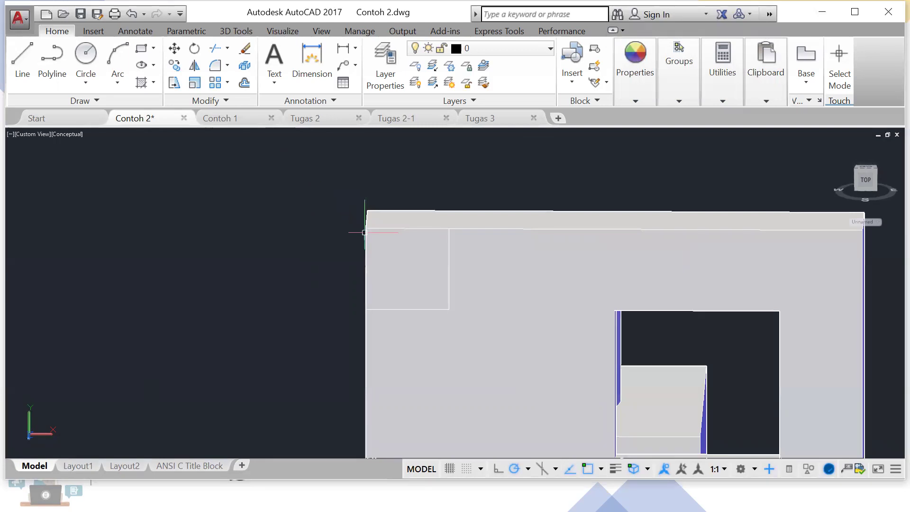
# Step: Try to draw an 8 by 8 rectangle starting from the square's lower-right corner on the plate's face
pyautogui.moveTo(317, 272); pyautogui.dragTo(299, 240, button='middle')
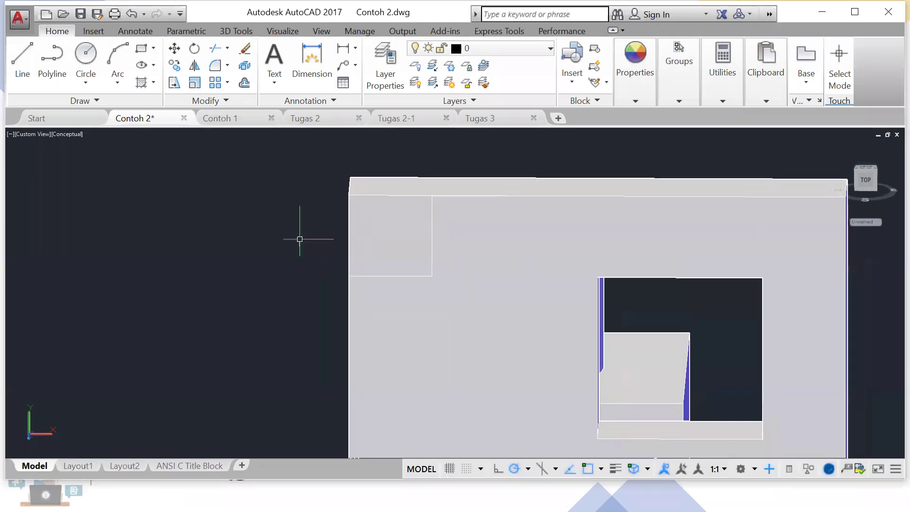
pyautogui.scroll(-2, 299, 239)
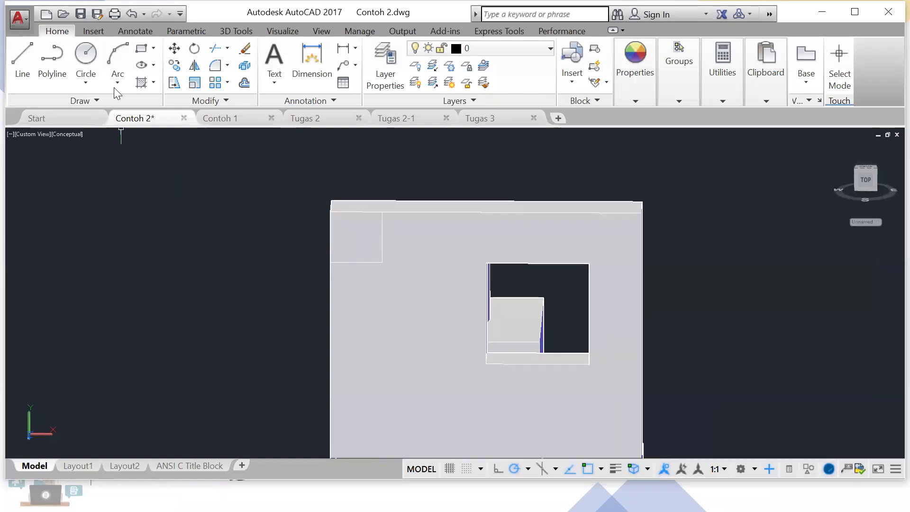
pyautogui.click(138, 50)
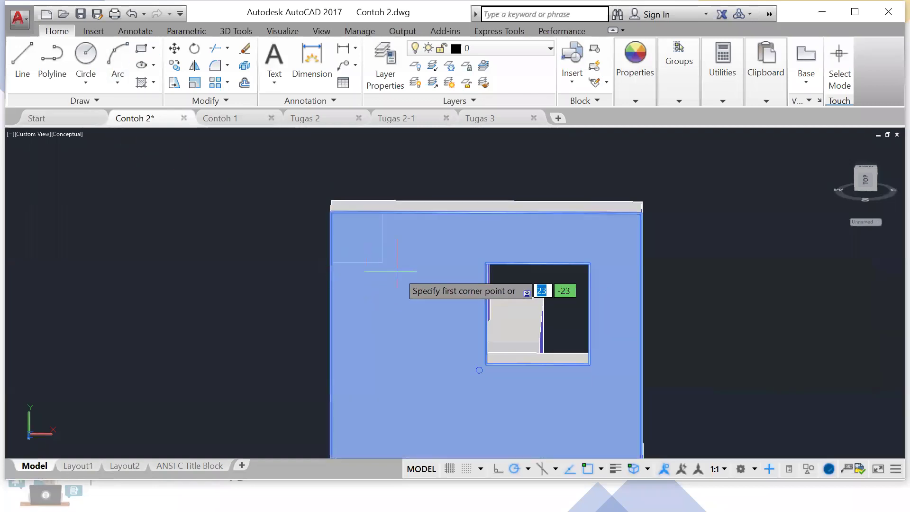
pyautogui.click(382, 262)
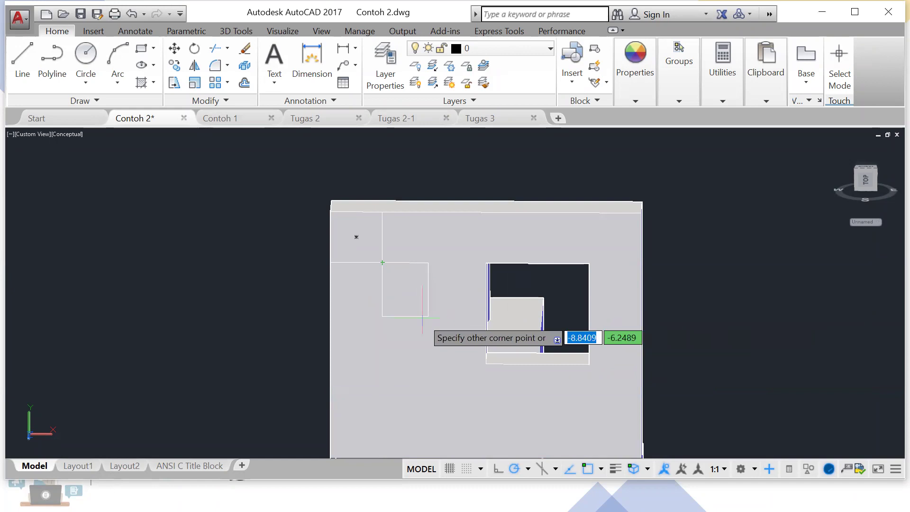
pyautogui.write('8')
pyautogui.press('Tab')
pyautogui.write('8')
pyautogui.press('Return')
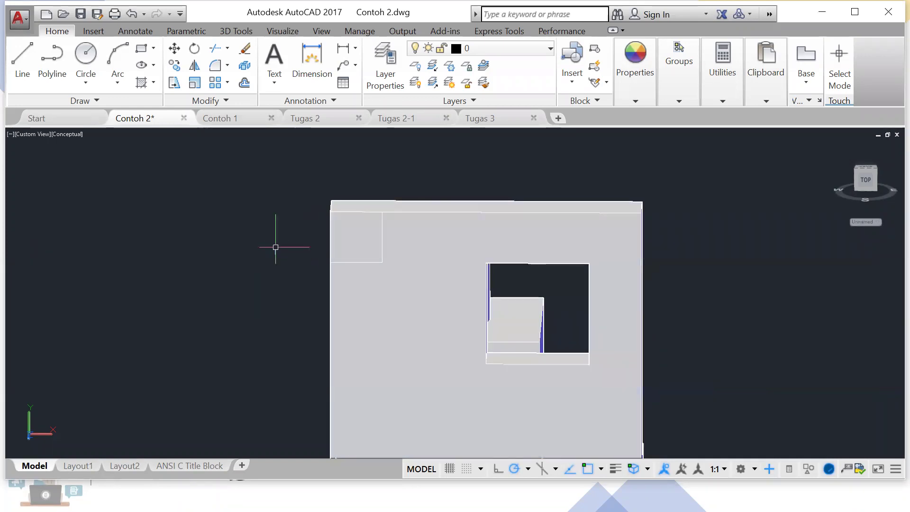
# Step: Draw a rectangle on the plate's face from the square's lower-right corner to the face's center point beside the window
pyautogui.moveTo(275, 246)
pyautogui.keyDown('shift'); pyautogui.mouseDown(button='middle')
pyautogui.moveTo(372, 268)
pyautogui.moveTo(300, 274)
pyautogui.moveTo(279, 250)
pyautogui.mouseUp(button='middle'); pyautogui.keyUp('shift')
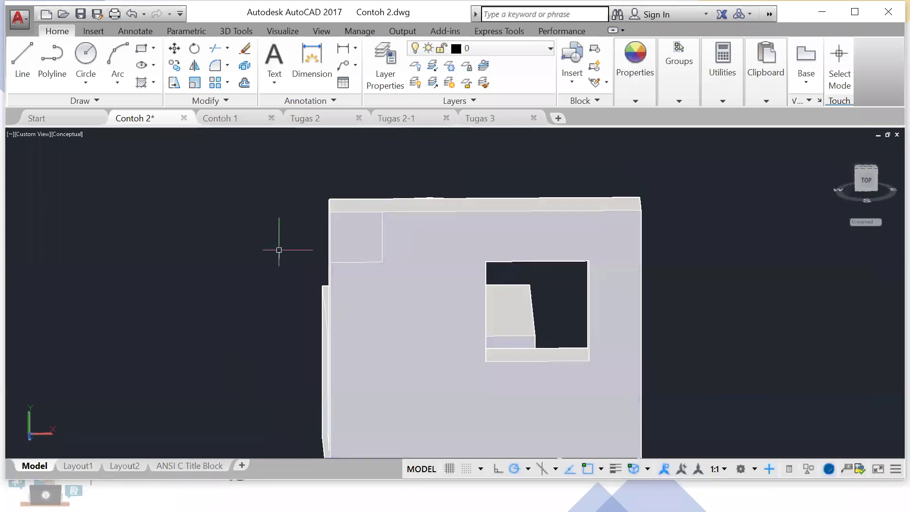
pyautogui.click(142, 55)
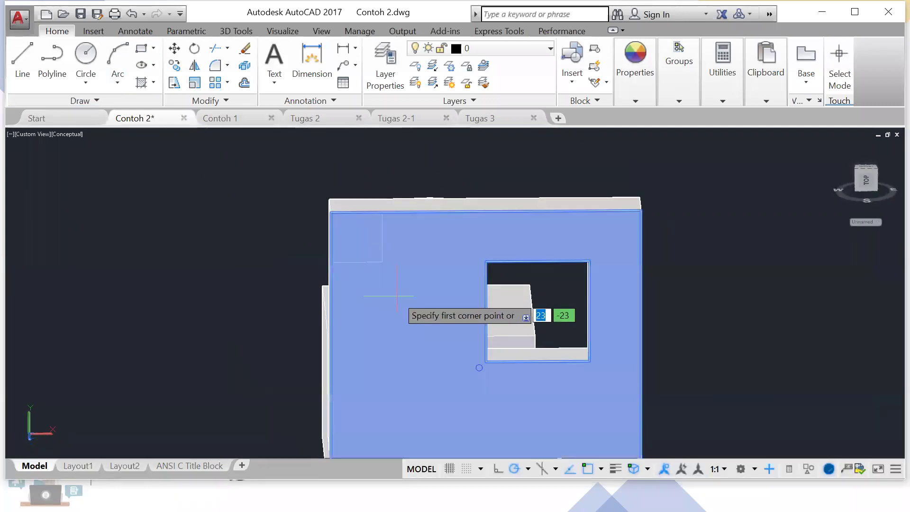
pyautogui.click(382, 262)
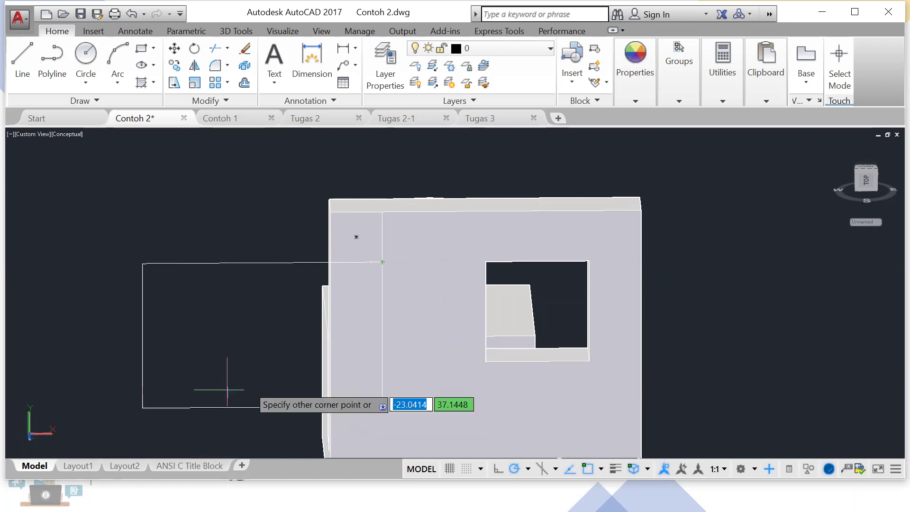
pyautogui.click(479, 368)
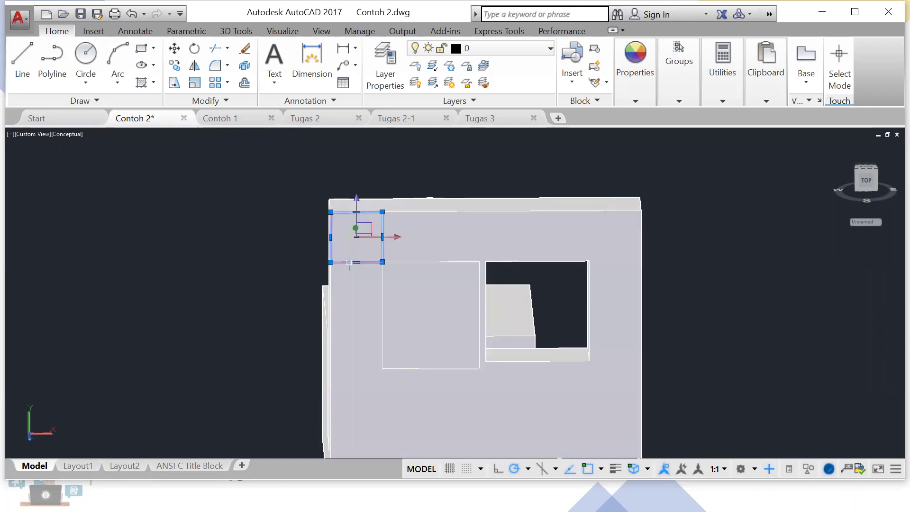
# Step: Delete the 8 by 8 guide square from the plate's upper-left corner
pyautogui.press('Escape')
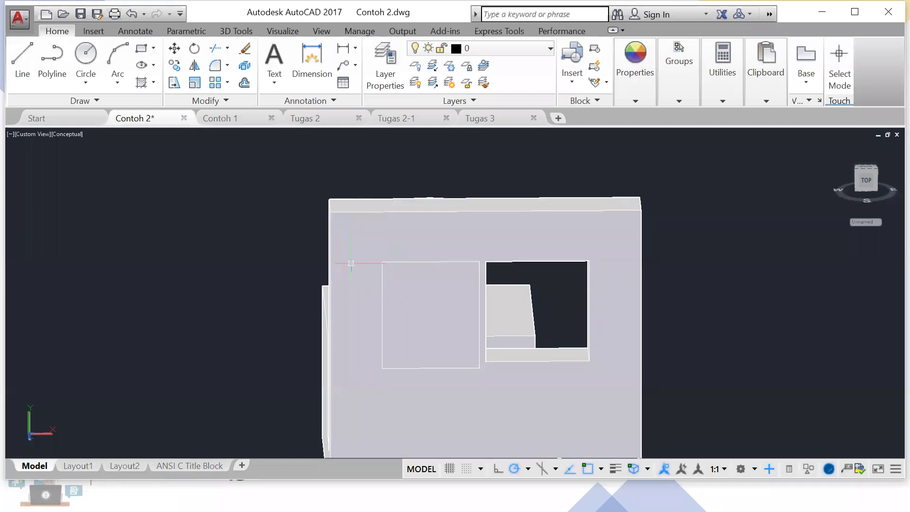
pyautogui.click(383, 276)
pyautogui.press('Escape')
# Step: Presspull the area inside the new rectangle back through the plate to cut a second window opening
pyautogui.click(235, 31)
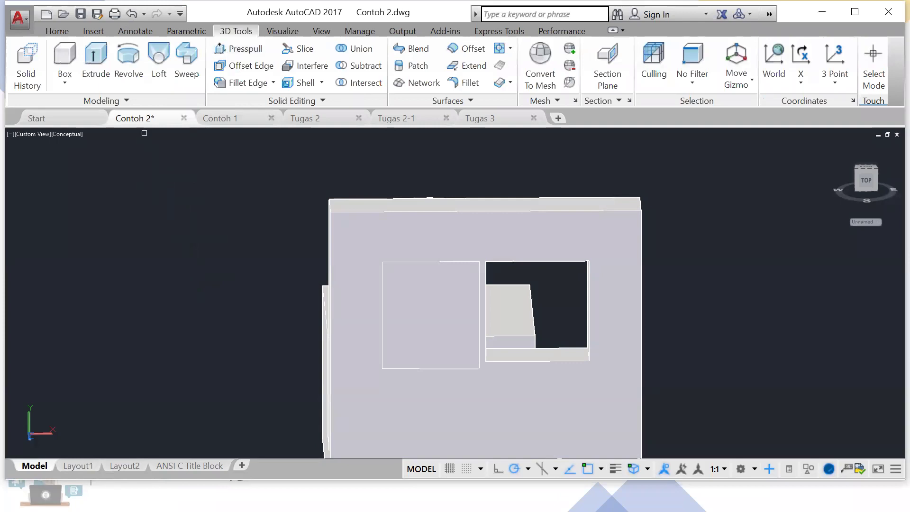
pyautogui.click(388, 282)
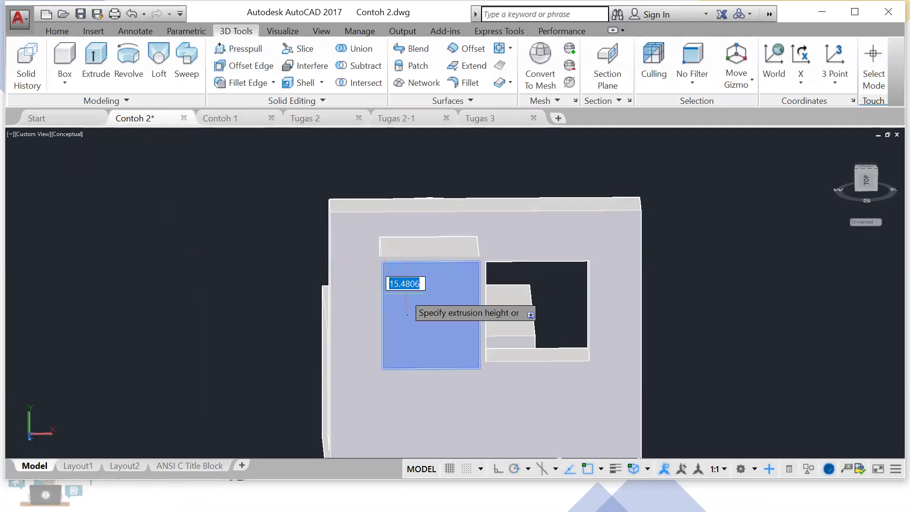
pyautogui.keyDown('shift'); pyautogui.moveTo(411, 385); pyautogui.dragTo(542, 343, button='middle'); pyautogui.keyUp('shift')
pyautogui.scroll(1, 468, 361)
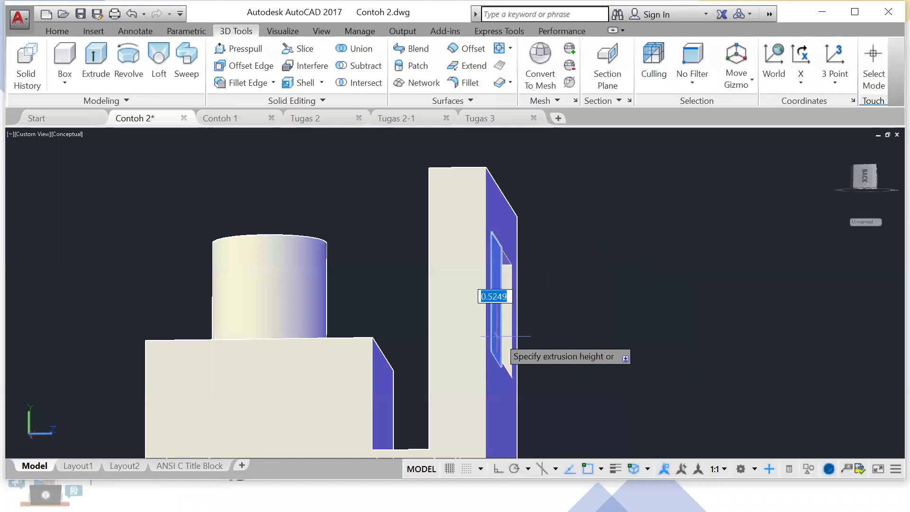
pyautogui.click(403, 323)
pyautogui.keyDown('shift'); pyautogui.moveTo(512, 307); pyautogui.dragTo(493, 328, button='middle'); pyautogui.keyUp('shift')
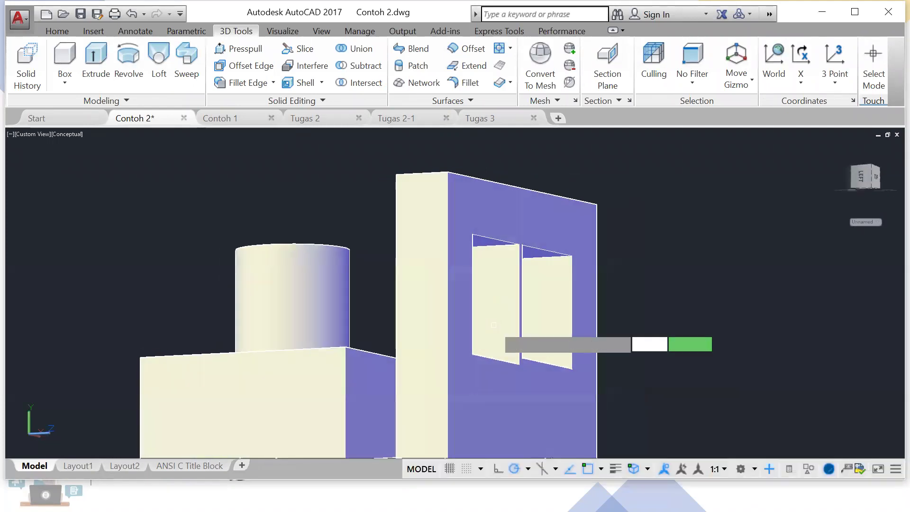
pyautogui.click(493, 327)
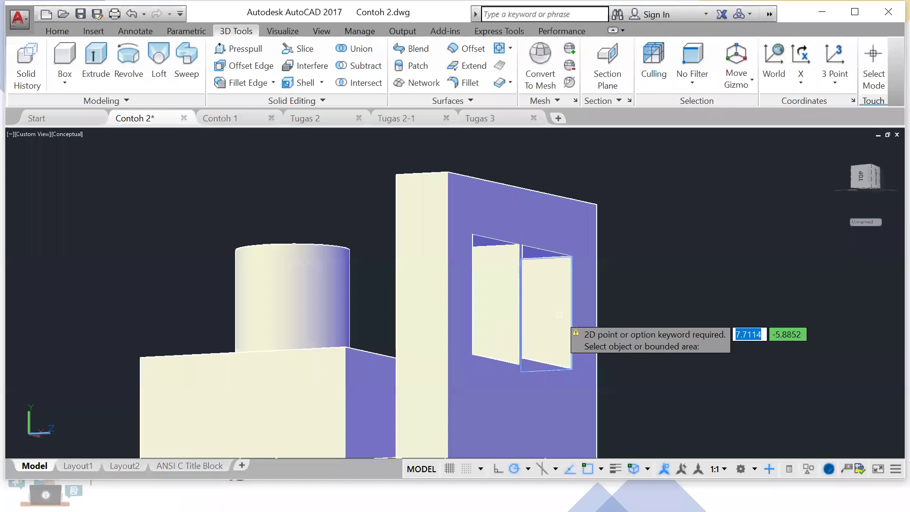
pyautogui.keyDown('shift'); pyautogui.moveTo(580, 307); pyautogui.dragTo(569, 313, button='middle'); pyautogui.keyUp('shift')
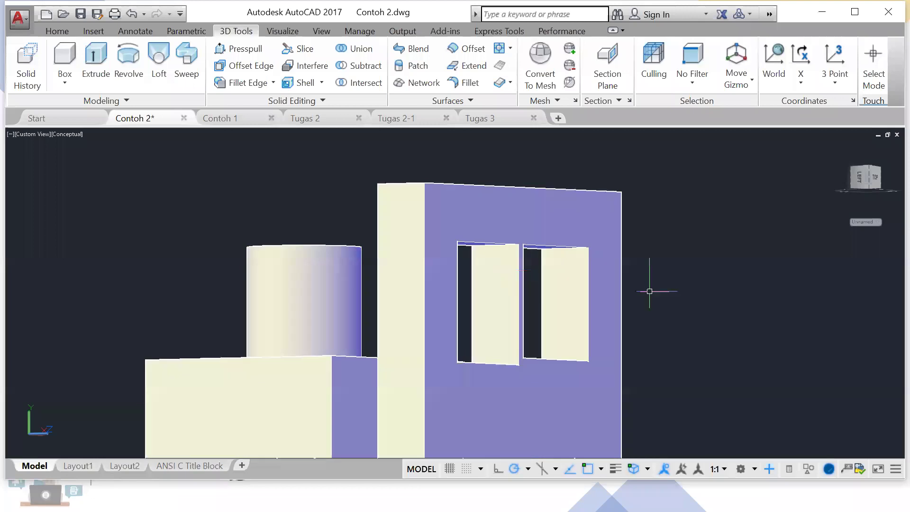
# Step: Try to define a new UCS in the part's side view, with its origin beside the block and X horizontal toward the part
pyautogui.keyDown('shift'); pyautogui.moveTo(647, 298); pyautogui.dragTo(553, 258, button='middle'); pyautogui.keyUp('shift')
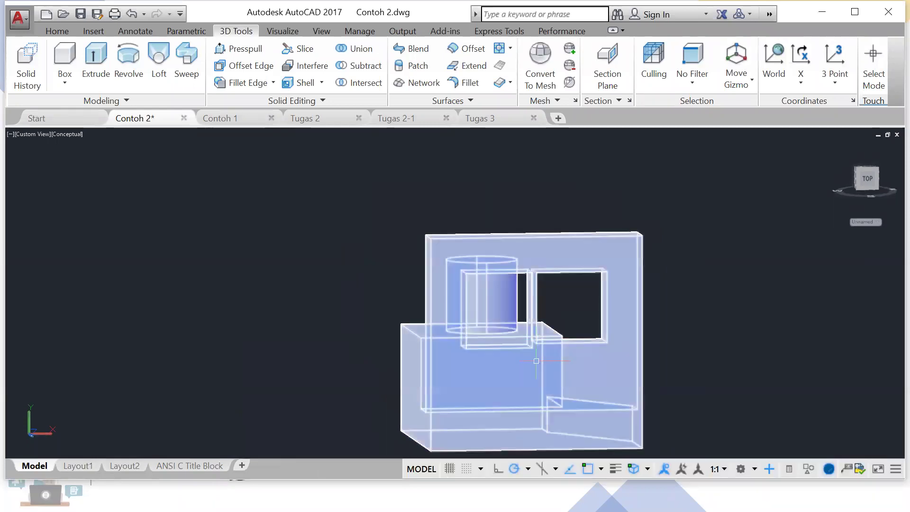
pyautogui.keyDown('shift'); pyautogui.moveTo(494, 302); pyautogui.dragTo(591, 290, button='middle'); pyautogui.keyUp('shift')
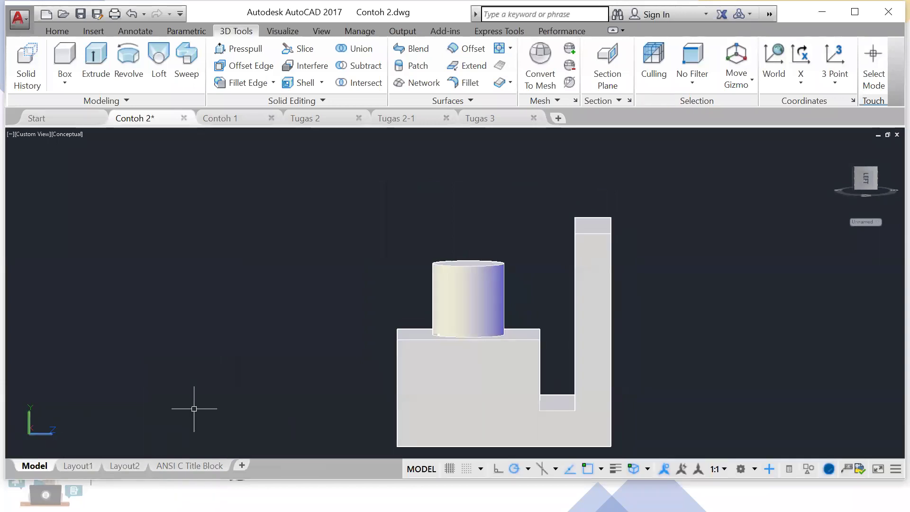
pyautogui.click(870, 222)
pyautogui.click(726, 318)
pyautogui.click(868, 223)
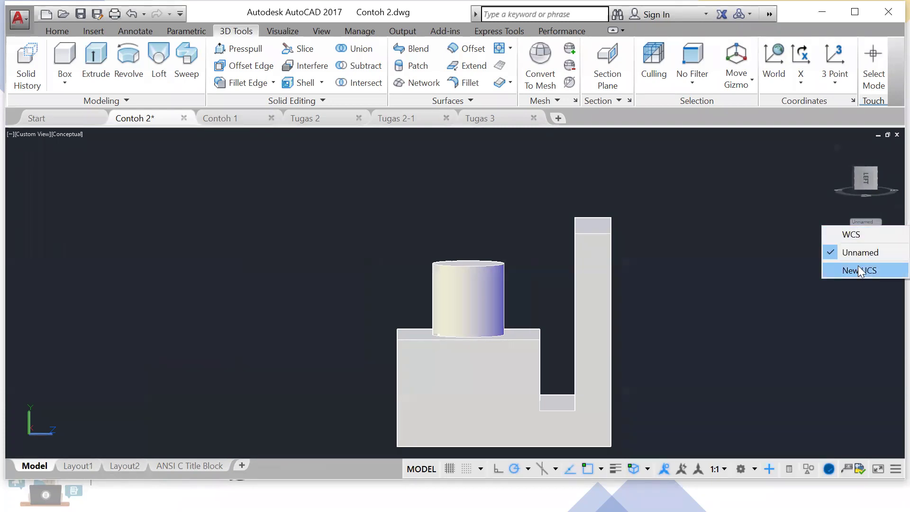
pyautogui.click(859, 266)
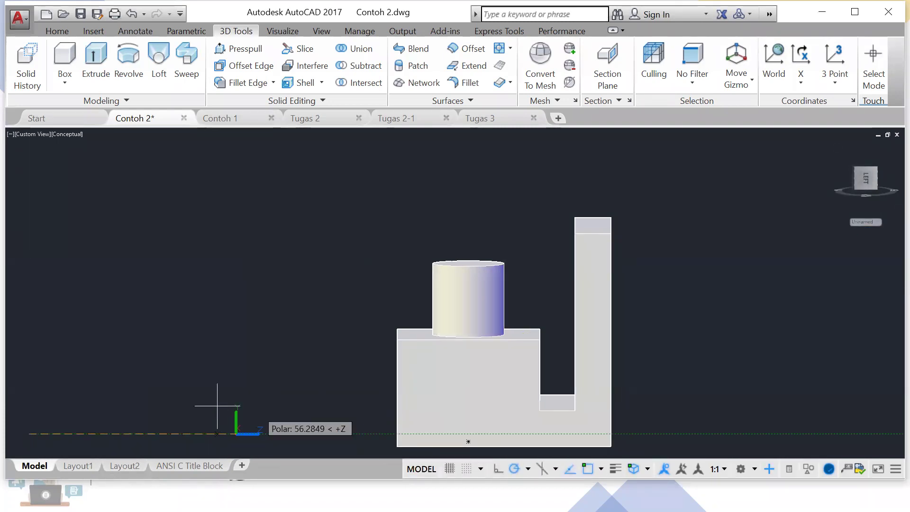
pyautogui.click(166, 398)
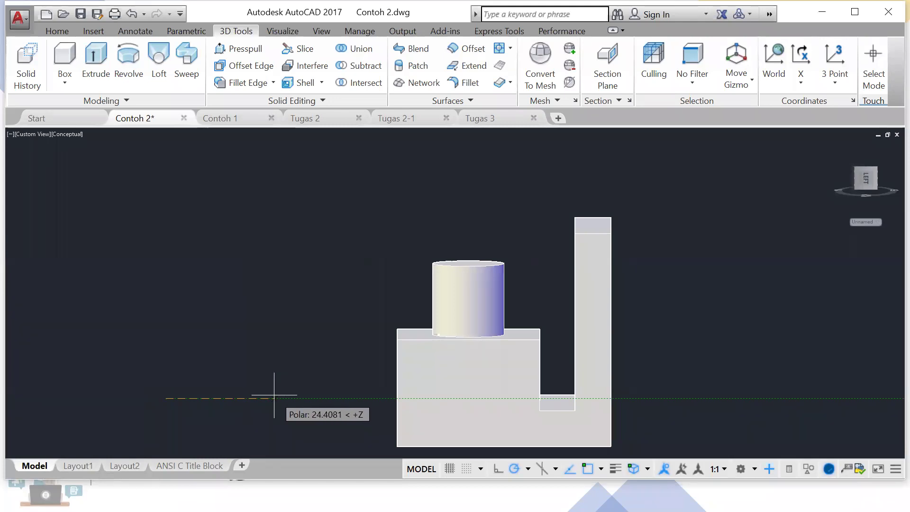
pyautogui.click(274, 394)
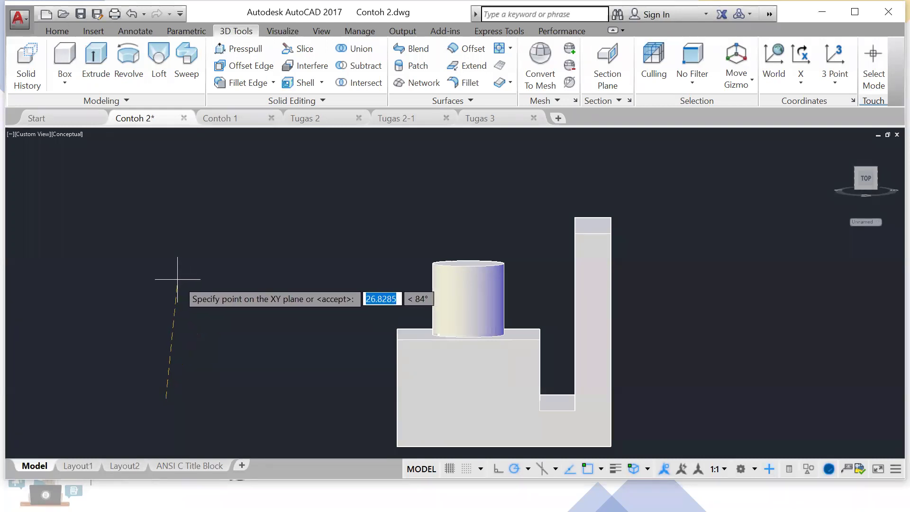
pyautogui.scroll(-2, 212, 320)
pyautogui.scroll(-1, 212, 320)
pyautogui.click(212, 320)
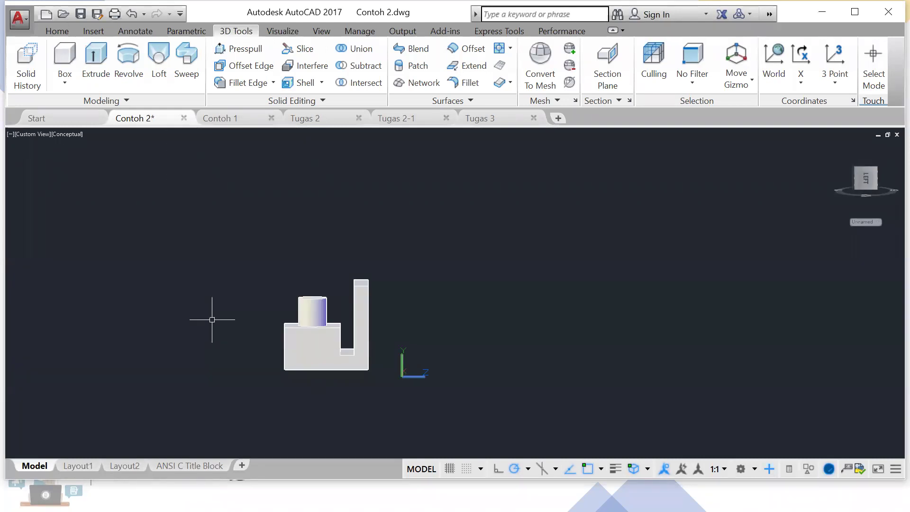
# Step: Try to define another new UCS with its origin on the open side of the upright plate, picking the X-axis point above it
pyautogui.click(877, 222)
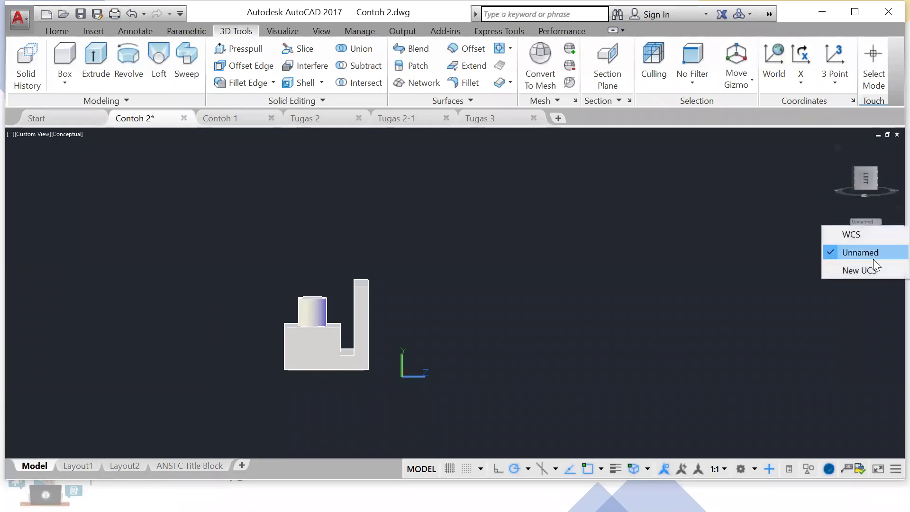
pyautogui.click(873, 268)
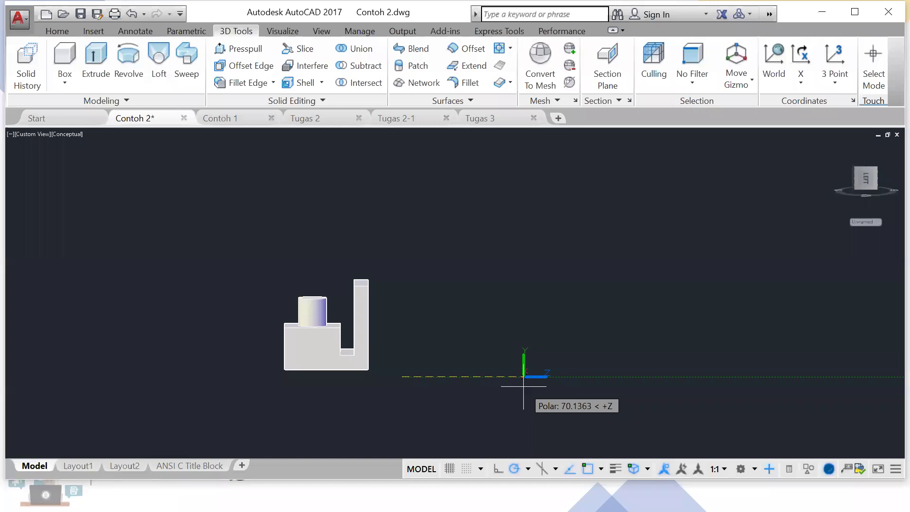
pyautogui.click(523, 385)
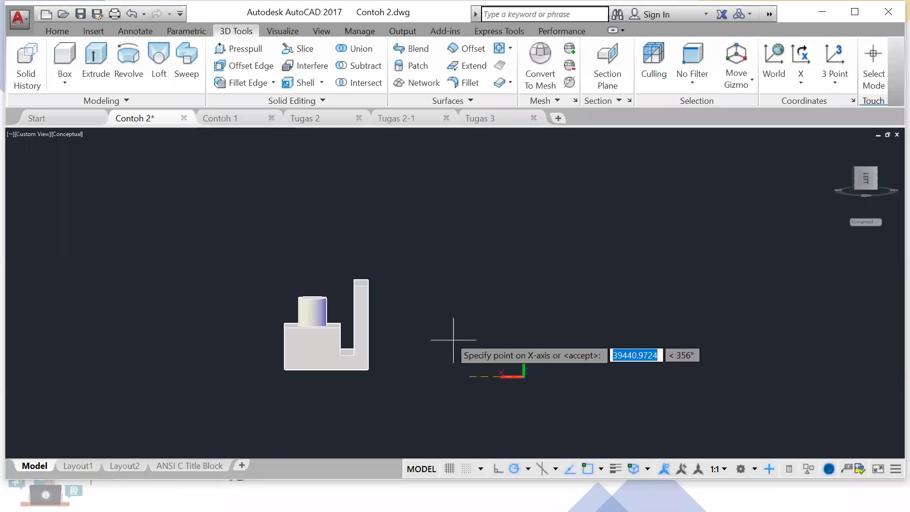
pyautogui.click(525, 277)
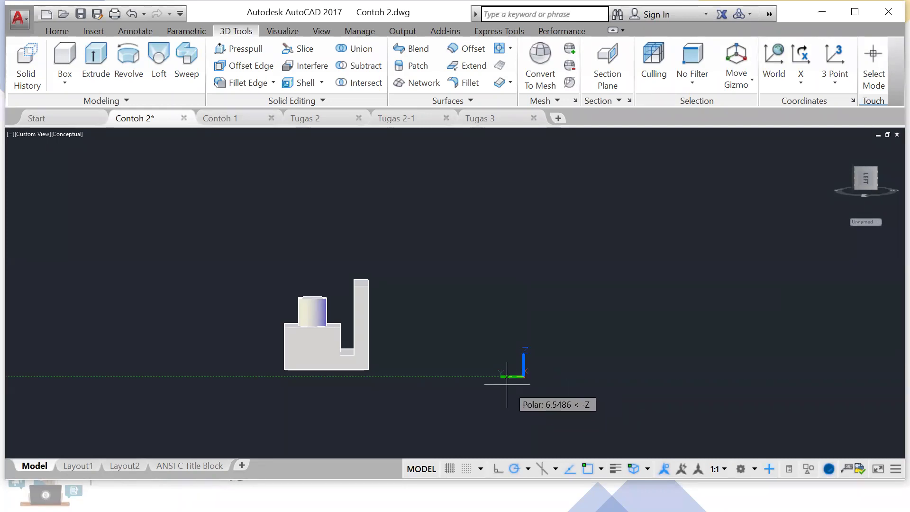
pyautogui.moveTo(482, 373)
pyautogui.keyDown('shift'); pyautogui.mouseDown(button='middle')
pyautogui.moveTo(508, 392)
pyautogui.moveTo(480, 382)
pyautogui.mouseUp(button='middle'); pyautogui.keyUp('shift')
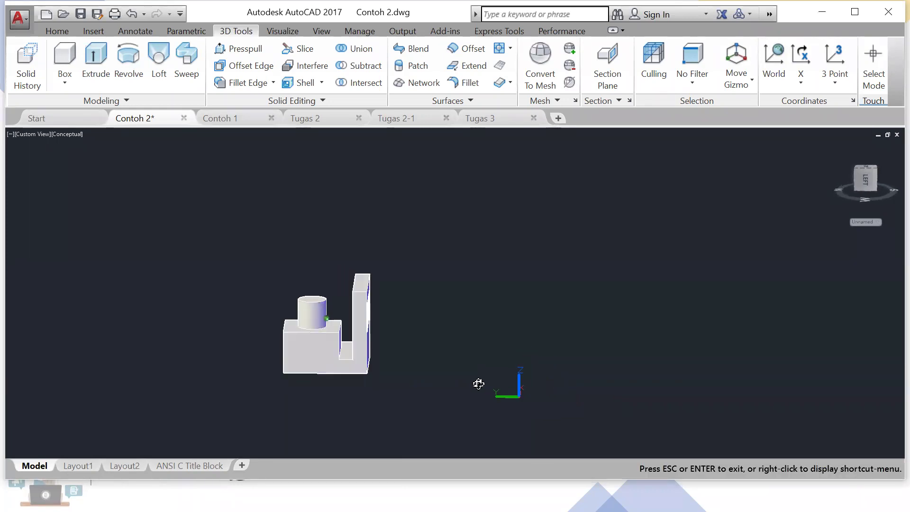
# Step: Restore the world coordinate system (WCS) and view the part from its left side
pyautogui.click(868, 223)
pyautogui.click(868, 234)
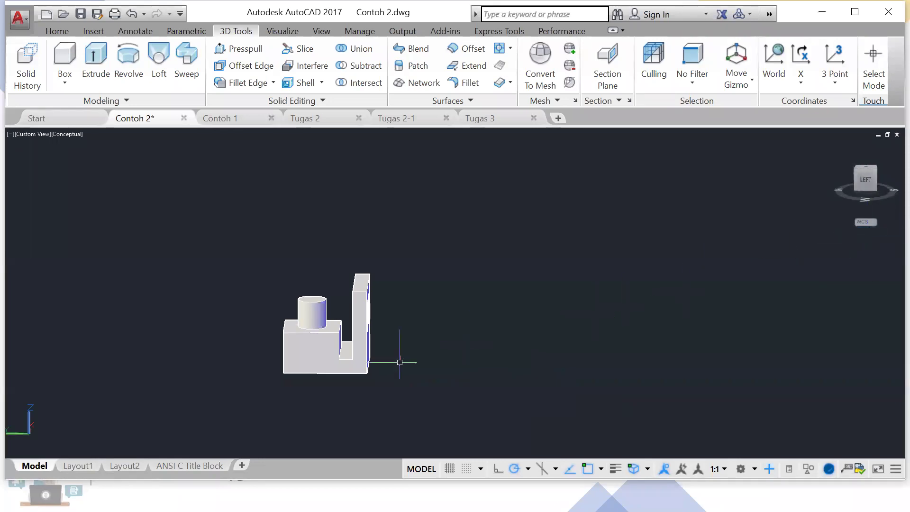
pyautogui.moveTo(349, 367)
pyautogui.keyDown('shift'); pyautogui.mouseDown(button='middle')
pyautogui.moveTo(363, 361)
pyautogui.moveTo(351, 368)
pyautogui.moveTo(355, 361)
pyautogui.mouseUp(button='middle'); pyautogui.keyUp('shift')
pyautogui.scroll(-2, 354, 361)
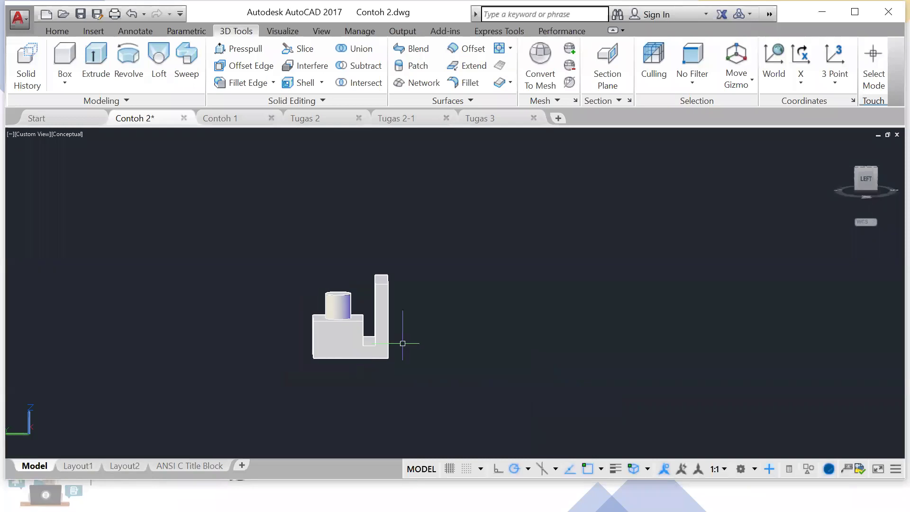
# Step: Define a new UCS in the left side view, with origin beside the block, X horizontal toward the part and Y pointing up
pyautogui.click(867, 222)
pyautogui.click(868, 247)
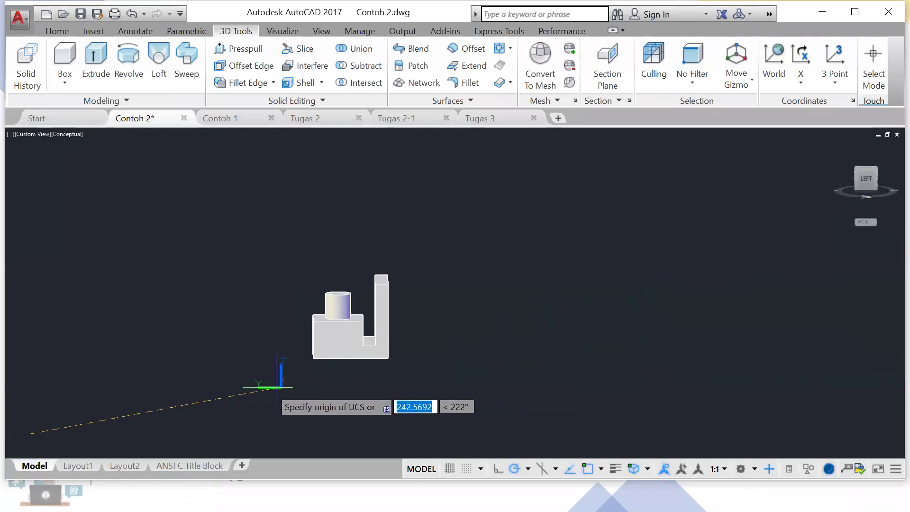
pyautogui.click(237, 394)
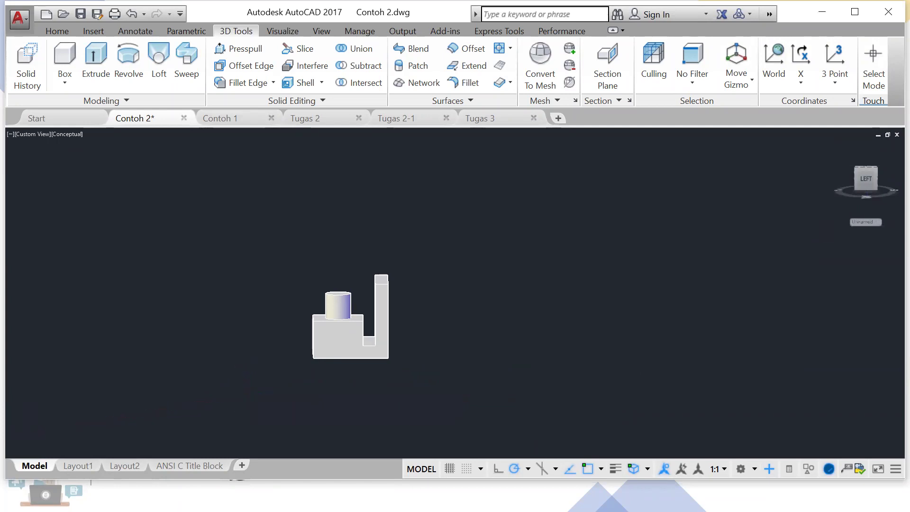
pyautogui.click(341, 394)
pyautogui.click(237, 304)
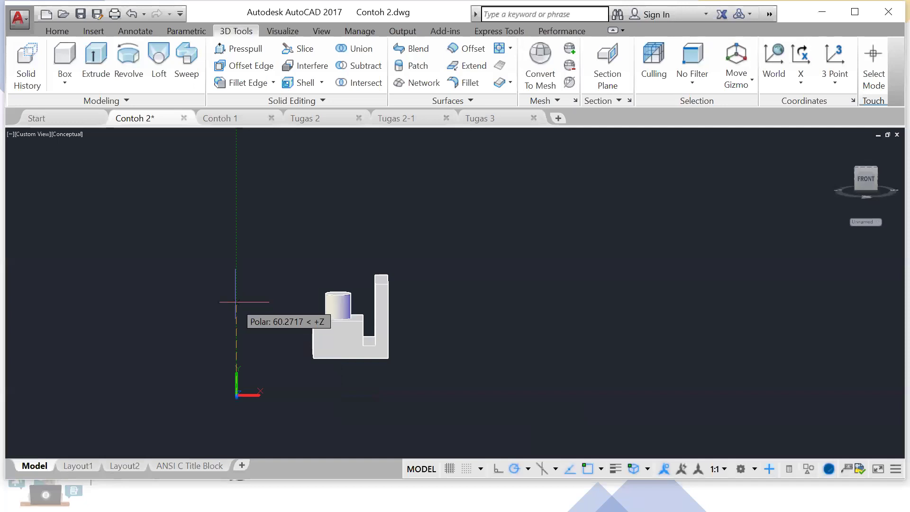
pyautogui.click(235, 302)
# Step: Draw a circle on the block's side face, centred on the face's snap point near the slot and fitting within the block's edge
pyautogui.scroll(5, 288, 354)
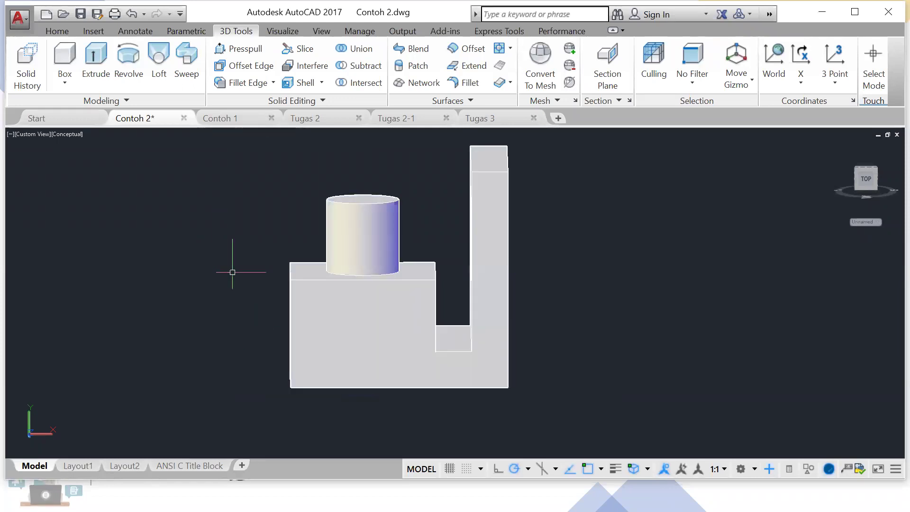
pyautogui.click(58, 31)
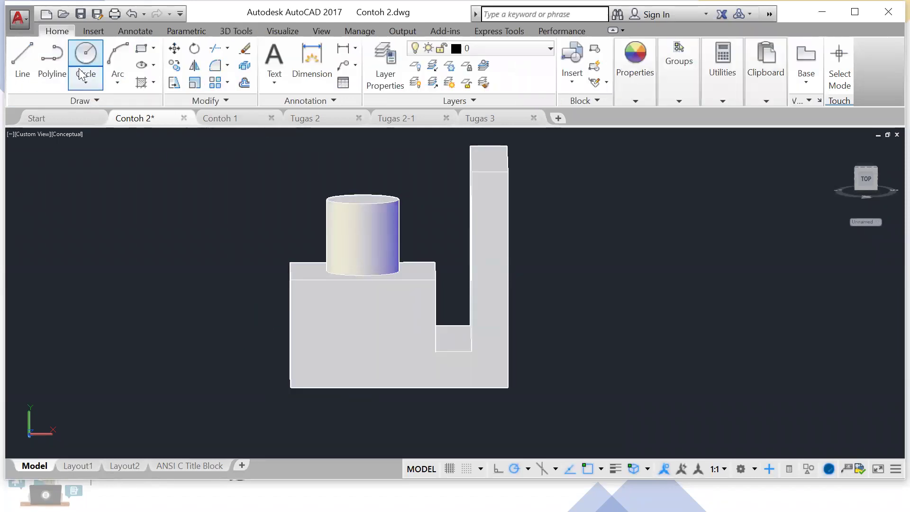
pyautogui.click(96, 83)
pyautogui.click(43, 107)
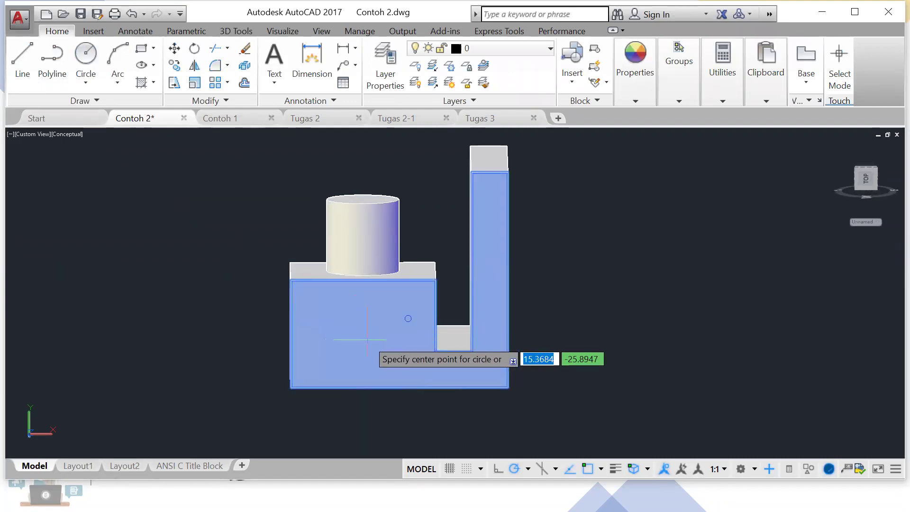
pyautogui.click(408, 318)
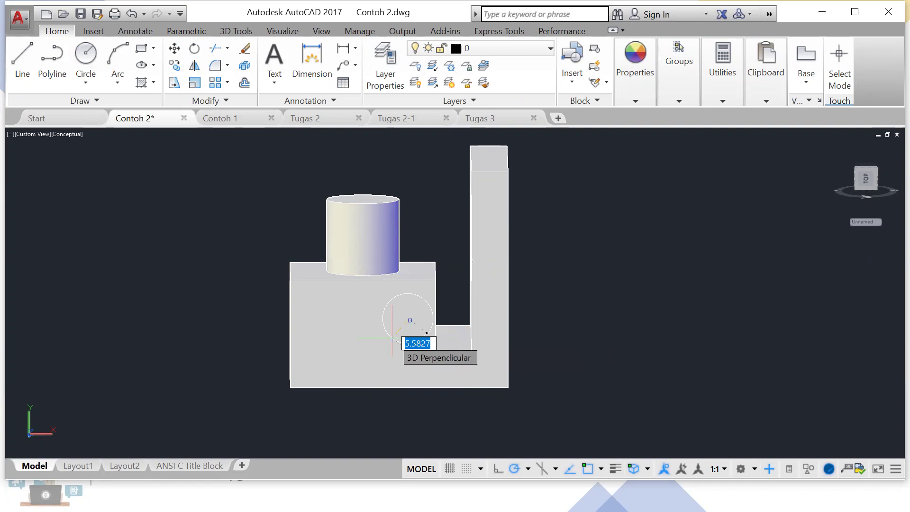
pyautogui.click(392, 338)
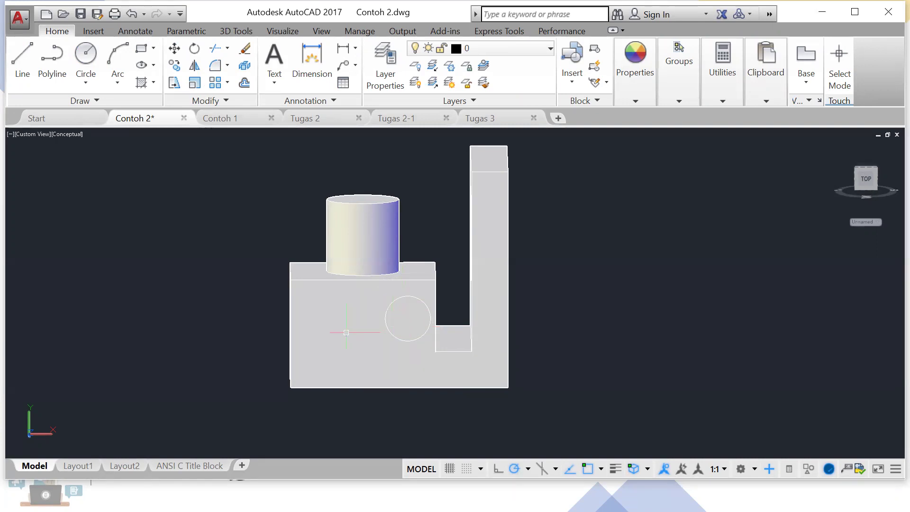
# Step: Try to move the circle from its centre to another point on the block's side face, and undo the move
pyautogui.write('move')
pyautogui.press('Return')
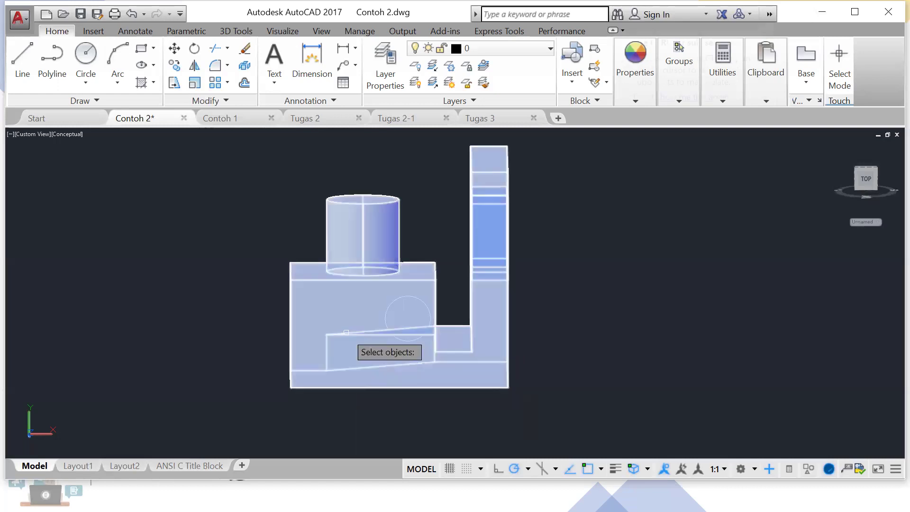
pyautogui.click(392, 306)
pyautogui.press('Return')
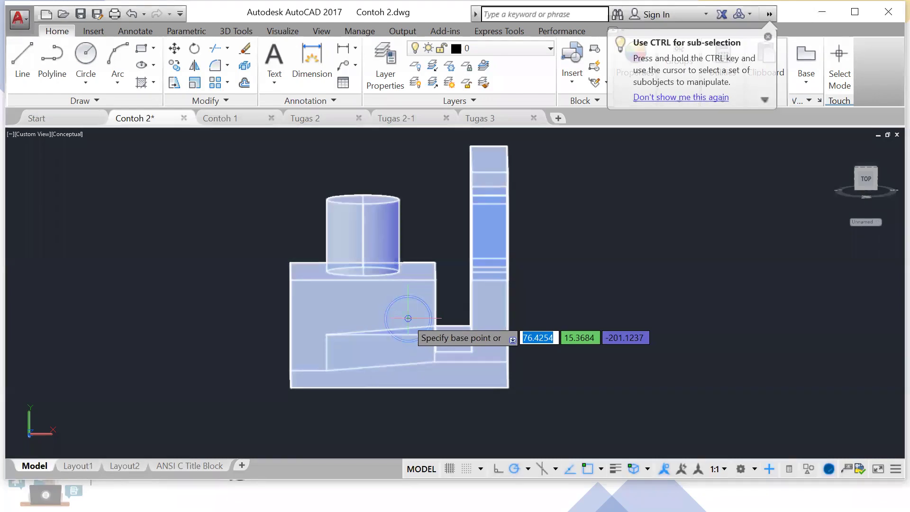
pyautogui.click(408, 318)
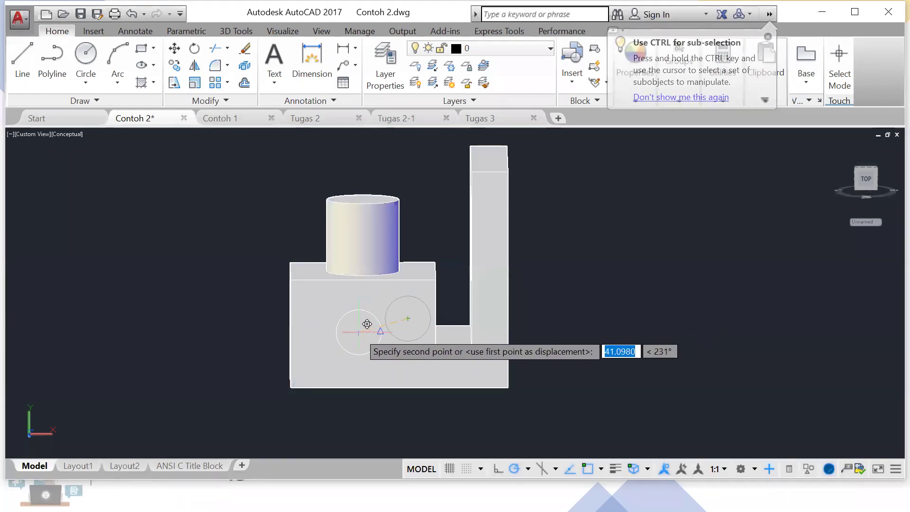
pyautogui.click(367, 325)
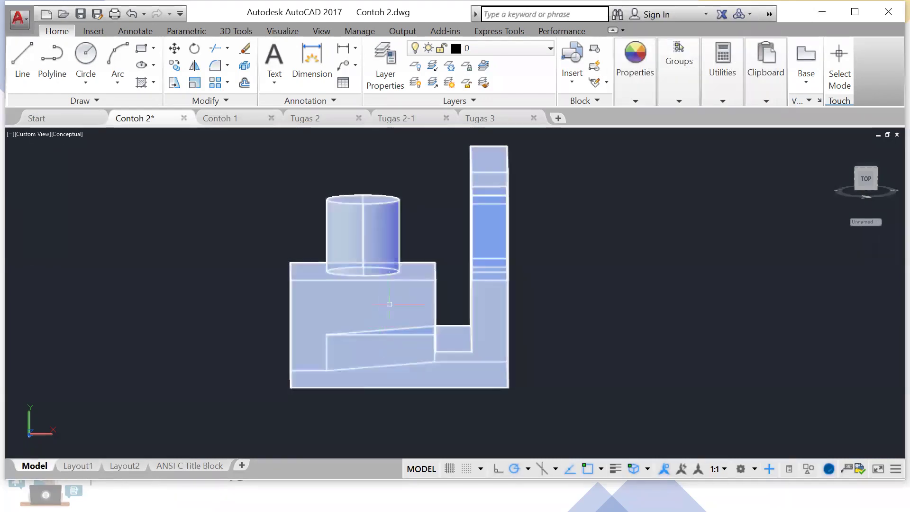
pyautogui.hotkey('ctrl', 'z')
# Step: Presspull the circular area into the block's side face to cut a round hole, and undo the cut
pyautogui.keyDown('shift'); pyautogui.moveTo(274, 316); pyautogui.dragTo(336, 320, button='middle'); pyautogui.keyUp('shift')
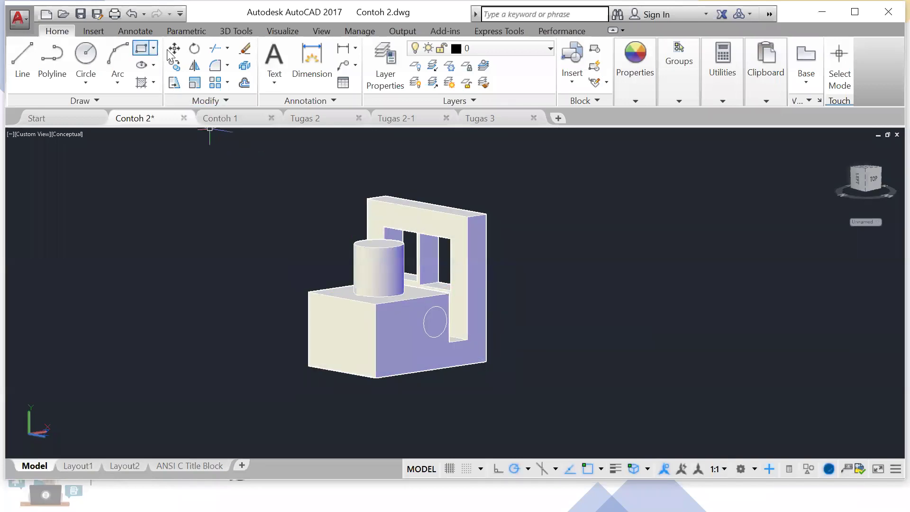
pyautogui.click(236, 31)
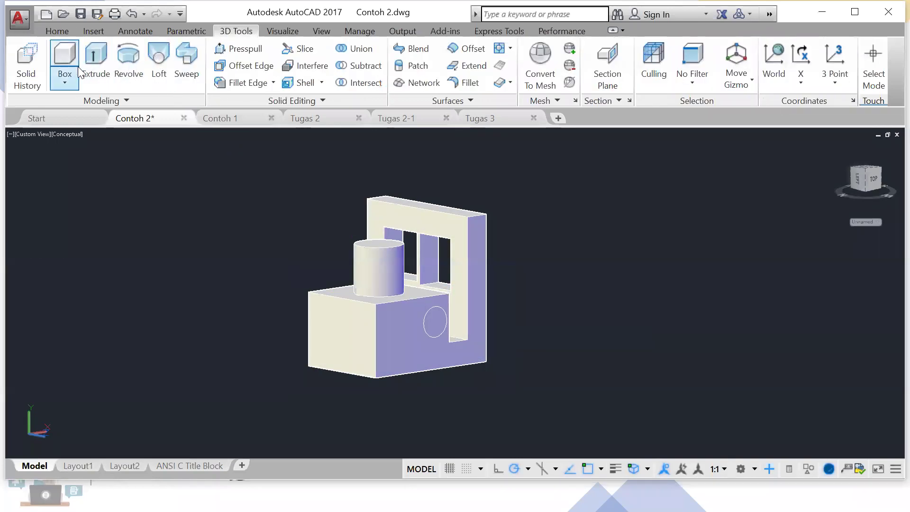
pyautogui.click(239, 49)
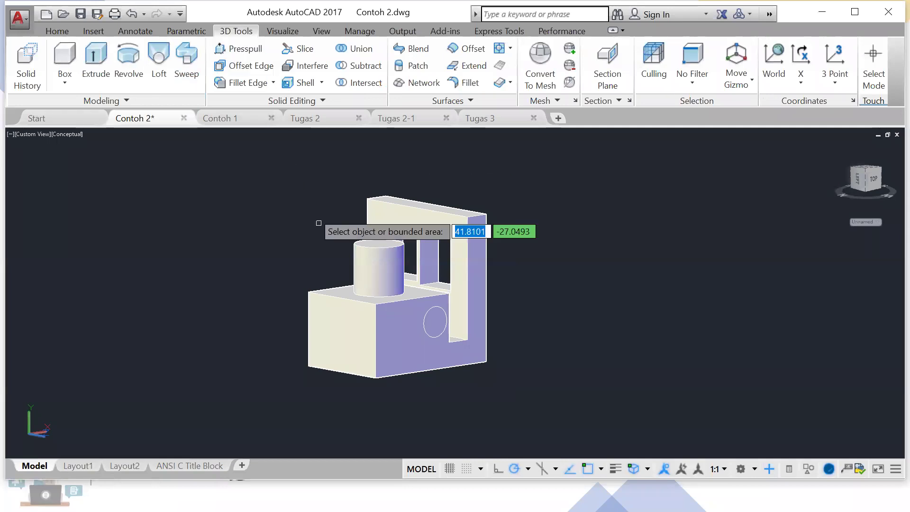
pyautogui.click(434, 325)
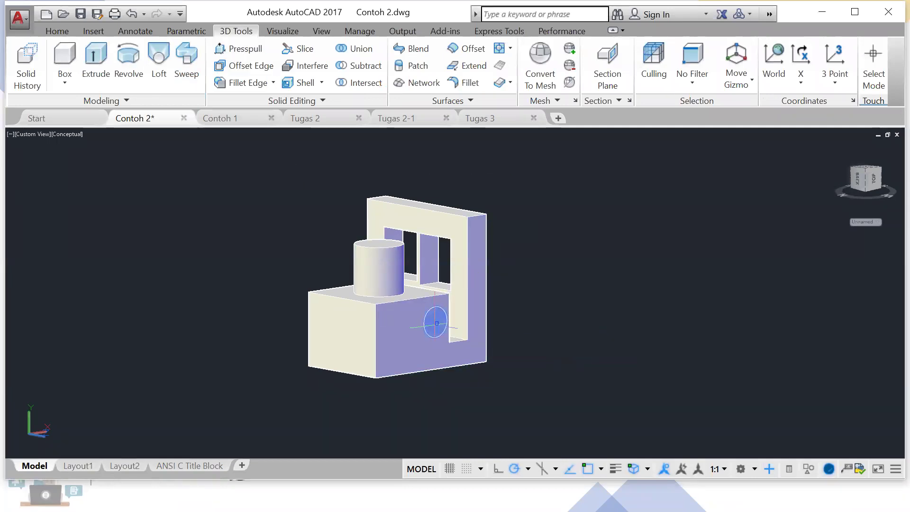
pyautogui.click(457, 327)
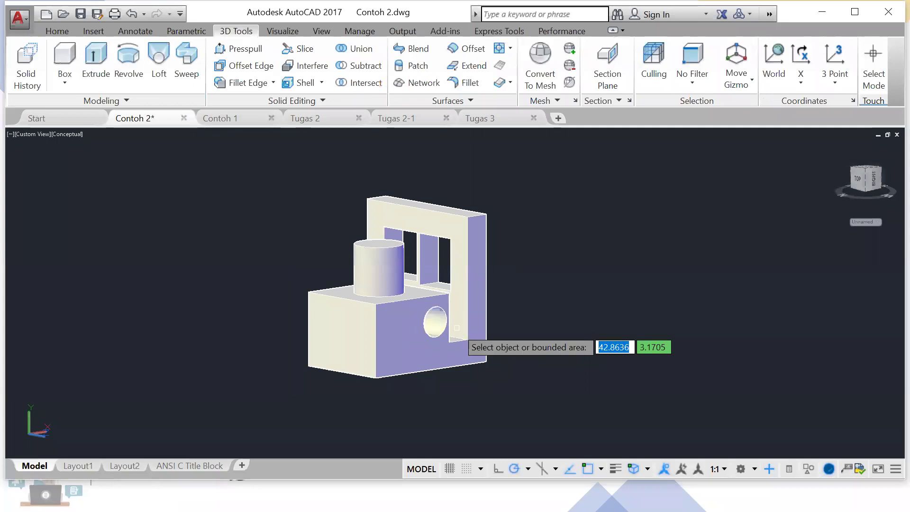
pyautogui.keyDown('shift'); pyautogui.moveTo(407, 353); pyautogui.dragTo(472, 348, button='middle'); pyautogui.keyUp('shift')
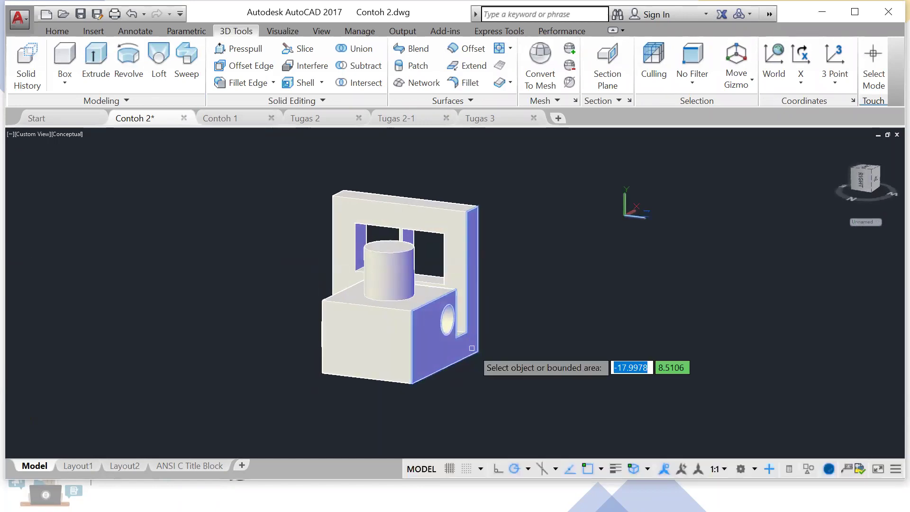
pyautogui.press('Return')
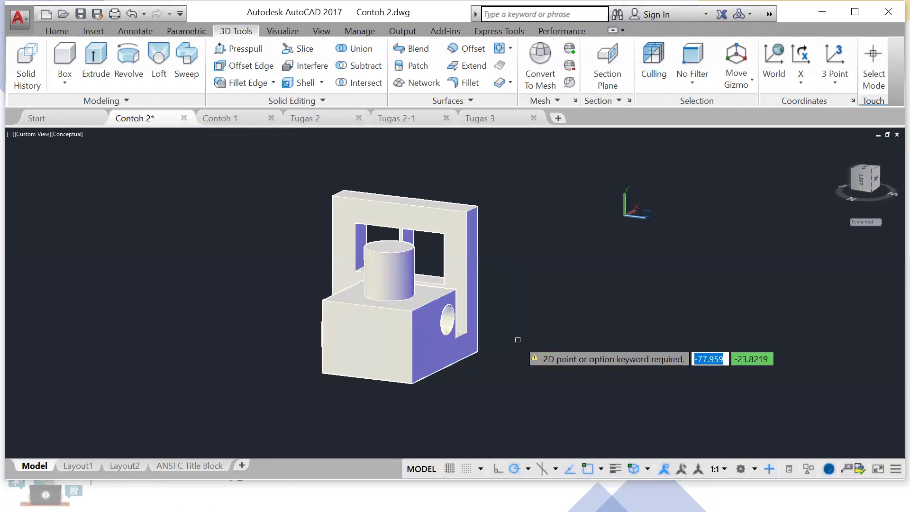
pyautogui.press('Escape')
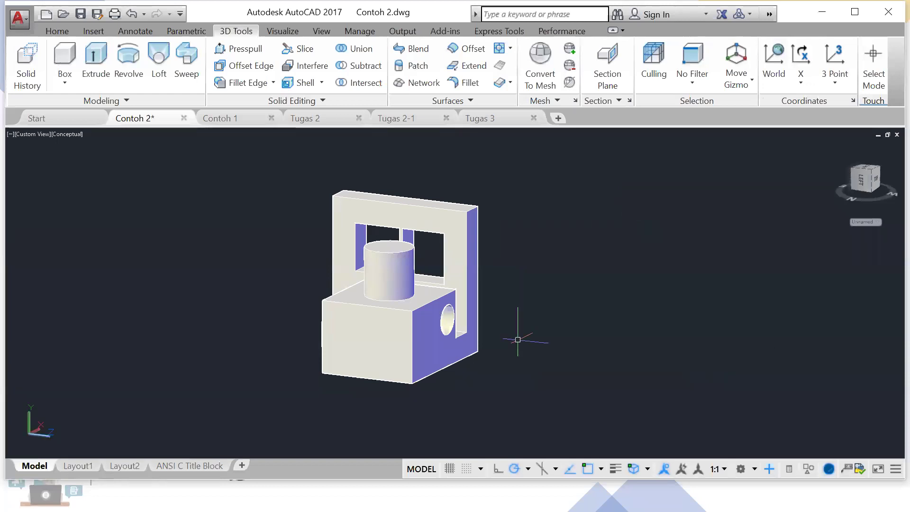
pyautogui.hotkey('ctrl', 'z')
pyautogui.hotkey('ctrl', 'z')
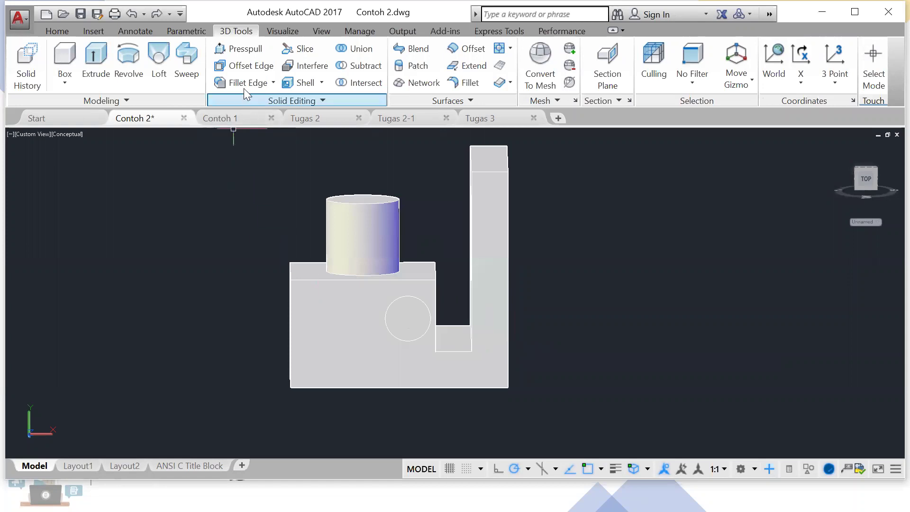
# Step: Presspull the circular area outward from the side face as a cylinder, and undo the extrusion
pyautogui.click(240, 49)
pyautogui.moveTo(259, 323); pyautogui.dragTo(425, 347, button='middle')
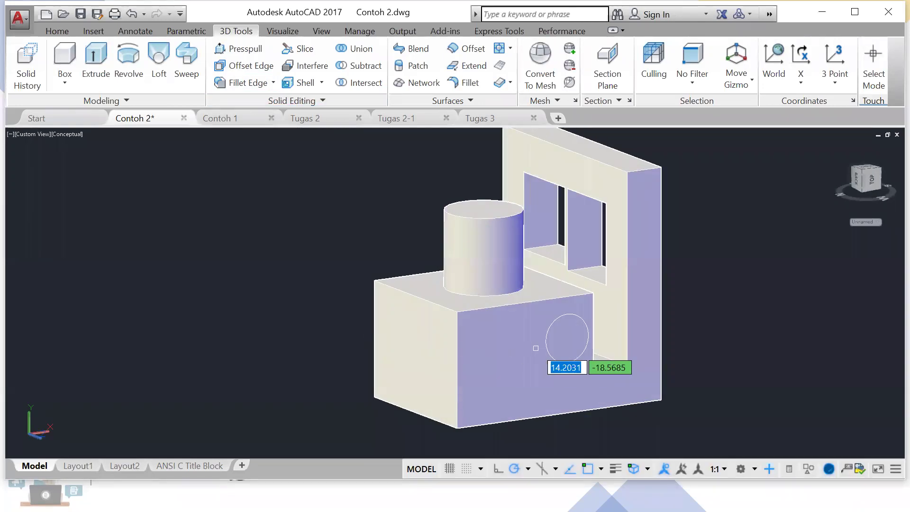
pyautogui.click(566, 338)
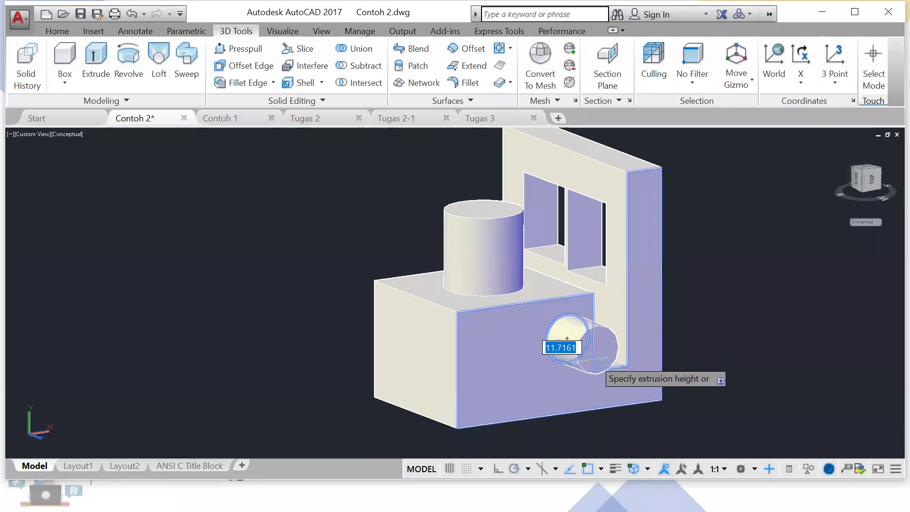
pyautogui.keyDown('shift'); pyautogui.moveTo(620, 369); pyautogui.dragTo(643, 353, button='middle'); pyautogui.keyUp('shift')
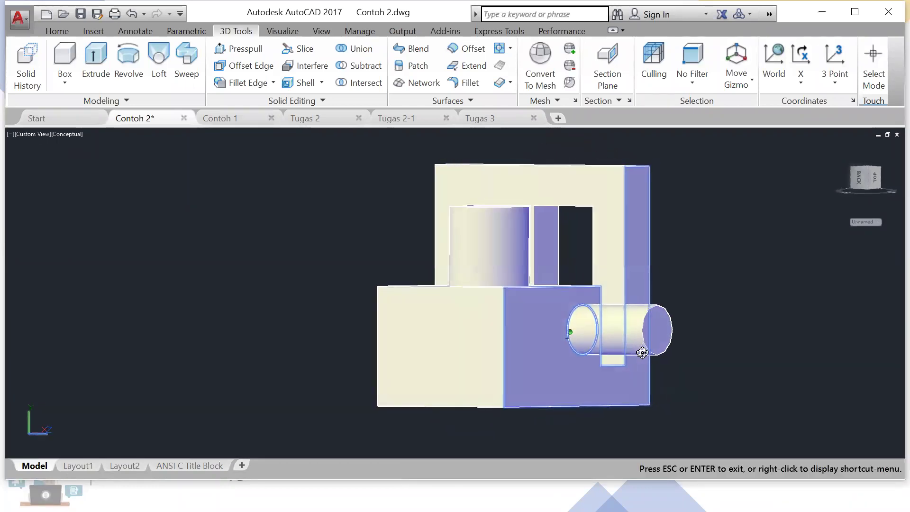
pyautogui.scroll(2, 642, 352)
pyautogui.click(557, 321)
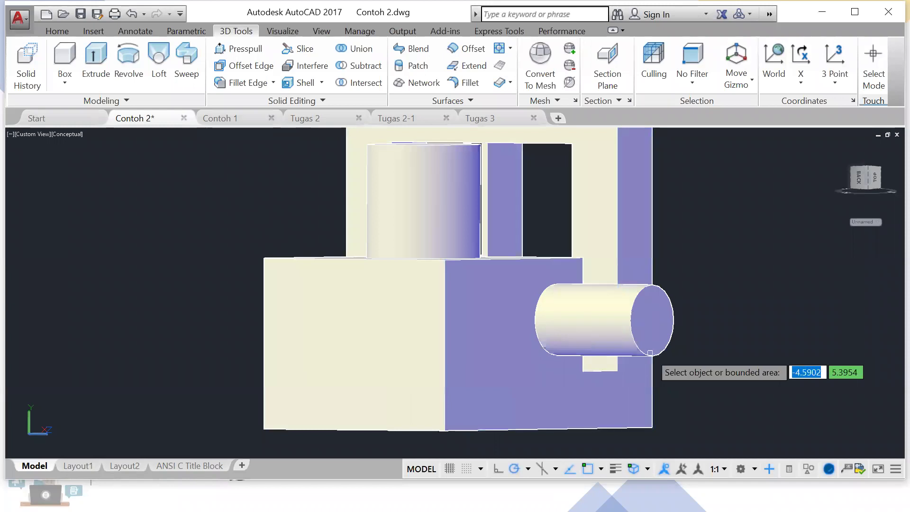
pyautogui.press('Return')
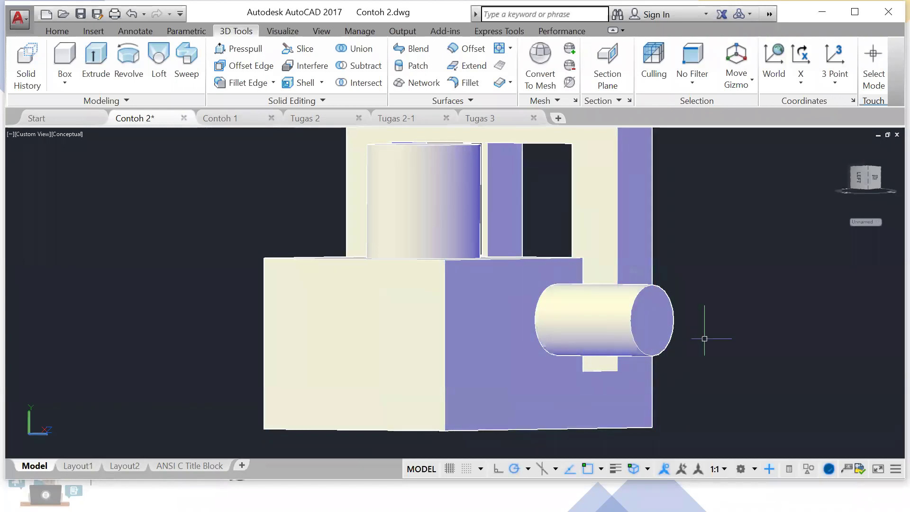
pyautogui.hotkey('ctrl', 'z')
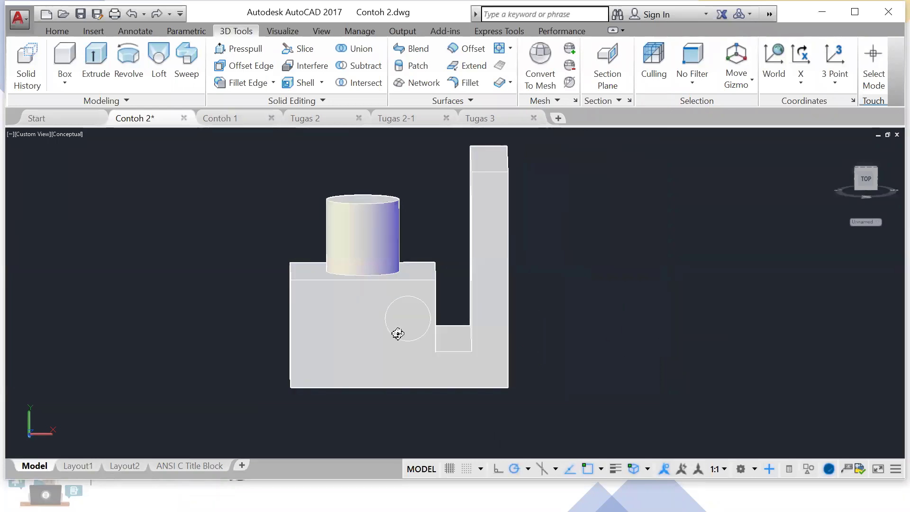
# Step: Try to presspull the circular area through the block and out past its opposite side
pyautogui.keyDown('shift'); pyautogui.moveTo(398, 332); pyautogui.dragTo(444, 336, button='middle'); pyautogui.keyUp('shift')
pyautogui.click(240, 49)
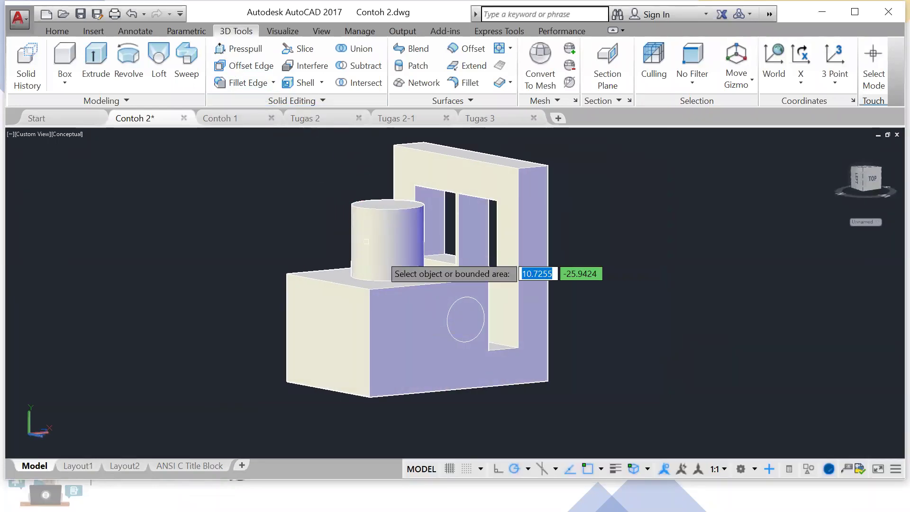
pyautogui.click(455, 327)
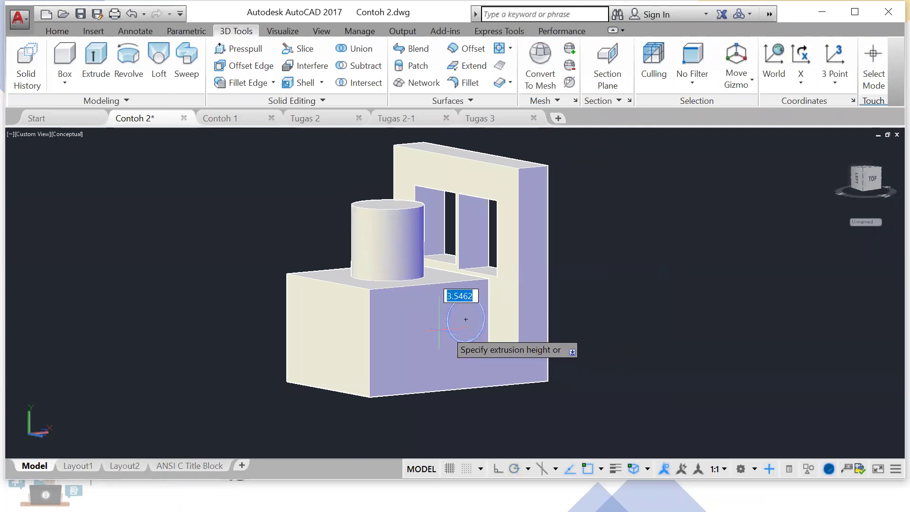
pyautogui.keyDown('shift'); pyautogui.moveTo(364, 327); pyautogui.dragTo(455, 328, button='middle'); pyautogui.keyUp('shift')
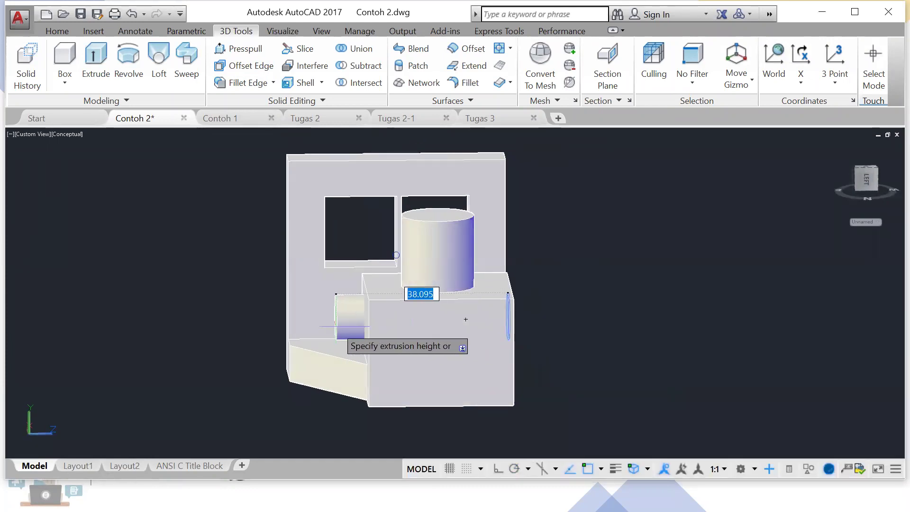
pyautogui.click(334, 329)
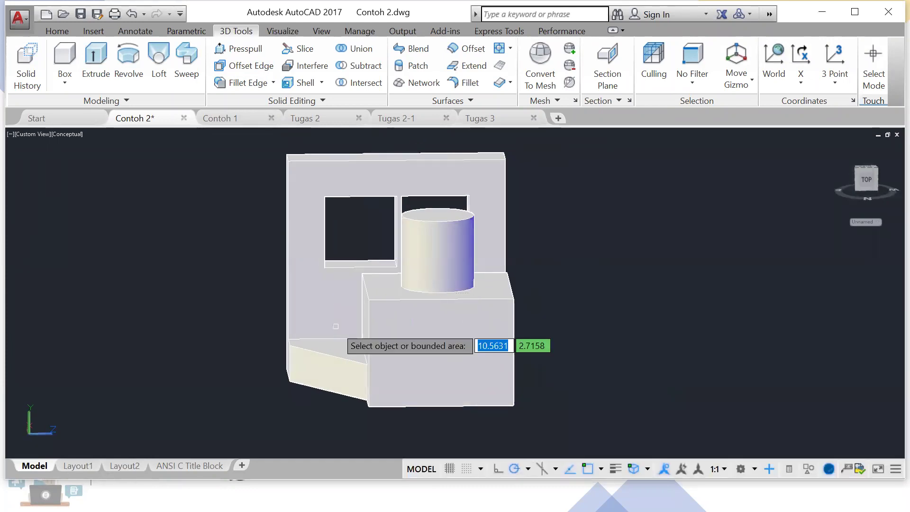
pyautogui.click(419, 333)
pyautogui.keyDown('shift'); pyautogui.moveTo(527, 347); pyautogui.dragTo(458, 347, button='middle'); pyautogui.keyUp('shift')
pyautogui.scroll(-2, 458, 347)
# Step: Presspull the circular area on the side face again, pulling it through the block beyond the far side
pyautogui.click(239, 49)
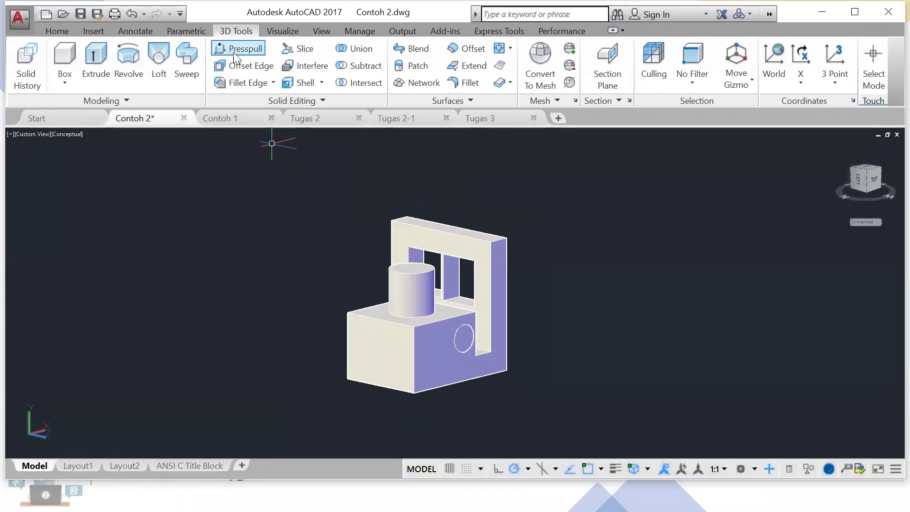
pyautogui.click(461, 336)
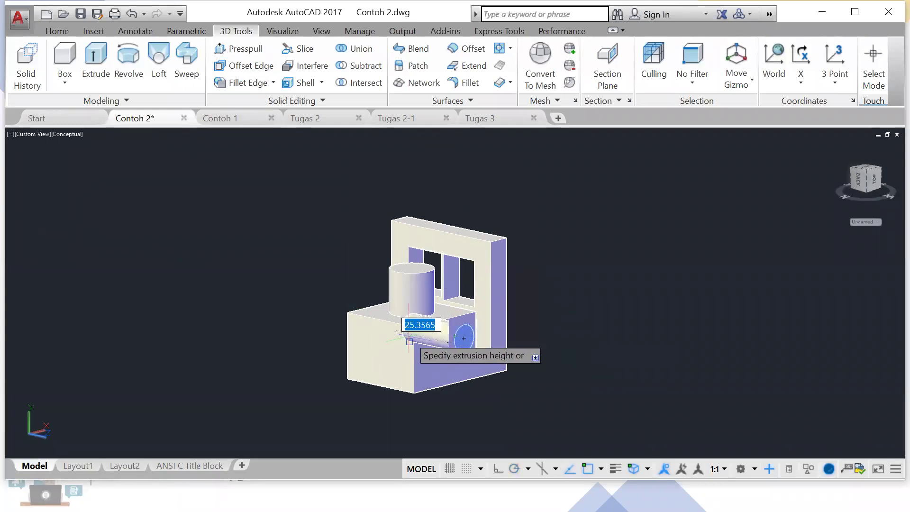
pyautogui.moveTo(409, 342); pyautogui.dragTo(452, 356, button='middle')
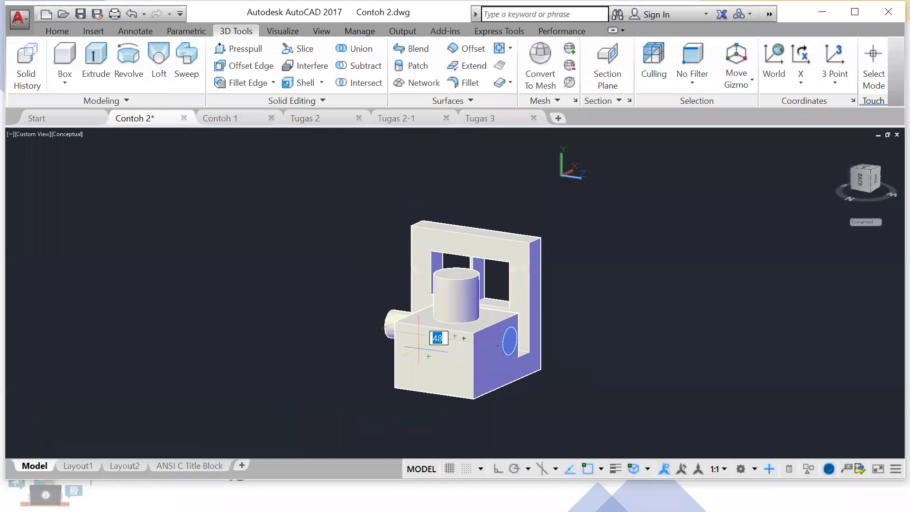
pyautogui.click(378, 335)
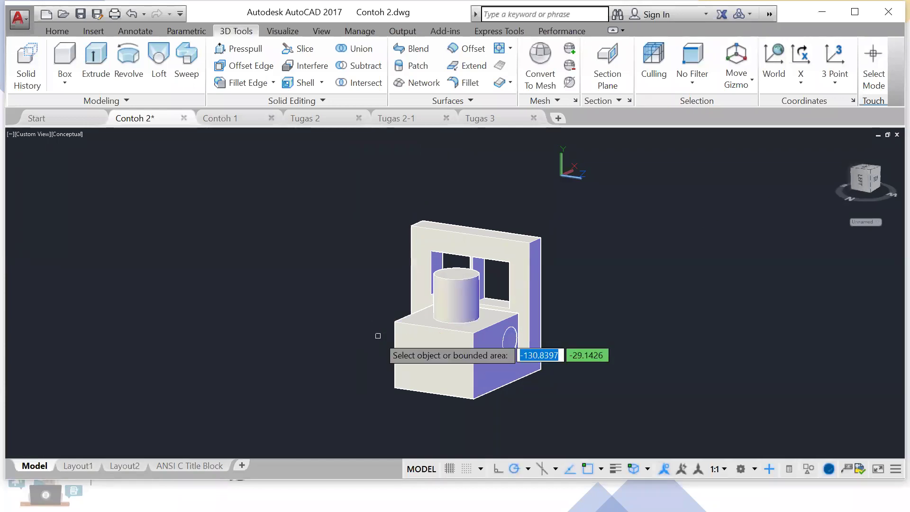
# Step: Presspull the circular area on the block's side face through the block with an extrusion height of 50
pyautogui.press('Escape')
pyautogui.moveTo(378, 336)
pyautogui.keyDown('shift'); pyautogui.mouseDown(button='middle')
pyautogui.moveTo(417, 341)
pyautogui.moveTo(381, 346)
pyautogui.mouseUp(button='middle'); pyautogui.keyUp('shift')
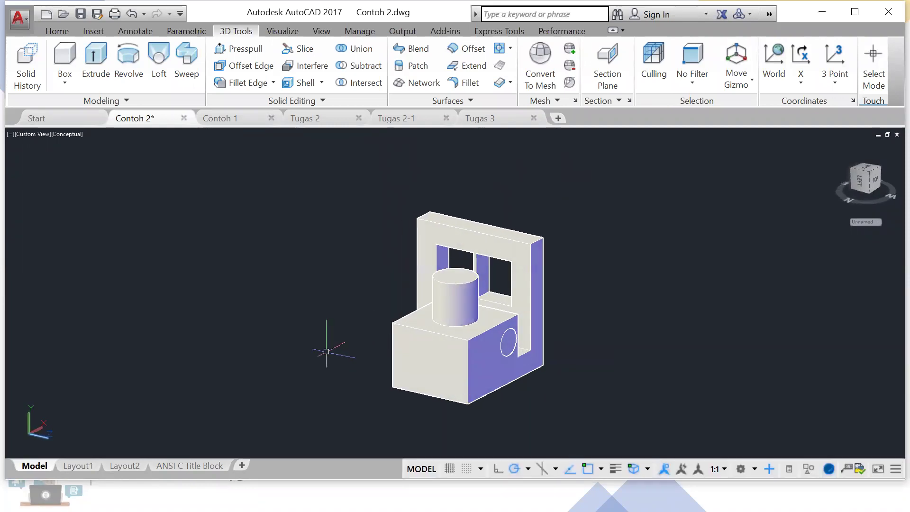
pyautogui.click(240, 49)
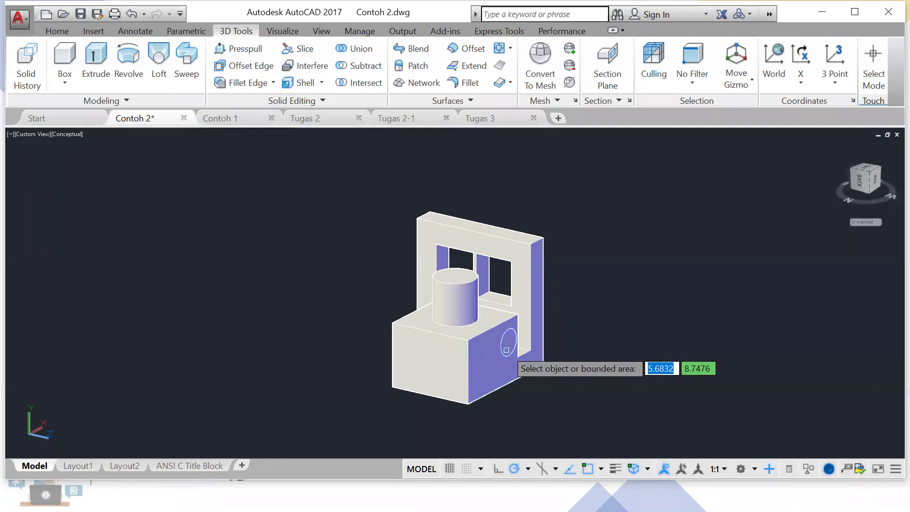
pyautogui.click(503, 349)
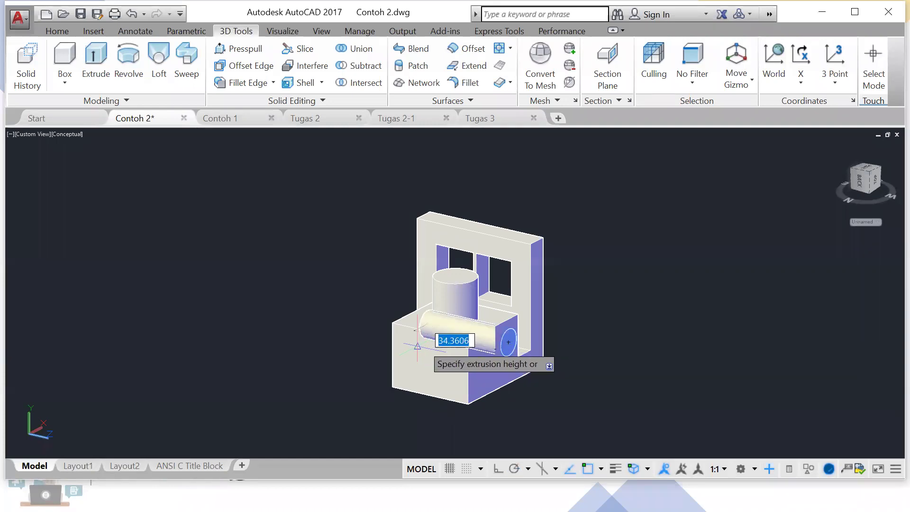
pyautogui.write('50')
pyautogui.press('Return')
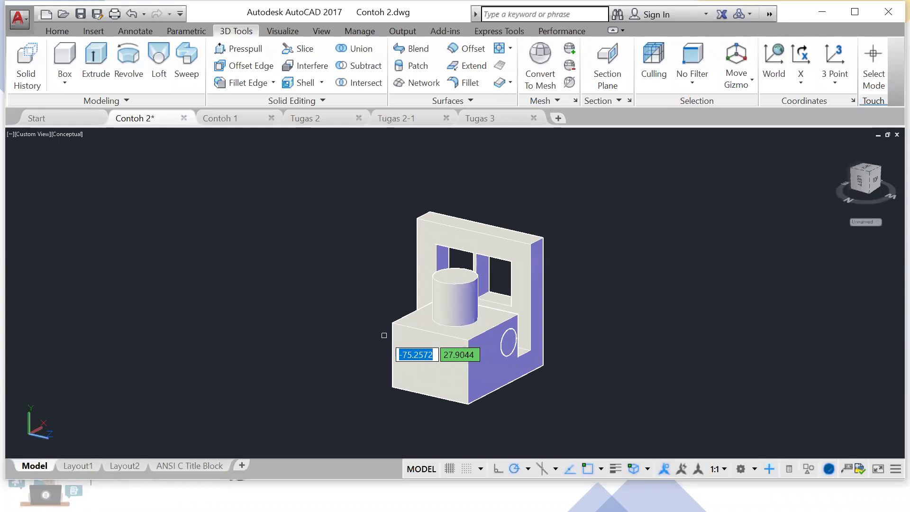
pyautogui.keyDown('shift'); pyautogui.moveTo(483, 379); pyautogui.dragTo(478, 356, button='middle'); pyautogui.keyUp('shift')
pyautogui.scroll(5, 475, 331)
pyautogui.keyDown('shift'); pyautogui.moveTo(476, 323); pyautogui.dragTo(303, 337, button='middle'); pyautogui.keyUp('shift')
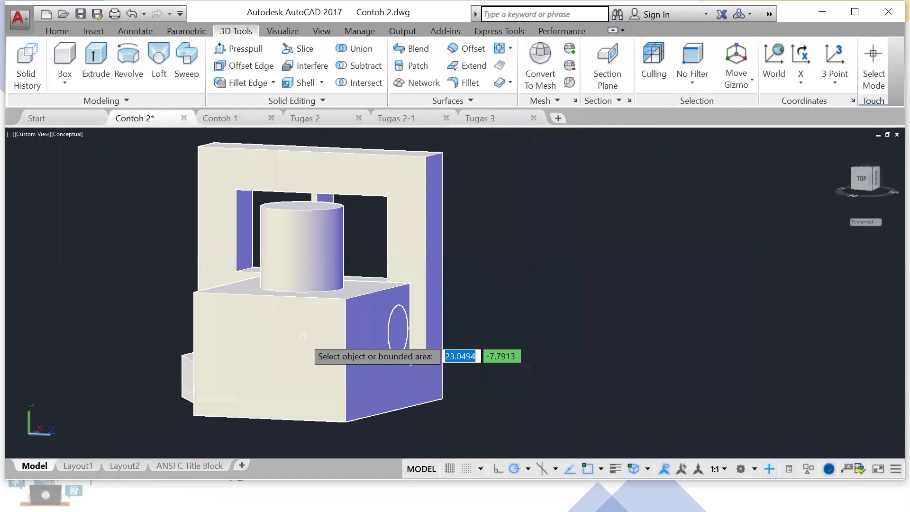
pyautogui.click(246, 331)
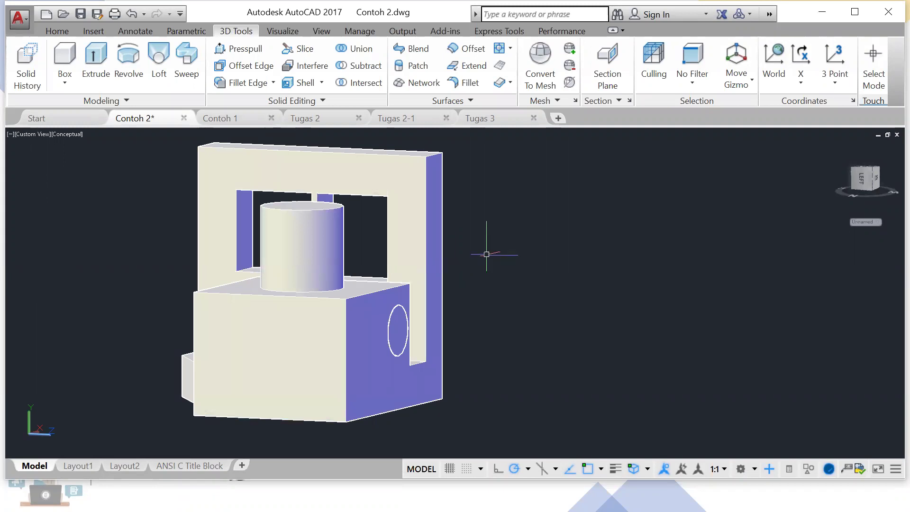
# Step: Switch to the Tugas 2 drawing and examine the projected views on its Layout1 sheet
pyautogui.click(323, 118)
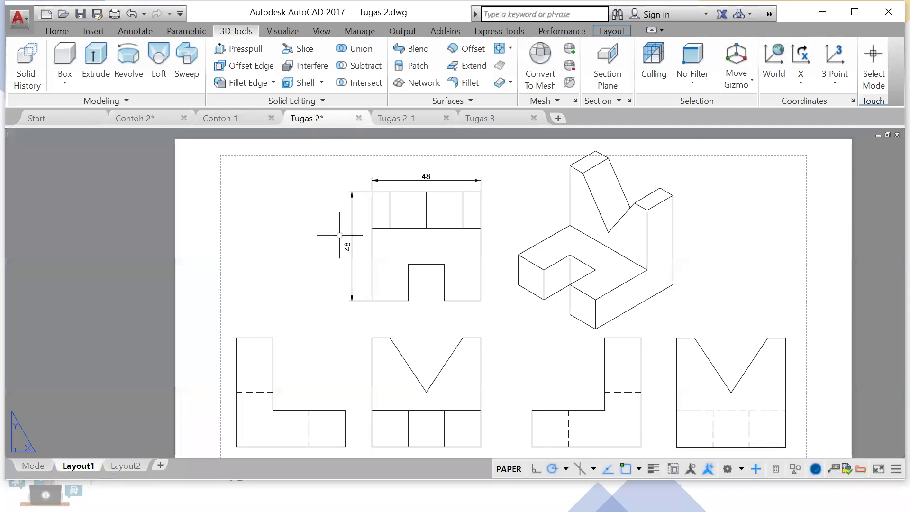
pyautogui.moveTo(339, 245); pyautogui.dragTo(319, 225, button='middle')
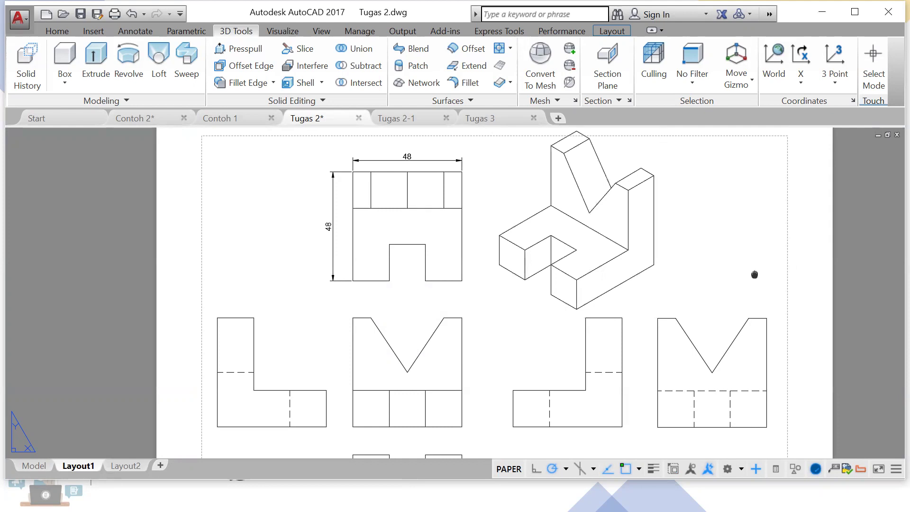
pyautogui.scroll(-2, 754, 273)
pyautogui.moveTo(748, 258); pyautogui.dragTo(650, 253, button='middle')
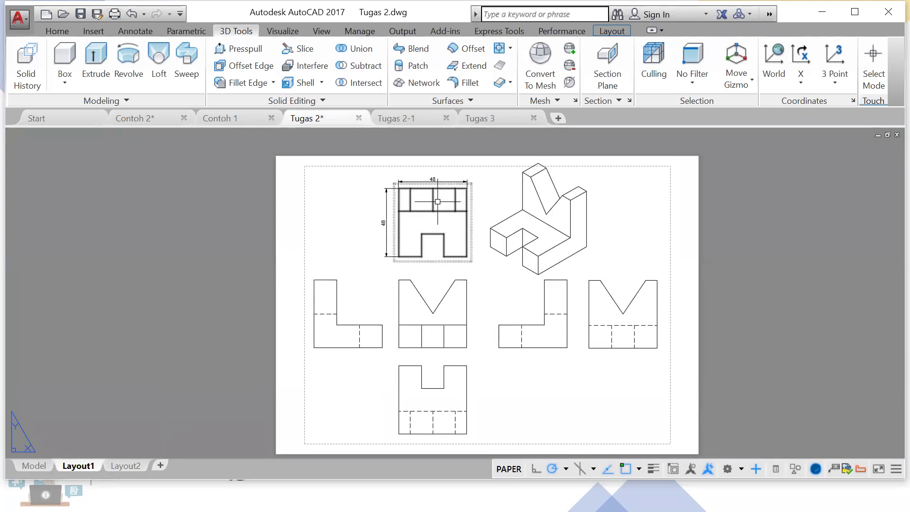
# Step: Examine the Tugas 2 solid in model space from the top and in an isometric view
pyautogui.click(34, 466)
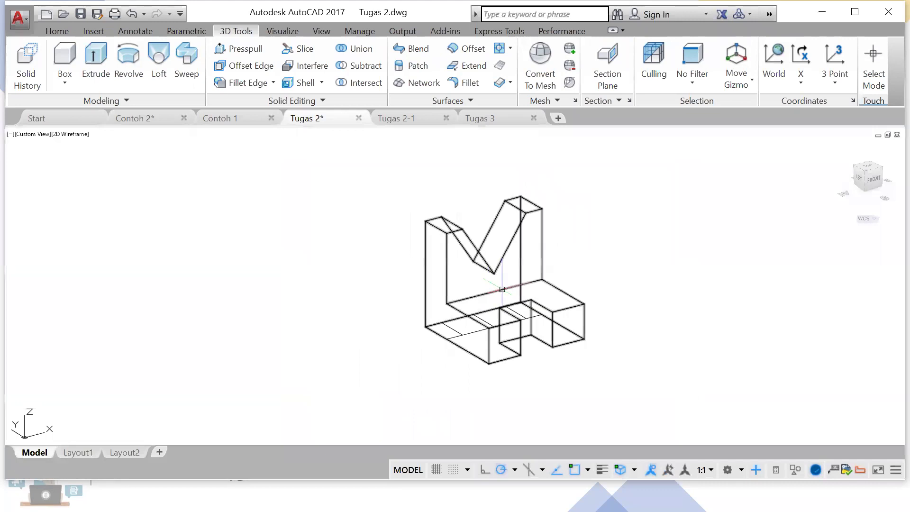
pyautogui.moveTo(502, 289); pyautogui.dragTo(487, 289, button='middle')
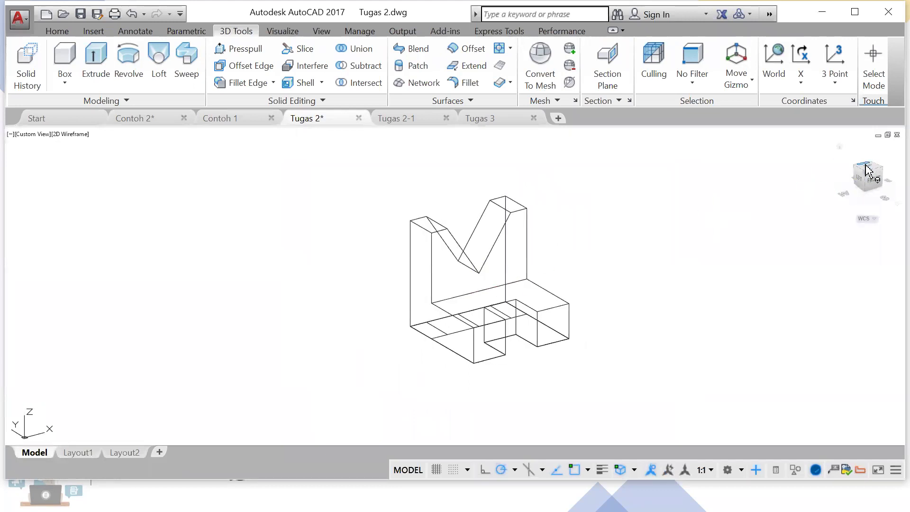
pyautogui.click(870, 171)
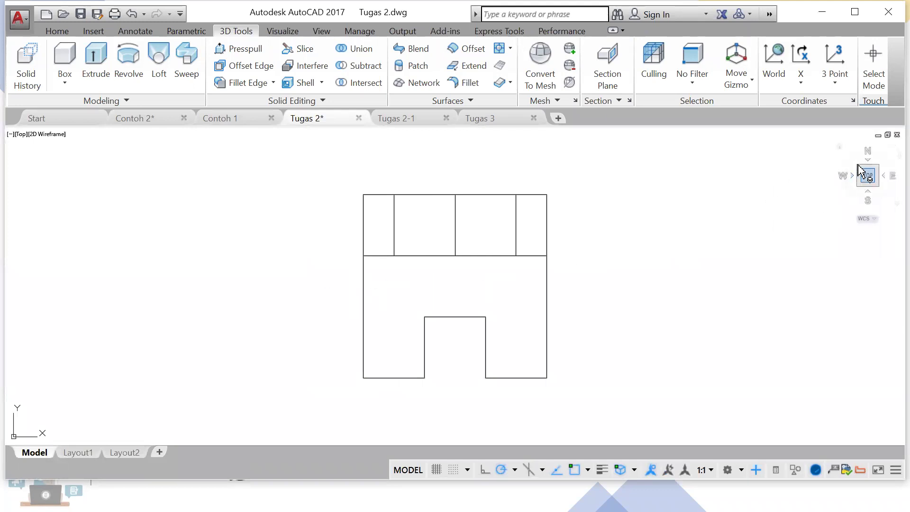
pyautogui.click(838, 143)
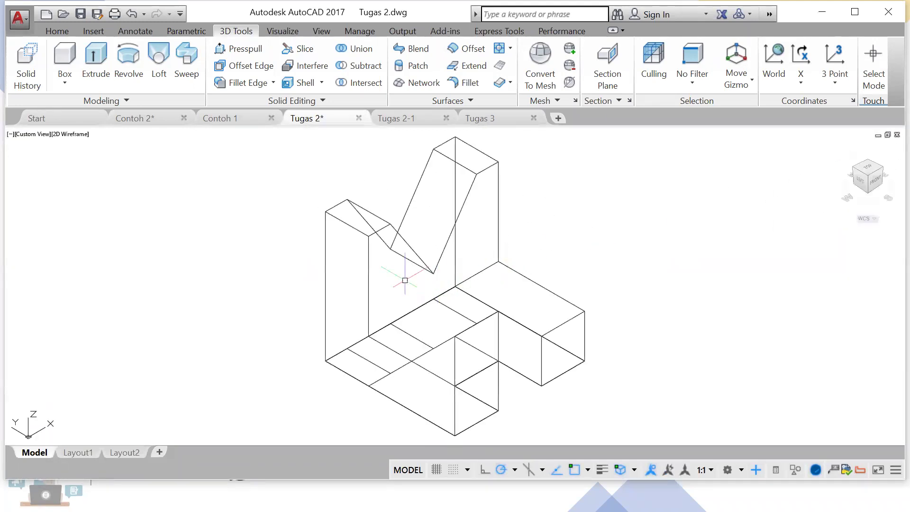
pyautogui.keyDown('shift'); pyautogui.moveTo(419, 276); pyautogui.dragTo(377, 229, button='middle'); pyautogui.keyUp('shift')
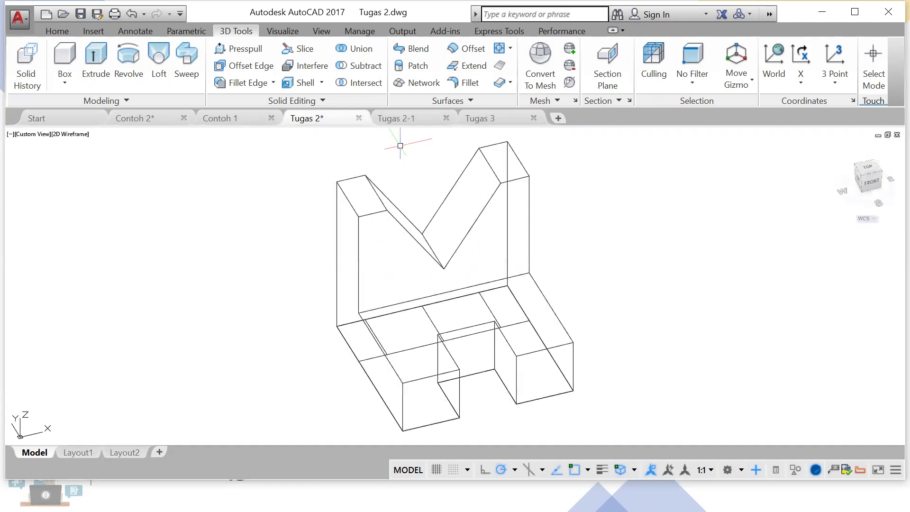
# Step: In the Tugas 2-1 drawing's model space, restore the WCS and check the solid in top and isometric views
pyautogui.click(397, 122)
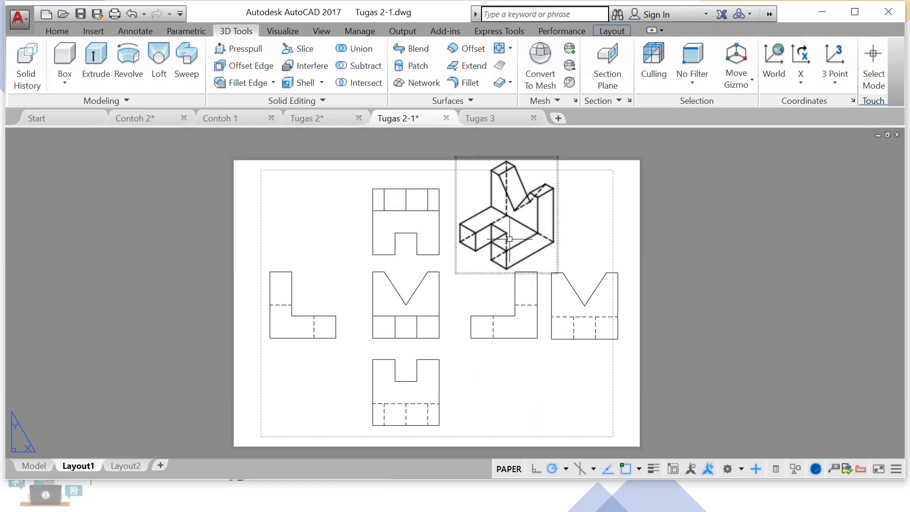
pyautogui.click(35, 466)
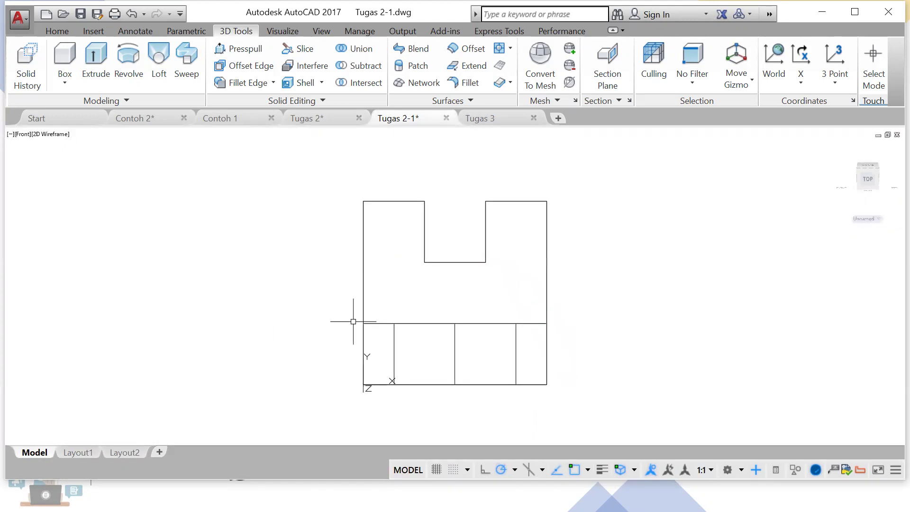
pyautogui.moveTo(844, 153); pyautogui.dragTo(871, 193)
pyautogui.click(876, 218)
pyautogui.click(854, 231)
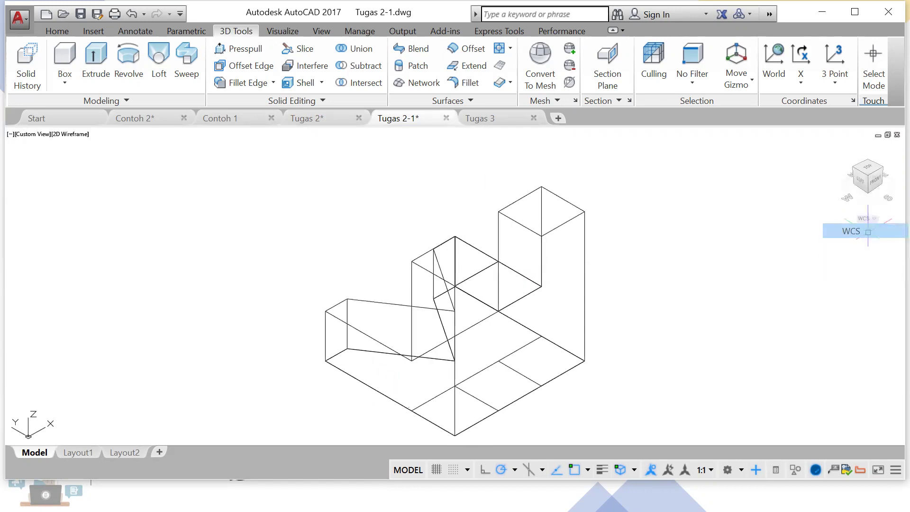
pyautogui.click(867, 168)
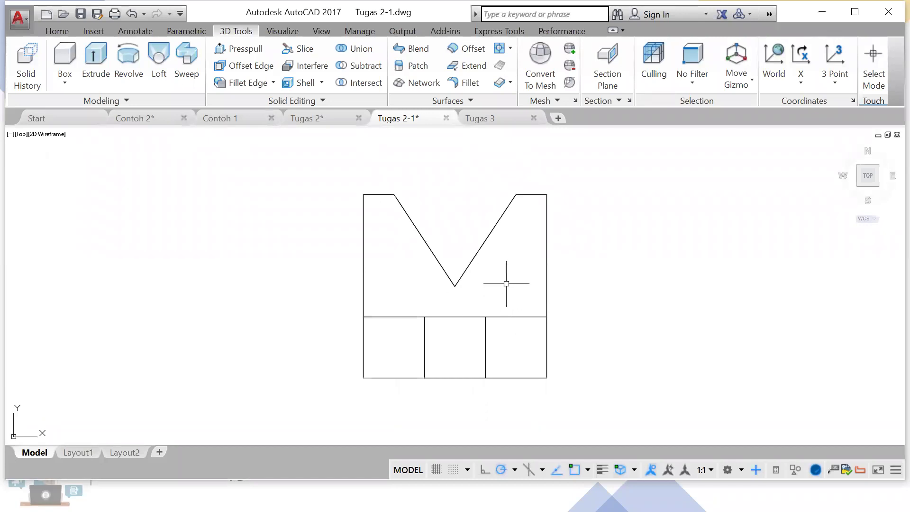
pyautogui.click(841, 146)
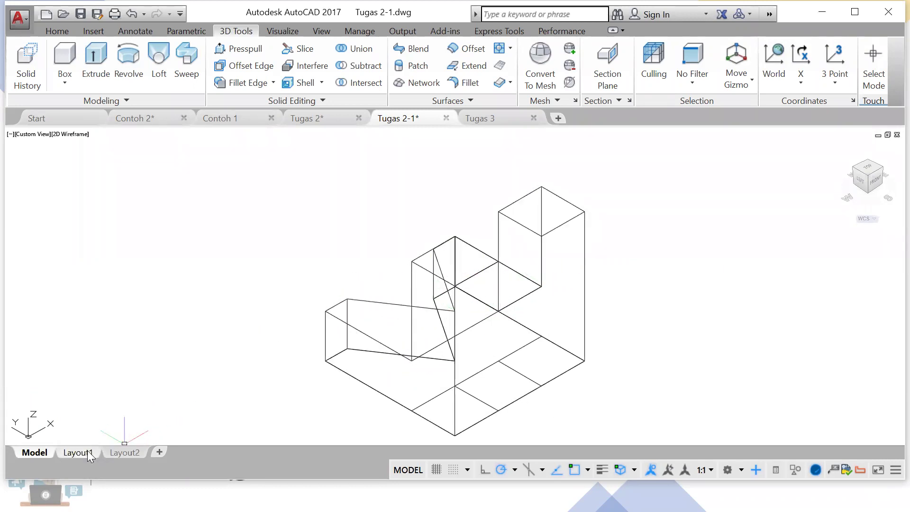
# Step: Delete the existing viewport from the Layout2 sheet of Tugas 2-1
pyautogui.click(124, 452)
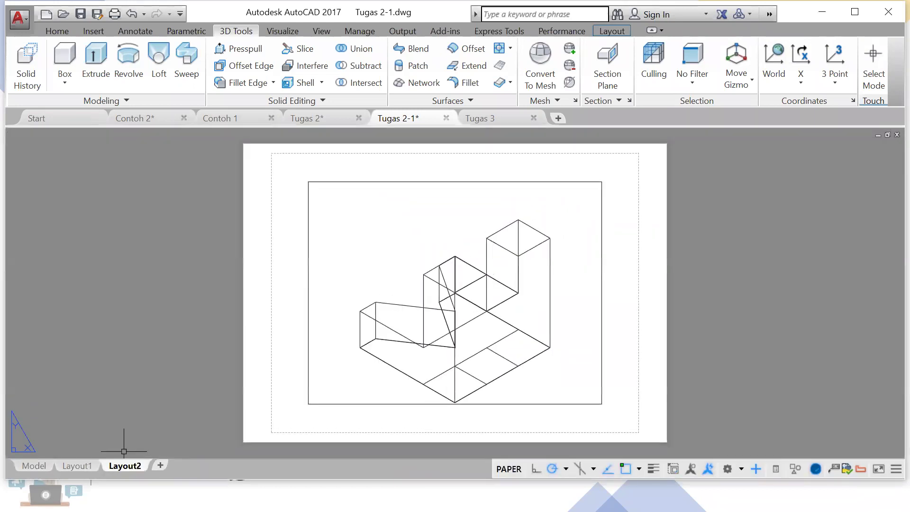
pyautogui.click(363, 183)
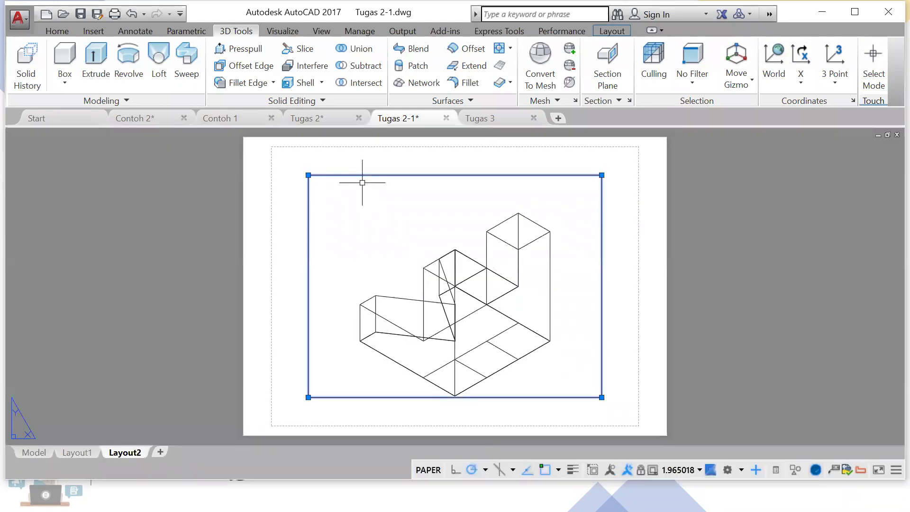
pyautogui.press('Delete')
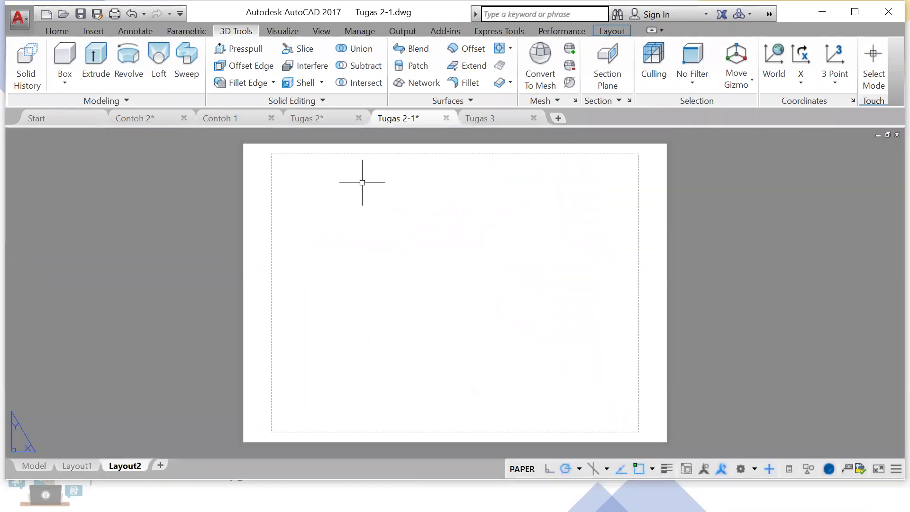
# Step: Place a base view from model space with Top orientation at 1:1 scale near the middle of the Layout2 sheet
pyautogui.click(621, 32)
pyautogui.click(198, 74)
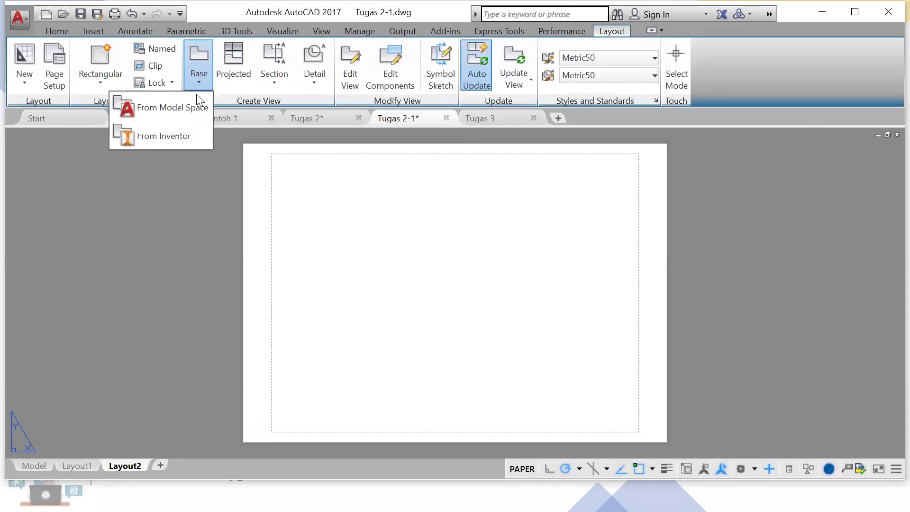
pyautogui.click(137, 107)
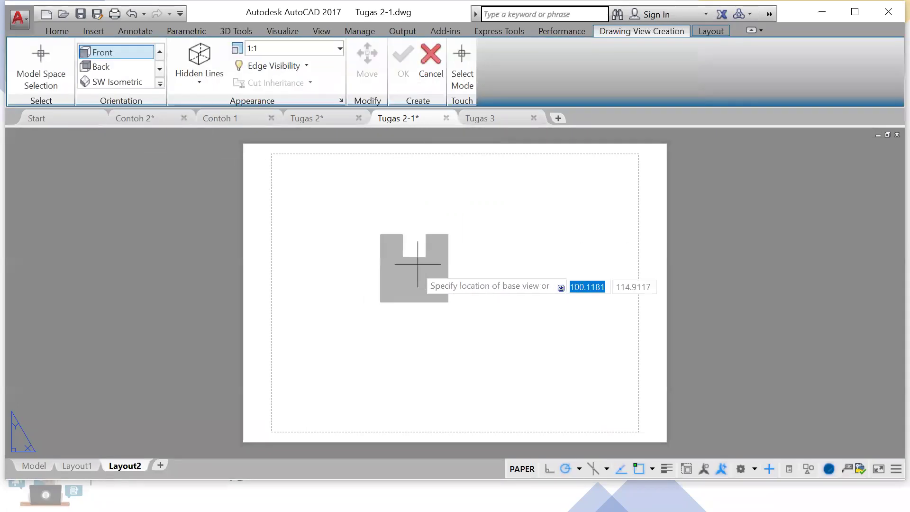
pyautogui.rightClick(419, 265)
pyautogui.click(461, 342)
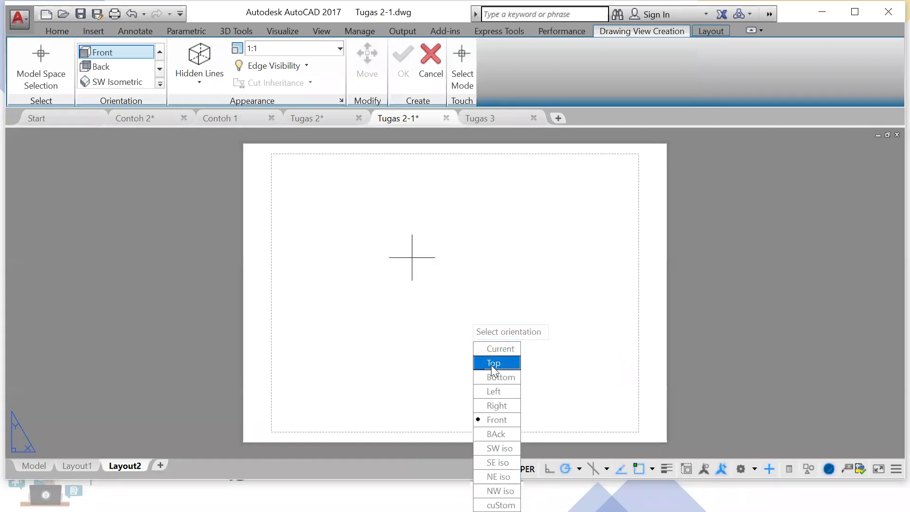
pyautogui.click(493, 364)
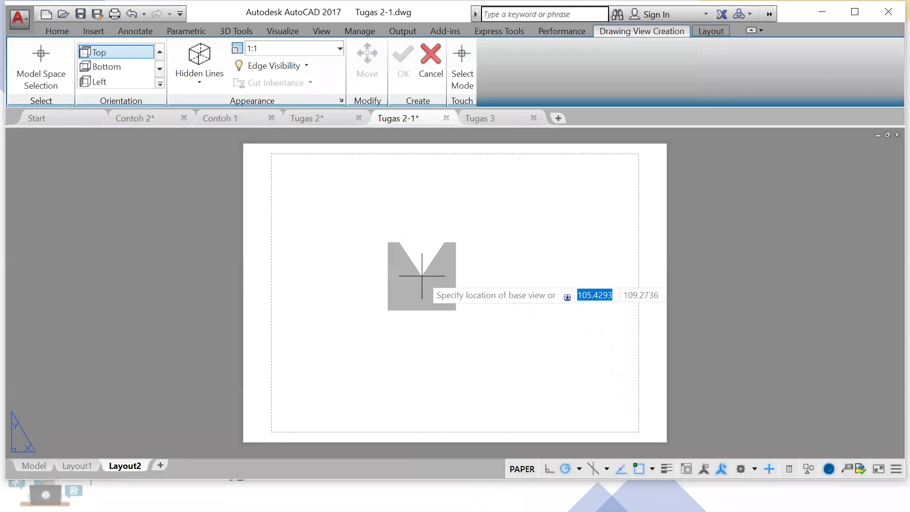
pyautogui.click(429, 280)
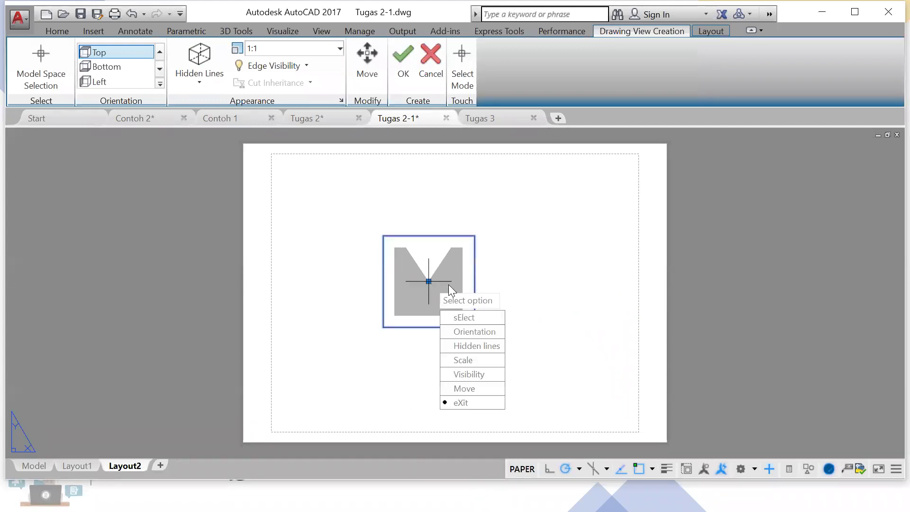
pyautogui.press('Return')
# Step: Create orthographic projected views to the right, to the left, above and below the base view
pyautogui.click(541, 281)
pyautogui.click(325, 281)
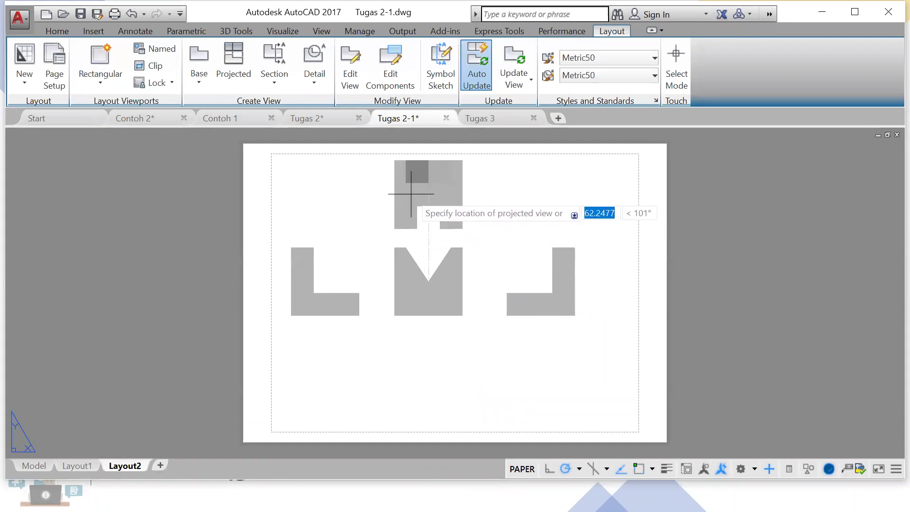
pyautogui.click(411, 194)
pyautogui.click(417, 376)
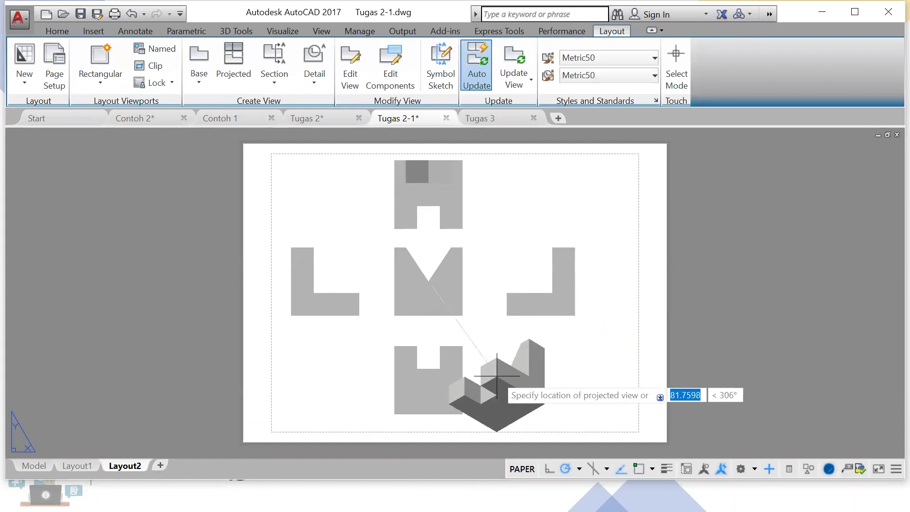
pyautogui.press('Return')
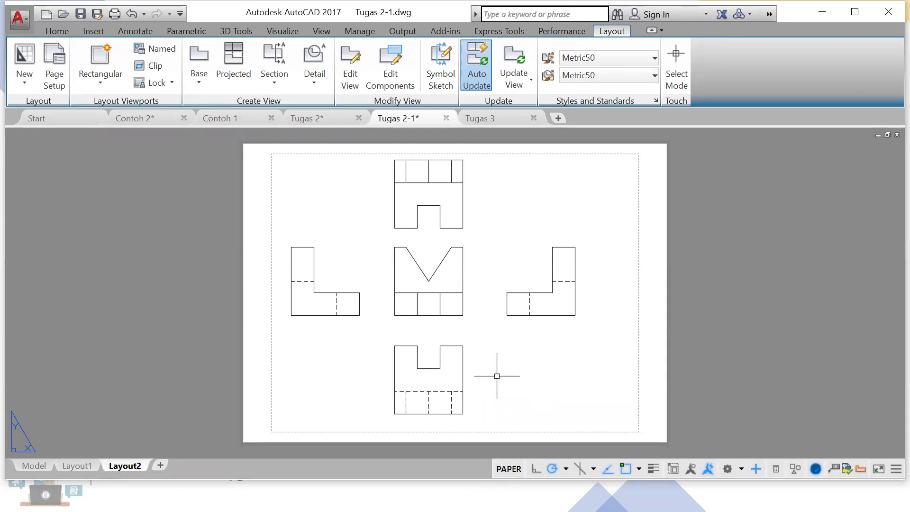
# Step: Place a base view from model space with Bottom orientation at 1:1 scale to the right of the right-hand projected view
pyautogui.click(198, 81)
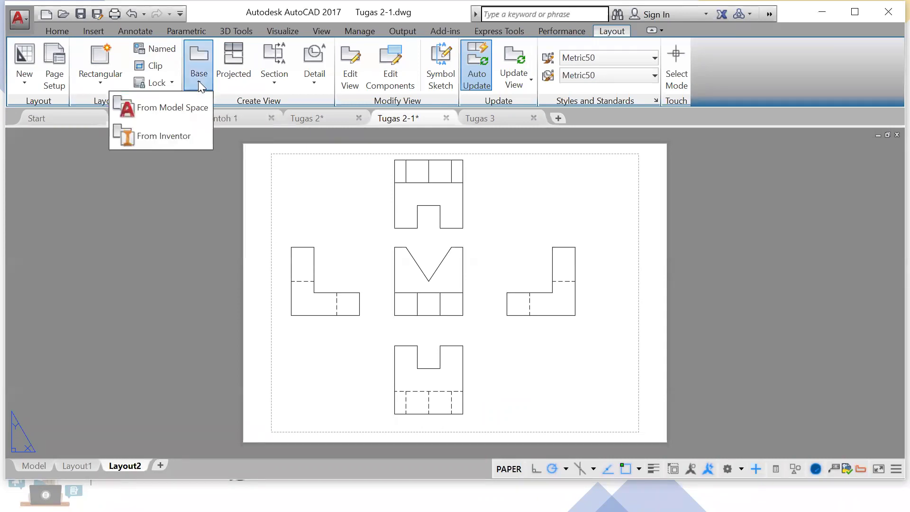
pyautogui.click(193, 105)
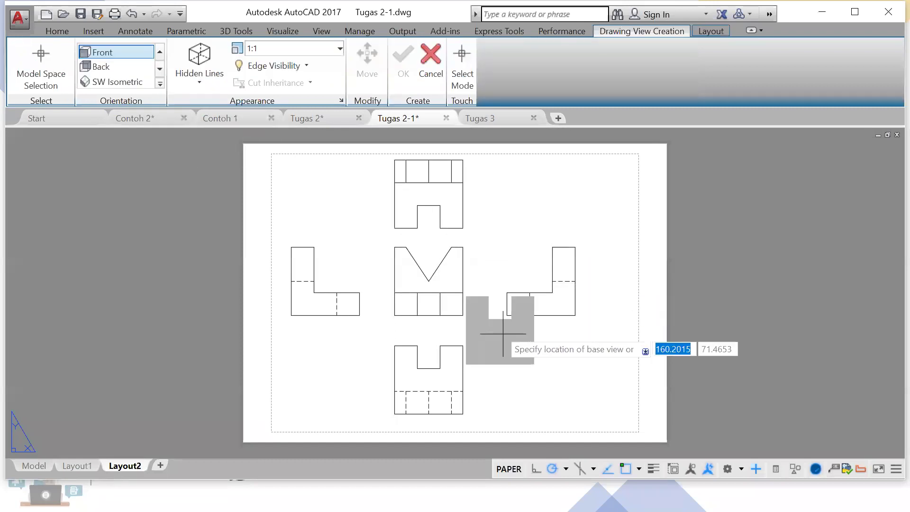
pyautogui.rightClick(543, 366)
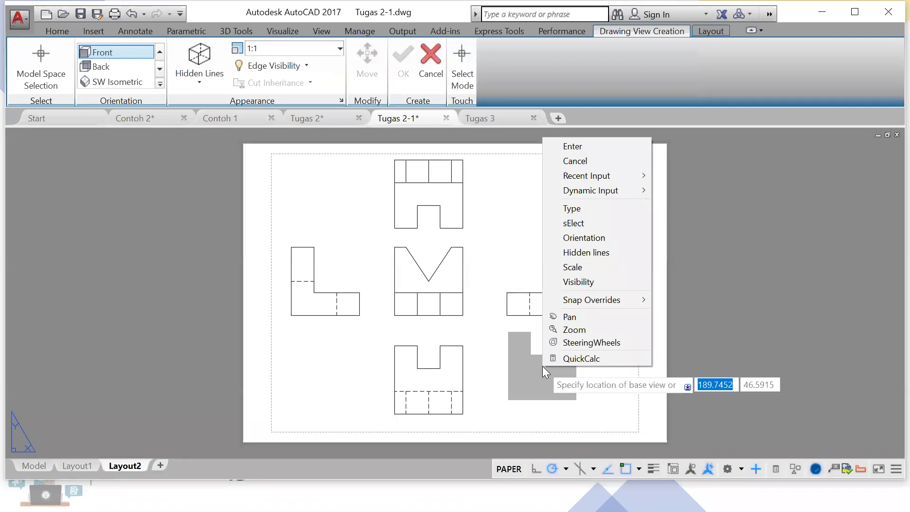
pyautogui.click(574, 237)
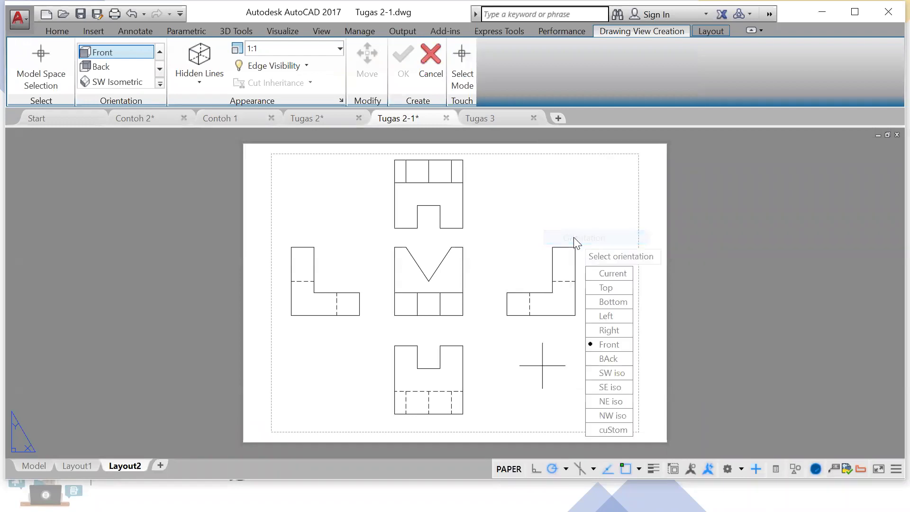
pyautogui.click(609, 302)
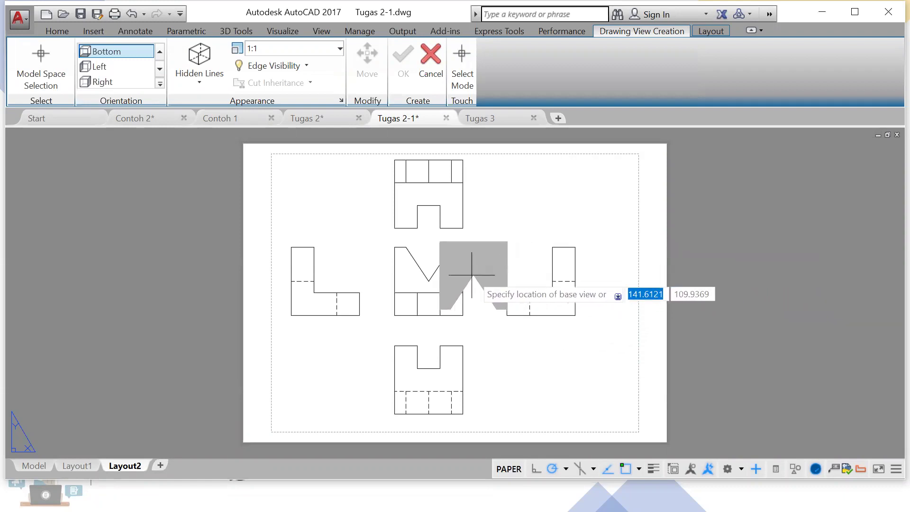
pyautogui.click(624, 281)
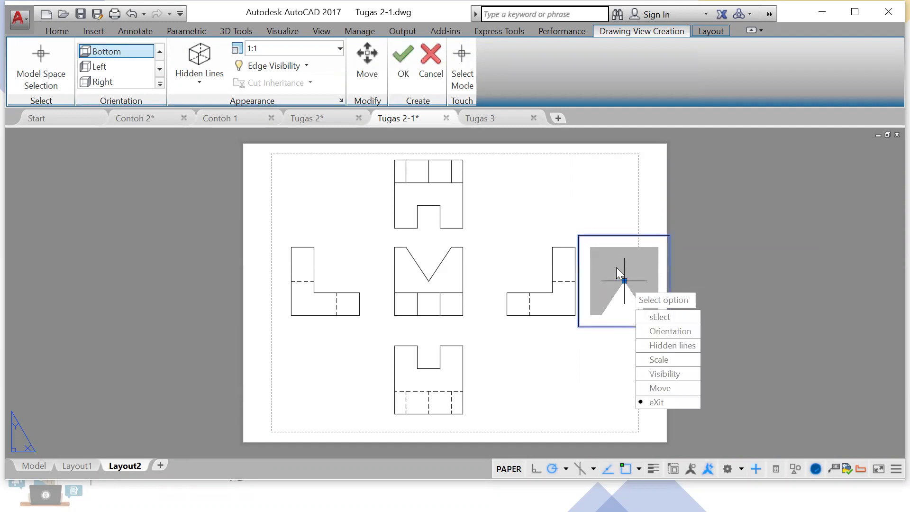
pyautogui.press('Return')
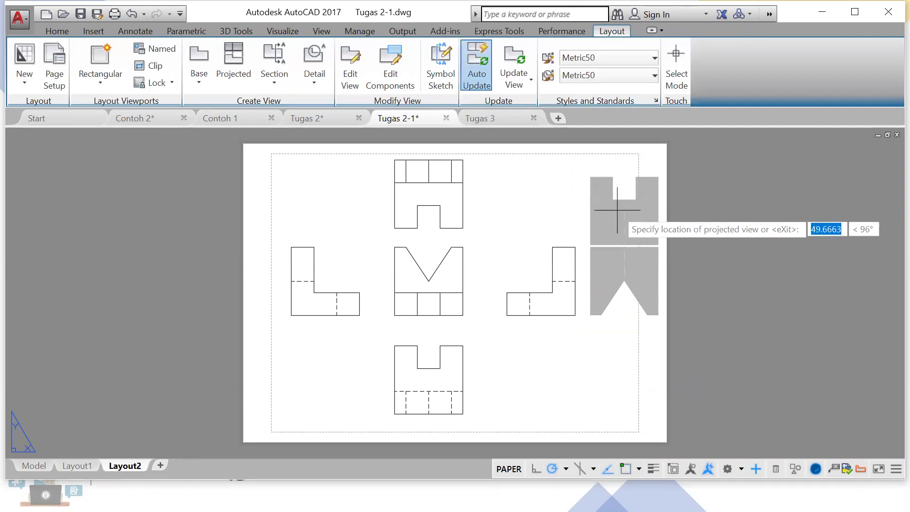
pyautogui.click(617, 210)
pyautogui.press('Return')
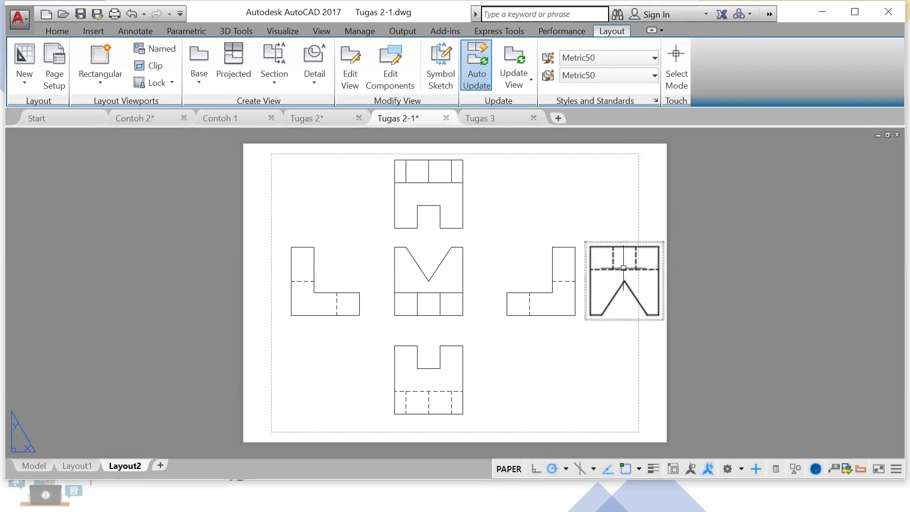
# Step: Compare the model-space solid and Layout1 views in Tugas 2 and Tugas 2-1, and return to the Layout2 sheet of Tugas 2-1
pyautogui.click(329, 116)
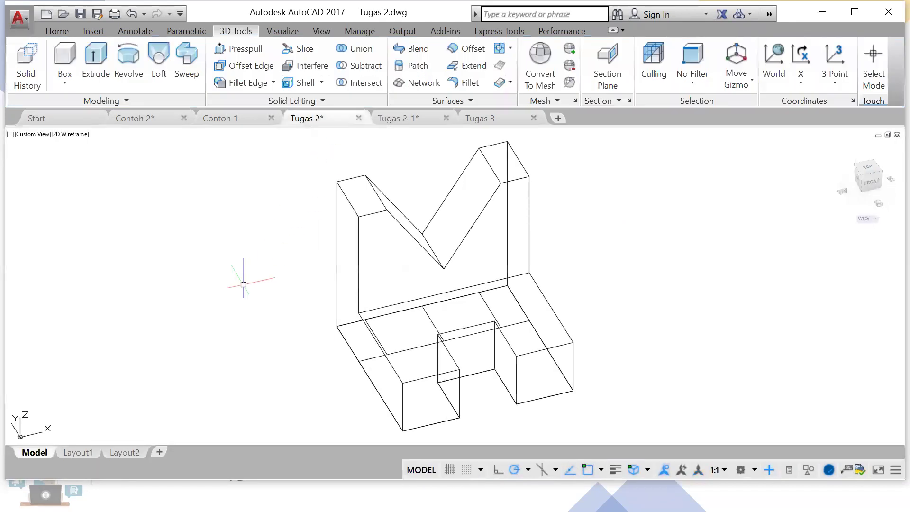
pyautogui.click(79, 453)
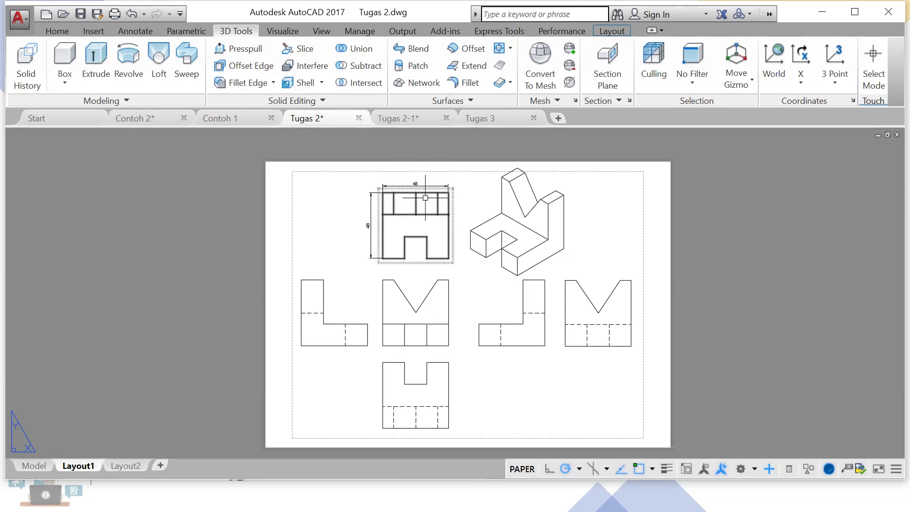
pyautogui.click(43, 465)
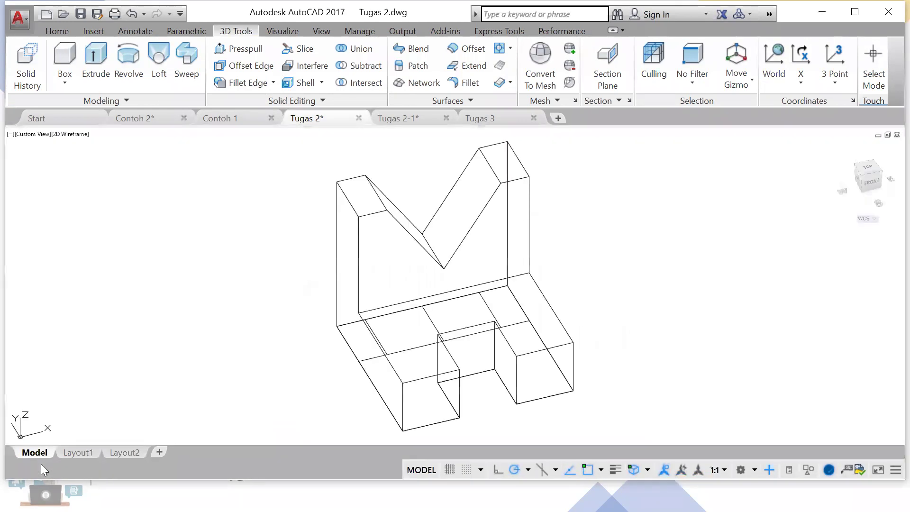
pyautogui.click(866, 168)
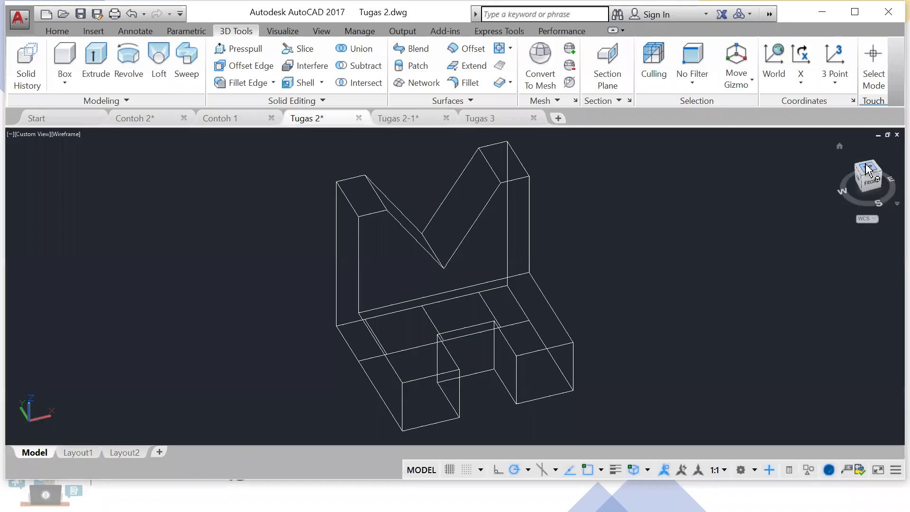
pyautogui.click(74, 456)
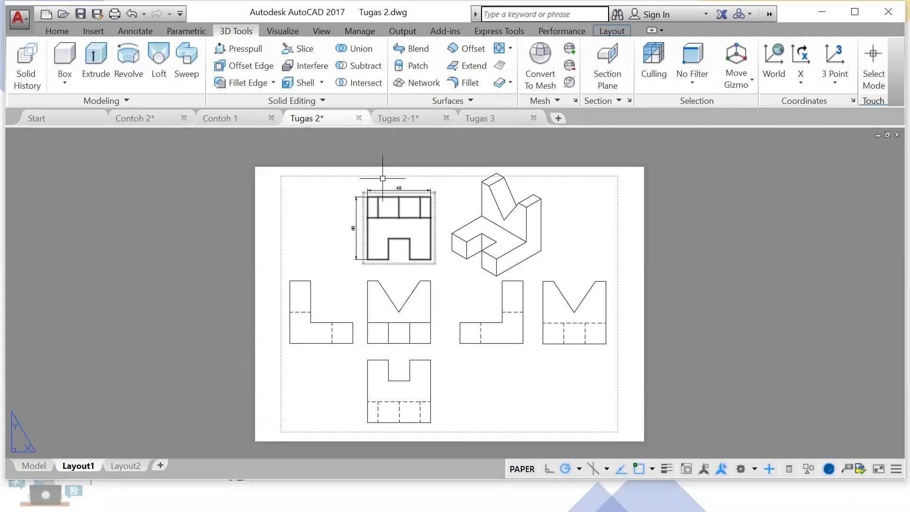
pyautogui.click(397, 122)
pyautogui.click(29, 466)
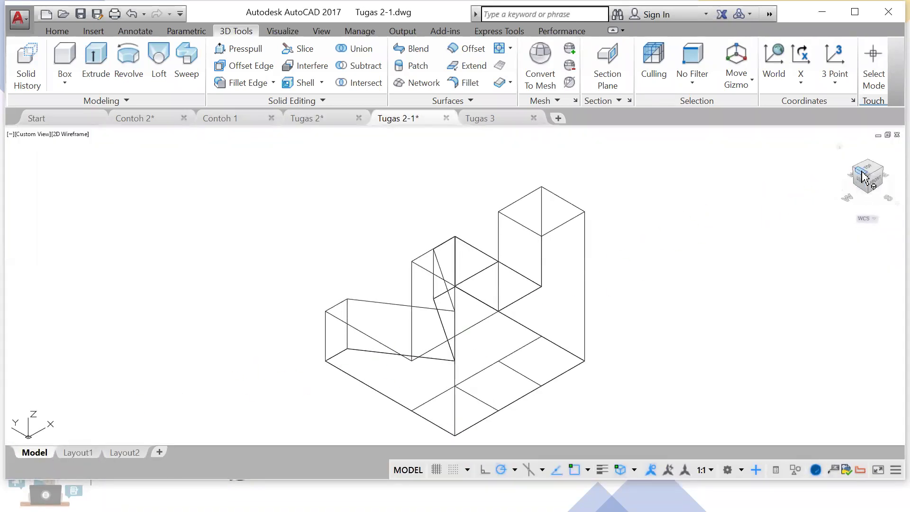
pyautogui.click(867, 171)
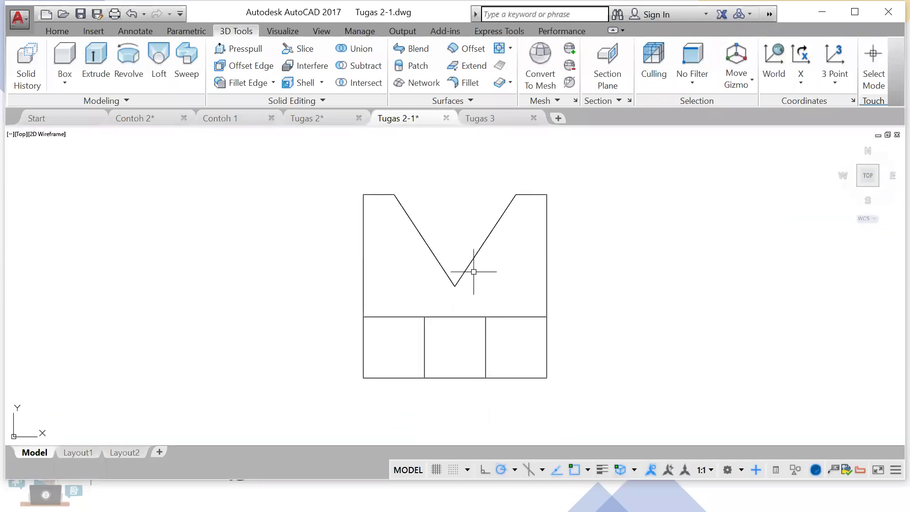
pyautogui.click(81, 454)
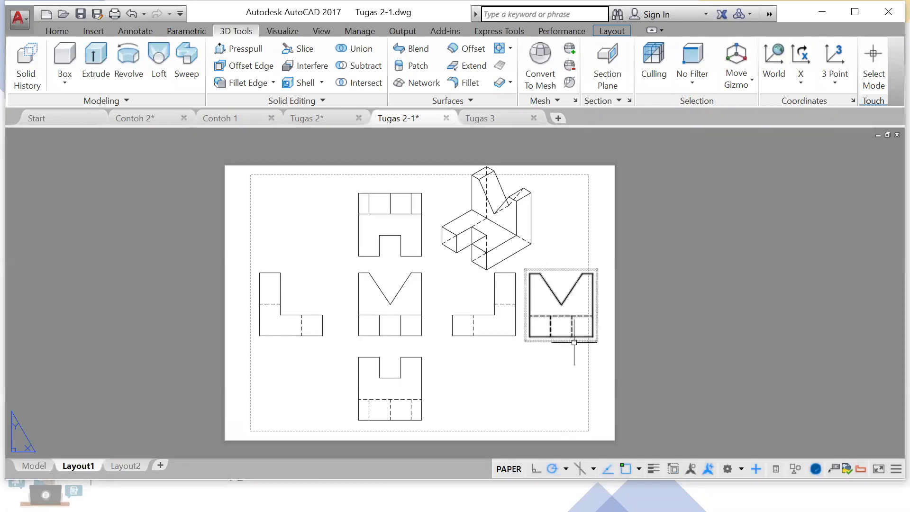
pyautogui.click(129, 466)
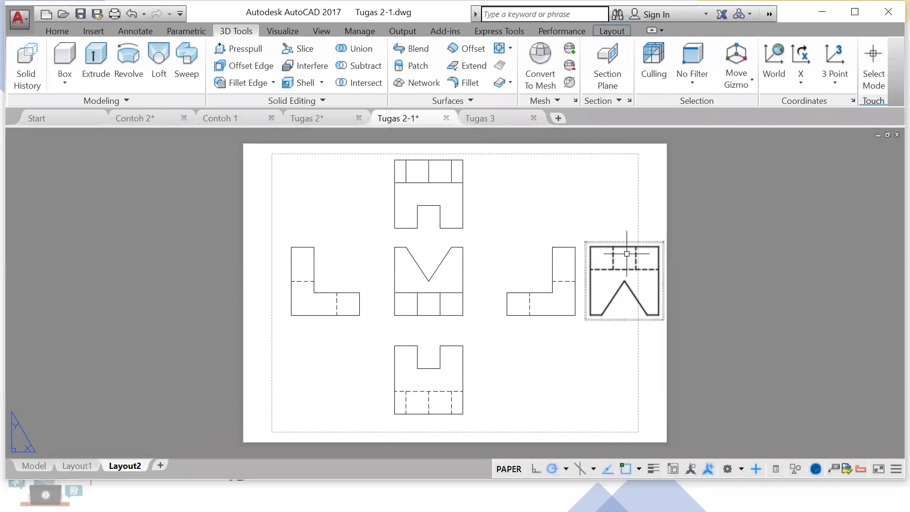
pyautogui.click(619, 243)
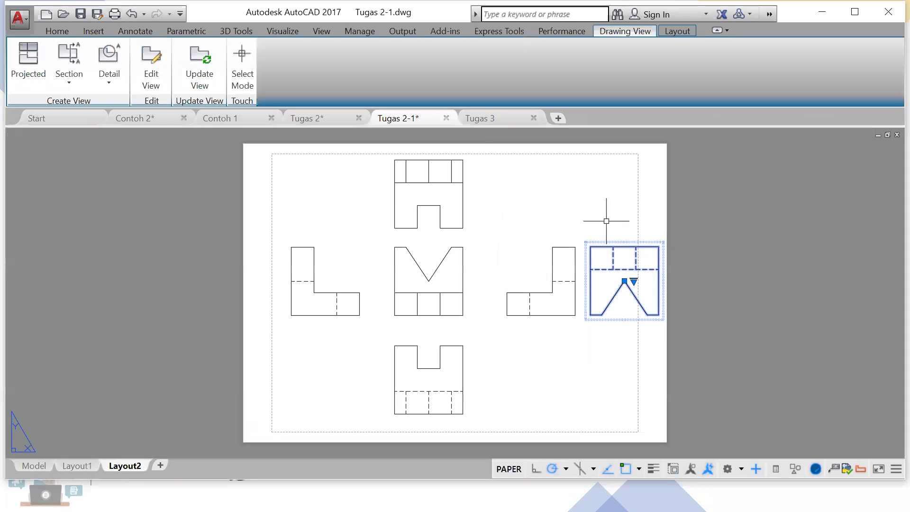
pyautogui.write('R')
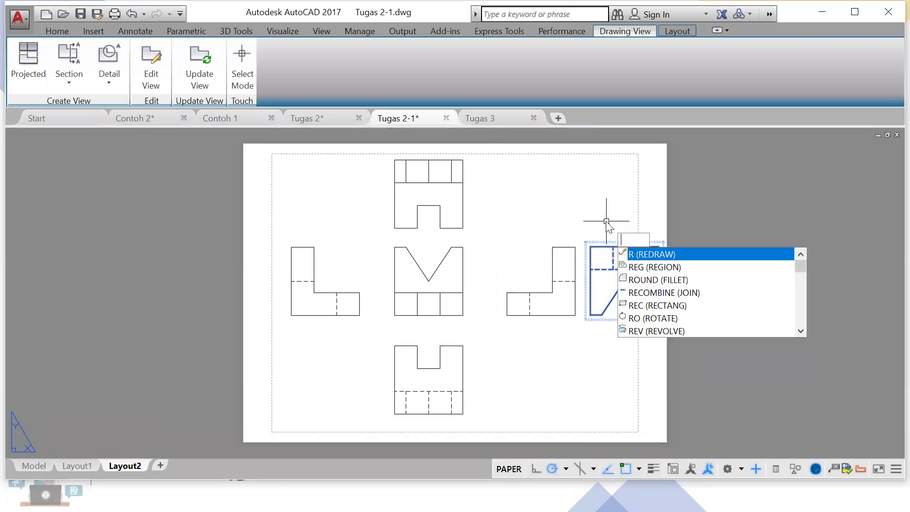
pyautogui.press('Escape')
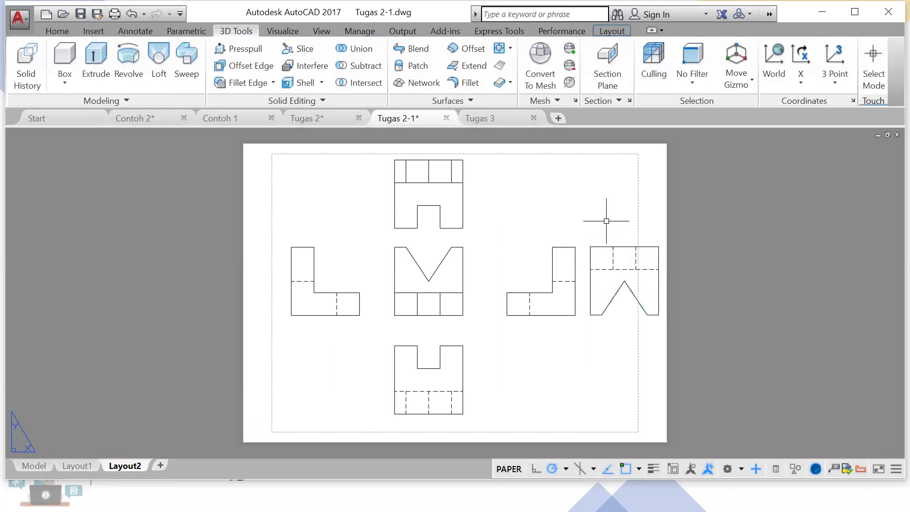
# Step: Rotate the Bottom-orientation view 180 degrees about its lower-left corner
pyautogui.write('rotate')
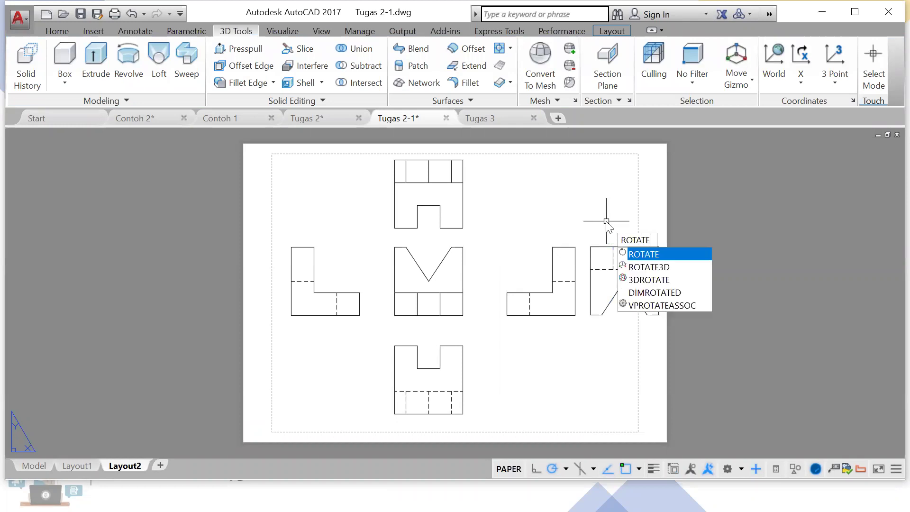
pyautogui.press('Return')
pyautogui.click(604, 246)
pyautogui.press('Return')
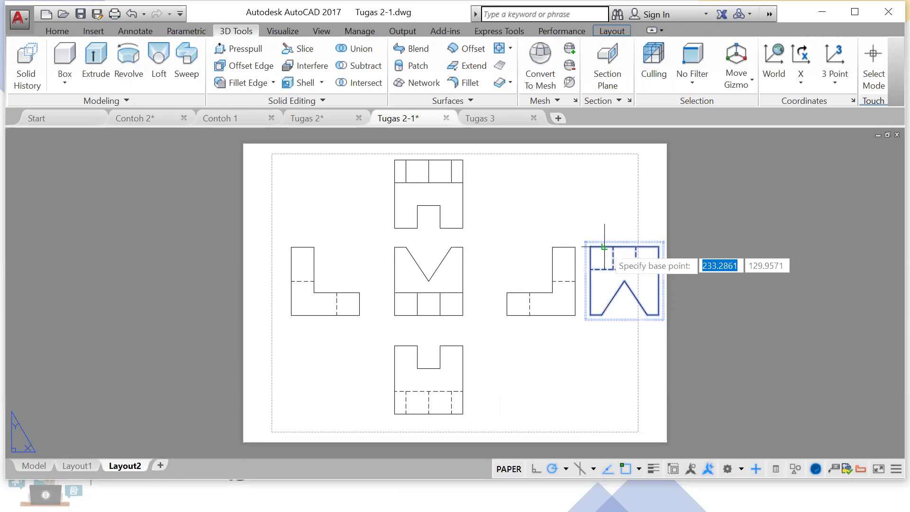
pyautogui.click(590, 315)
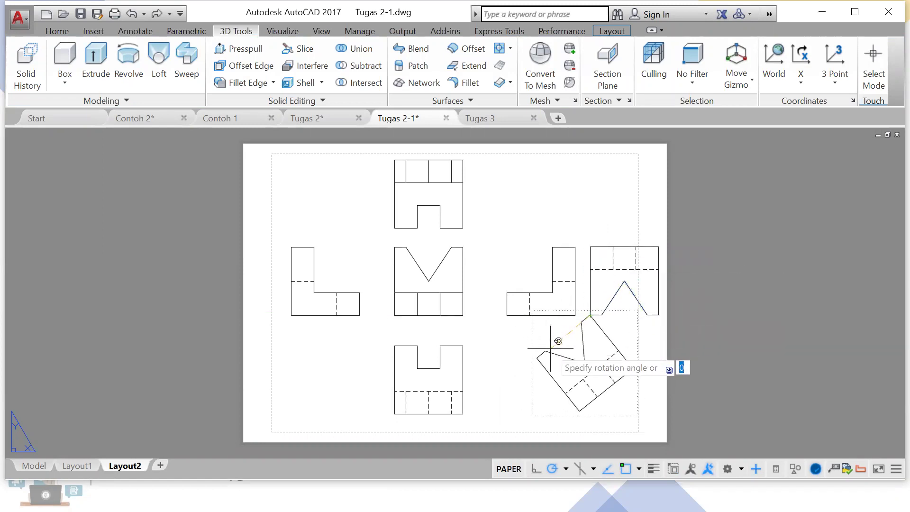
pyautogui.click(549, 315)
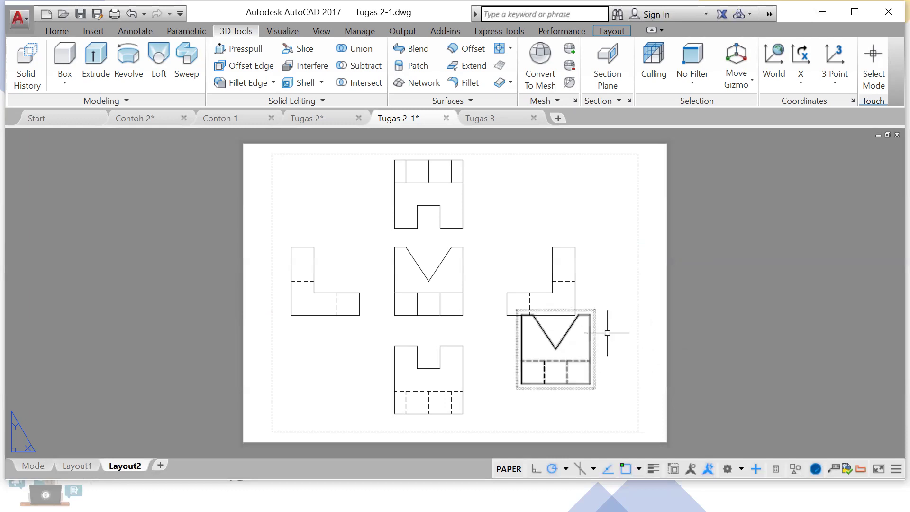
# Step: Move the rotated view to the right end of the middle row, level with the right-hand projected view
pyautogui.click(591, 341)
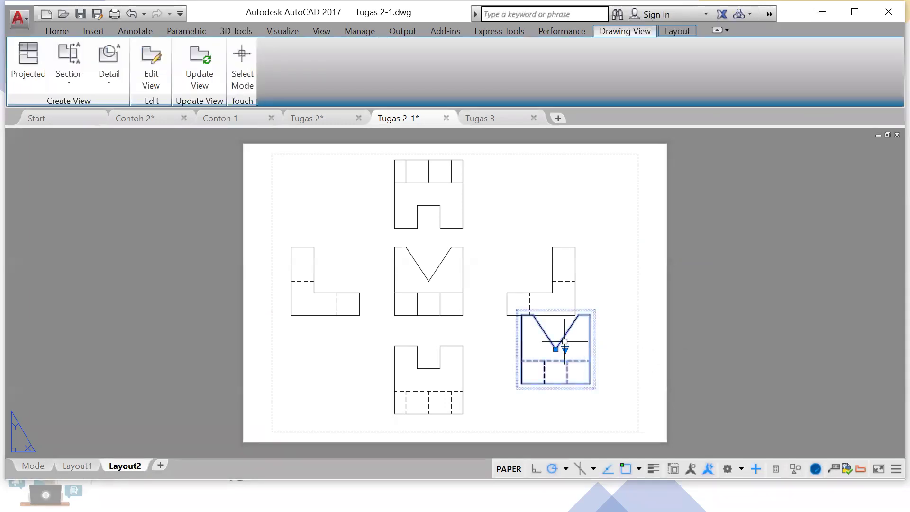
pyautogui.click(556, 349)
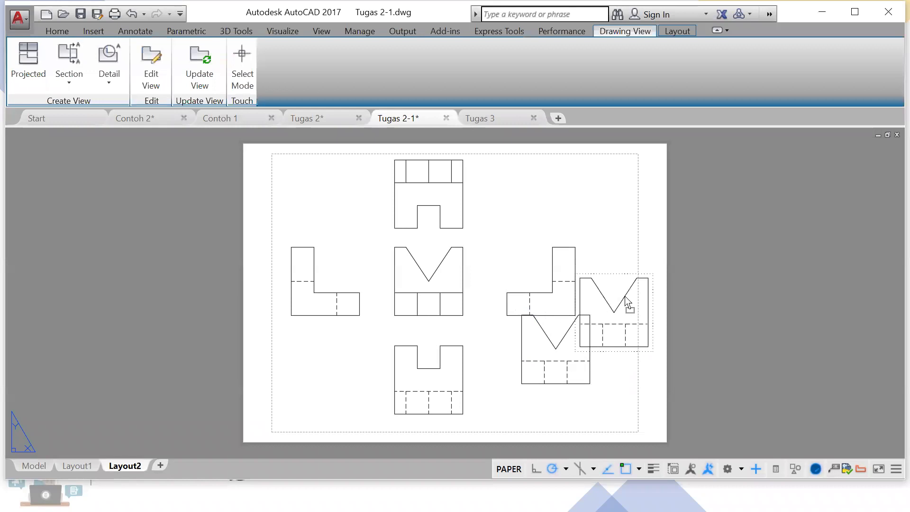
pyautogui.click(622, 281)
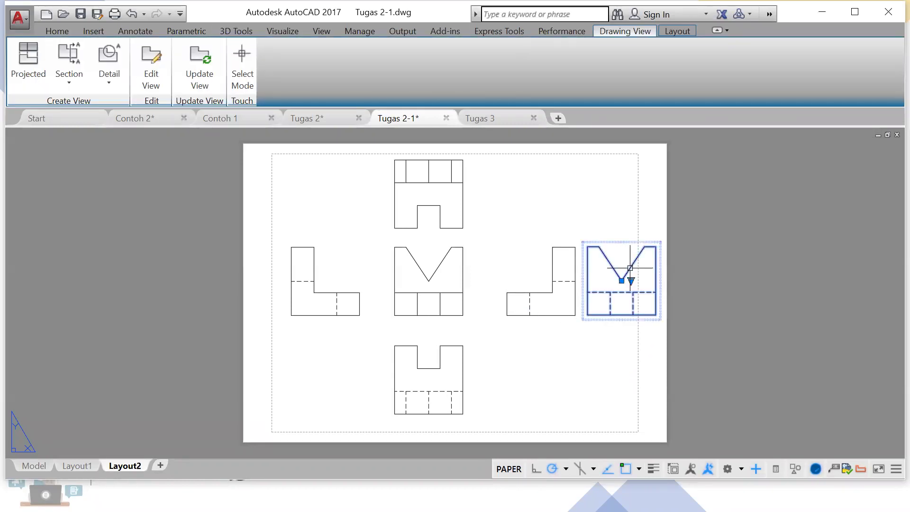
pyautogui.press('Escape')
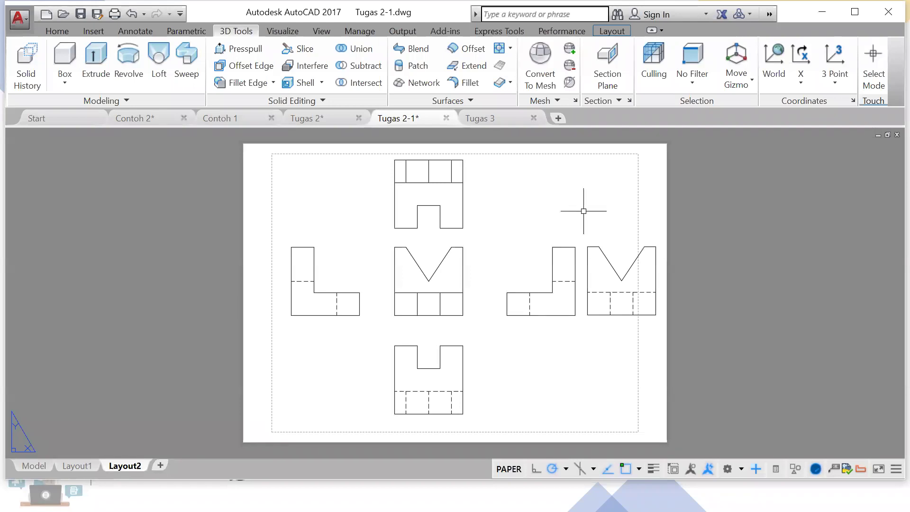
# Step: Review the rightmost view on Contoh 1's Layout1 sheet, and the Layout1 views and model-space solid of Tugas 3
pyautogui.click(218, 118)
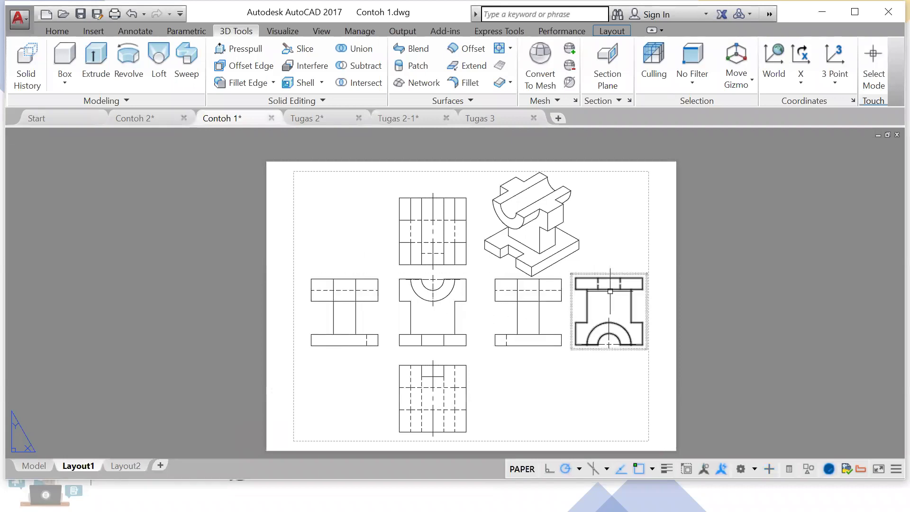
pyautogui.click(618, 277)
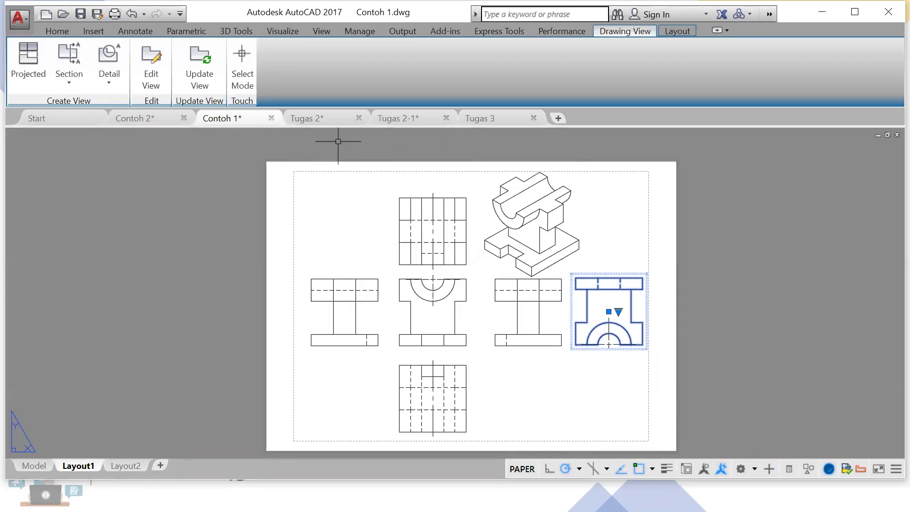
pyautogui.click(477, 119)
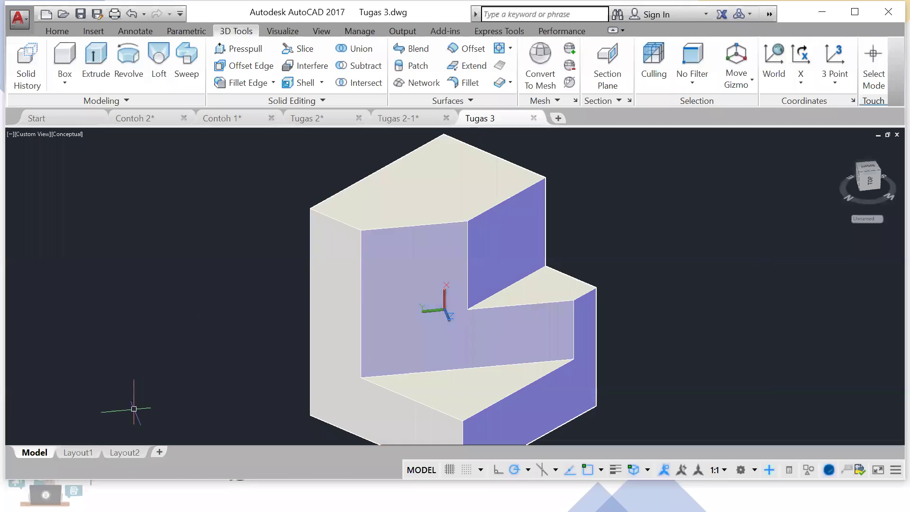
pyautogui.click(94, 452)
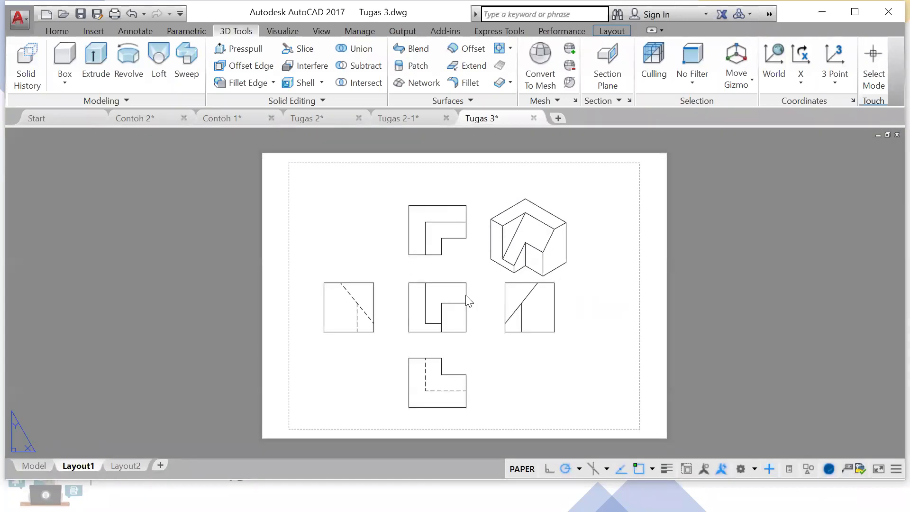
pyautogui.click(34, 466)
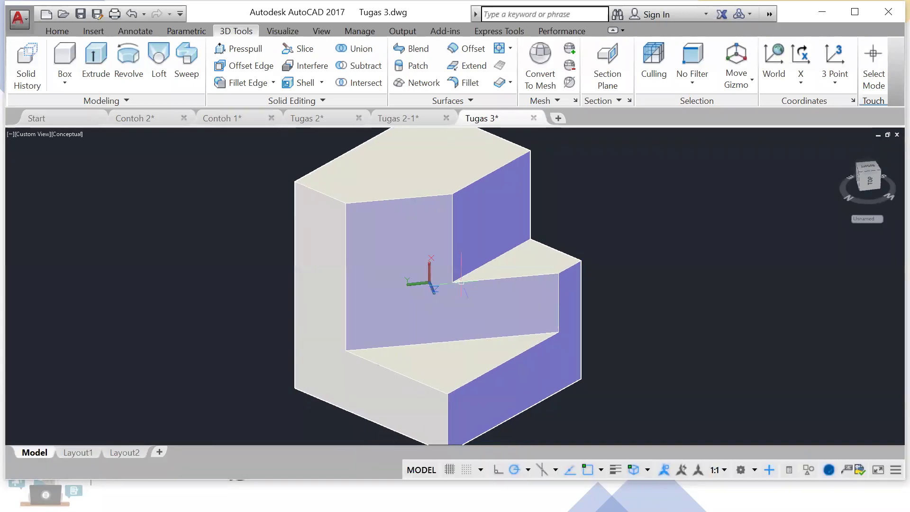
pyautogui.scroll(-3, 461, 281)
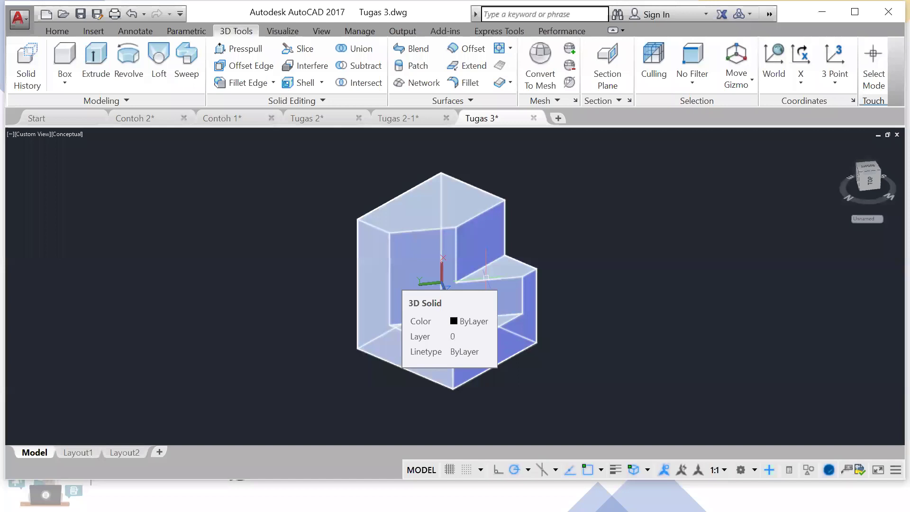
# Step: Switch to the PowerPoint slide show and bring up the Tugas 3 exercise slide
pyautogui.hotkey('alt', 'Tab')
pyautogui.hotkey('alt', 'Tab')
pyautogui.hotkey('alt', 'Tab')
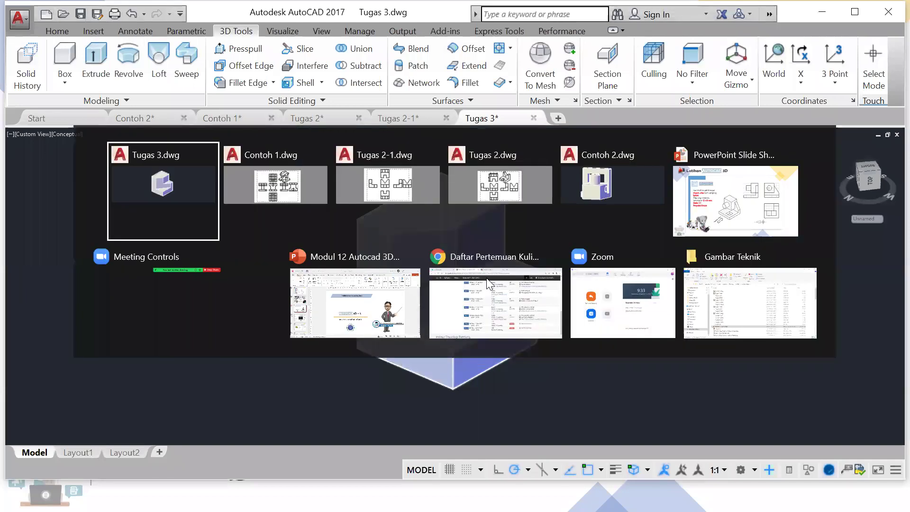
pyautogui.hotkey('alt', 'Tab')
pyautogui.hotkey('alt', 'Tab')
pyautogui.hotkey('alt', 'Tab')
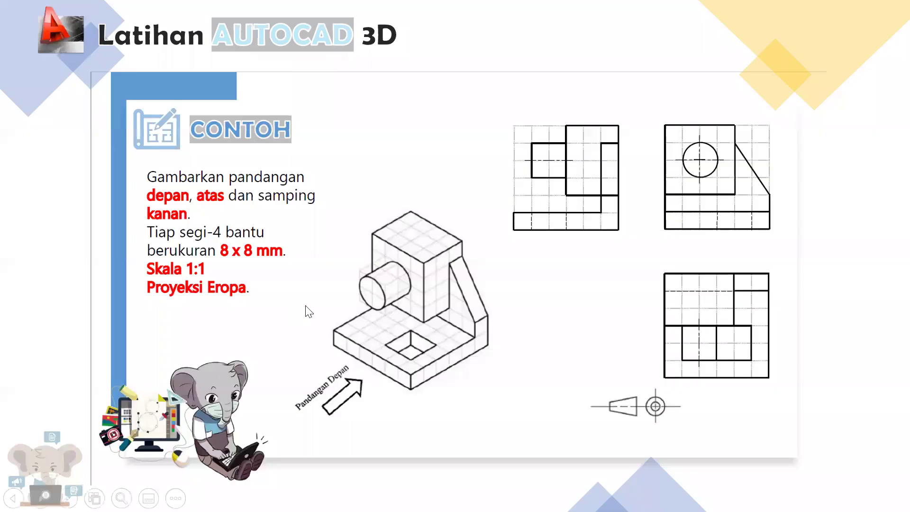
pyautogui.click(307, 312)
pyautogui.click(307, 312)
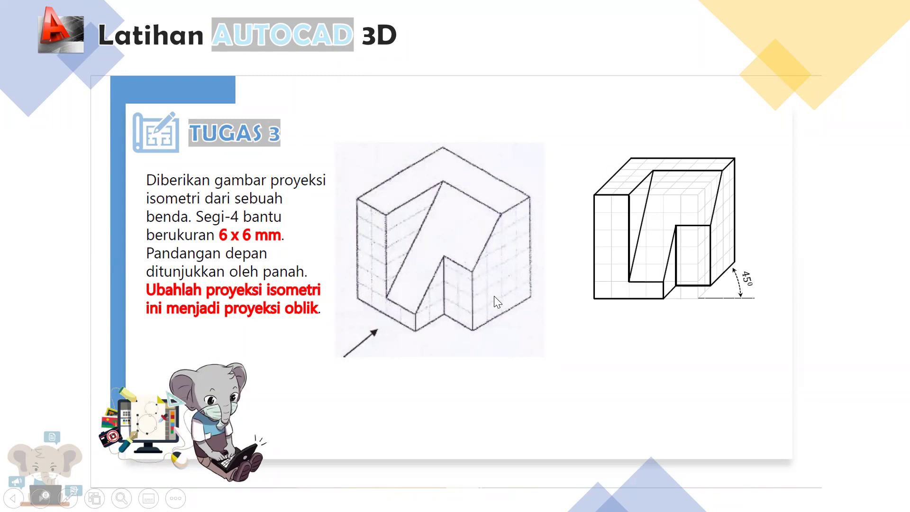
# Step: Switch back to the Tugas 3 drawing in AutoCAD and restore the World coordinate system (WCS)
pyautogui.hotkey('alt', 'Tab')
pyautogui.hotkey('alt', 'Tab')
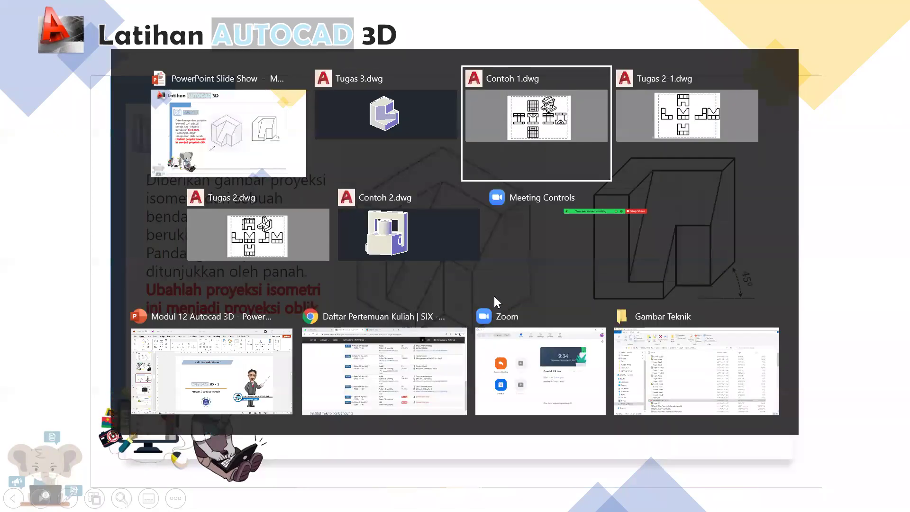
pyautogui.hotkey('alt', 'Tab')
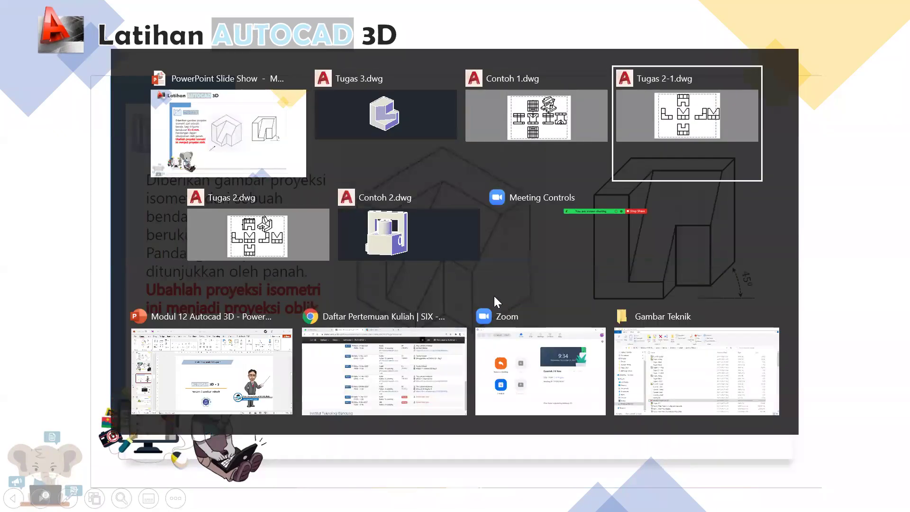
pyautogui.hotkey('alt', 'Tab')
pyautogui.hotkey('alt', 'Tab')
pyautogui.hotkey('alt', 'Tab')
pyautogui.hotkey('alt', 'Tab')
pyautogui.hotkey('alt', 'Tab')
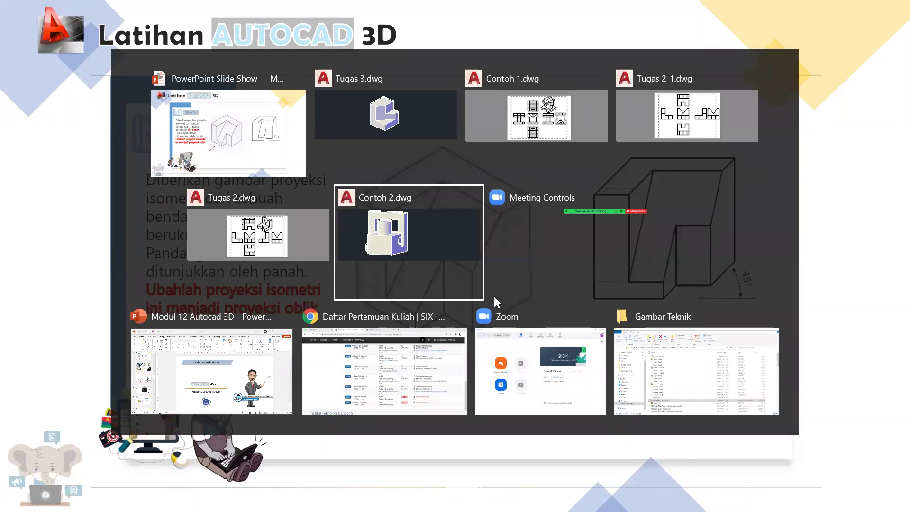
pyautogui.hotkey('alt', 'Tab')
pyautogui.hotkey('alt', 'Tab')
pyautogui.hotkey('alt', 'Tab')
pyautogui.hotkey('alt', 'Tab')
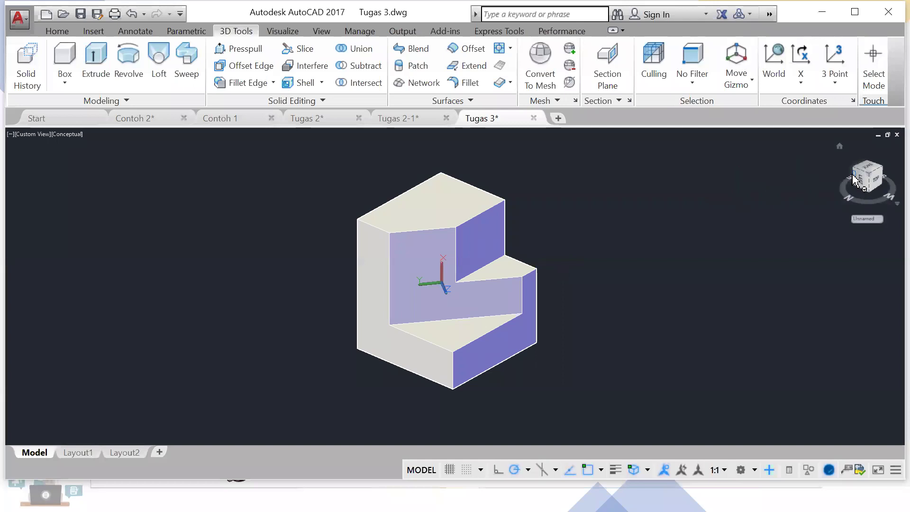
pyautogui.click(864, 219)
pyautogui.click(861, 229)
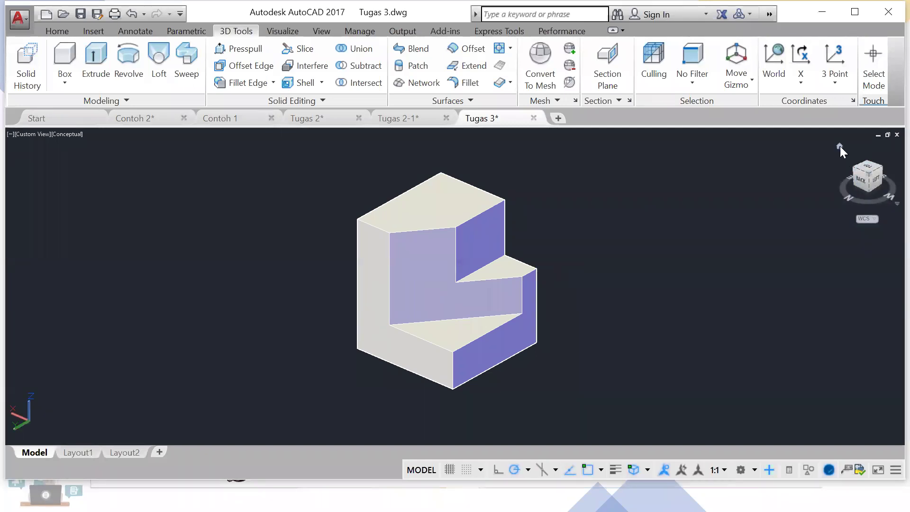
# Step: Set the model-space visual style to 2D Wireframe, viewing the solid from the top and from the home isometric view
pyautogui.click(840, 146)
pyautogui.click(863, 170)
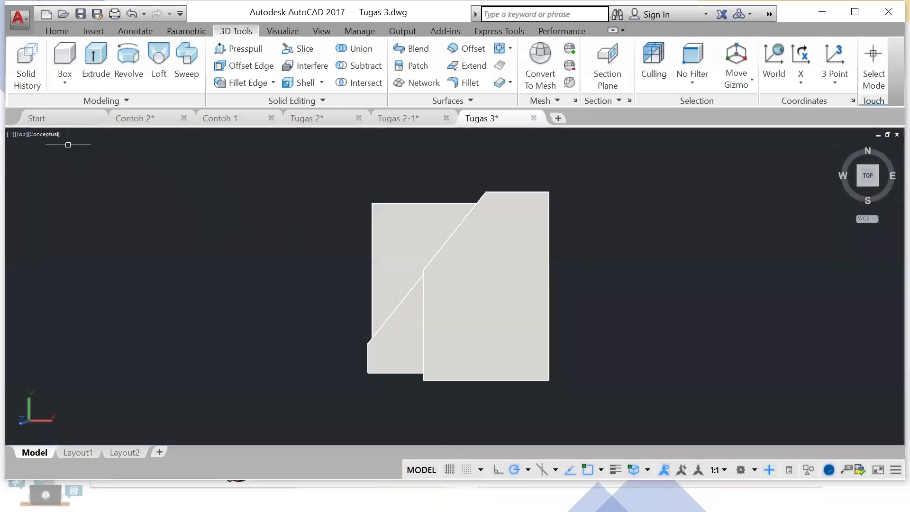
pyautogui.click(52, 135)
pyautogui.click(60, 165)
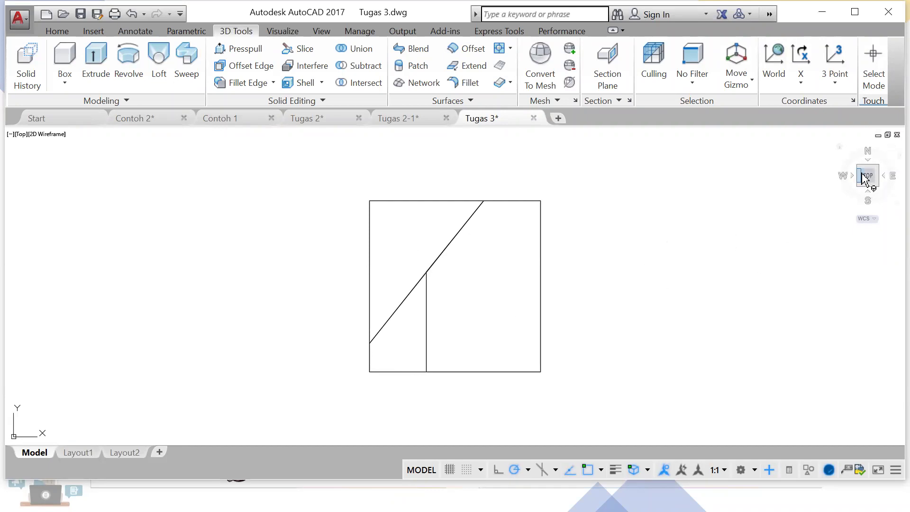
pyautogui.click(840, 147)
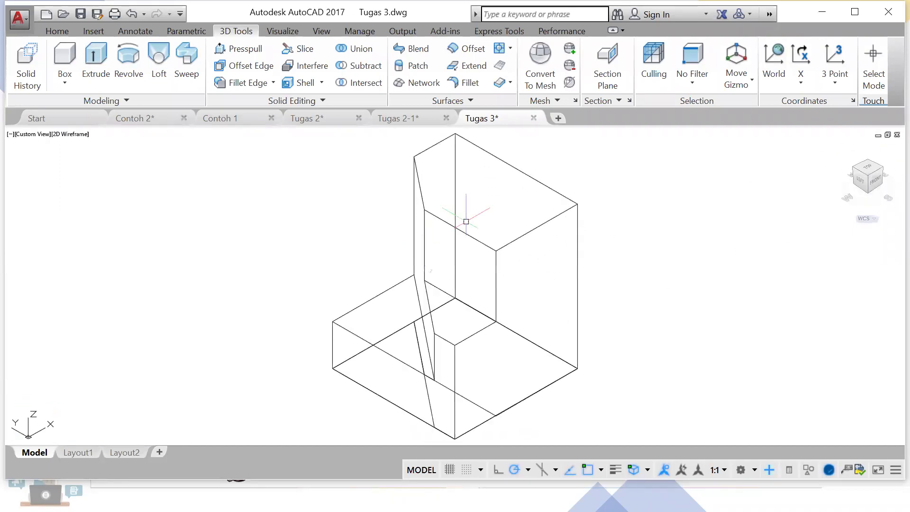
# Step: Review the Tugas 3 views on Layout1, and compare with the Tugas 3 and Tugas 2 slides in the PowerPoint slide show
pyautogui.click(78, 453)
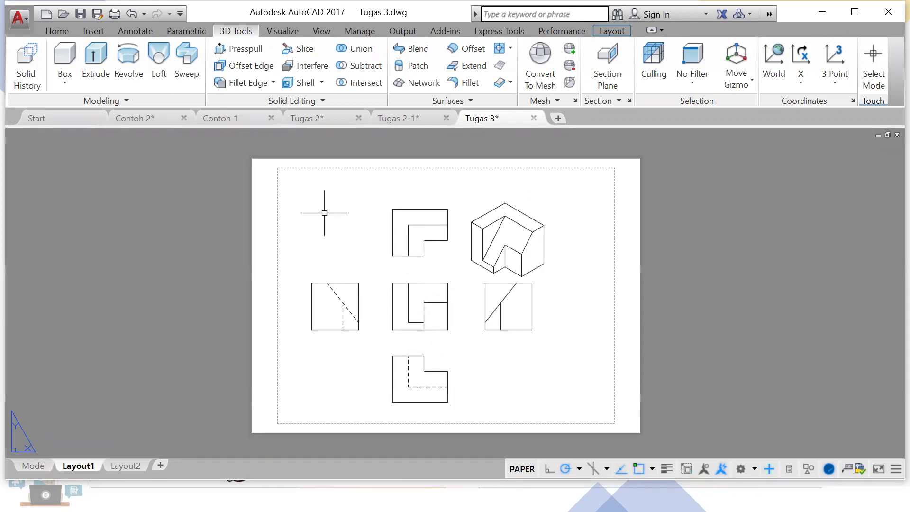
pyautogui.hotkey('alt', 'Tab')
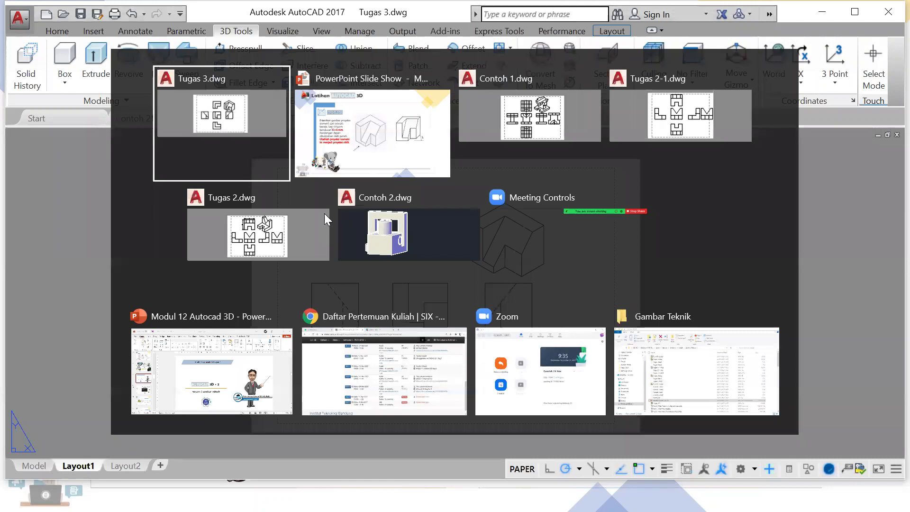
pyautogui.hotkey('alt', 'Tab')
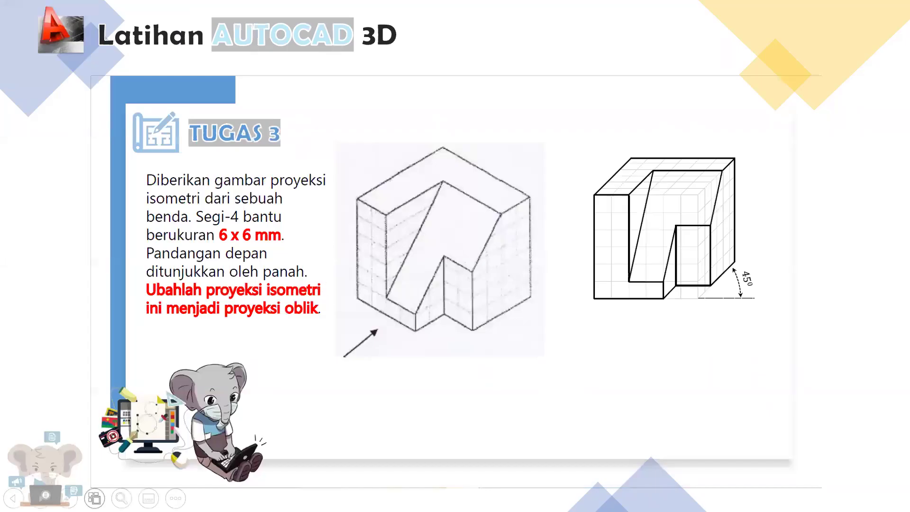
pyautogui.click(94, 498)
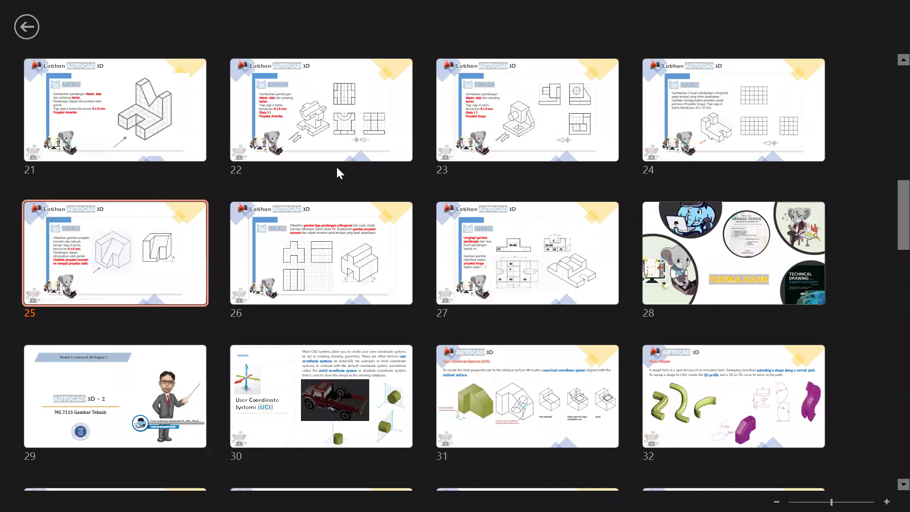
pyautogui.click(189, 134)
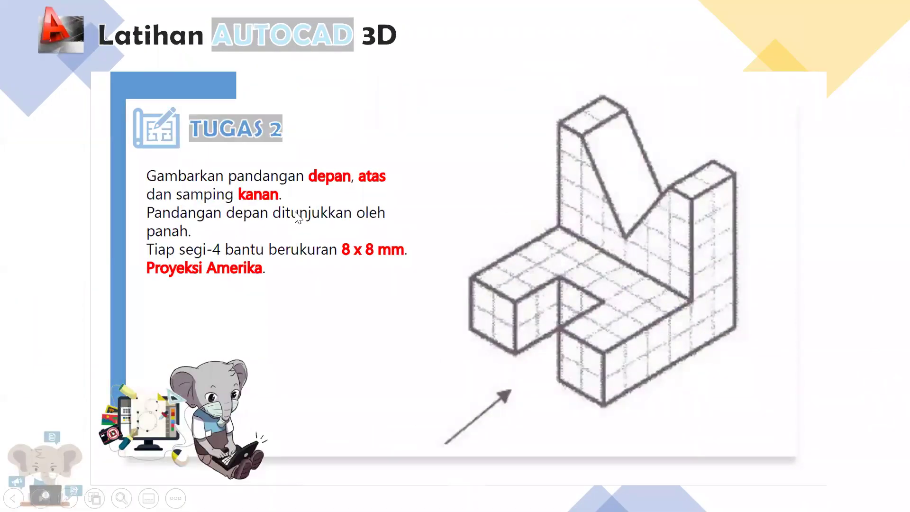
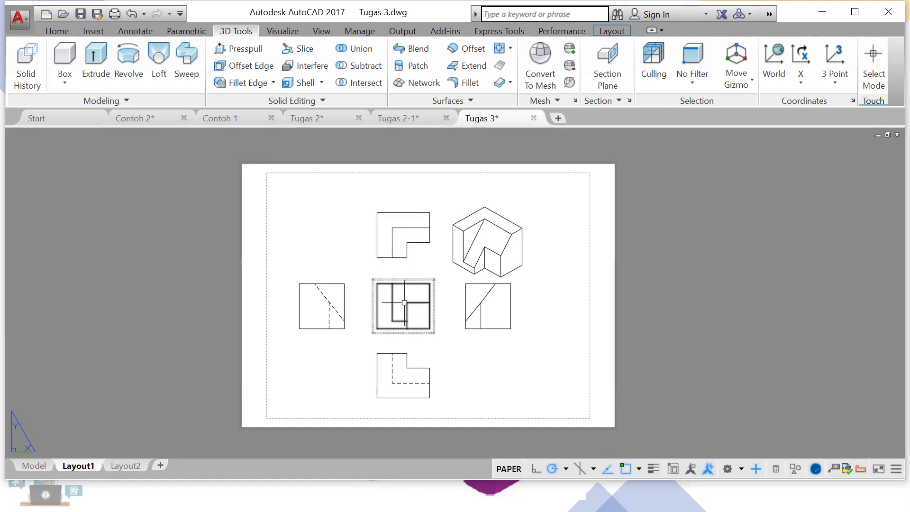
# Step: Compare the central and right-hand views on Tugas 3's Layout1 sheet with the top view of the solid in model space
pyautogui.moveTo(407, 304)
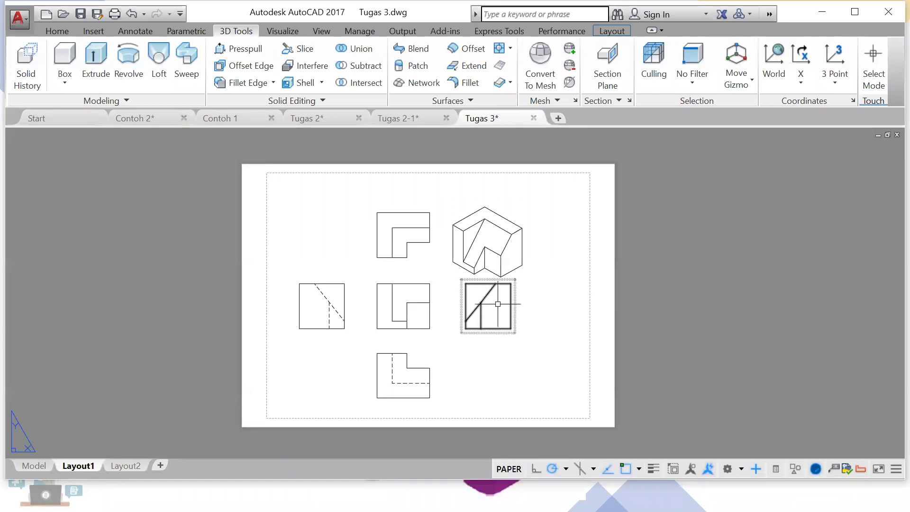
pyautogui.click(42, 467)
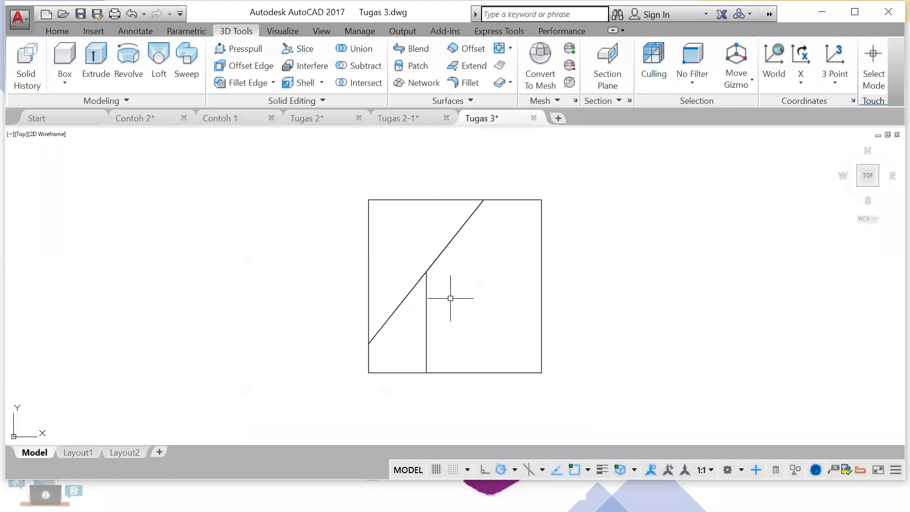
pyautogui.click(77, 452)
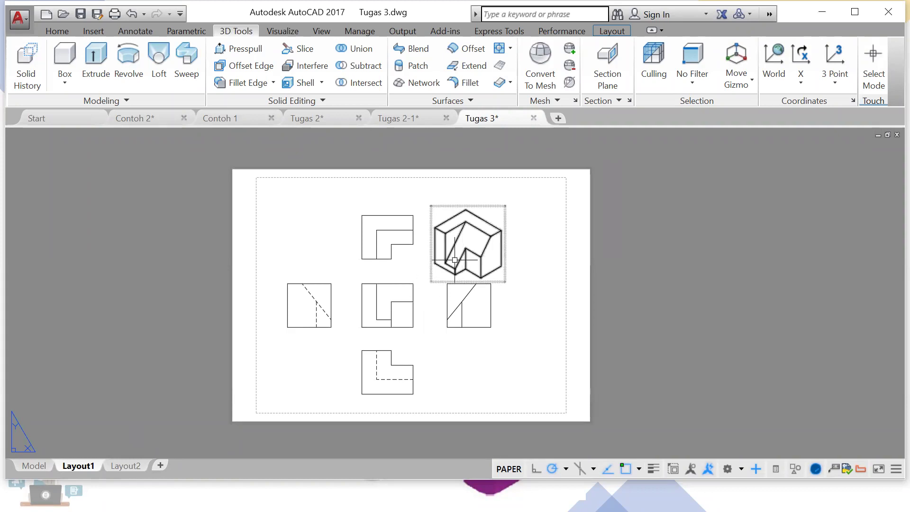
# Step: Delete the default viewport from the Layout2 sheet of Tugas 3
pyautogui.click(133, 467)
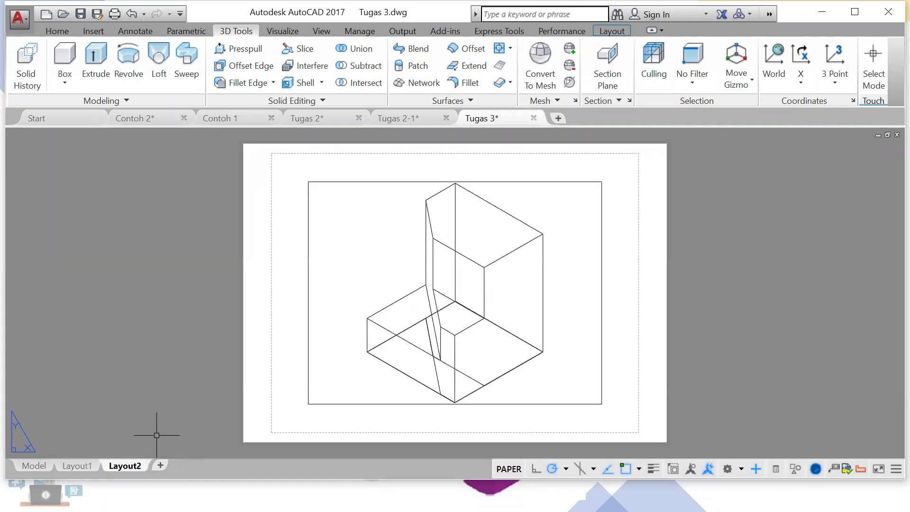
pyautogui.click(427, 183)
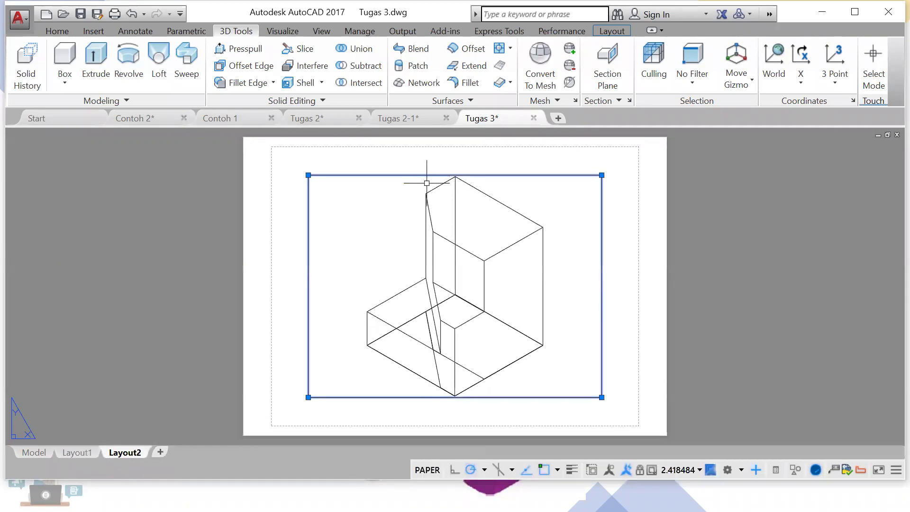
pyautogui.press('Delete')
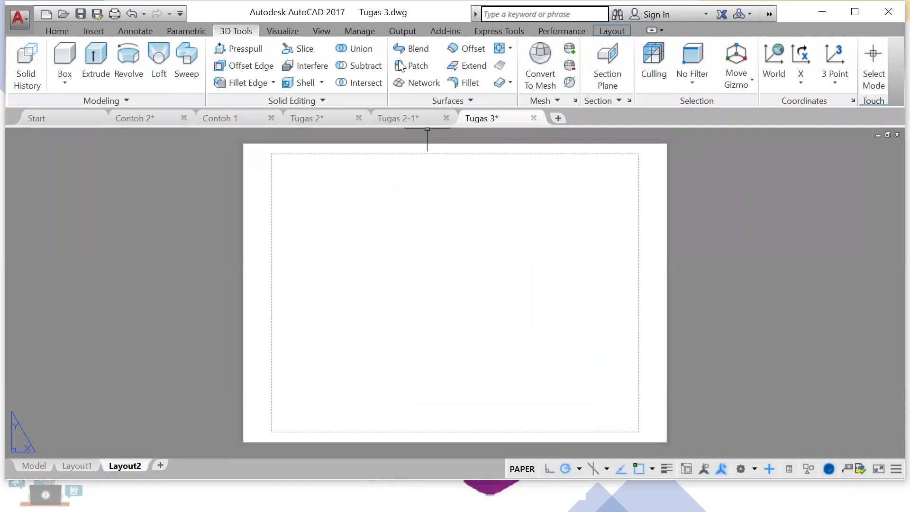
pyautogui.click(625, 32)
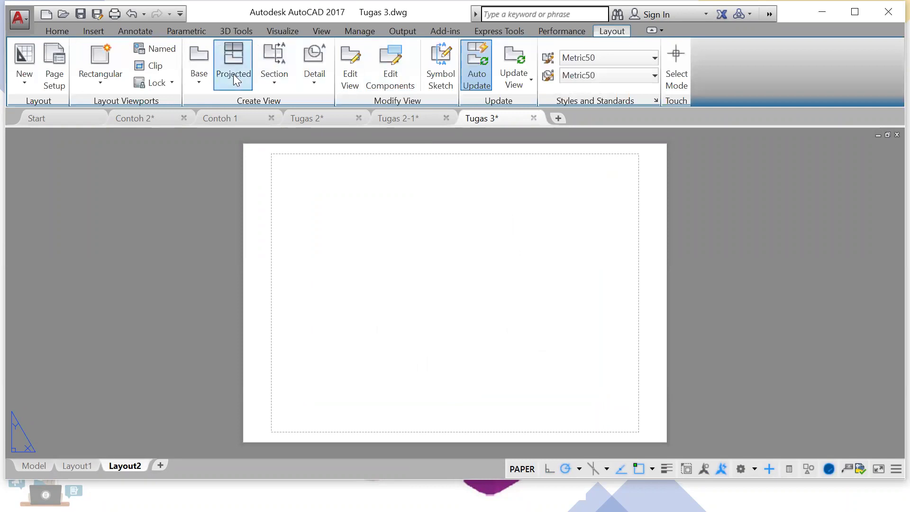
pyautogui.click(199, 83)
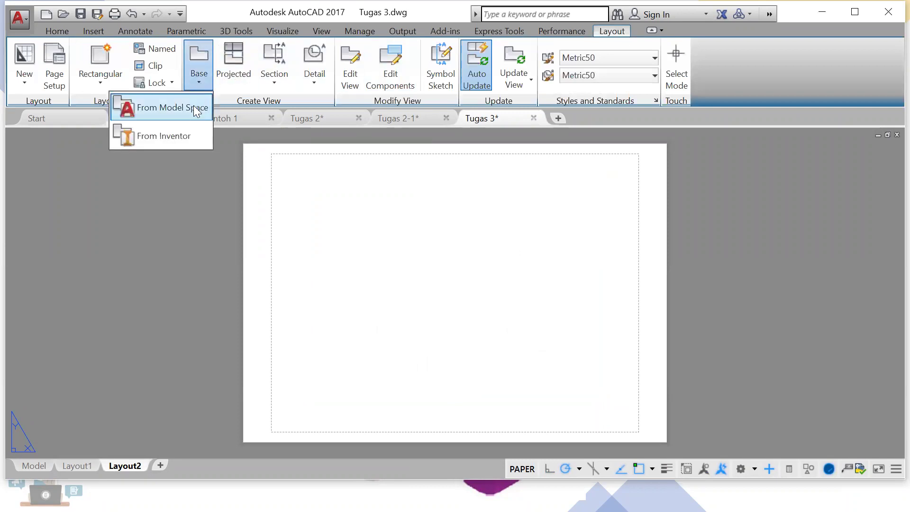
pyautogui.click(196, 110)
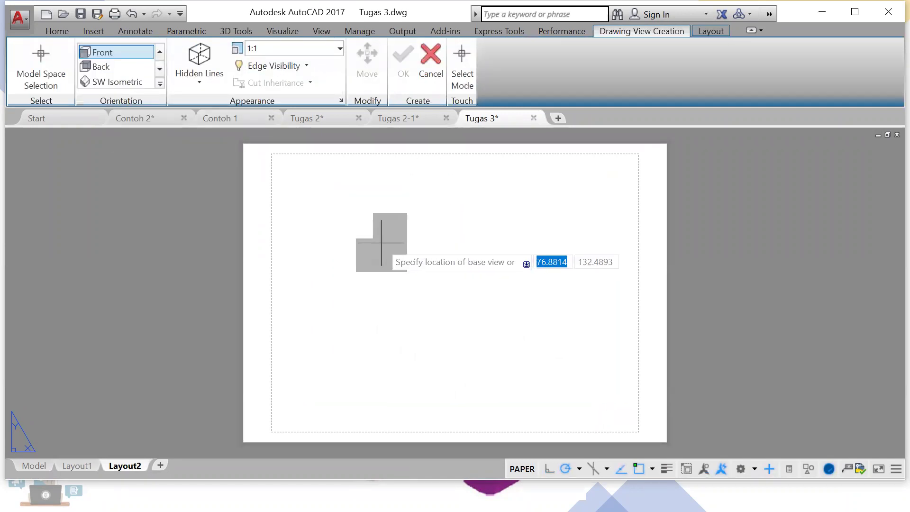
pyautogui.rightClick(377, 258)
pyautogui.click(418, 344)
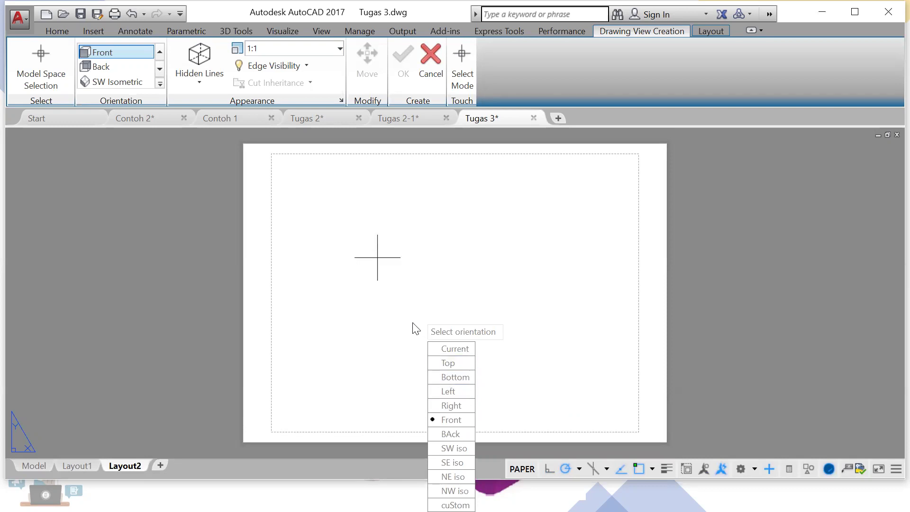
pyautogui.press('Escape')
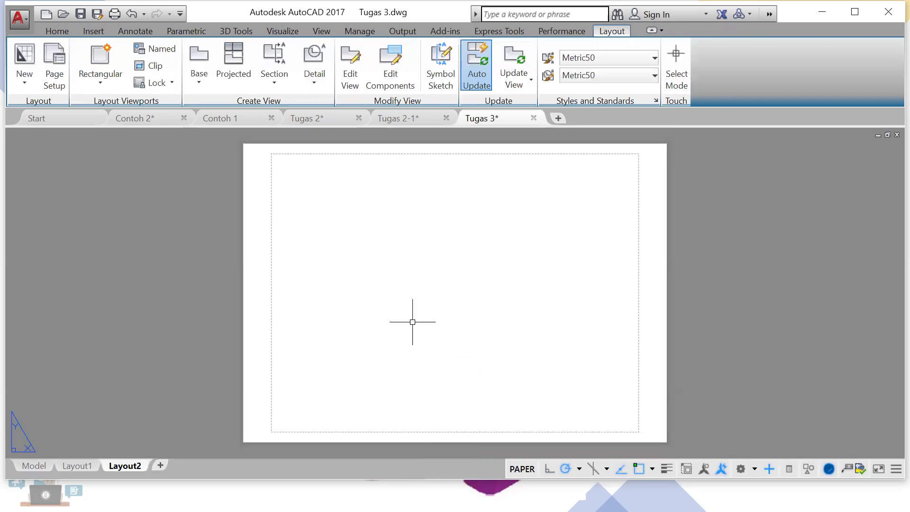
# Step: Check the arrangement of the existing views on Layout1 and return to the blank Layout2 sheet
pyautogui.click(69, 470)
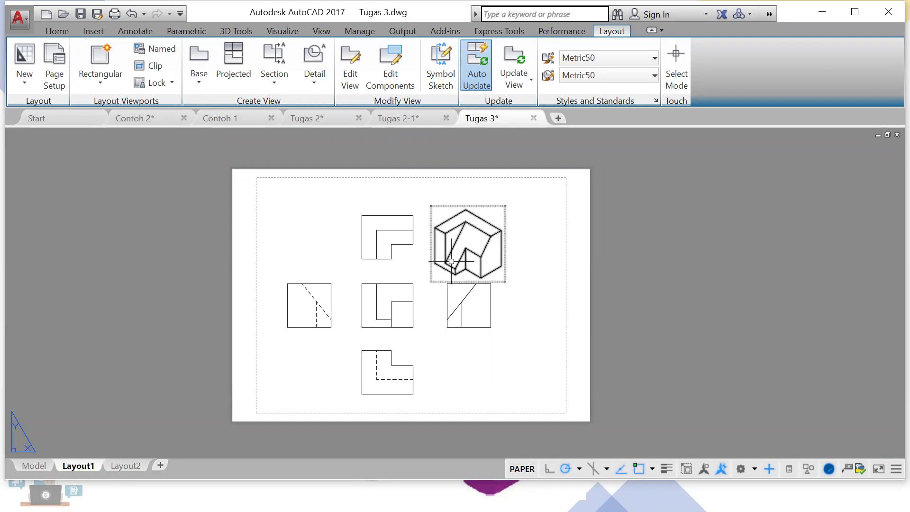
pyautogui.click(125, 465)
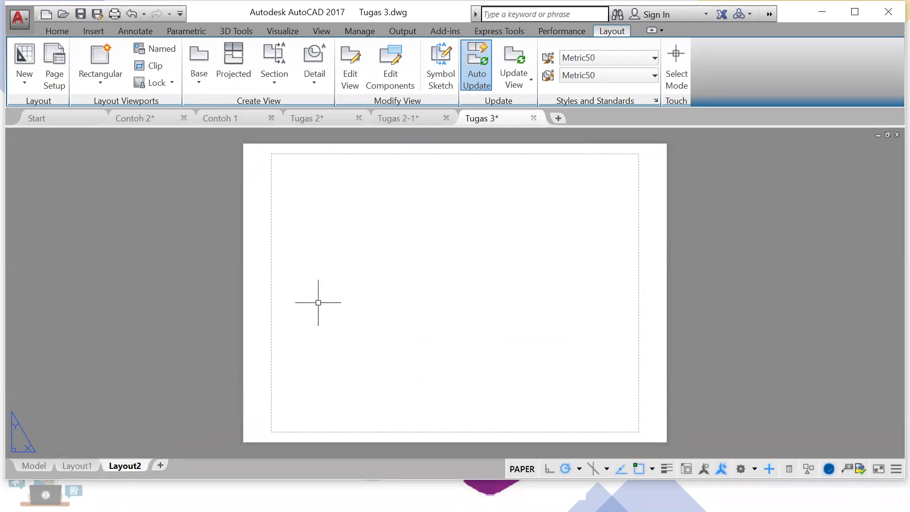
pyautogui.rightClick(337, 278)
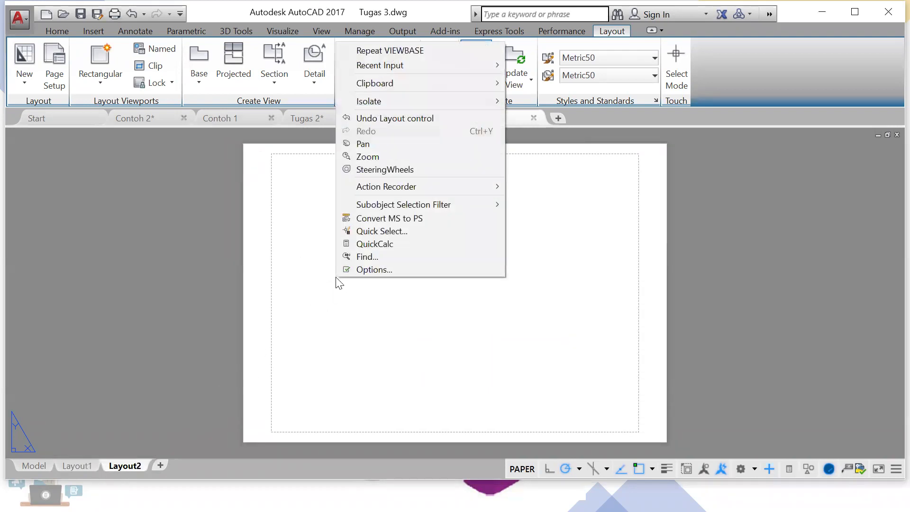
pyautogui.click(311, 186)
pyautogui.press('Escape')
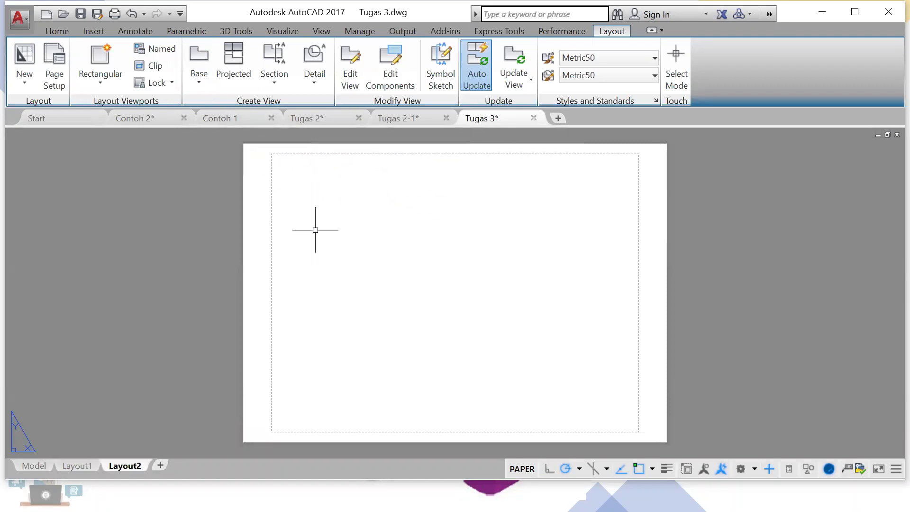
# Step: Place a base view of the model-space solid near the middle of Layout2, using the Right orientation at 1:1 scale
pyautogui.click(198, 89)
pyautogui.click(194, 109)
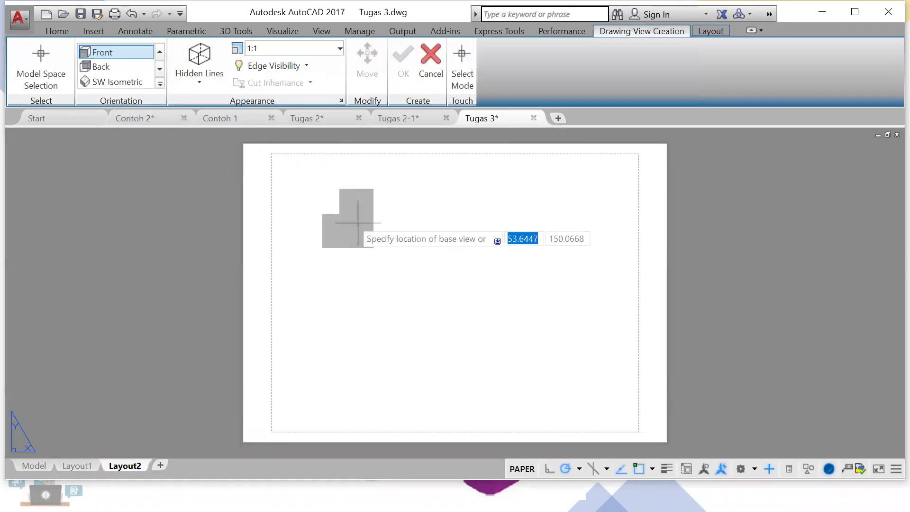
pyautogui.rightClick(385, 259)
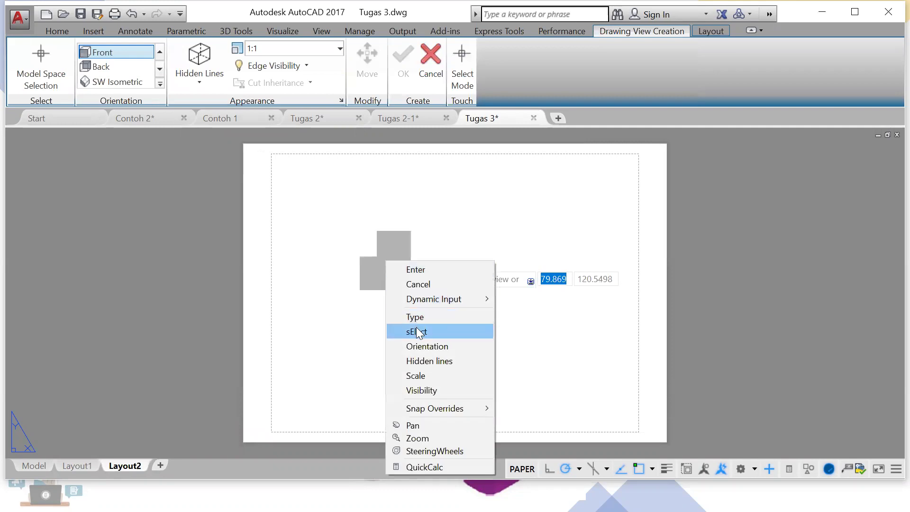
pyautogui.click(421, 344)
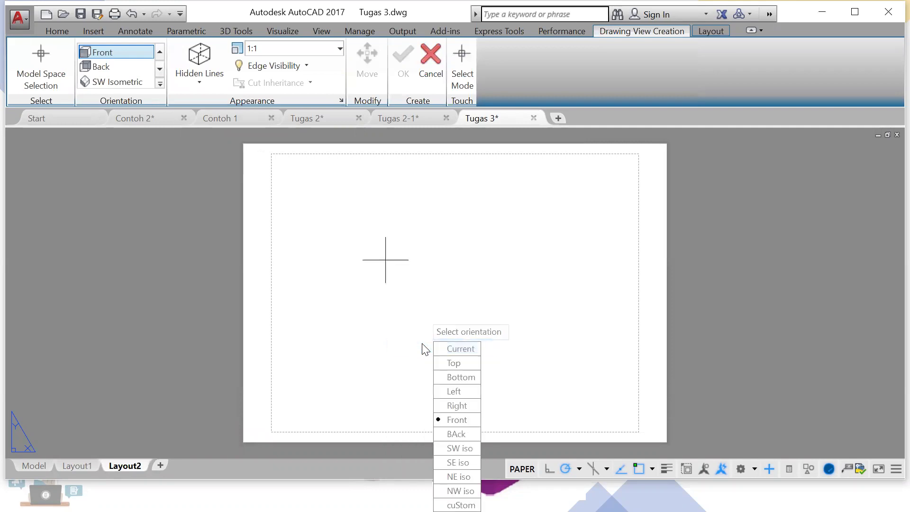
pyautogui.click(455, 403)
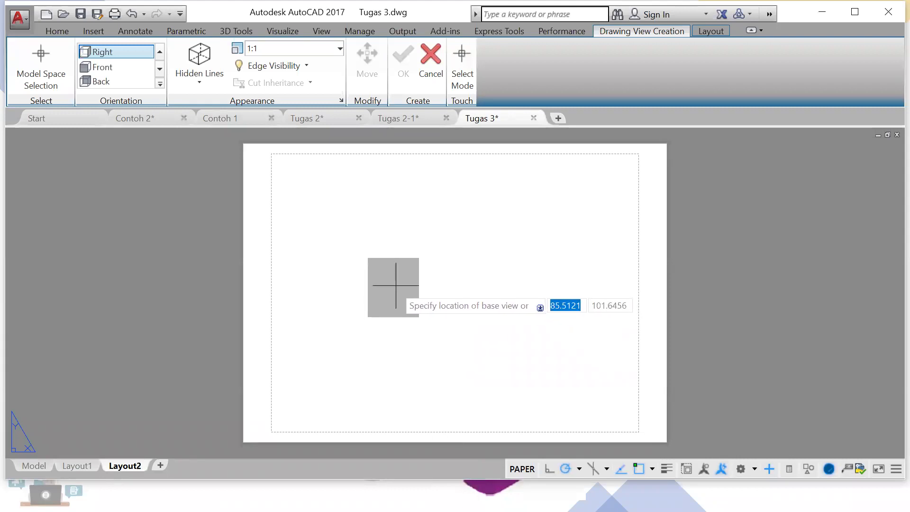
pyautogui.click(404, 283)
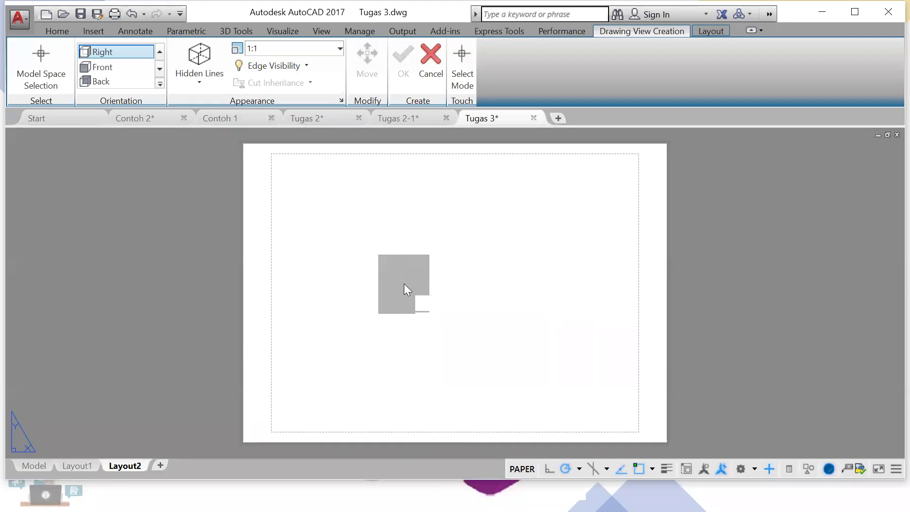
pyautogui.press('Return')
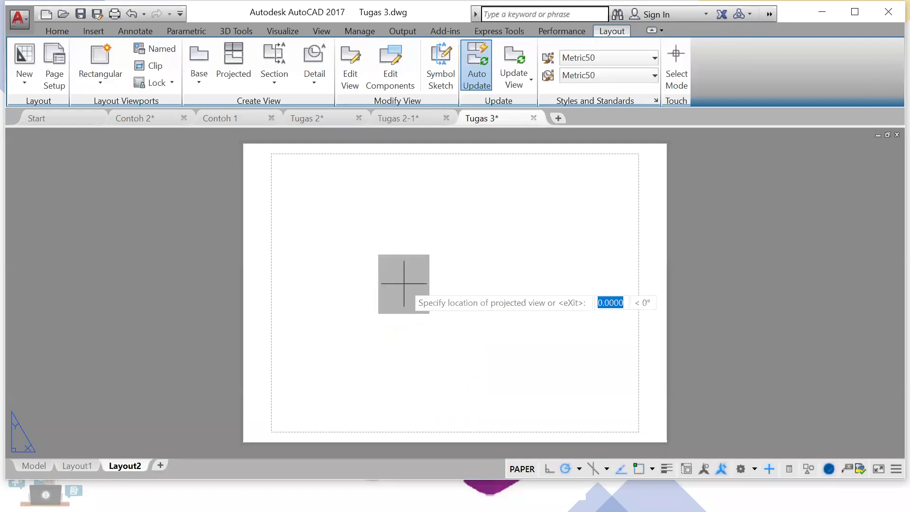
# Step: Project four views from the base view, one on each side, one above and one below it
pyautogui.click(497, 284)
pyautogui.click(325, 286)
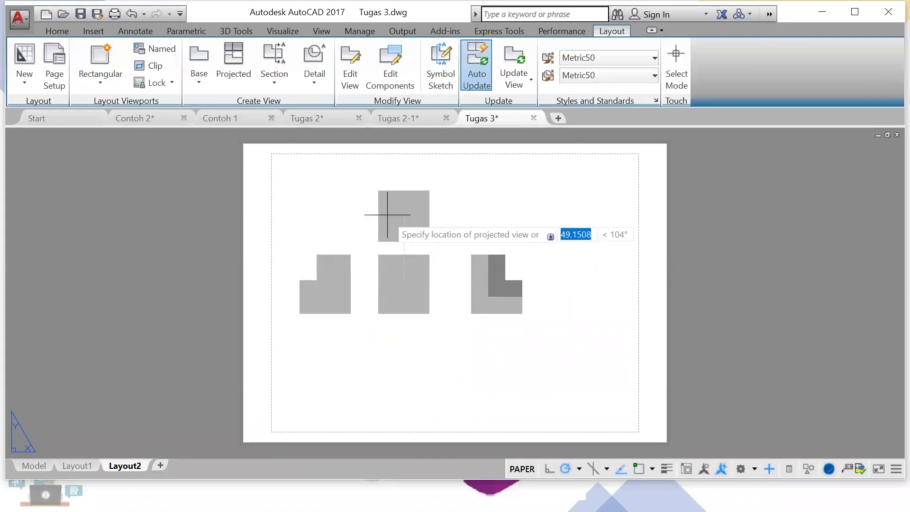
pyautogui.click(393, 209)
pyautogui.click(431, 358)
pyautogui.press('Return')
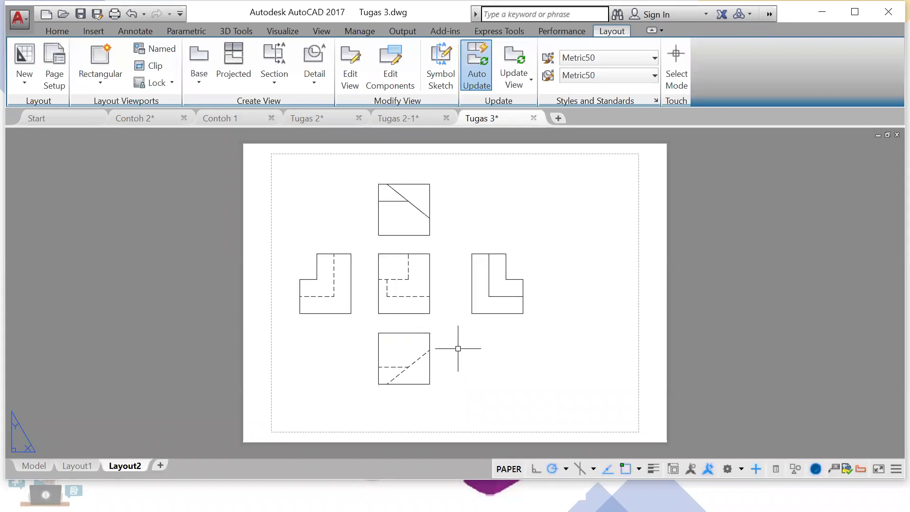
# Step: Undo the view set on Layout2, check the arrangement on Layout1 and return to the blank sheet
pyautogui.hotkey('ctrl', 'z')
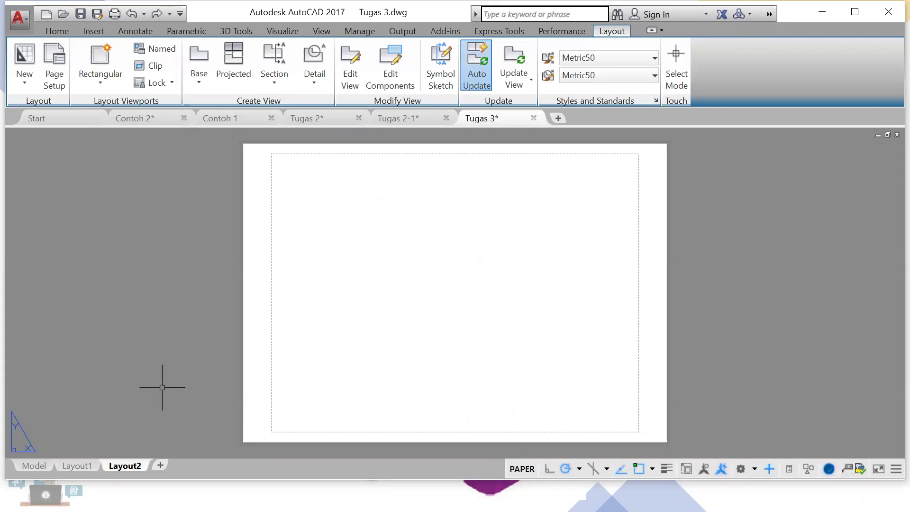
pyautogui.click(91, 465)
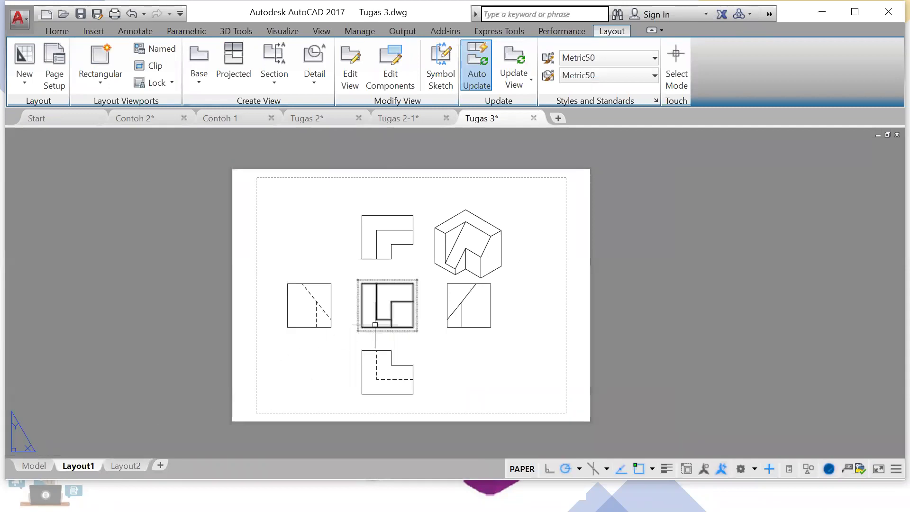
pyautogui.click(136, 464)
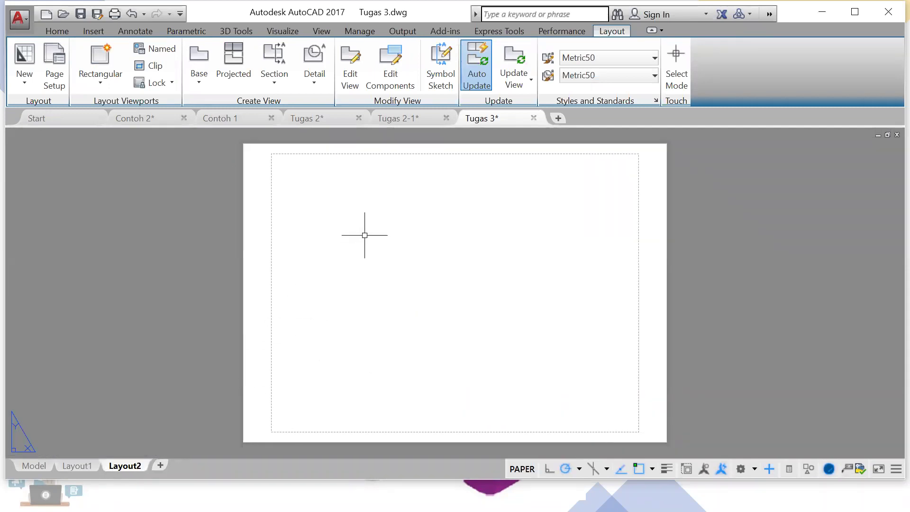
pyautogui.click(198, 79)
pyautogui.click(201, 102)
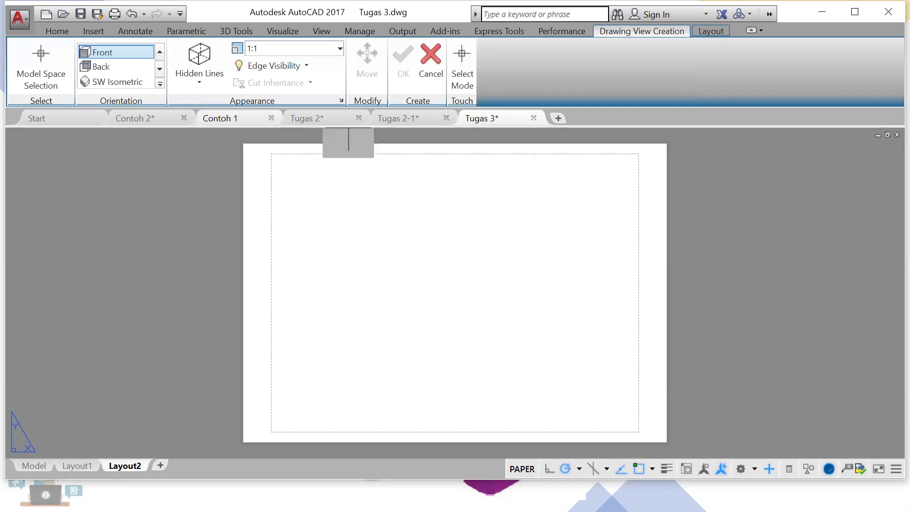
pyautogui.rightClick(381, 257)
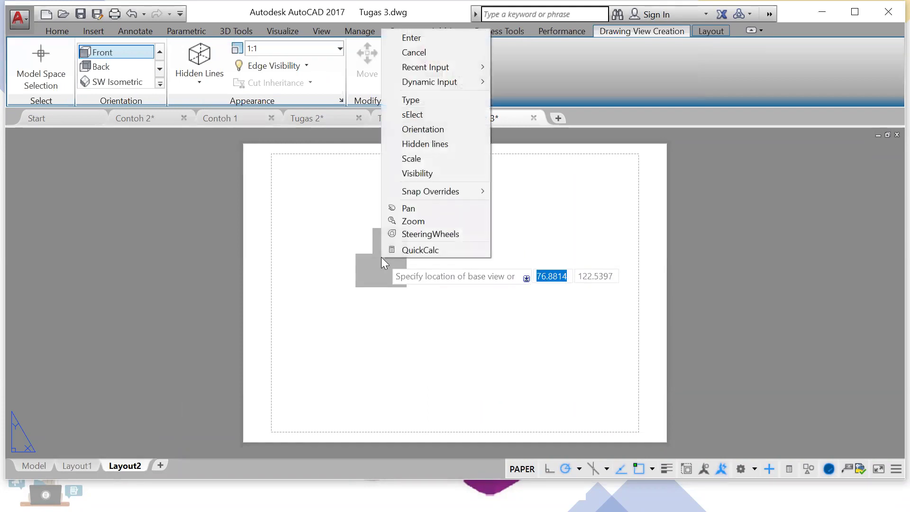
pyautogui.click(419, 131)
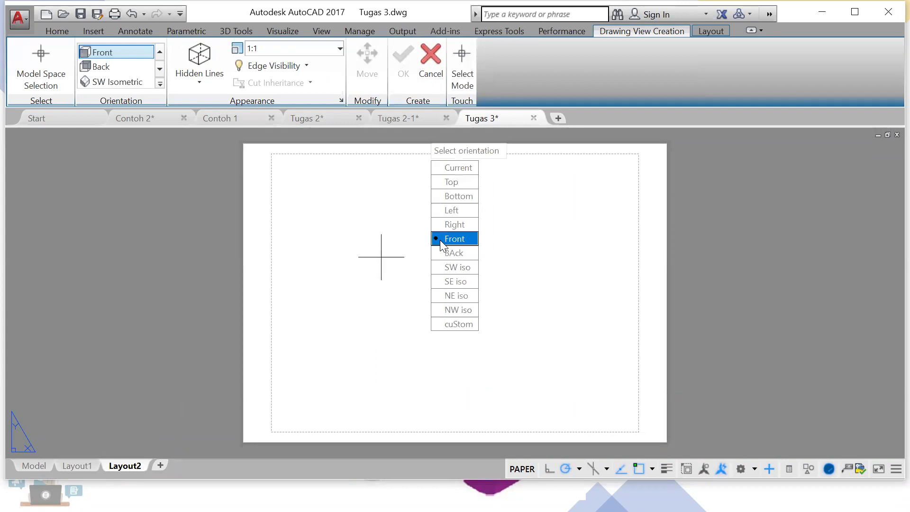
pyautogui.click(451, 182)
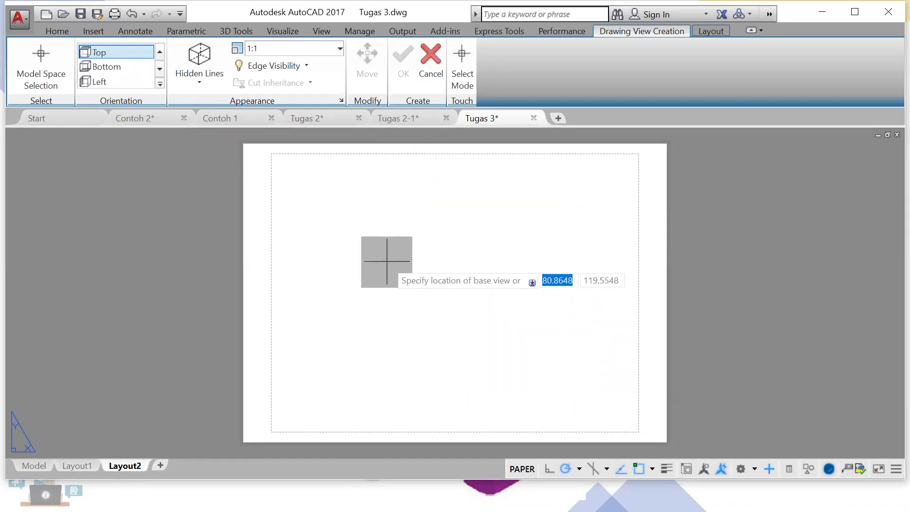
pyautogui.press('Escape')
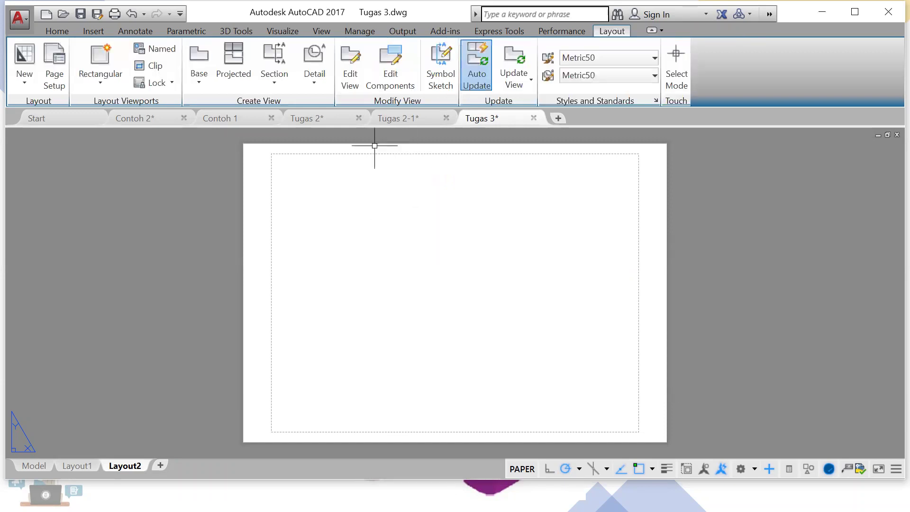
# Step: Compare the Tugas 3 views on Layout1 with the solid's top view in model space, ending on the blank Layout2
pyautogui.click(74, 470)
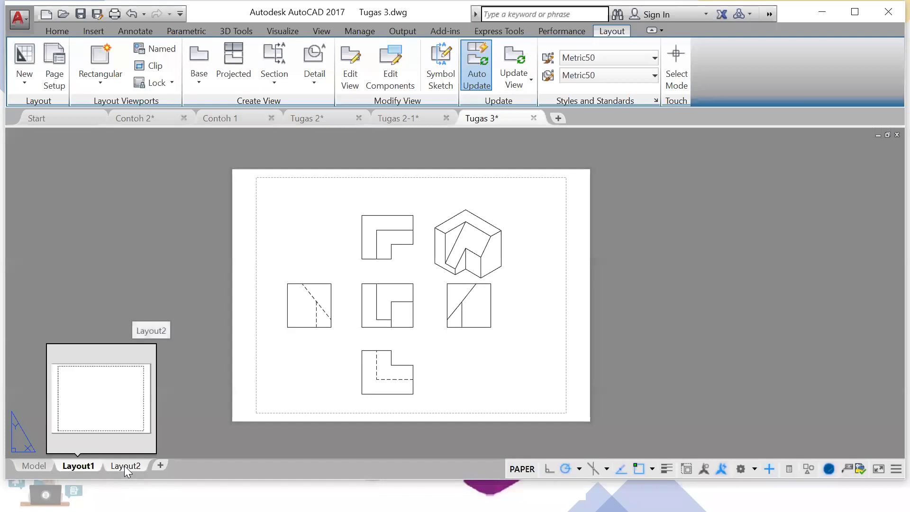
pyautogui.click(44, 466)
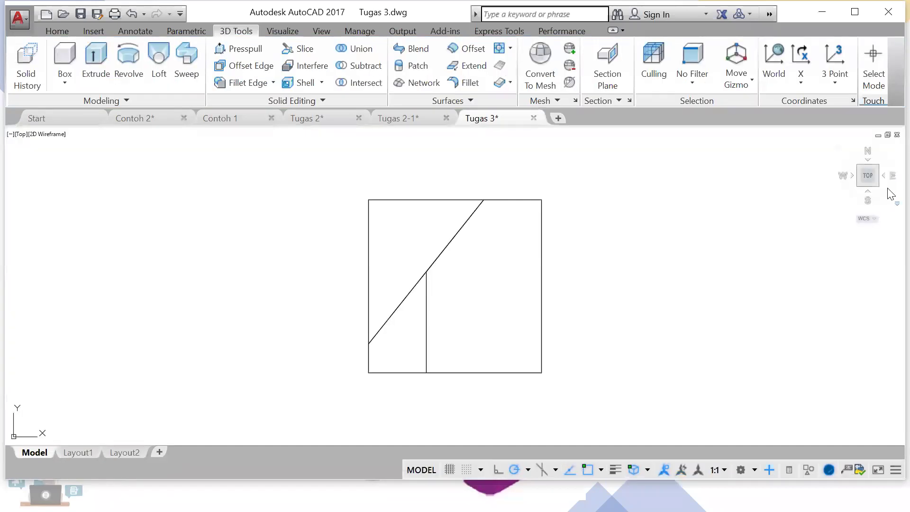
pyautogui.click(124, 452)
pyautogui.click(82, 466)
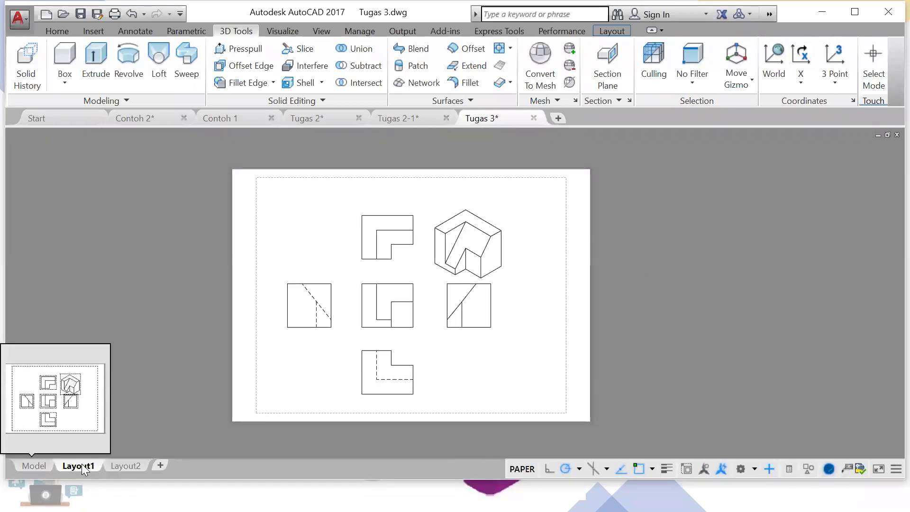
pyautogui.click(118, 466)
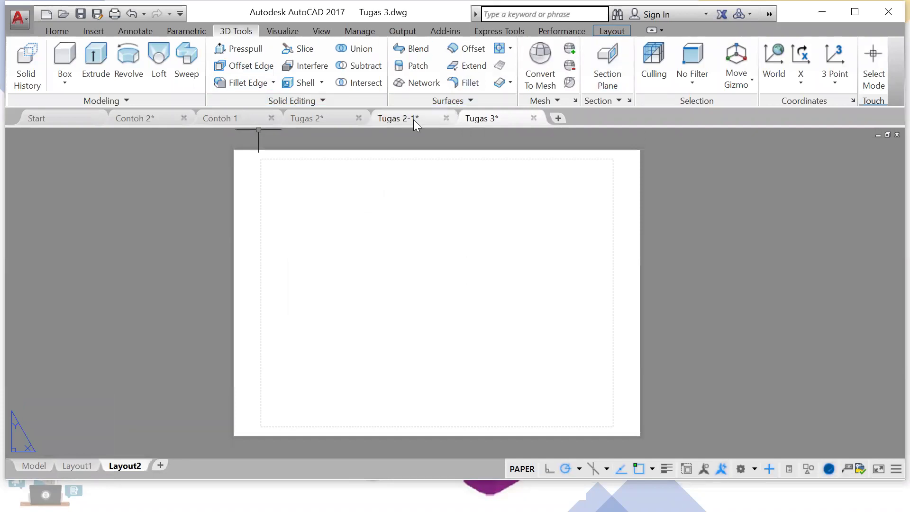
# Step: Switch to the Tugas 2 drawing and compare its Layout1 views with the solid in model space
pyautogui.click(330, 122)
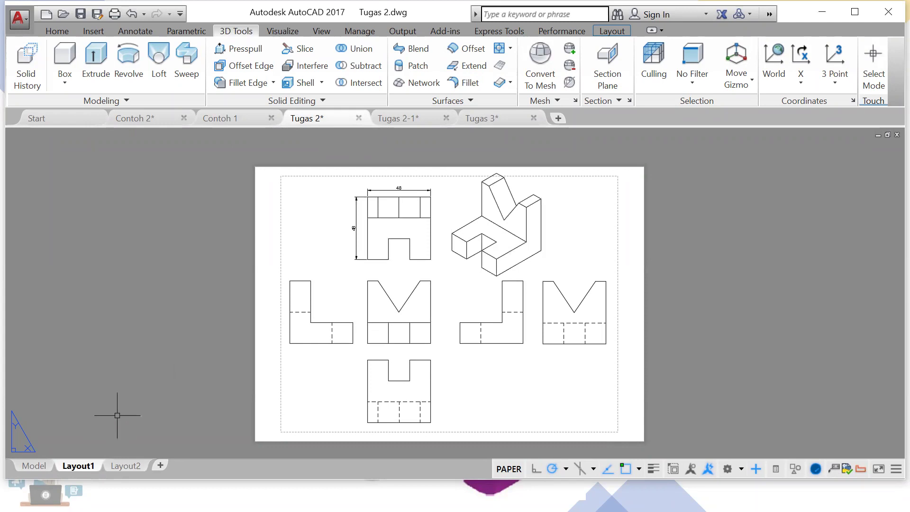
pyautogui.click(42, 466)
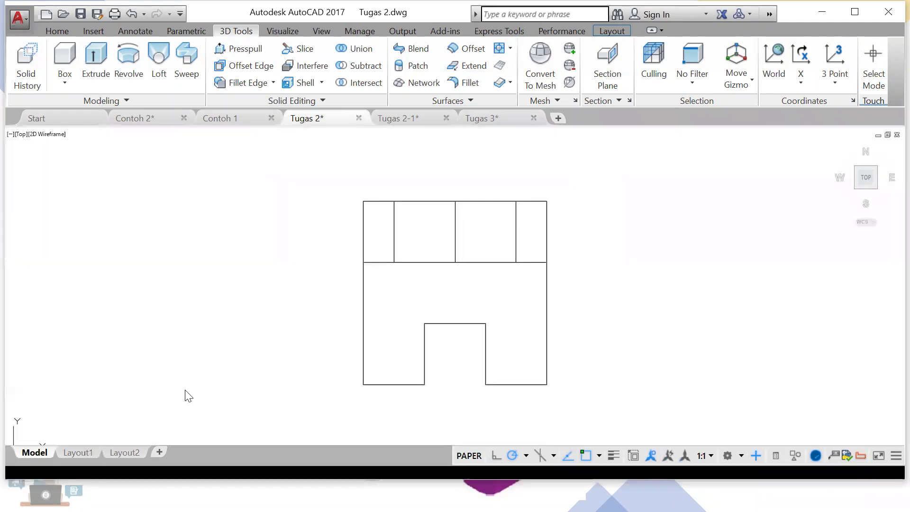
pyautogui.click(75, 453)
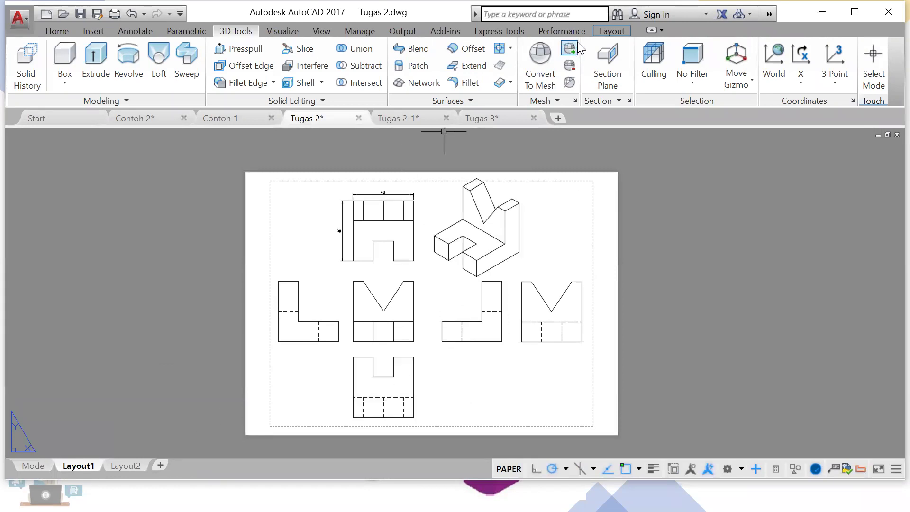
pyautogui.click(611, 31)
pyautogui.click(203, 82)
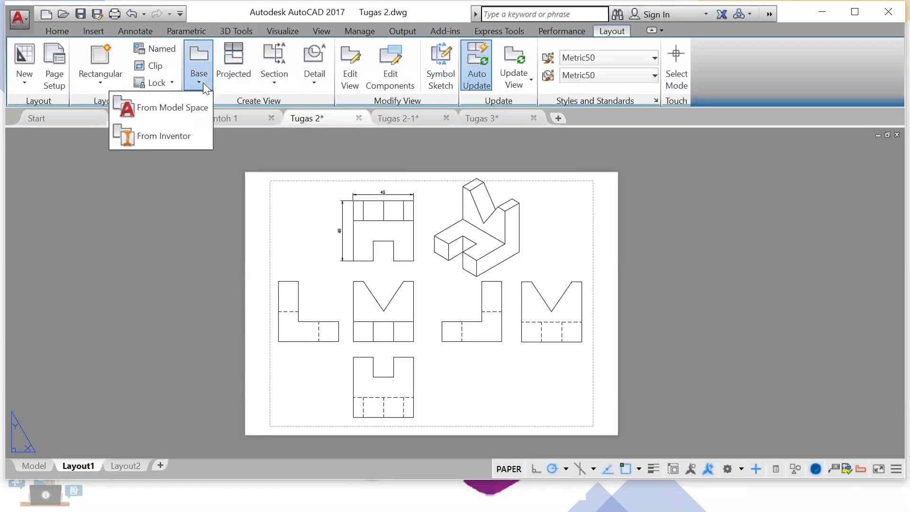
pyautogui.click(197, 105)
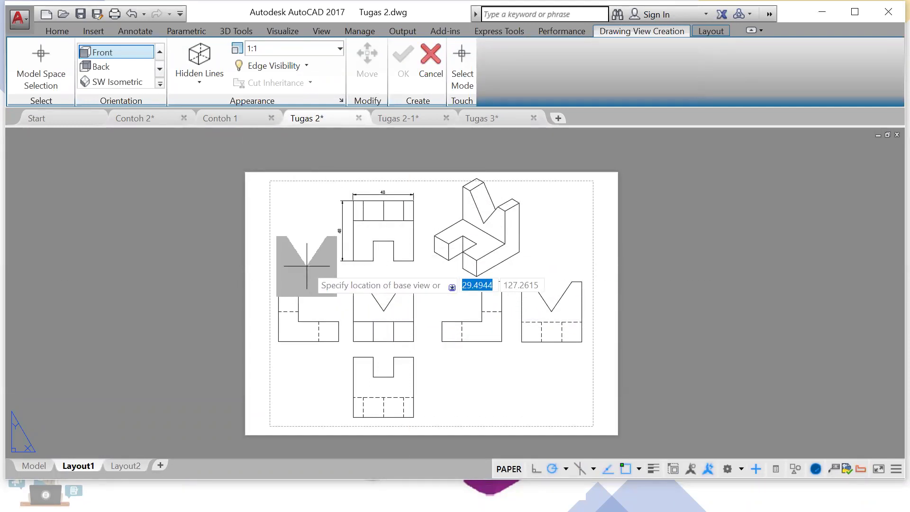
pyautogui.press('Escape')
# Step: Examine the Tugas 2 solid in model space from an isometric corner and from the front
pyautogui.click(35, 466)
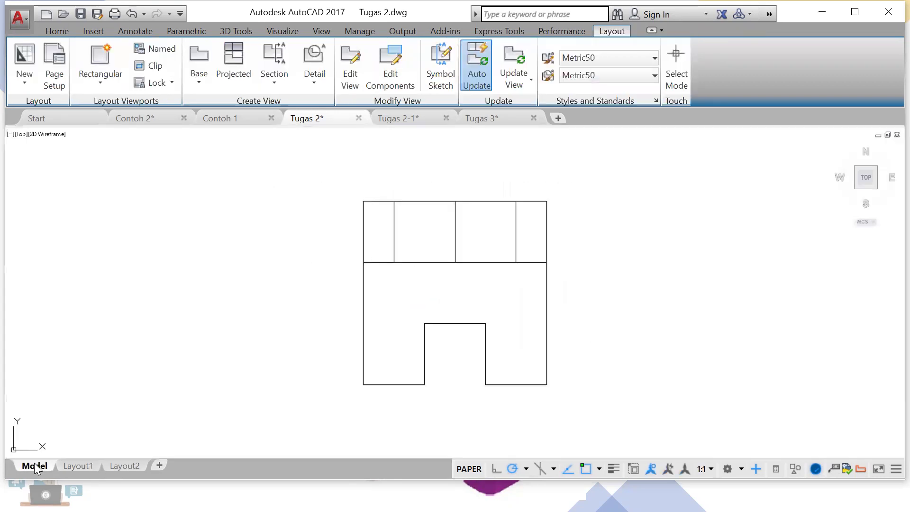
pyautogui.click(839, 145)
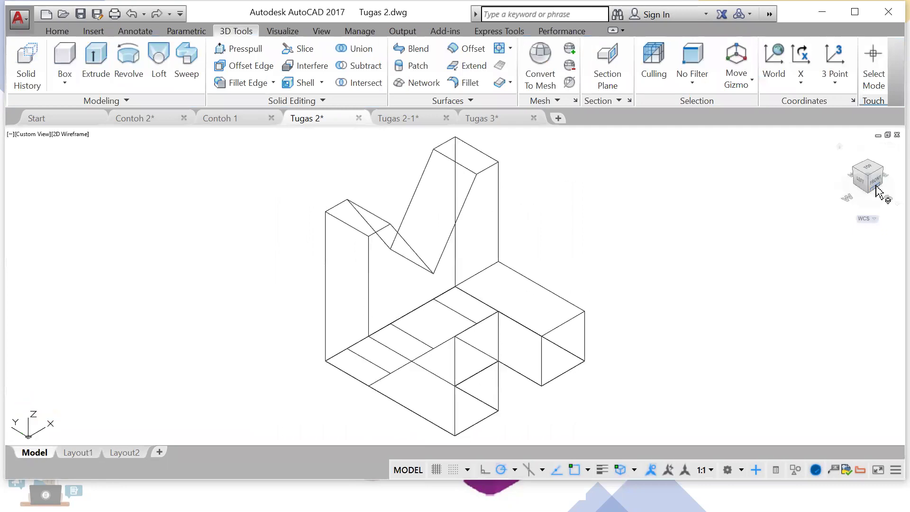
pyautogui.click(874, 181)
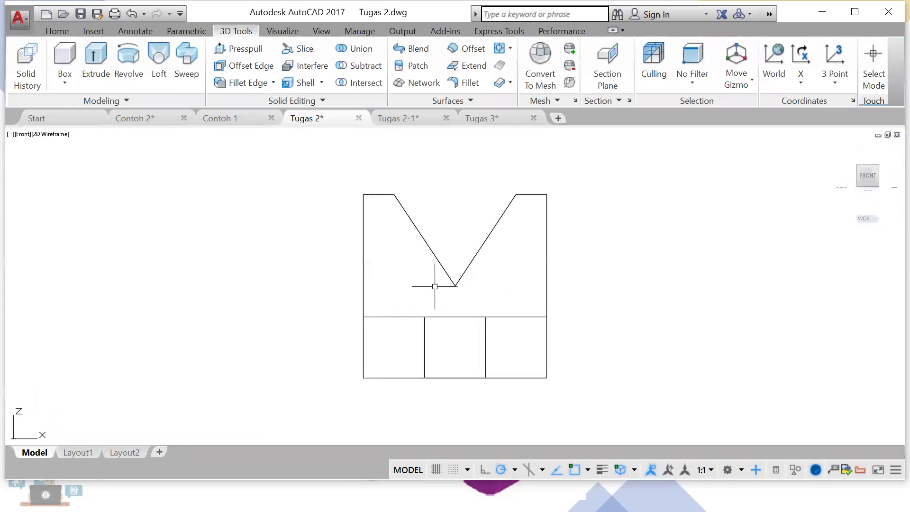
# Step: Switch to the Tugas 2-1 drawing and compare its model-space top view with the views on Layout1 and Layout2
pyautogui.click(402, 119)
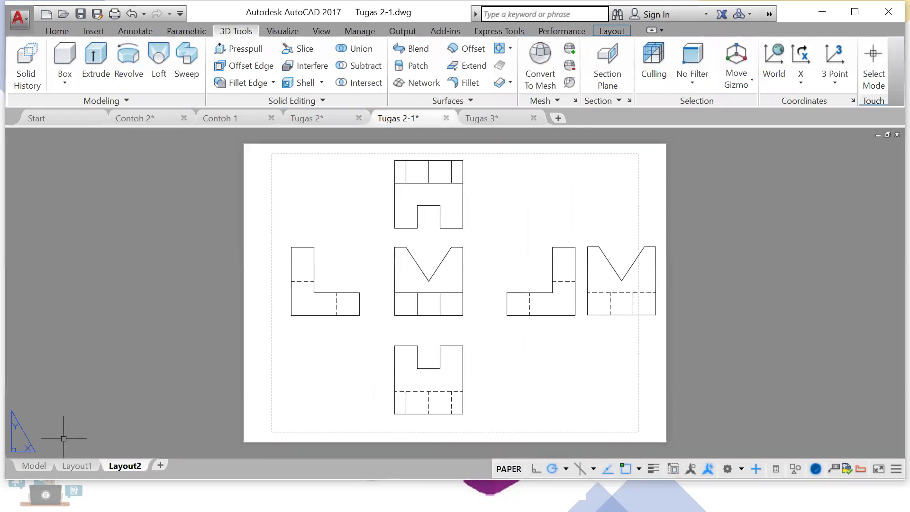
pyautogui.click(34, 466)
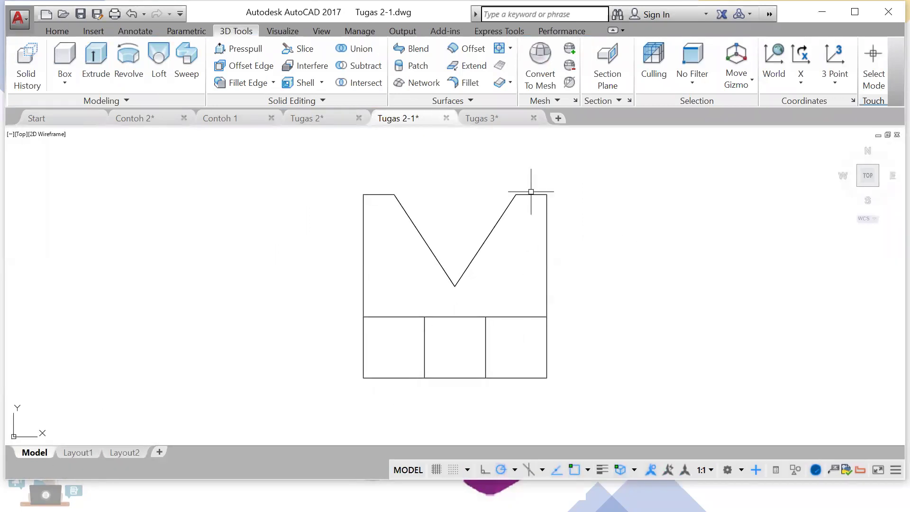
pyautogui.click(78, 452)
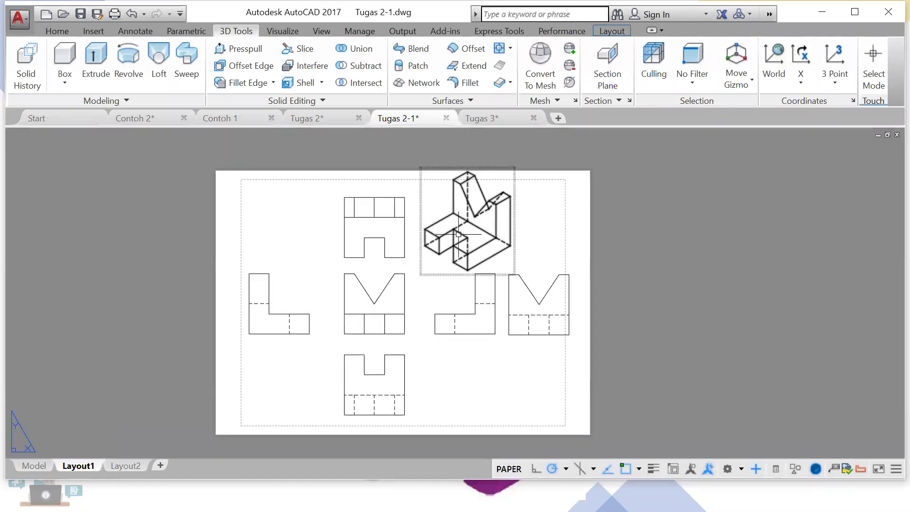
pyautogui.moveTo(133, 469)
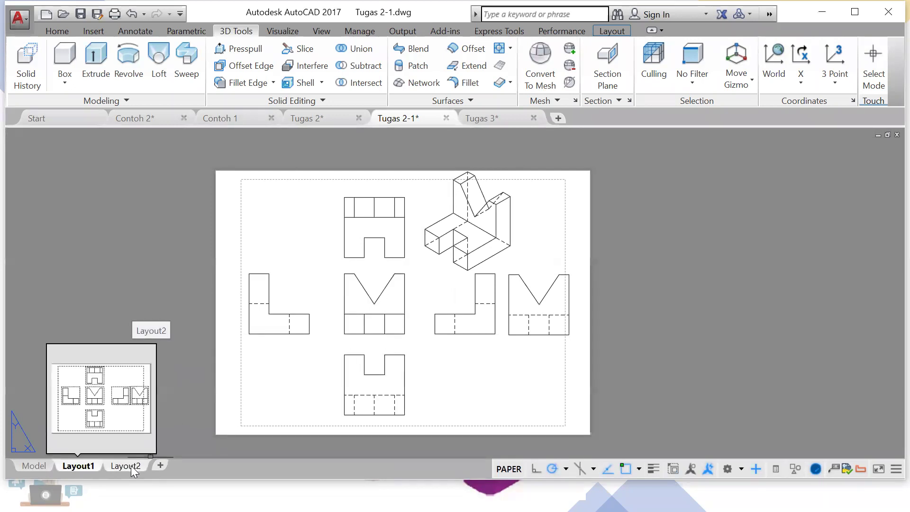
pyautogui.click(133, 469)
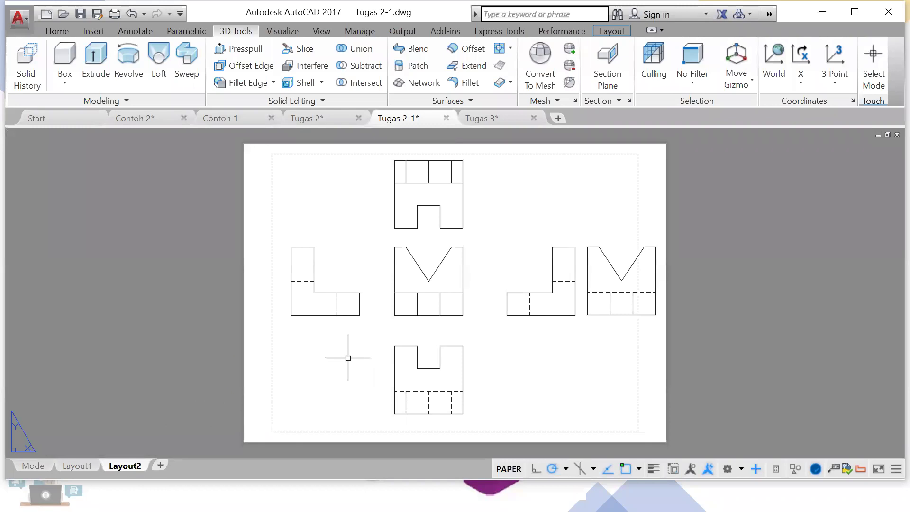
# Step: Add a new Layout3 to the Tugas 2-1 drawing and delete its default viewport
pyautogui.click(161, 465)
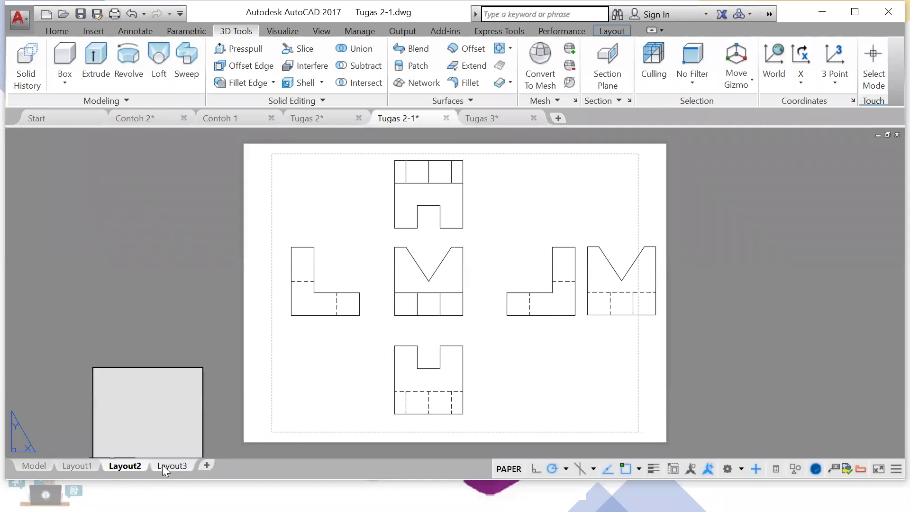
pyautogui.click(167, 467)
pyautogui.click(396, 170)
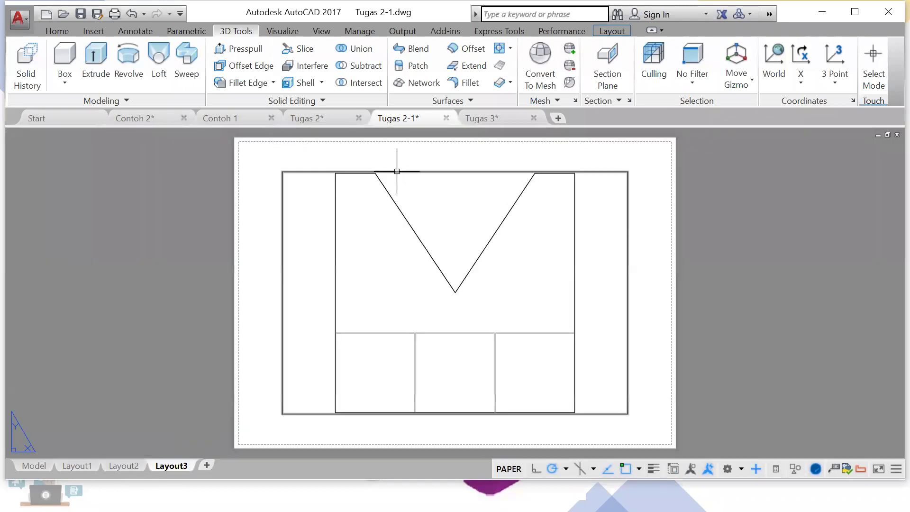
pyautogui.press('Delete')
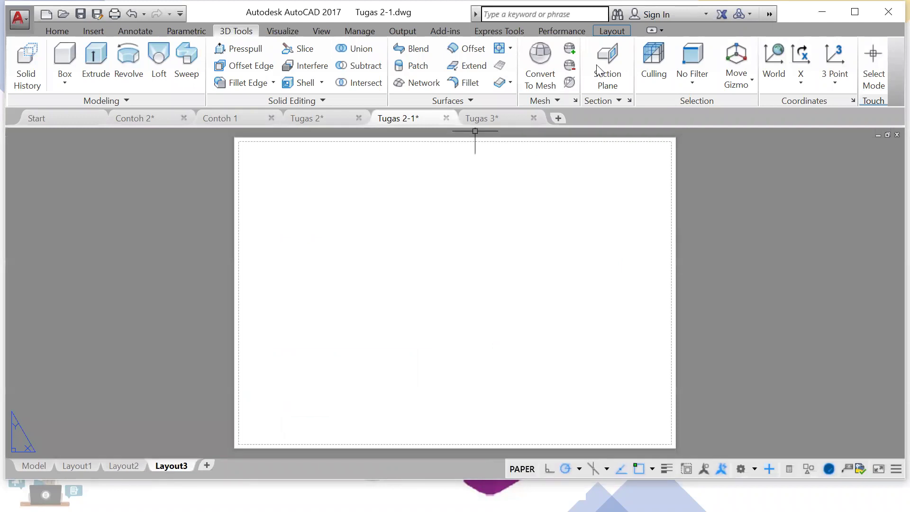
# Step: Place a 1:1 base view of the solid from model space on Layout3, using the Top orientation
pyautogui.click(608, 33)
pyautogui.click(199, 87)
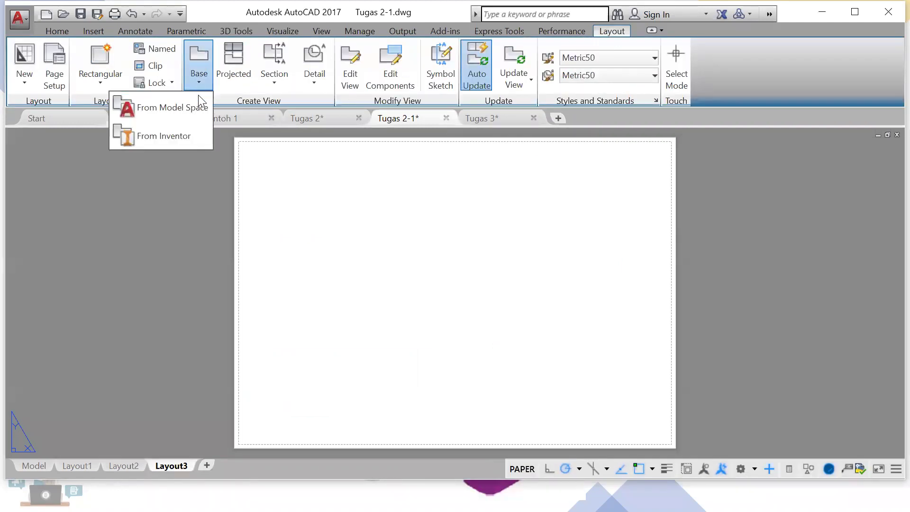
pyautogui.click(194, 112)
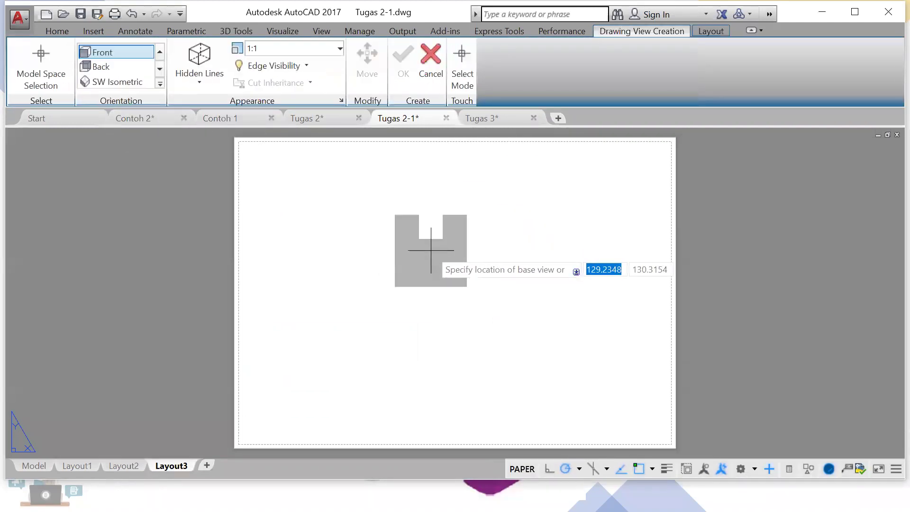
pyautogui.rightClick(409, 260)
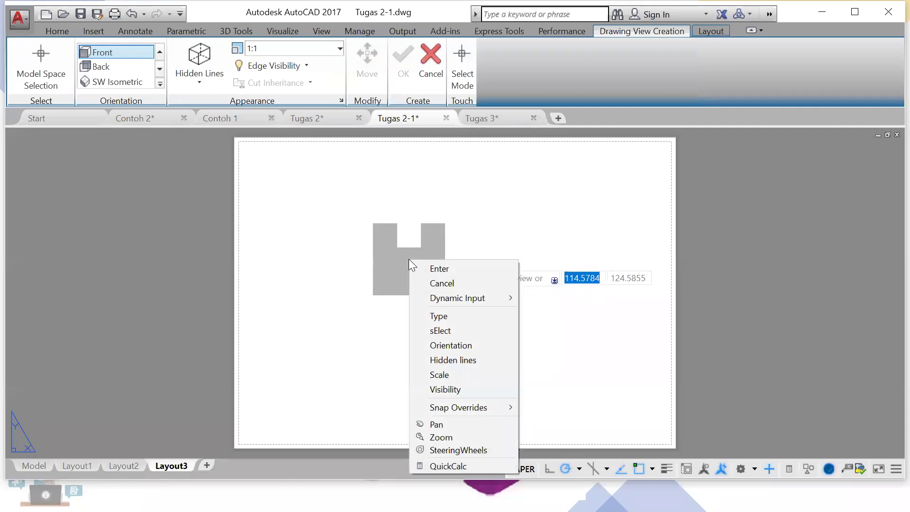
pyautogui.click(455, 345)
pyautogui.click(481, 366)
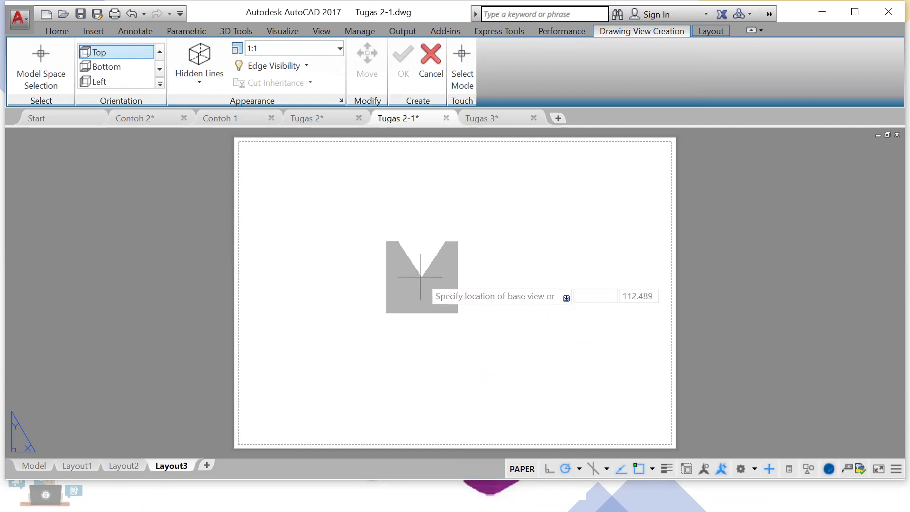
pyautogui.click(417, 282)
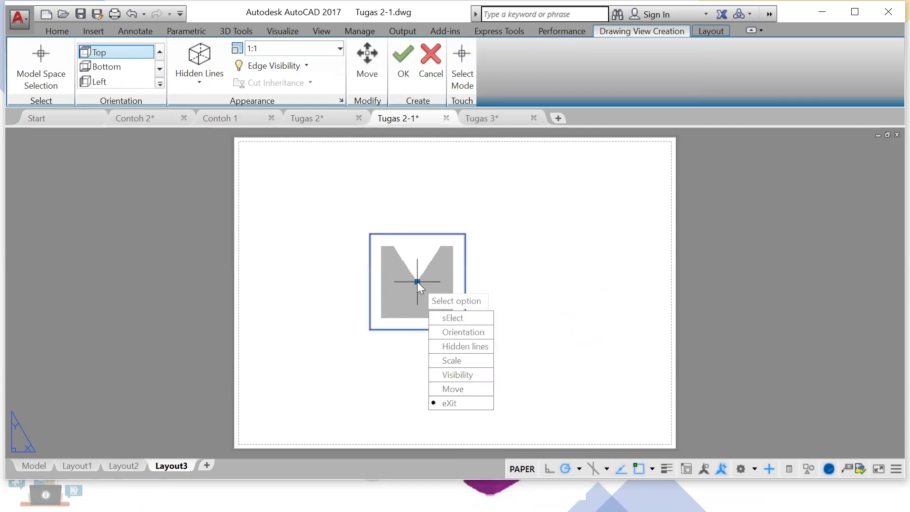
pyautogui.press('Return')
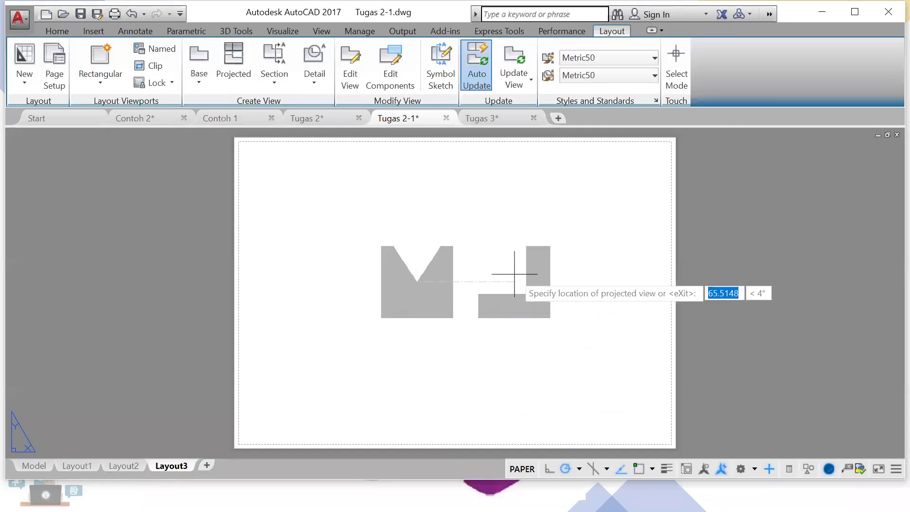
# Step: Project orthographic views to the right, left, above and below the base view, plus an isometric view diagonally up to its right
pyautogui.click(514, 274)
pyautogui.click(303, 282)
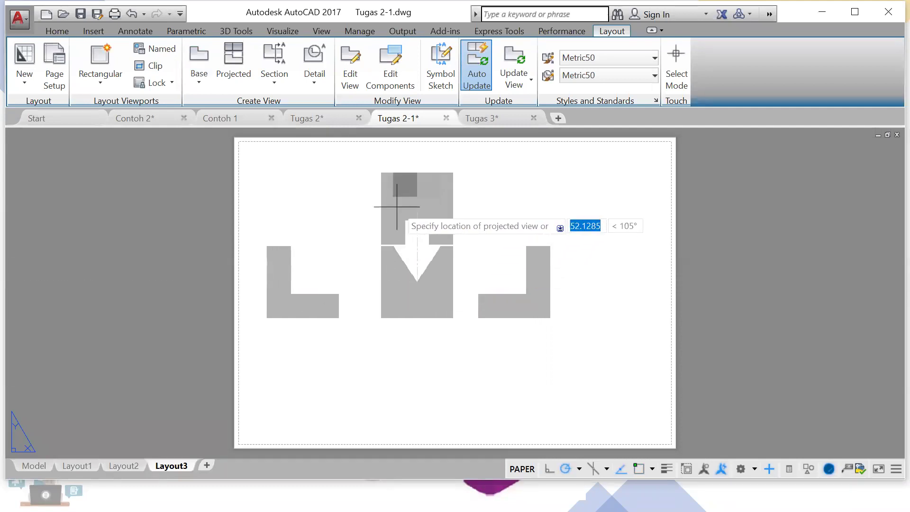
pyautogui.click(394, 190)
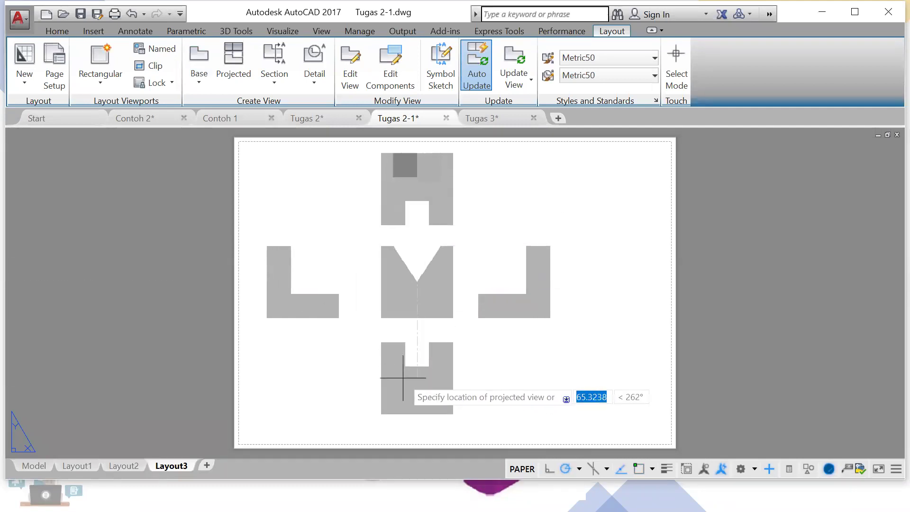
pyautogui.click(406, 381)
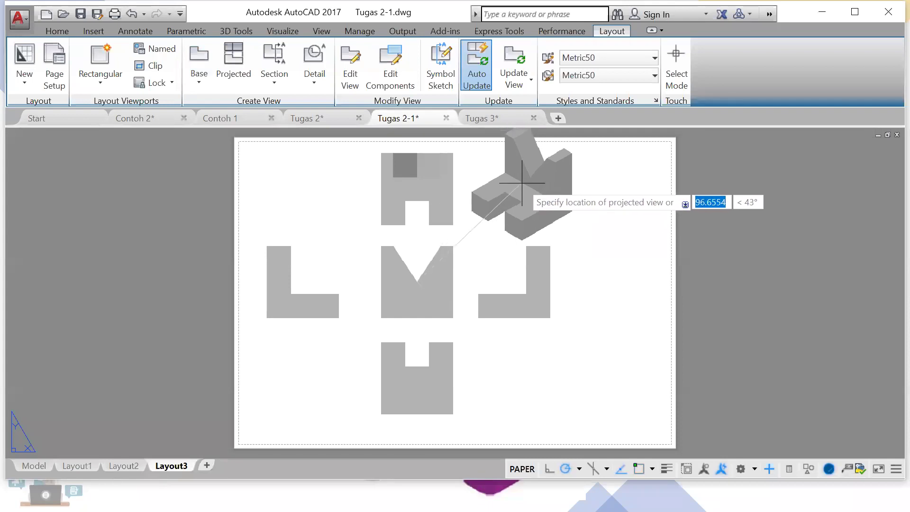
pyautogui.click(537, 196)
pyautogui.press('Return')
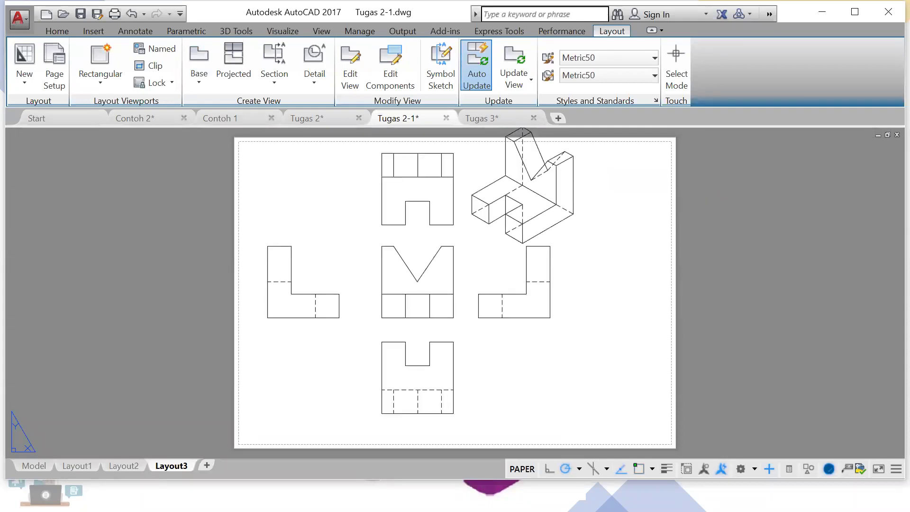
# Step: Compare the solid's top view in model space with the projected views on Layout3
pyautogui.click(34, 466)
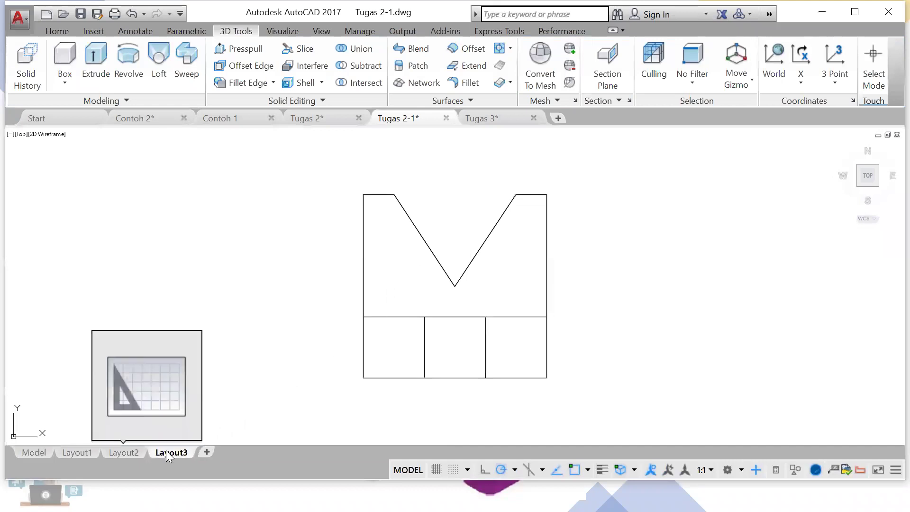
pyautogui.click(167, 451)
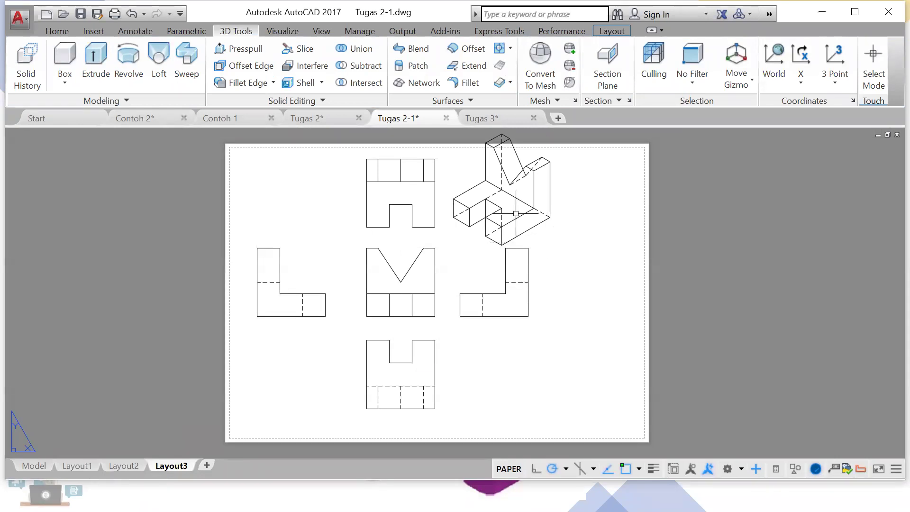
pyautogui.click(34, 466)
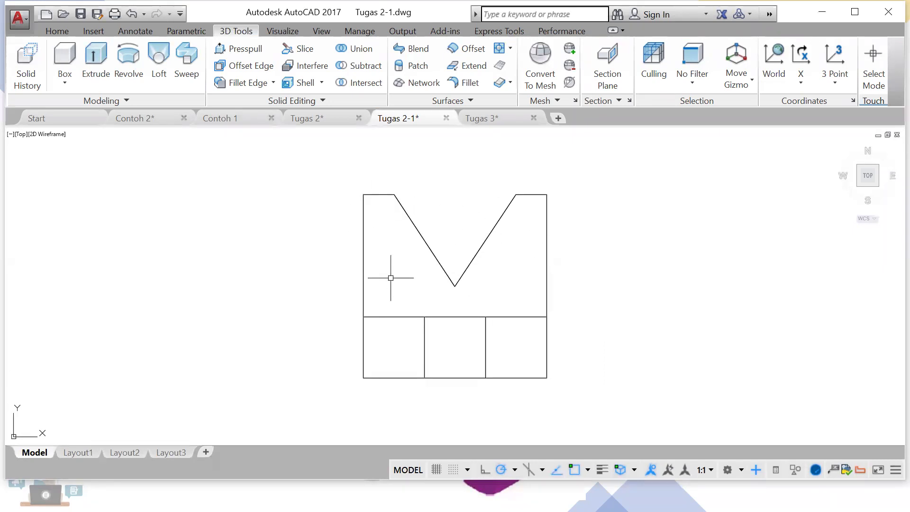
pyautogui.click(171, 454)
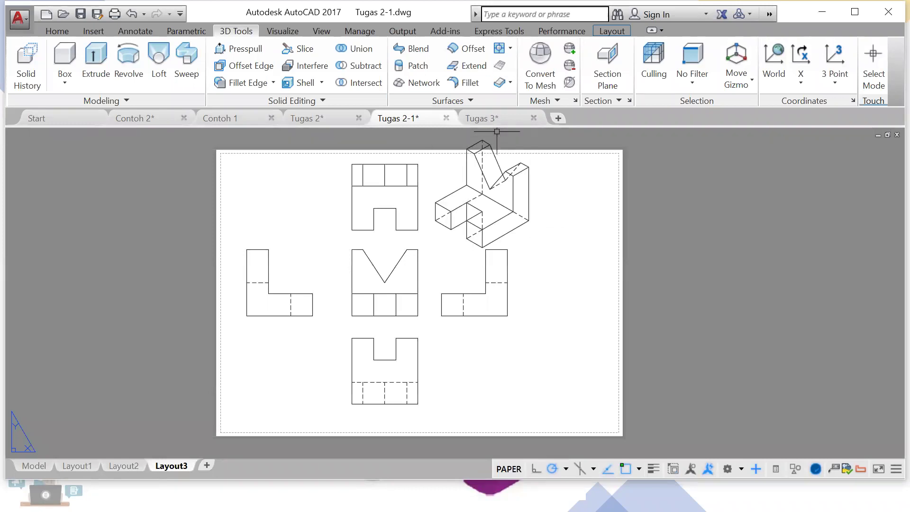
# Step: Switch to the PowerPoint slide show
pyautogui.hotkey('alt', 'Tab')
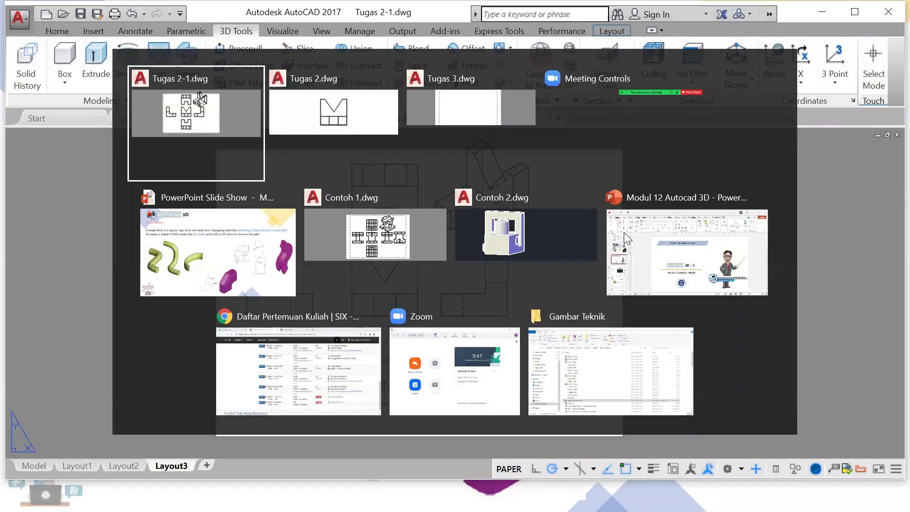
pyautogui.hotkey('alt', 'Tab')
pyautogui.hotkey('alt', 'Tab')
pyautogui.hotkey('alt', 'Tab')
pyautogui.hotkey('alt', 'Tab')
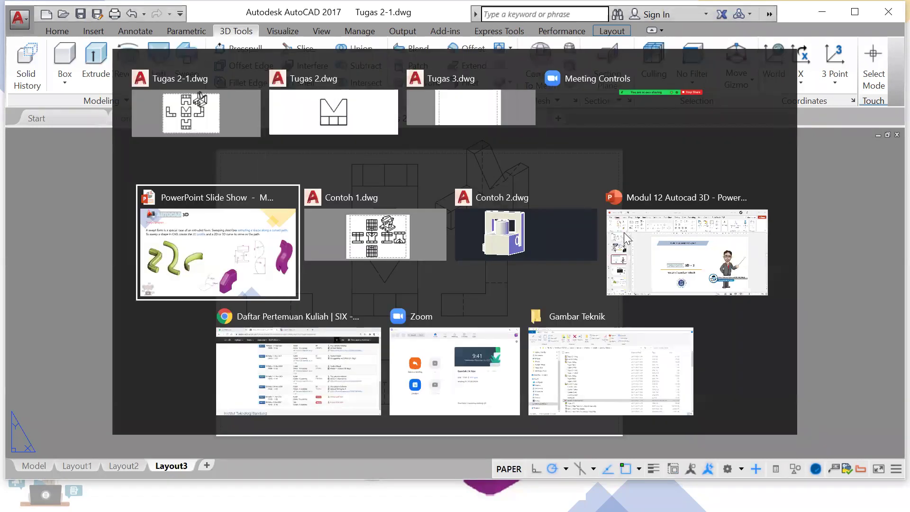
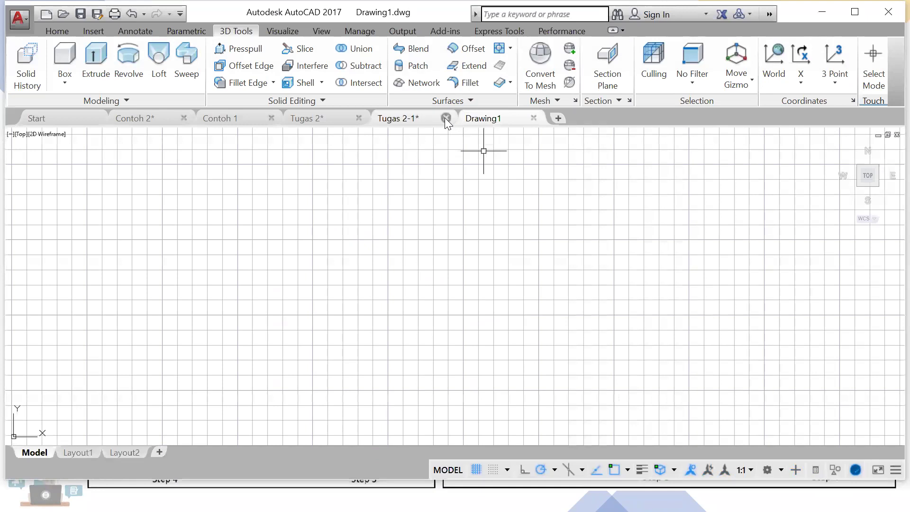
# Step: Close the Tugas 2-1, Tugas 2, Contoh 1 and Contoh 2 drawings without saving, keeping only Drawing1 open
pyautogui.click(489, 275)
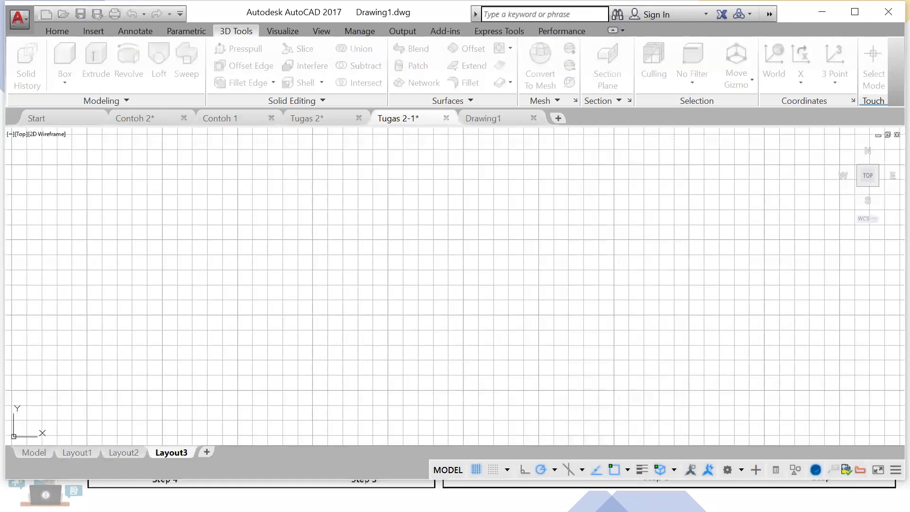
pyautogui.click(358, 118)
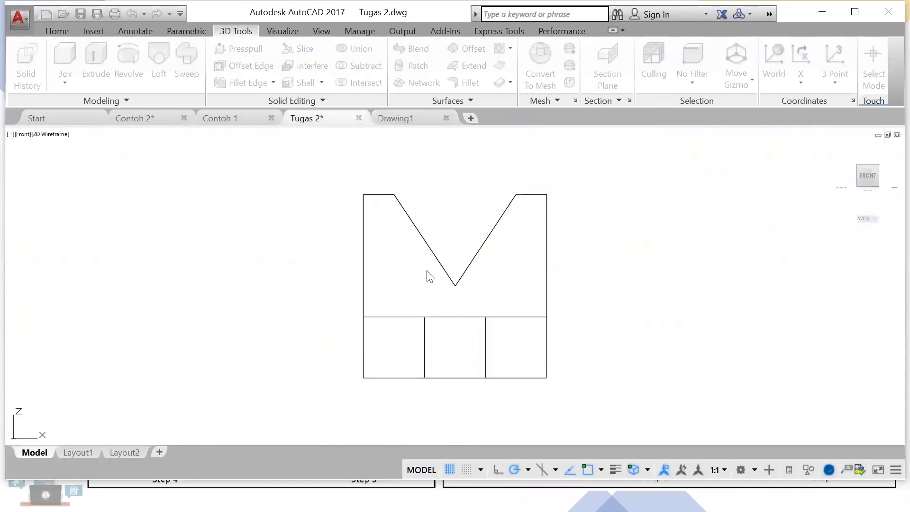
pyautogui.click(476, 279)
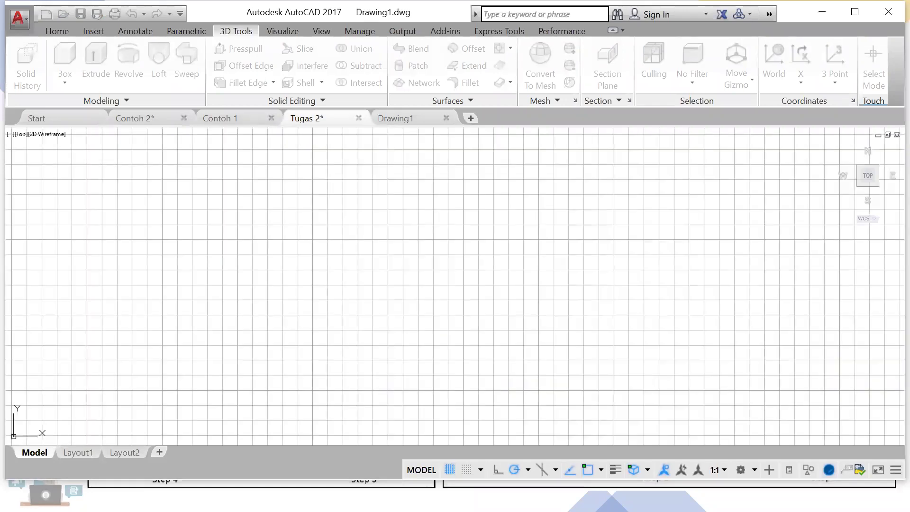
pyautogui.click(270, 118)
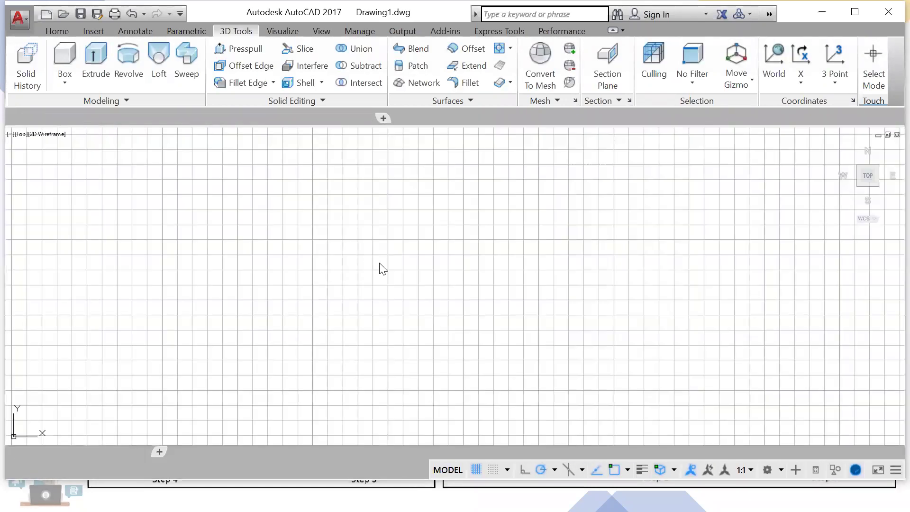
pyautogui.click(184, 118)
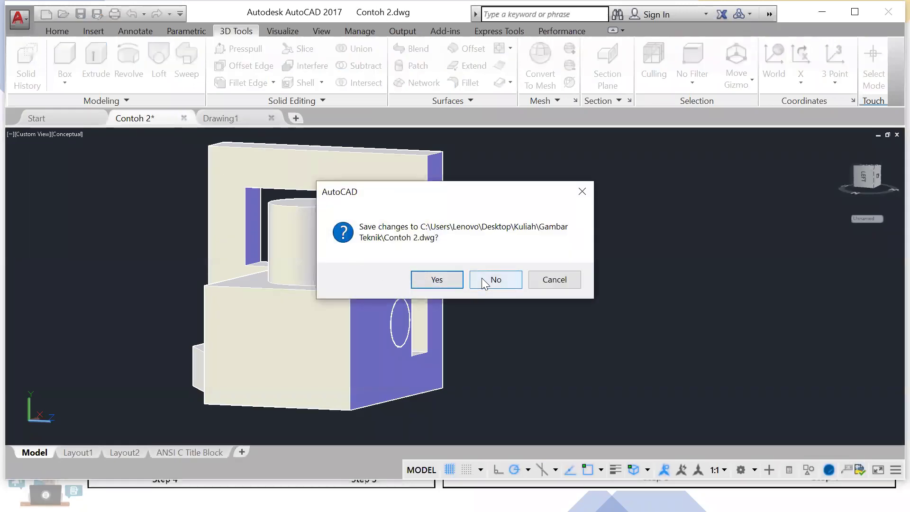
pyautogui.click(482, 278)
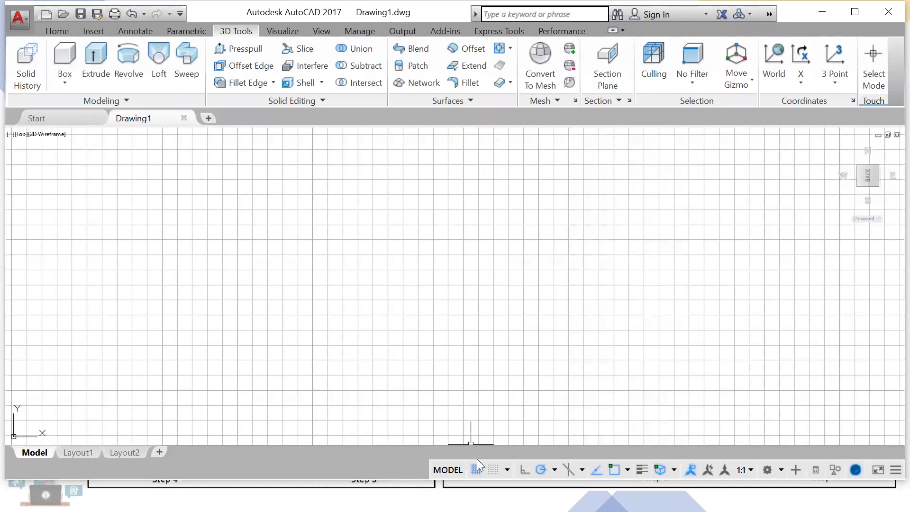
# Step: Turn off the grid in Drawing1 and set the coordinate system to WCS
pyautogui.click(477, 465)
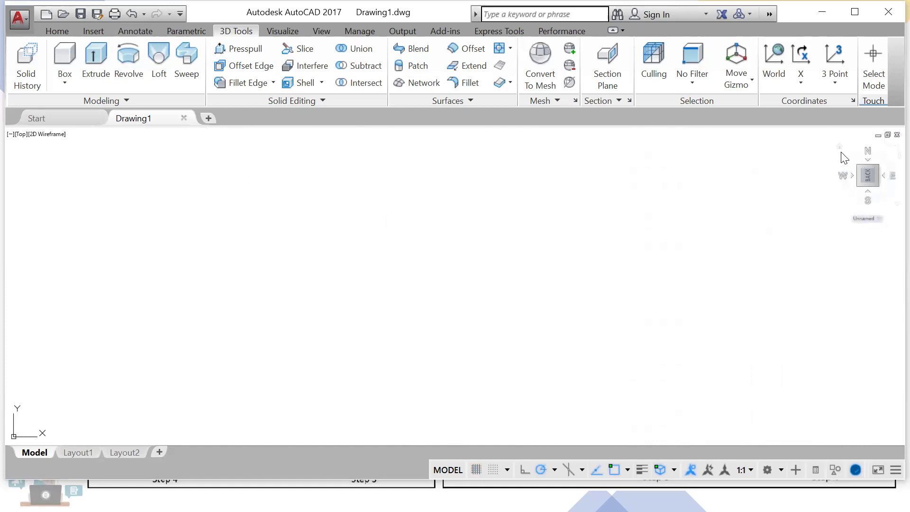
pyautogui.click(862, 216)
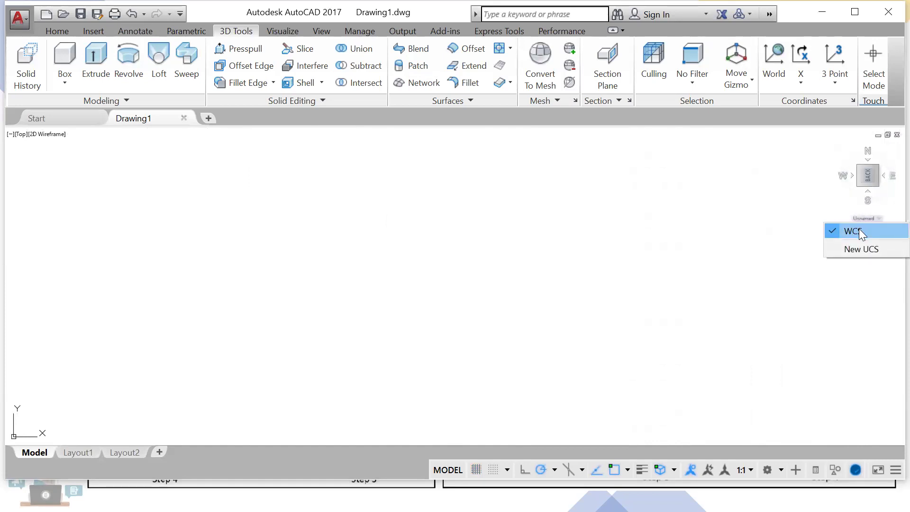
pyautogui.click(859, 229)
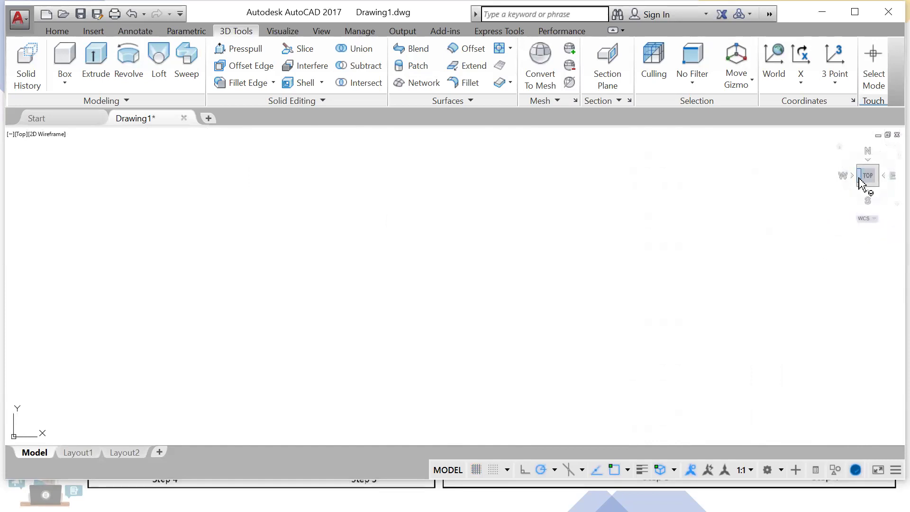
# Step: Draw a freehand horizontal rectangle, nearly twice as wide as it is high, in the top view
pyautogui.click(57, 32)
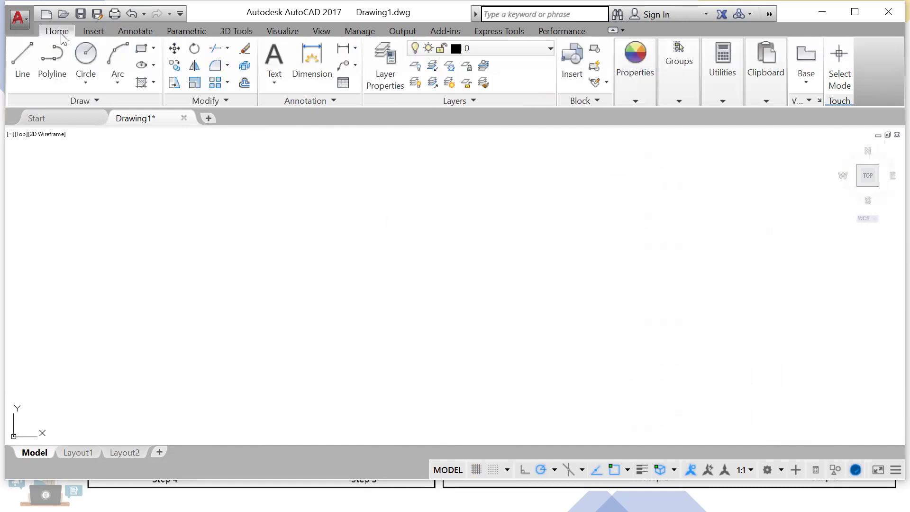
pyautogui.click(154, 48)
pyautogui.click(118, 70)
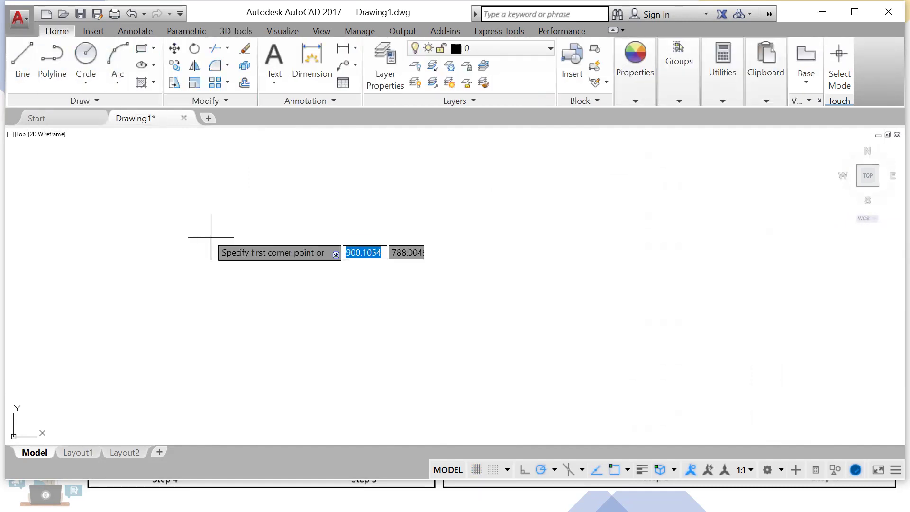
pyautogui.click(184, 240)
pyautogui.click(307, 306)
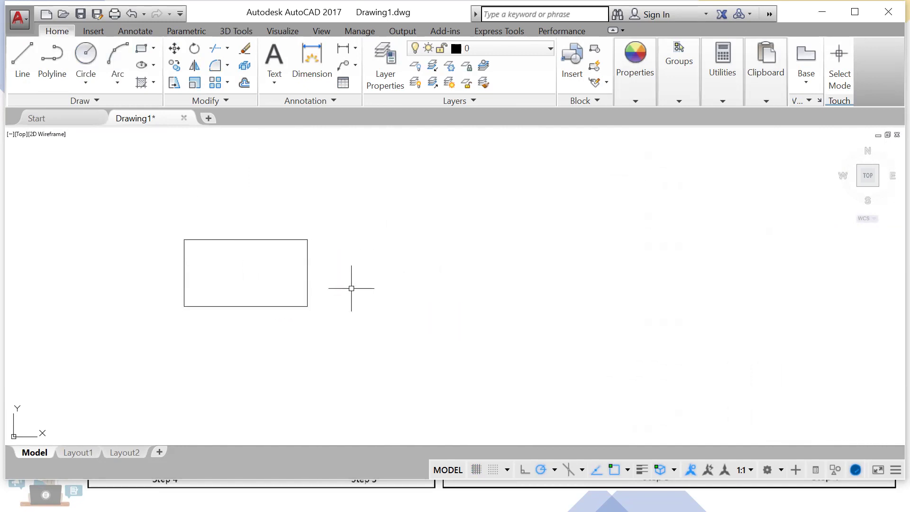
# Step: View the rectangle from the southwest isometric corner and frame it in the drawing area
pyautogui.click(839, 146)
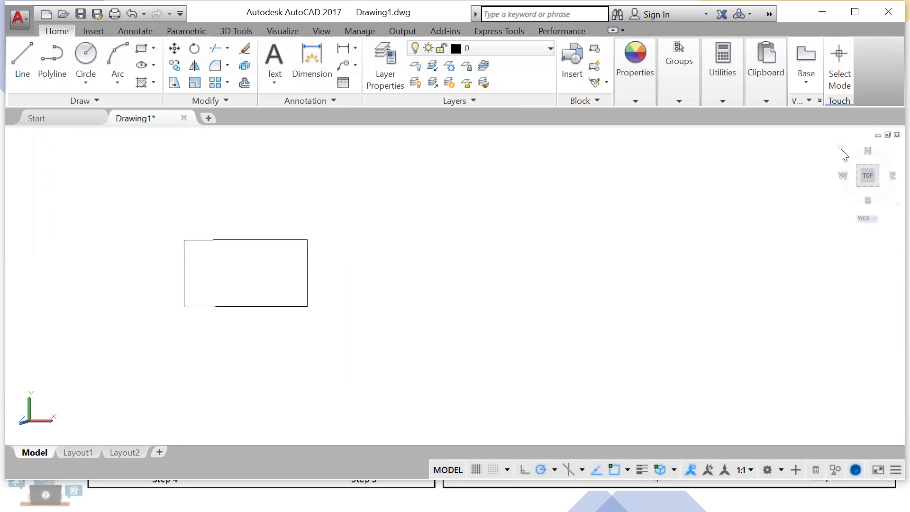
pyautogui.moveTo(508, 300); pyautogui.dragTo(372, 299, button='middle')
pyautogui.scroll(-2, 405, 302)
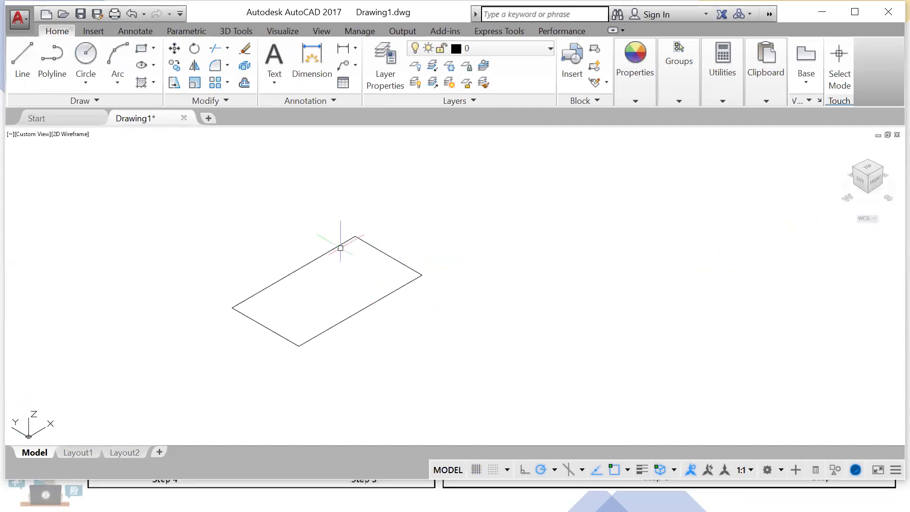
pyautogui.moveTo(359, 253); pyautogui.dragTo(340, 271, button='middle')
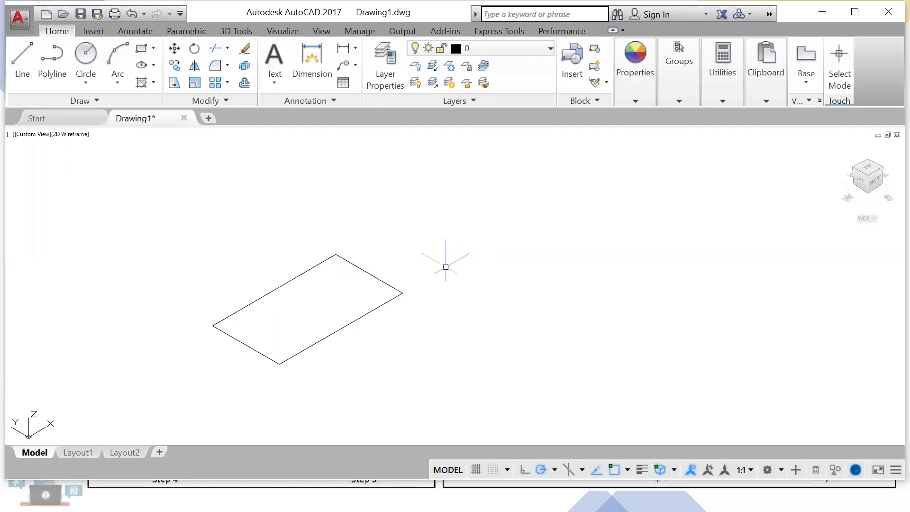
pyautogui.click(875, 180)
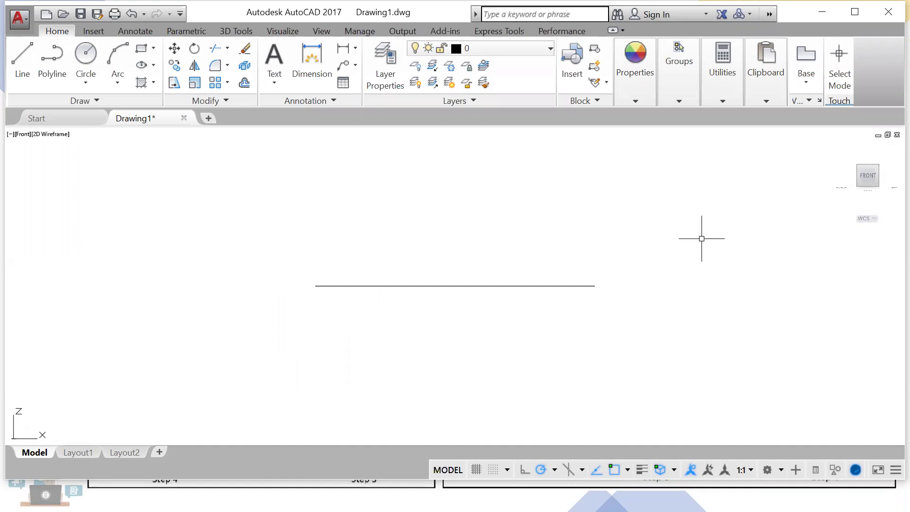
pyautogui.moveTo(656, 249); pyautogui.dragTo(631, 254, button='middle')
pyautogui.scroll(-2, 632, 254)
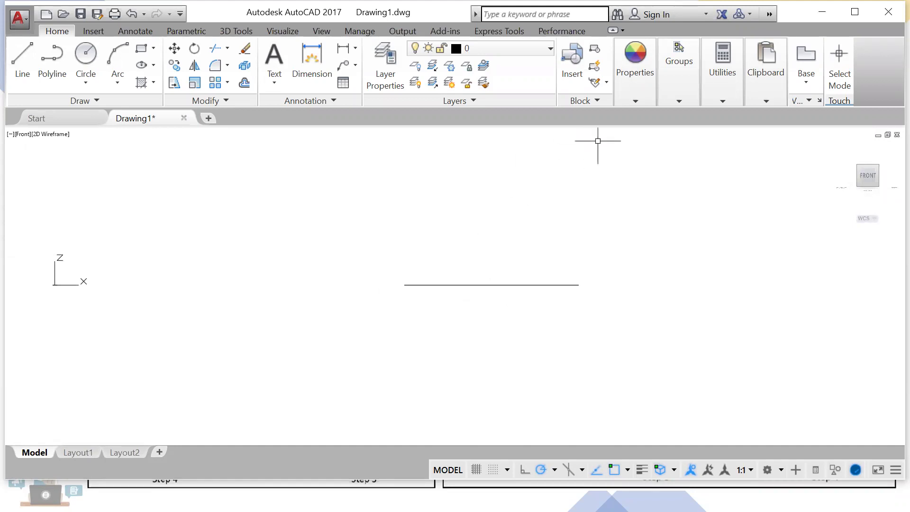
pyautogui.click(870, 219)
pyautogui.click(863, 251)
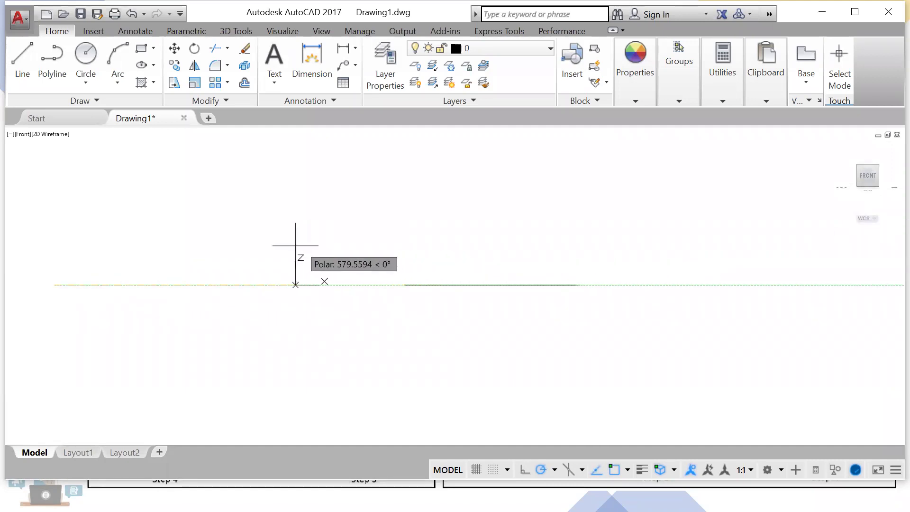
pyautogui.click(203, 247)
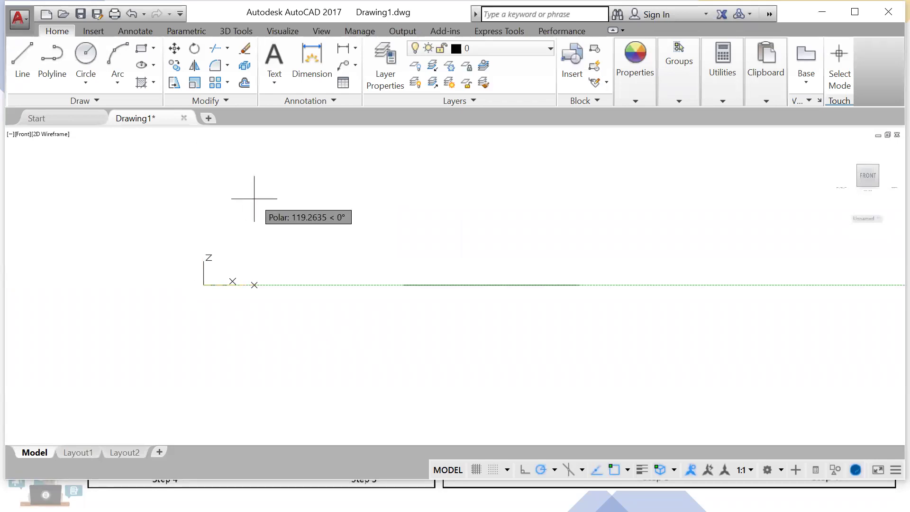
pyautogui.press('Escape')
# Step: In the southwest isometric view, define a UCS beside the rectangle with X along its long side and Y pointing vertically up
pyautogui.click(840, 147)
pyautogui.moveTo(482, 246); pyautogui.dragTo(467, 246, button='middle')
pyautogui.click(866, 216)
pyautogui.click(865, 244)
pyautogui.click(540, 353)
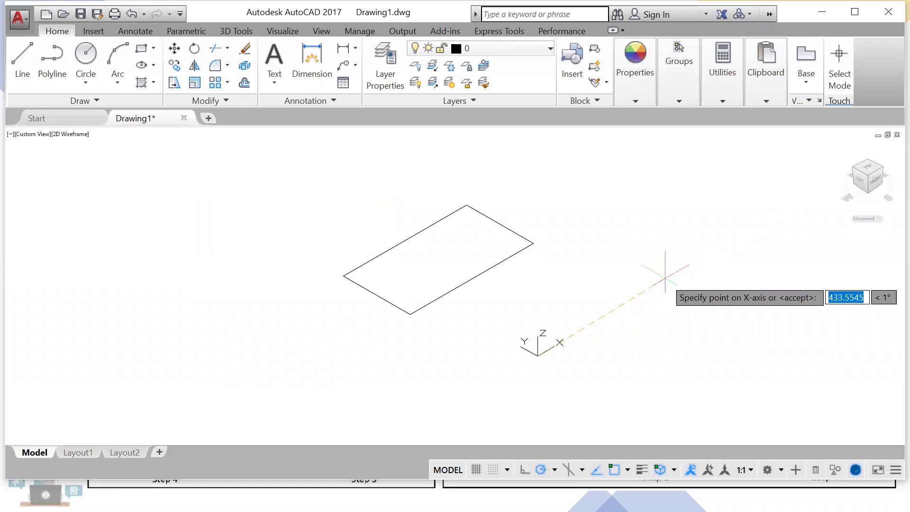
pyautogui.click(668, 272)
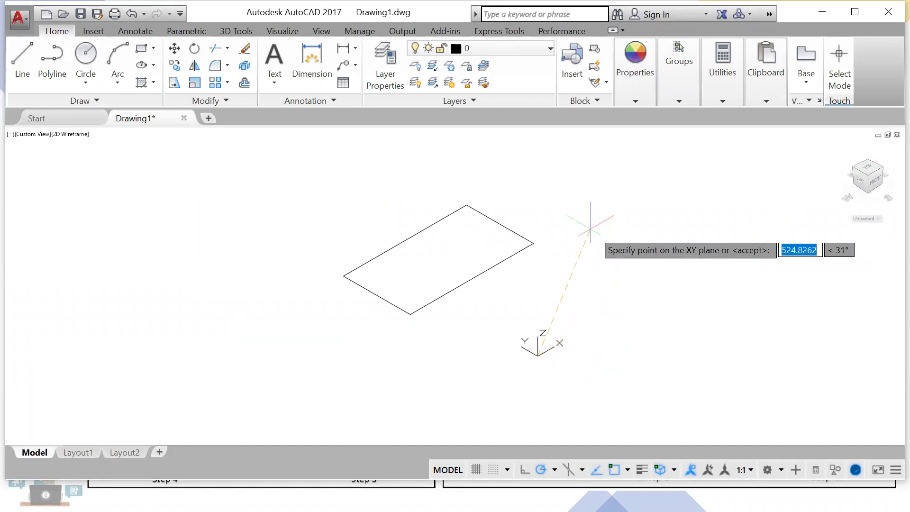
pyautogui.click(538, 190)
pyautogui.moveTo(552, 255); pyautogui.dragTo(528, 295, button='middle')
pyautogui.scroll(-2, 528, 294)
pyautogui.scroll(2, 528, 295)
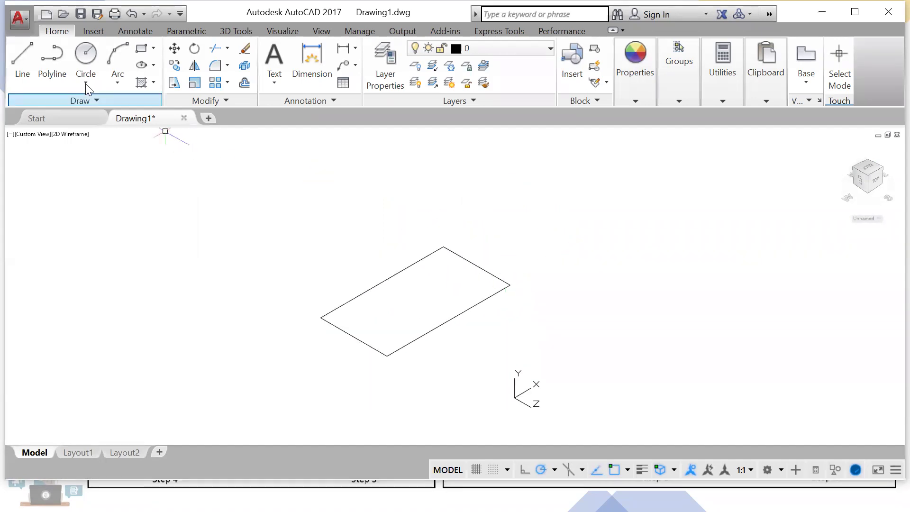
# Step: Draw a freehand vertical line upward along the Y axis from the rectangle's geometric center
pyautogui.click(27, 64)
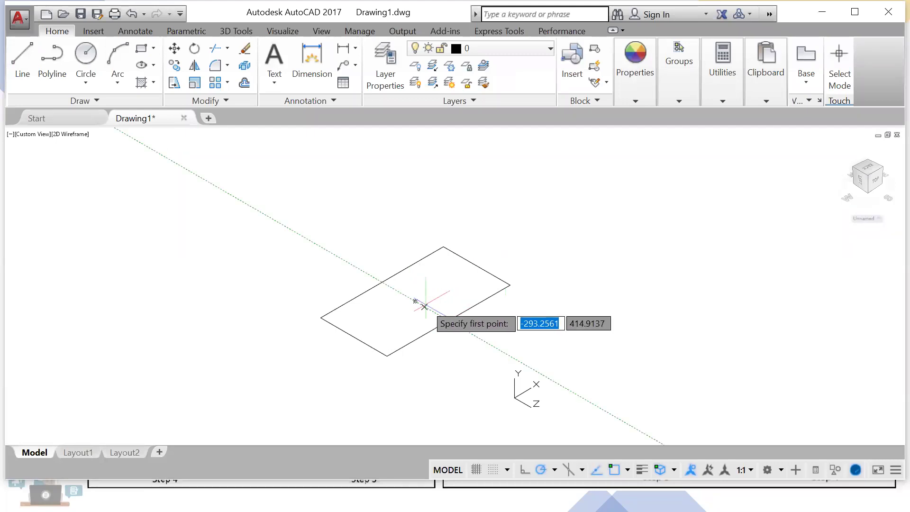
pyautogui.click(416, 300)
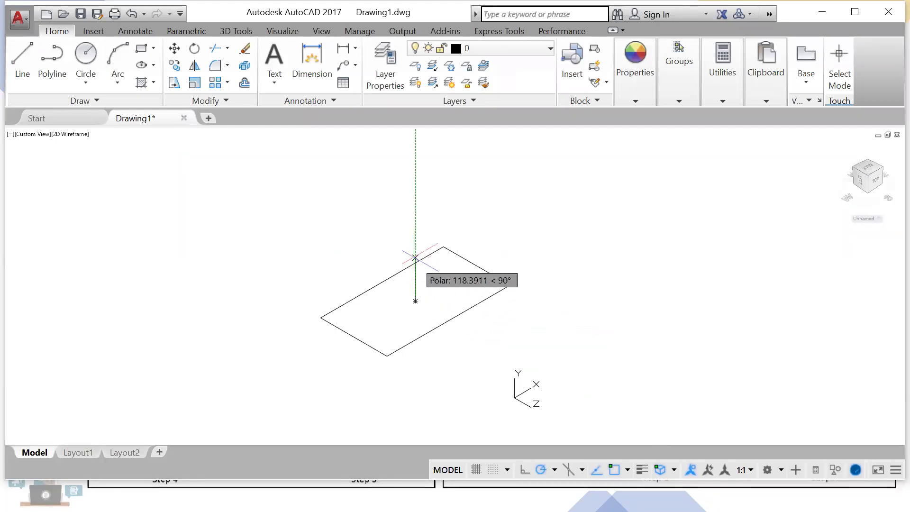
pyautogui.click(415, 222)
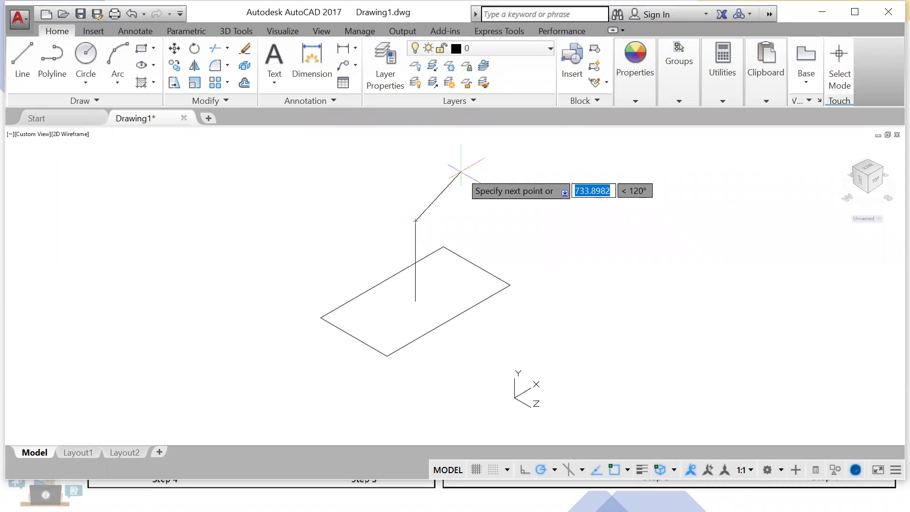
# Step: Try adding a segment offset 20 in X and 45 in Y from the vertical line's top, plus a freehand segment parallel to X
pyautogui.write('20')
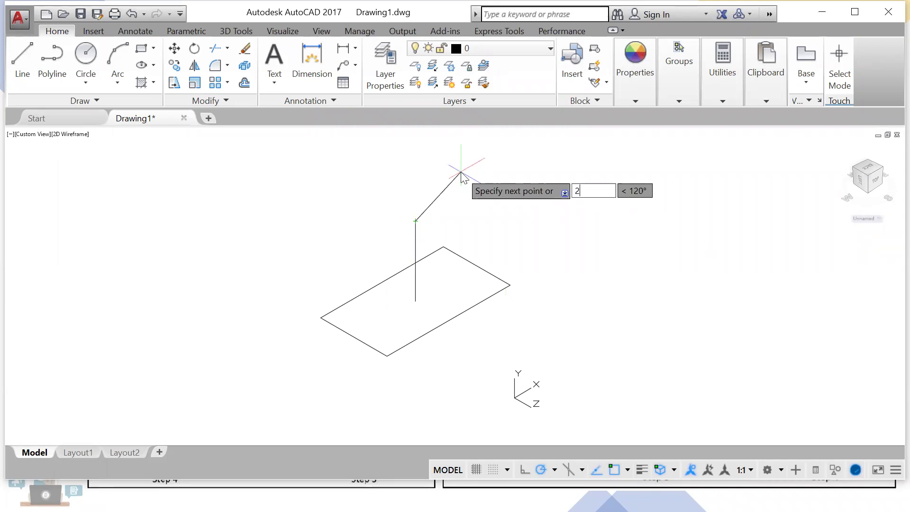
pyautogui.press('Tab')
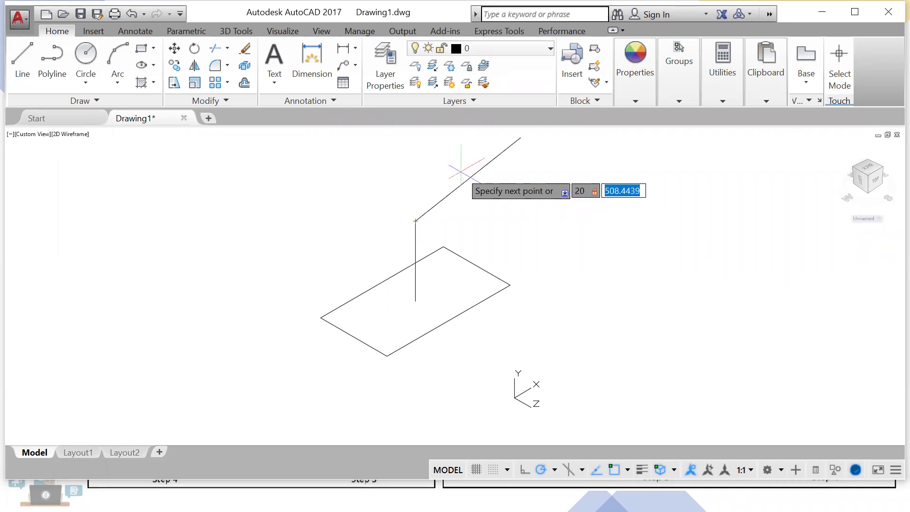
pyautogui.write('45')
pyautogui.press('Return')
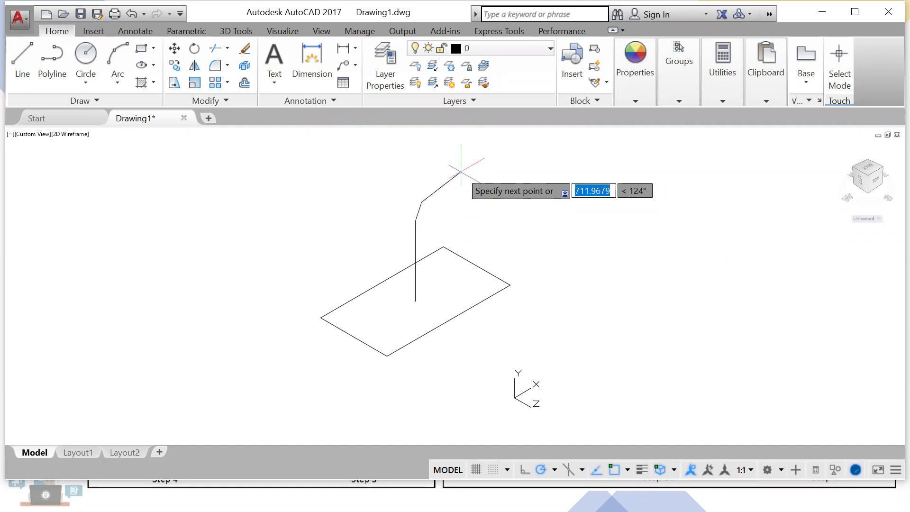
pyautogui.moveTo(465, 226); pyautogui.dragTo(449, 242, button='middle')
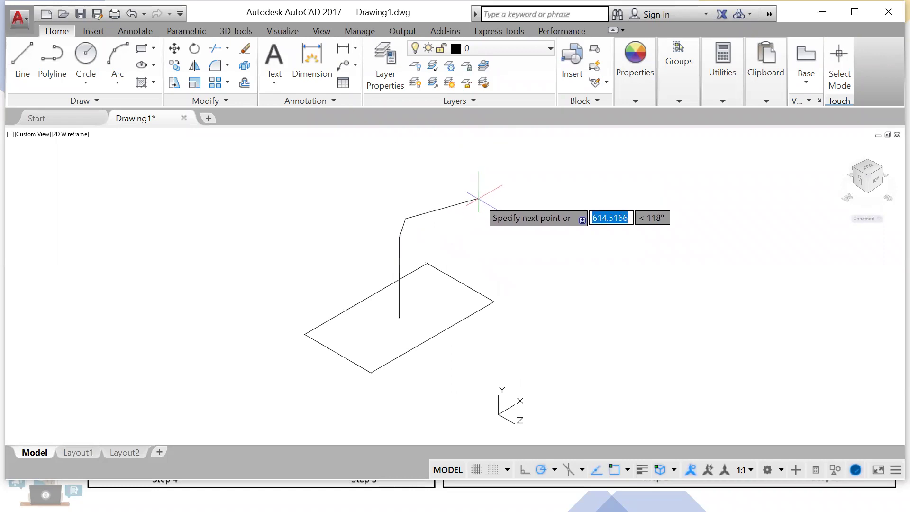
pyautogui.click(481, 175)
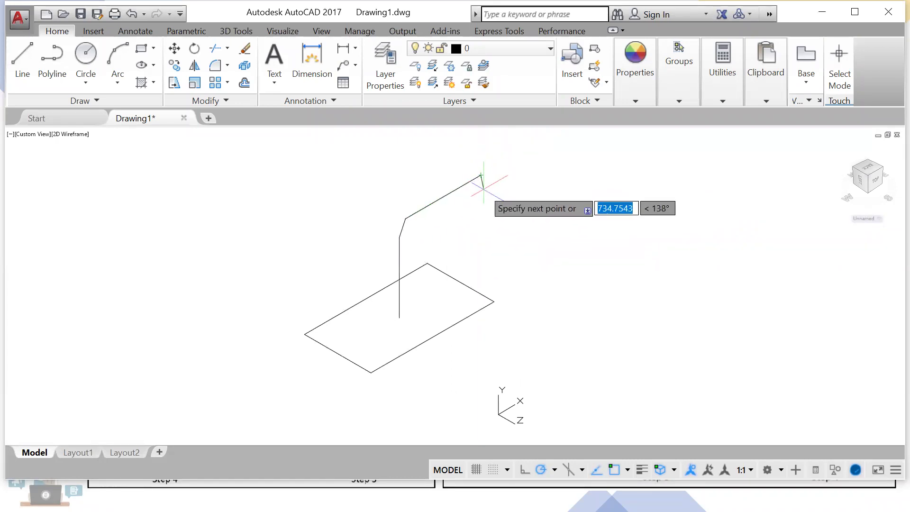
pyautogui.press('Escape')
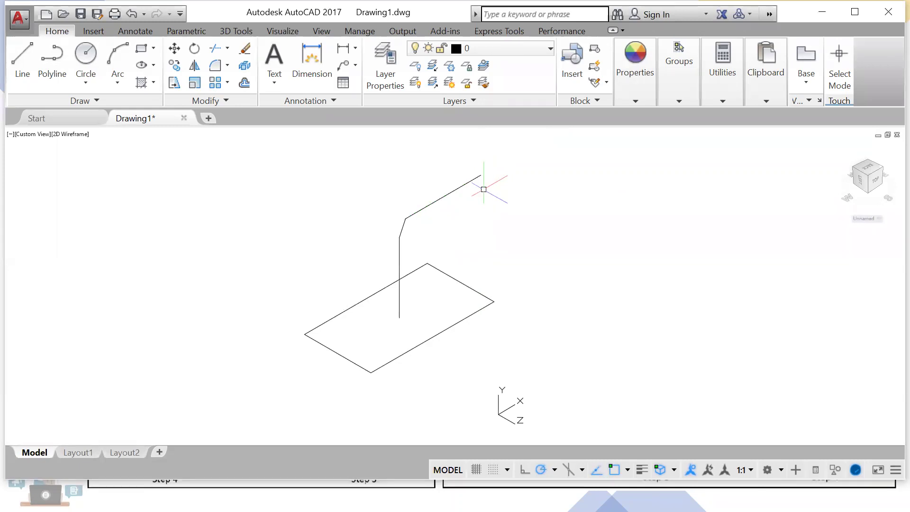
pyautogui.keyDown('shift'); pyautogui.rightClick(473, 261); pyautogui.keyUp('shift')
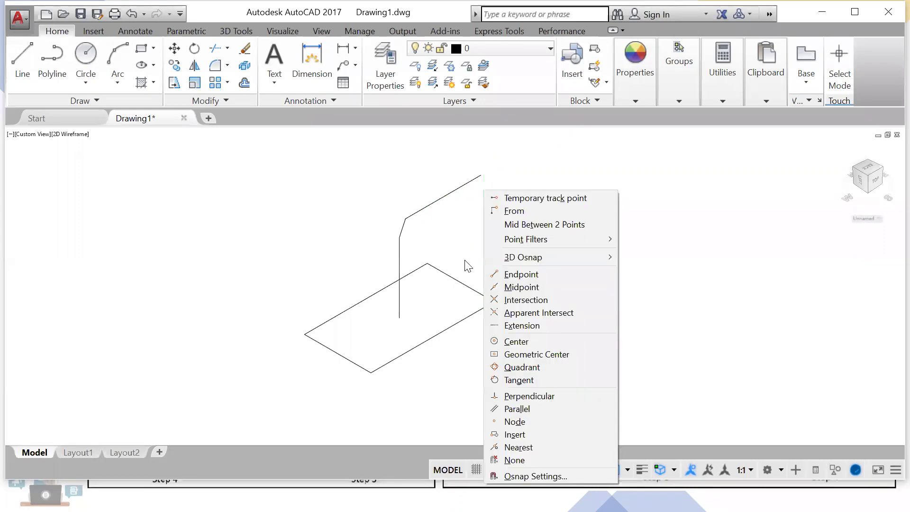
pyautogui.click(465, 260)
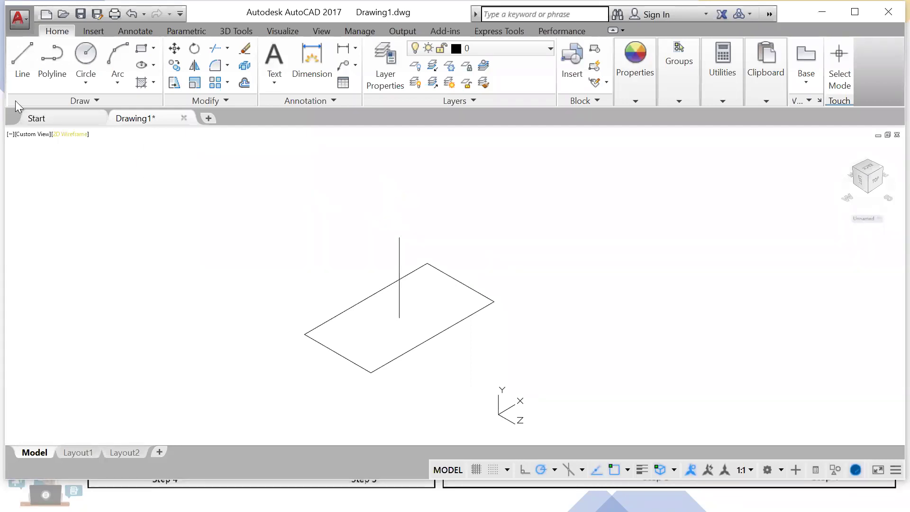
# Step: Draw a freehand diagonal line from the top of the vertical line, continued by a horizontal segment along the X axis
pyautogui.click(22, 59)
pyautogui.click(399, 237)
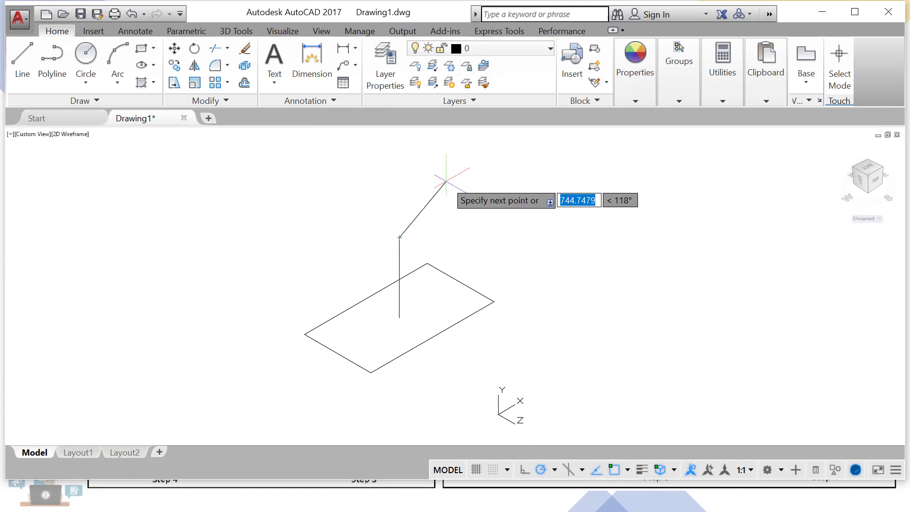
pyautogui.keyDown('shift'); pyautogui.moveTo(444, 203); pyautogui.dragTo(396, 178, button='middle'); pyautogui.keyUp('shift')
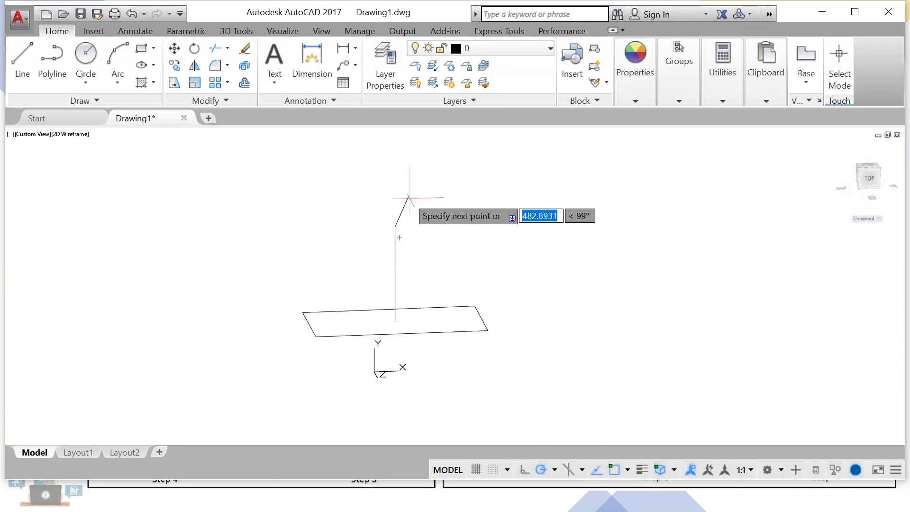
pyautogui.click(448, 182)
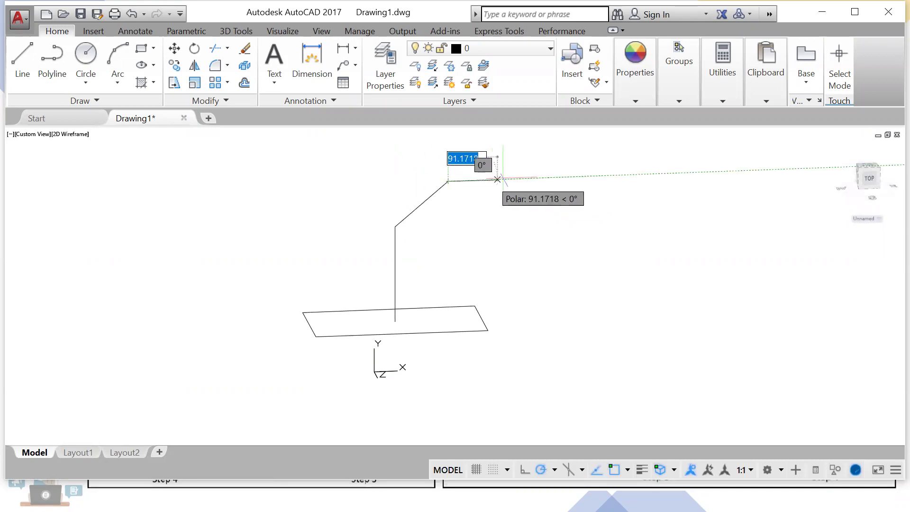
pyautogui.click(547, 178)
pyautogui.press('Return')
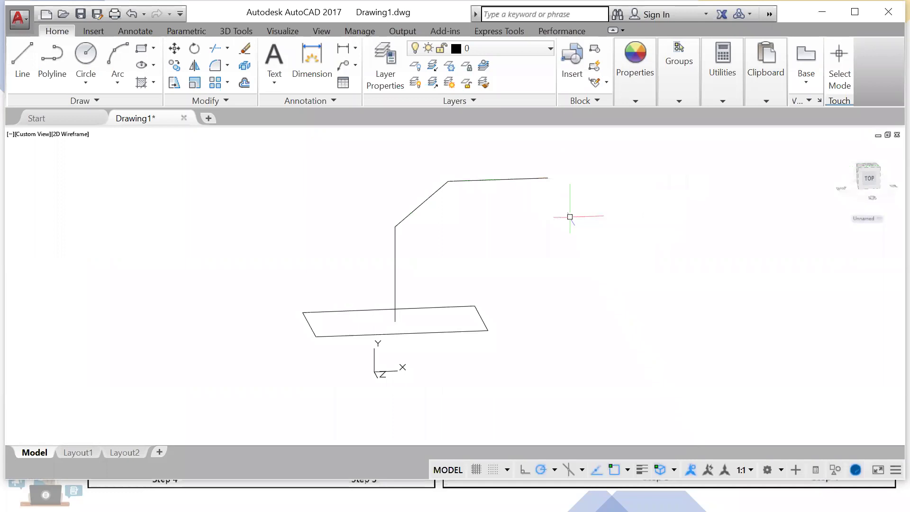
# Step: Select the connected vertical, diagonal and horizontal line segments above the rectangle
pyautogui.click(398, 265)
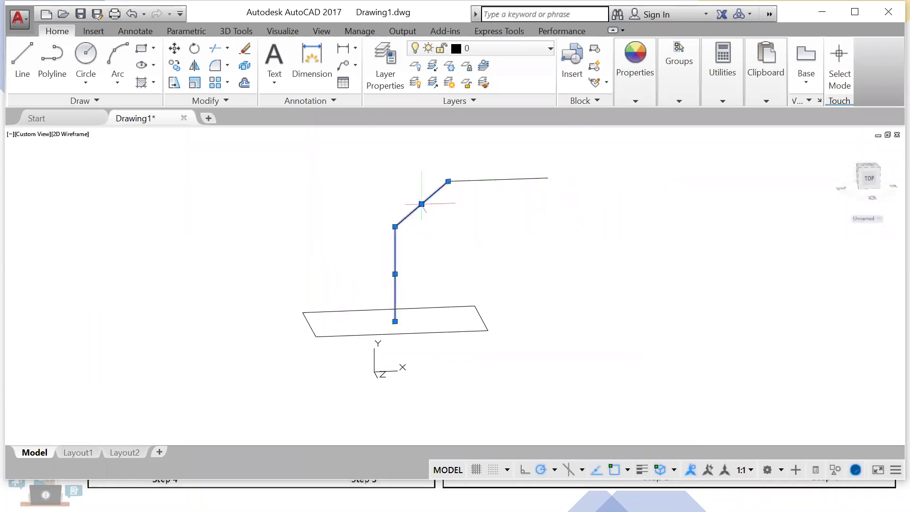
pyautogui.click(476, 181)
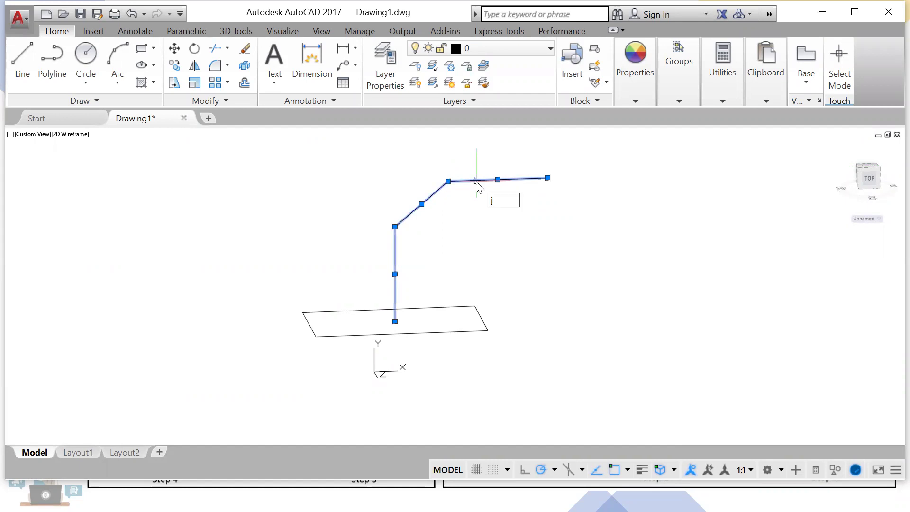
# Step: Try to join the vertical, slanted and upper lines into one path, and undo the join
pyautogui.press('Return')
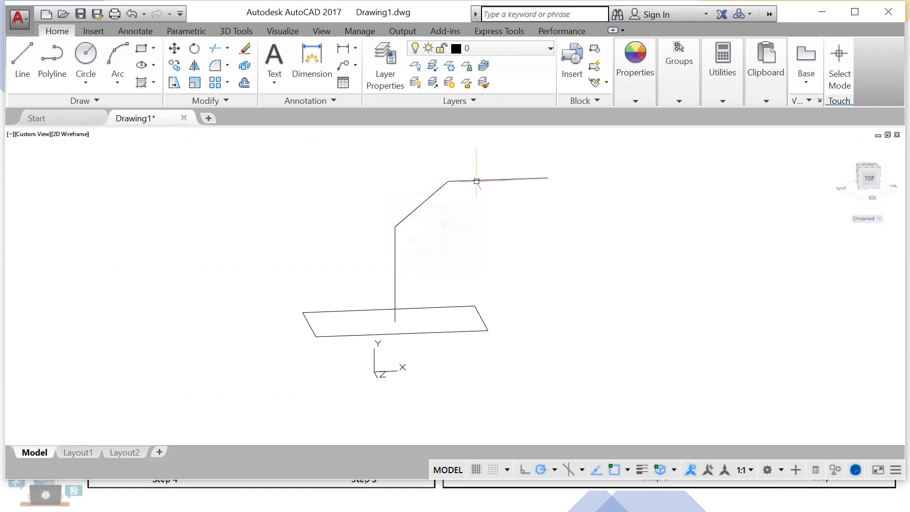
pyautogui.press('Escape')
pyautogui.keyDown('shift'); pyautogui.moveTo(501, 253); pyautogui.dragTo(474, 263, button='middle'); pyautogui.keyUp('shift')
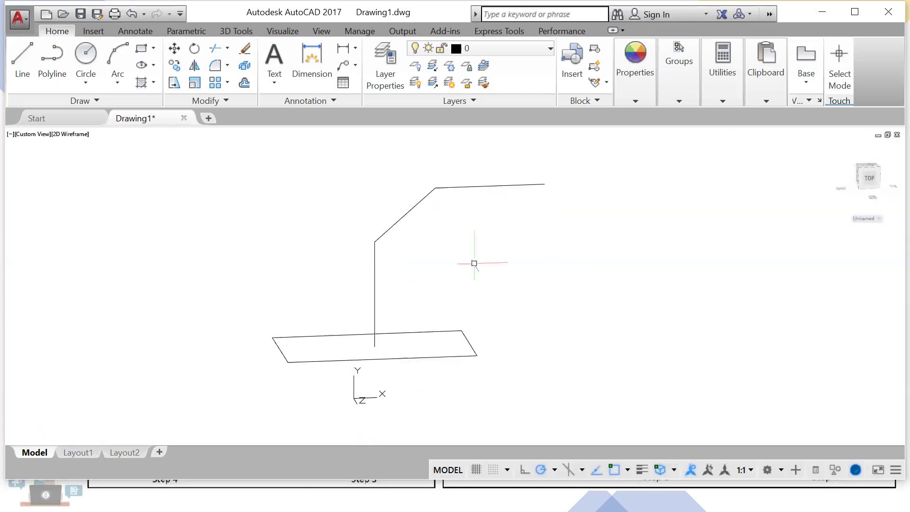
pyautogui.click(404, 211)
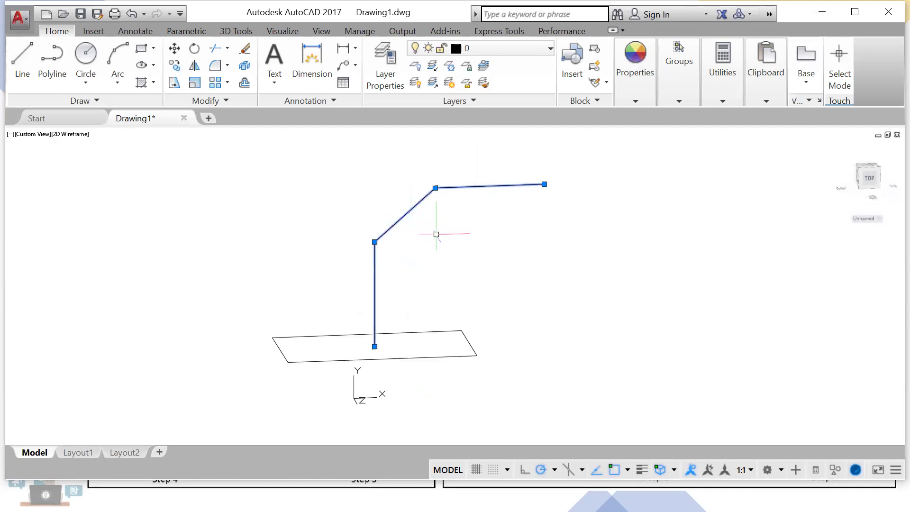
pyautogui.press('Escape')
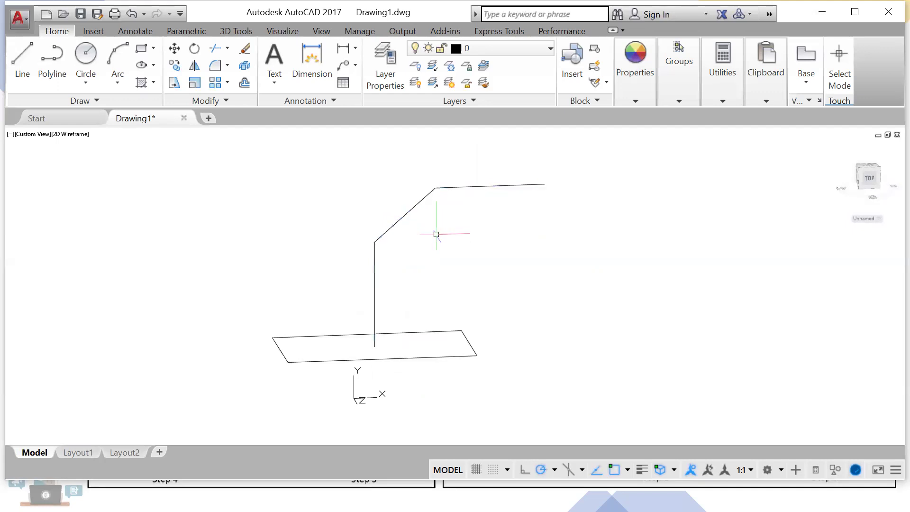
pyautogui.scroll(-1, 436, 235)
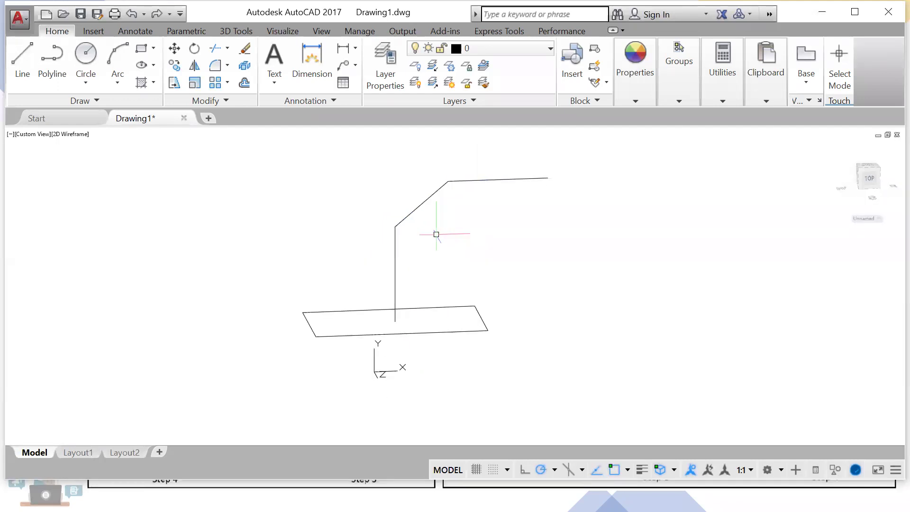
# Step: Delete the slanted line and the upper line, keeping the vertical line and the base rectangle
pyautogui.click(418, 212)
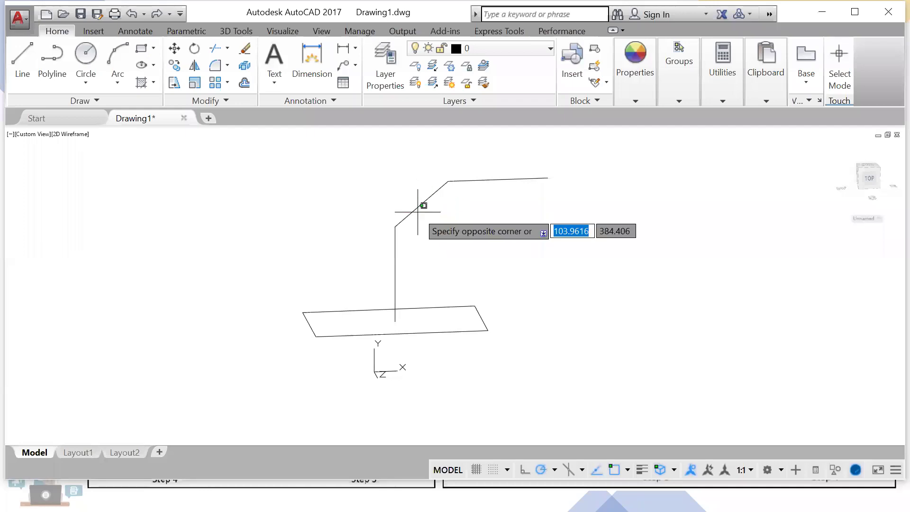
pyautogui.click(433, 221)
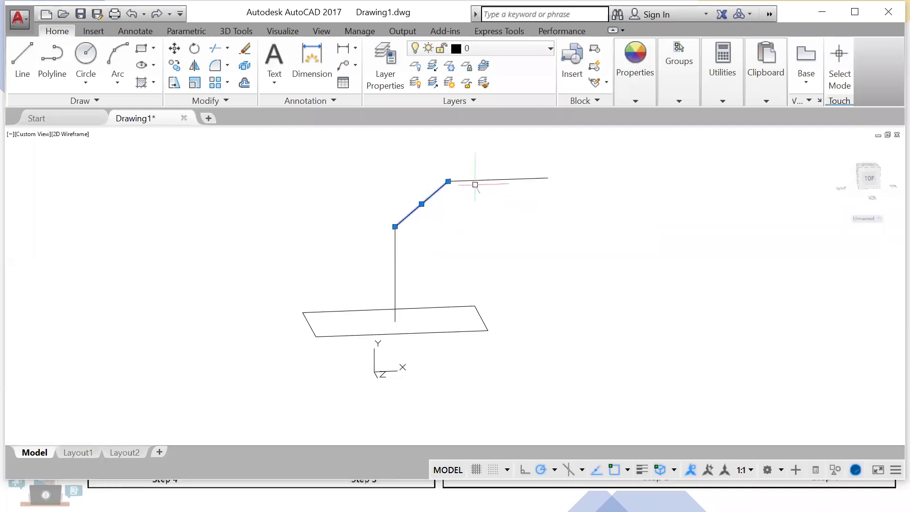
pyautogui.press('Delete')
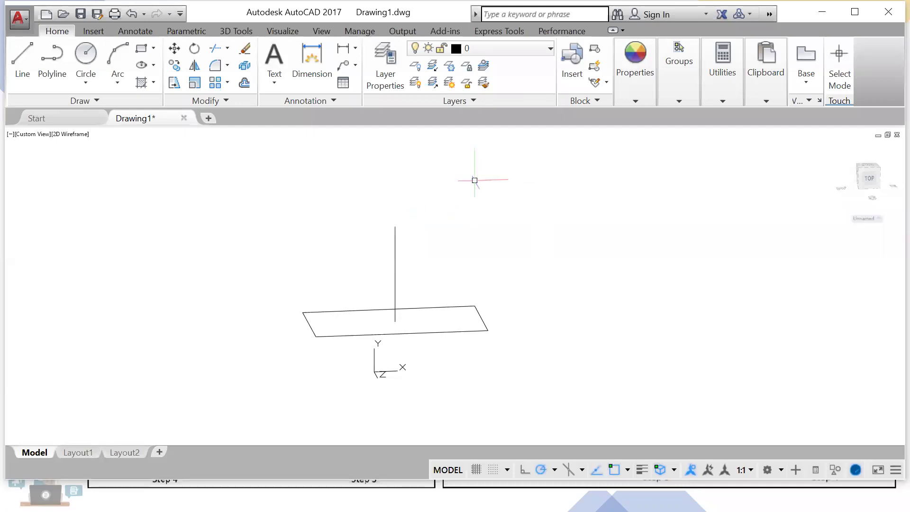
# Step: Draw a line 500 long at 4° from the top of the vertical line and continue it with a shorter horizontal segment at 0°
pyautogui.click(26, 71)
pyautogui.click(395, 226)
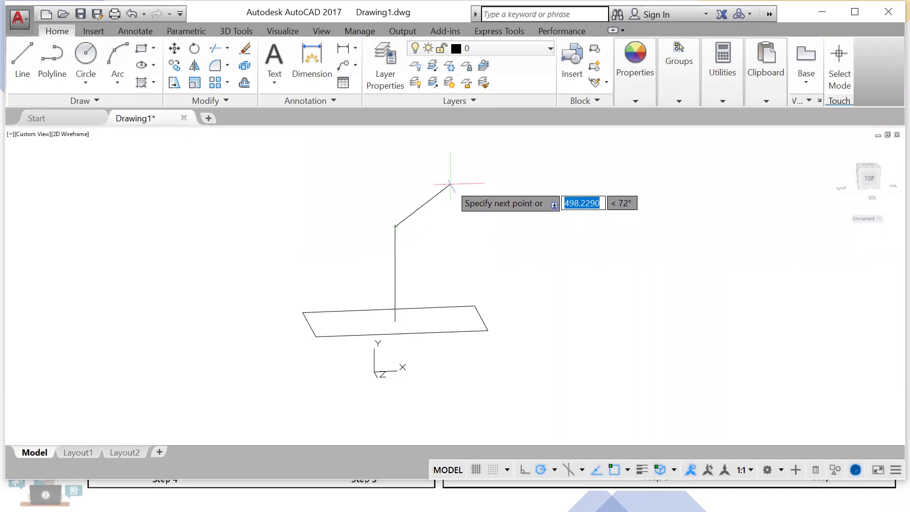
pyautogui.write('500')
pyautogui.press('Tab')
pyautogui.write('4')
pyautogui.press('Return')
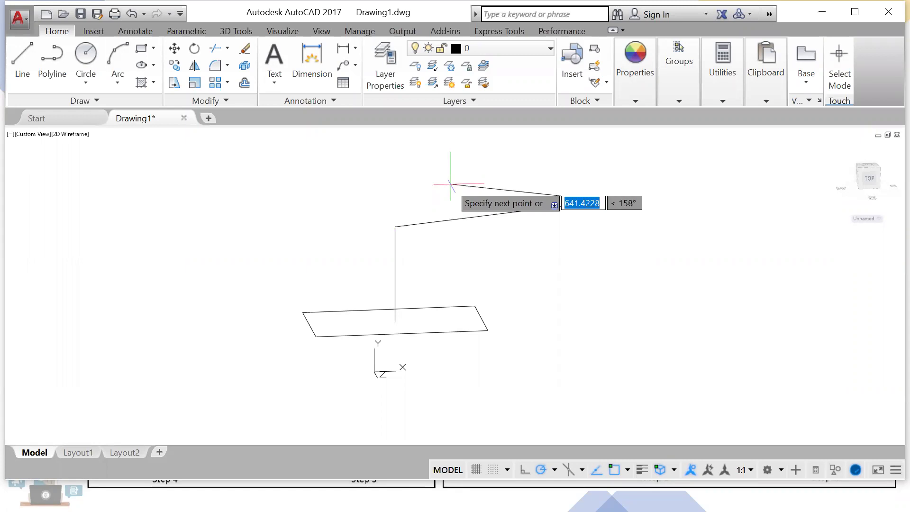
pyautogui.keyDown('shift'); pyautogui.moveTo(571, 230); pyautogui.dragTo(580, 207, button='middle'); pyautogui.keyUp('shift')
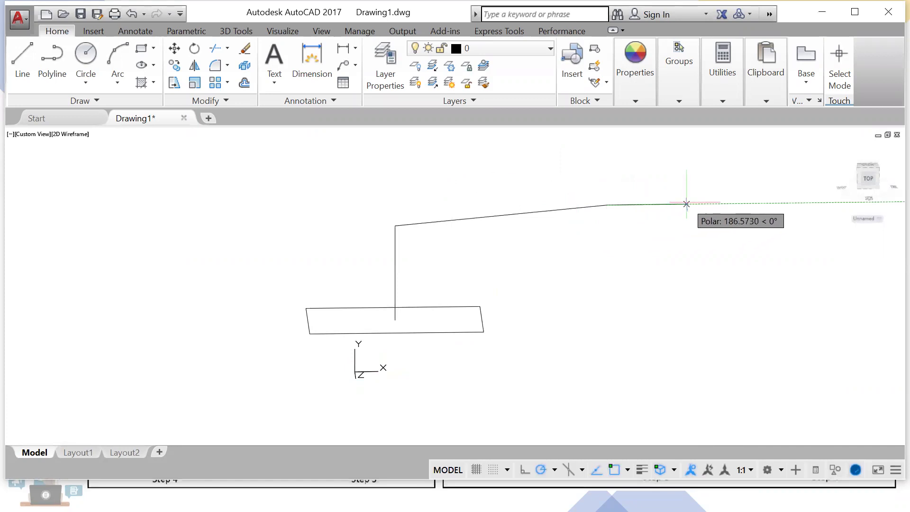
pyautogui.click(717, 204)
pyautogui.press('Escape')
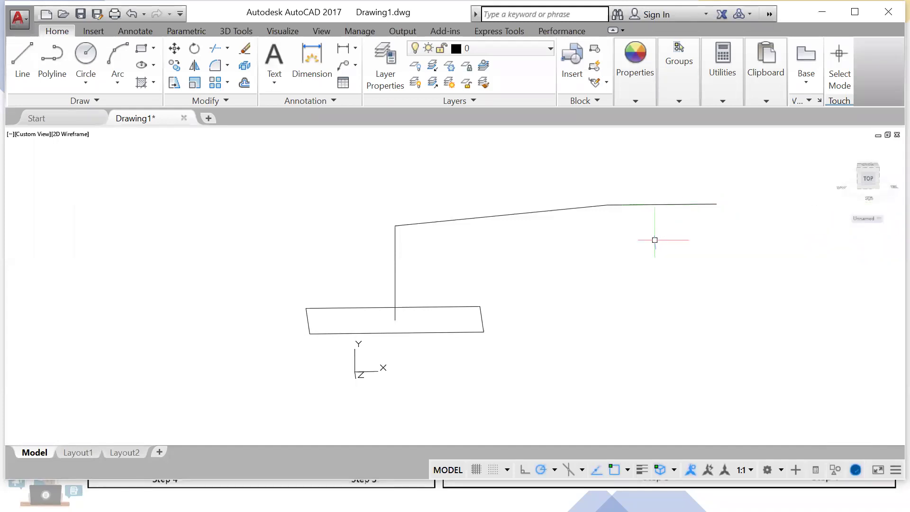
# Step: Join the vertical line, the sloped line and the end segment into a single path
pyautogui.keyDown('shift'); pyautogui.moveTo(571, 260); pyautogui.dragTo(471, 264, button='middle'); pyautogui.keyUp('shift')
pyautogui.click(468, 219)
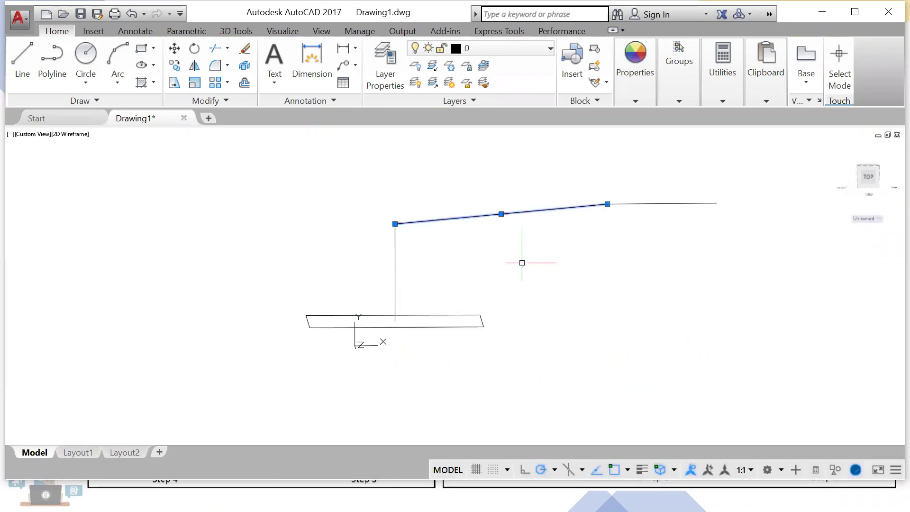
pyautogui.press('Escape')
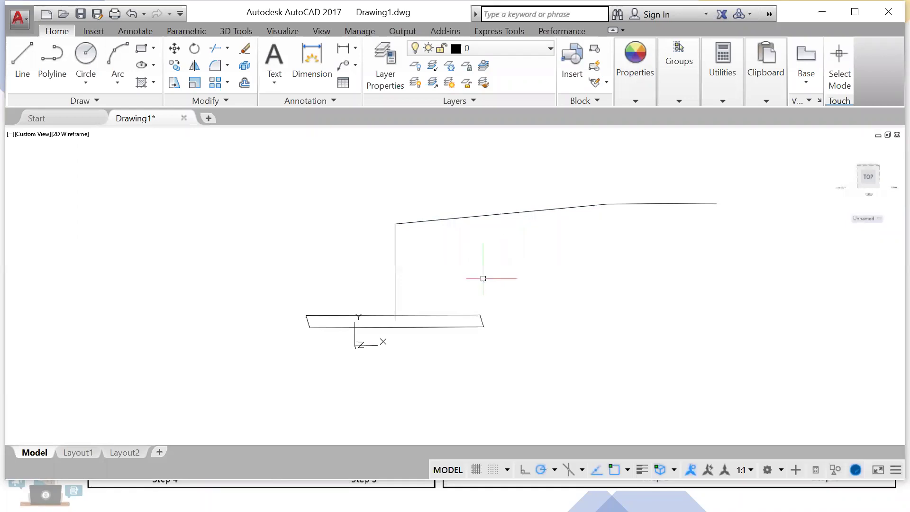
pyautogui.keyDown('shift'); pyautogui.moveTo(448, 287); pyautogui.dragTo(468, 301, button='middle'); pyautogui.keyUp('shift')
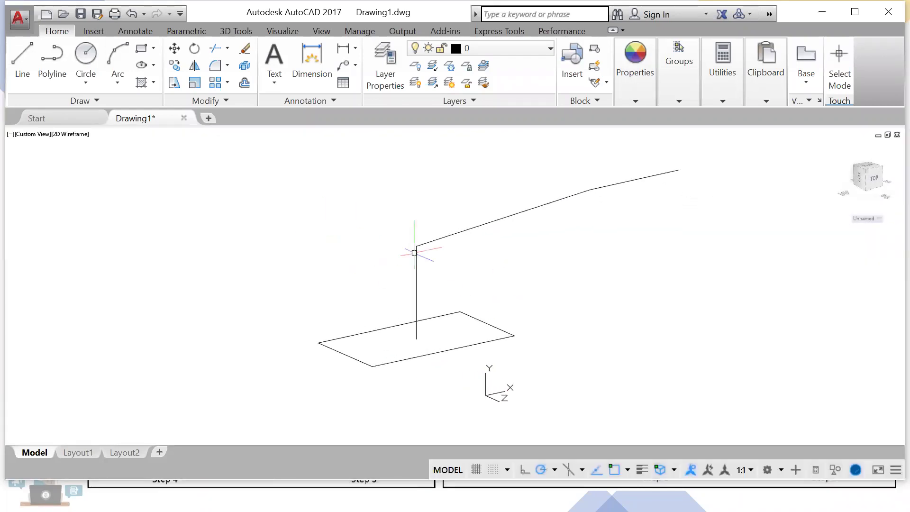
pyautogui.click(478, 224)
pyautogui.click(624, 185)
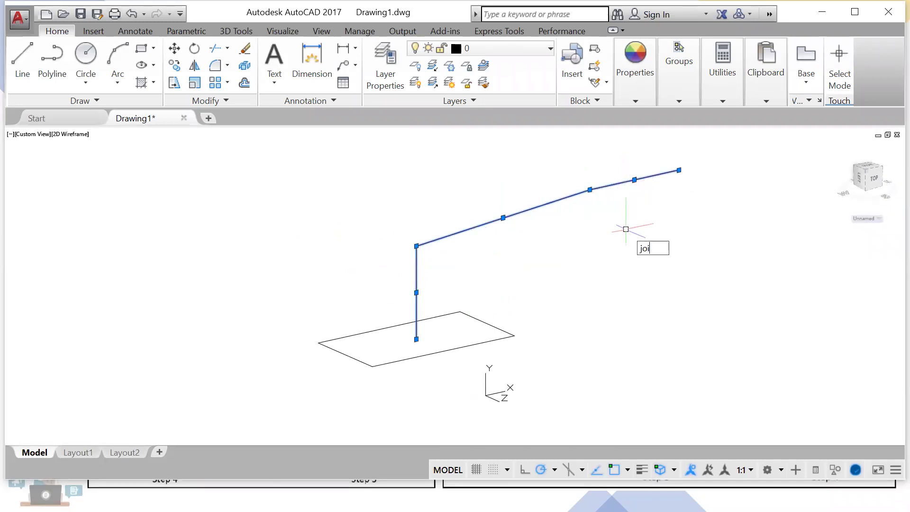
pyautogui.press('Return')
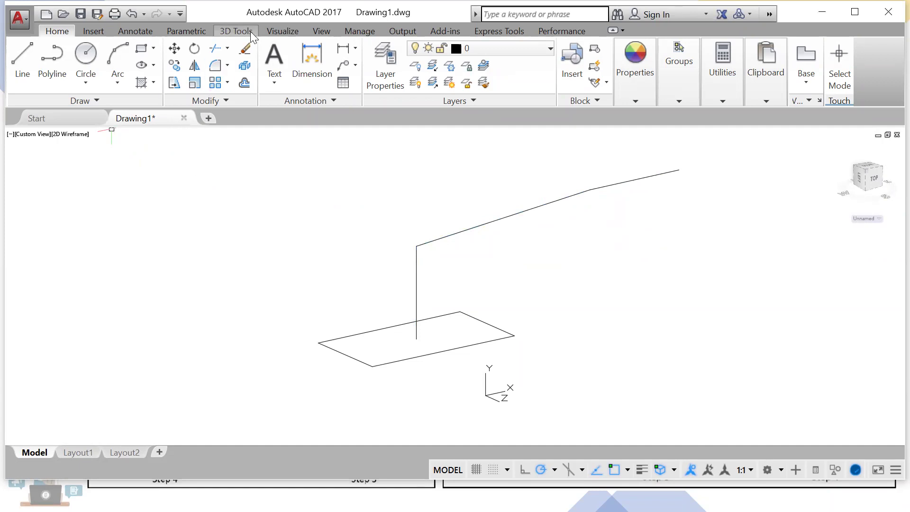
# Step: Sweep the base rectangle along the joined path
pyautogui.click(236, 31)
pyautogui.click(191, 74)
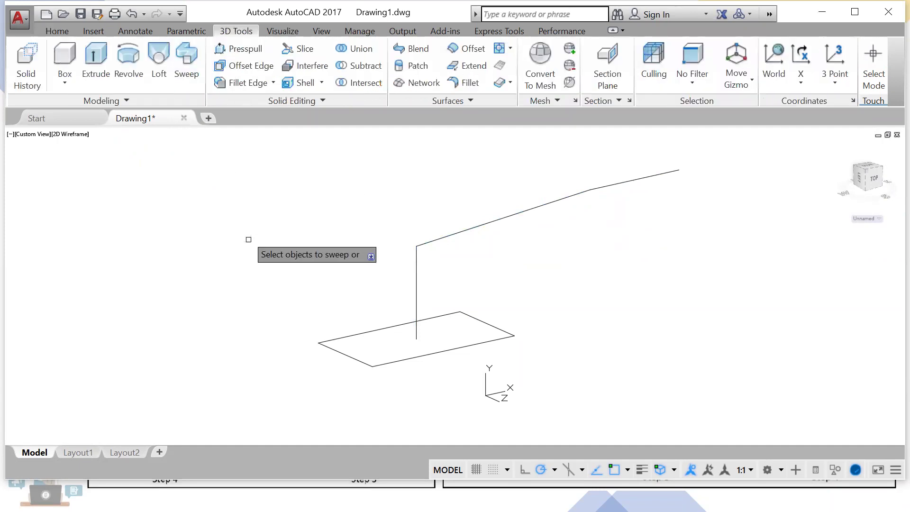
pyautogui.click(335, 339)
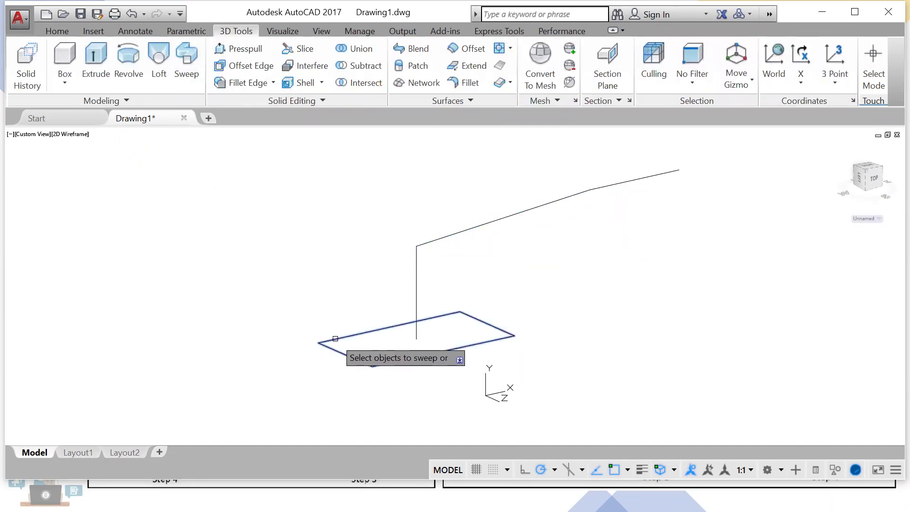
pyautogui.press('Return')
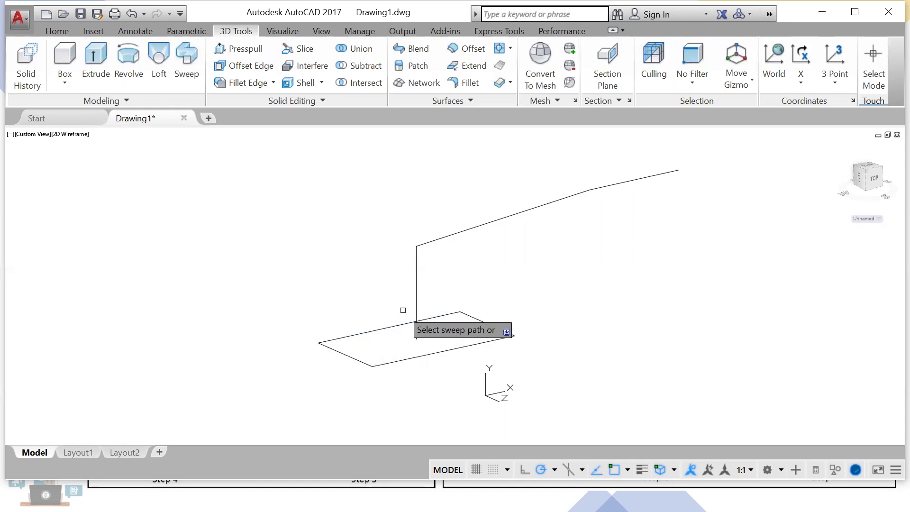
pyautogui.click(416, 301)
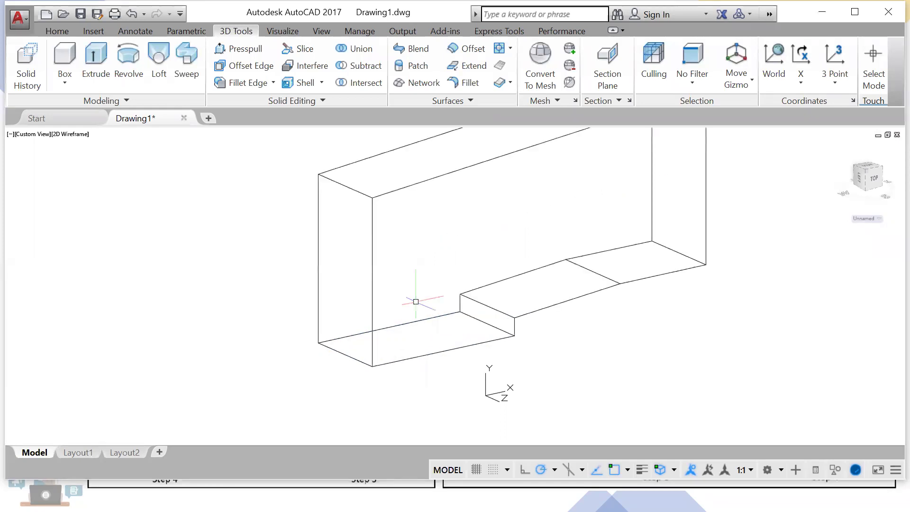
# Step: Set the visual style to Conceptual and examine the swept solid from another angle
pyautogui.keyDown('shift'); pyautogui.moveTo(589, 334); pyautogui.dragTo(578, 350, button='middle'); pyautogui.keyUp('shift')
pyautogui.scroll(-5, 553, 327)
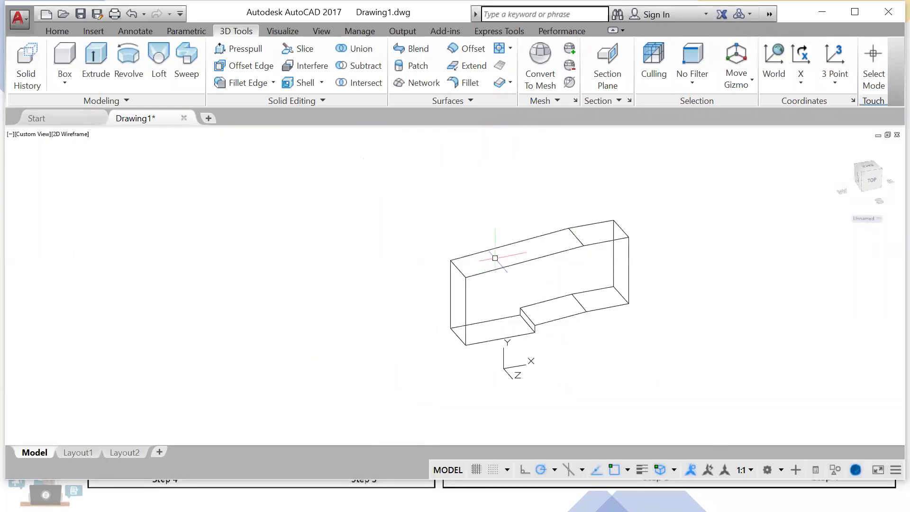
pyautogui.click(69, 136)
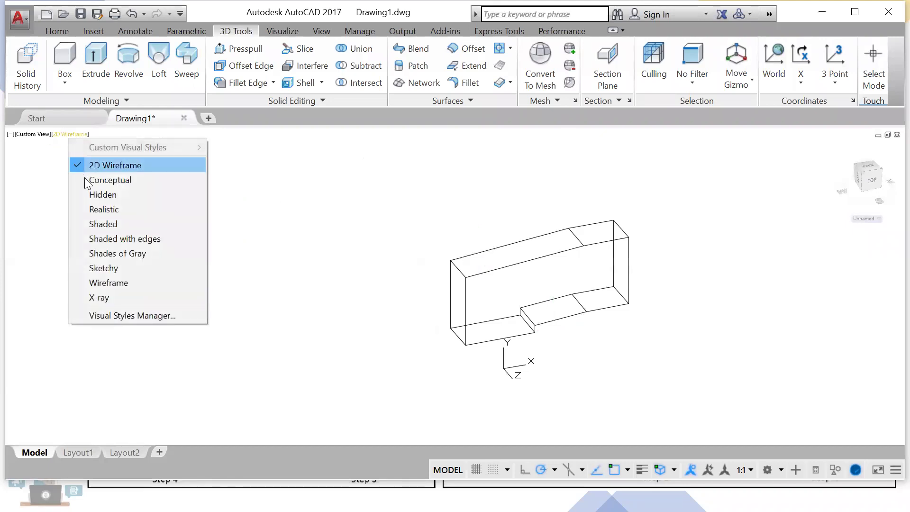
pyautogui.click(86, 181)
pyautogui.keyDown('shift'); pyautogui.moveTo(552, 332); pyautogui.dragTo(590, 346, button='middle'); pyautogui.keyUp('shift')
# Step: Undo the visual style change and the sweep, back to the rectangle and the joined path
pyautogui.hotkey('ctrl', 'z')
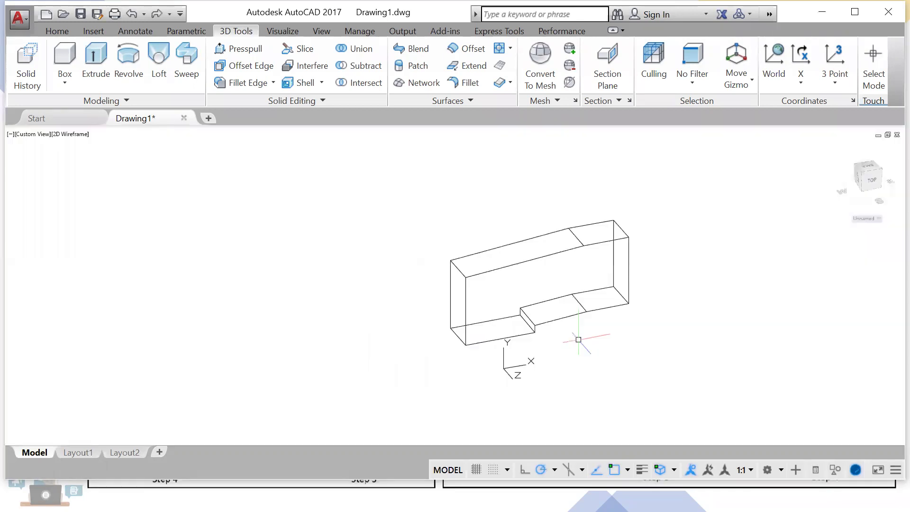
pyautogui.hotkey('ctrl', 'z')
pyautogui.hotkey('ctrl', 'z')
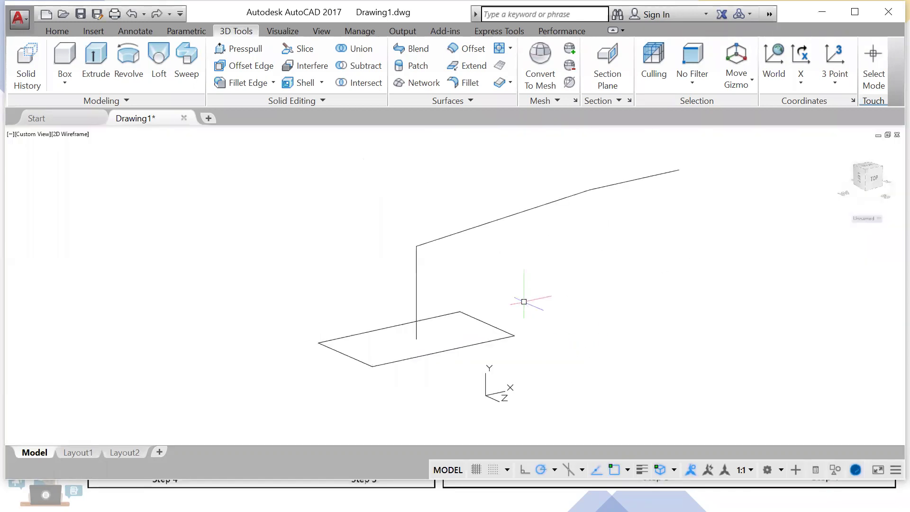
# Step: Extrude the base rectangle with the Path option, using the joined line as the extrusion path
pyautogui.click(98, 65)
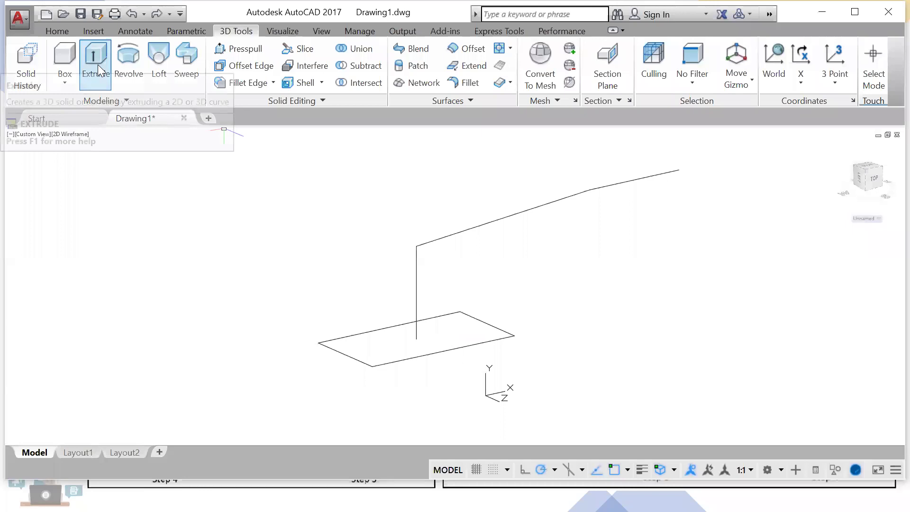
pyautogui.click(337, 337)
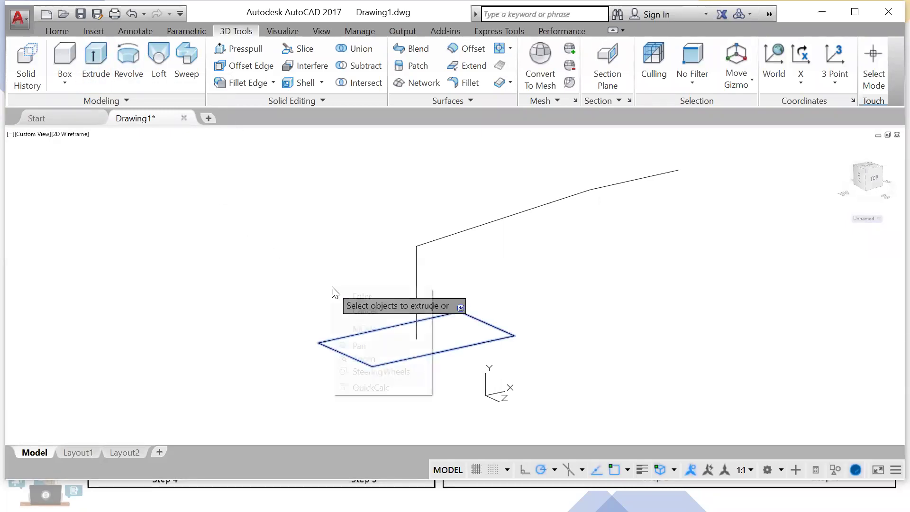
pyautogui.rightClick(332, 286)
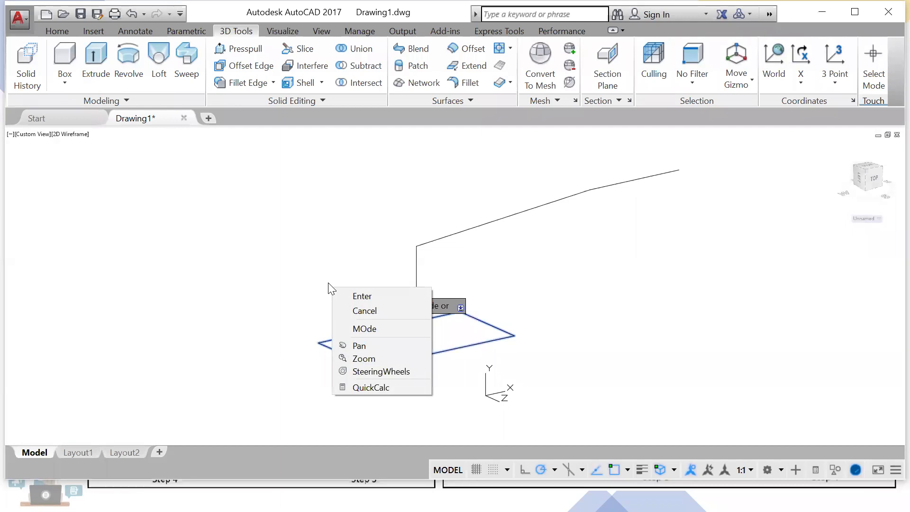
pyautogui.click(337, 295)
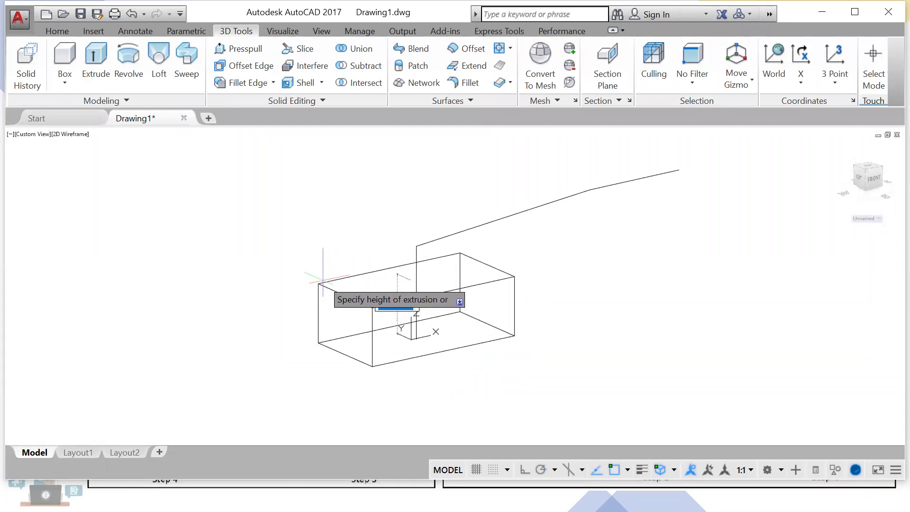
pyautogui.rightClick(301, 271)
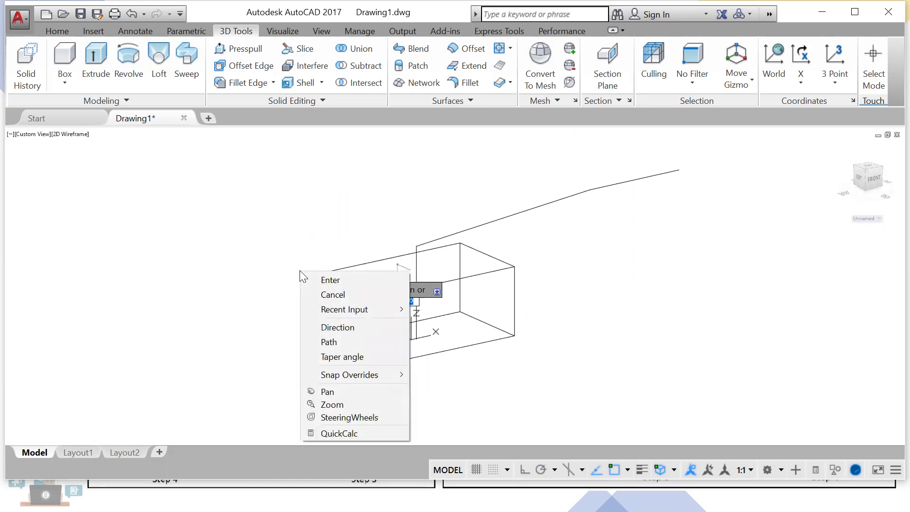
pyautogui.click(330, 343)
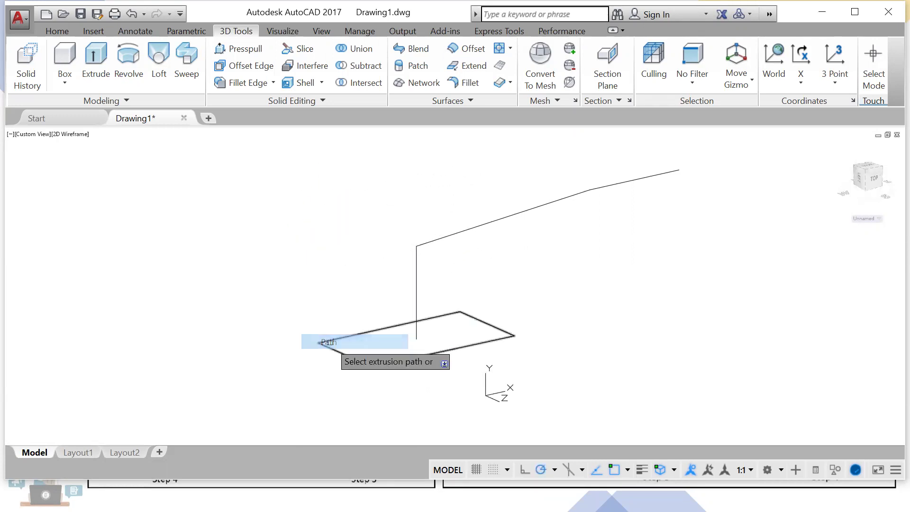
pyautogui.click(416, 284)
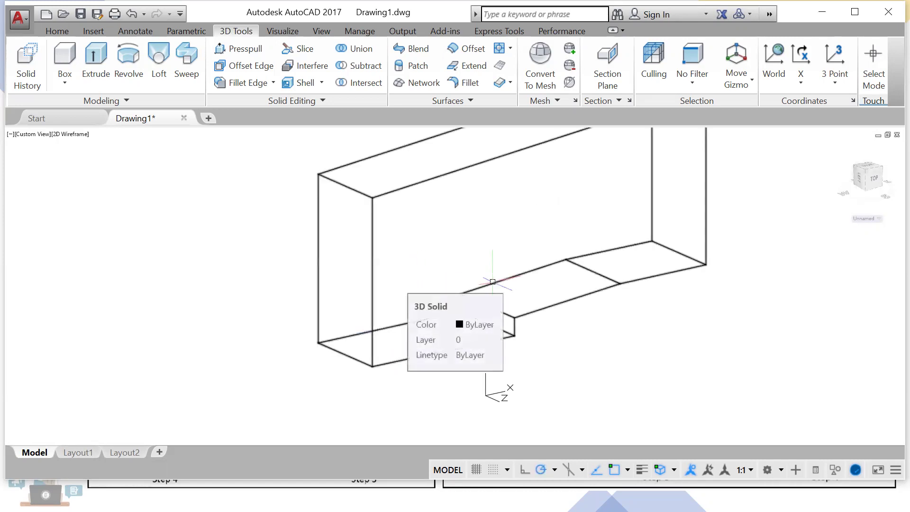
pyautogui.moveTo(496, 243); pyautogui.dragTo(482, 271, button='middle')
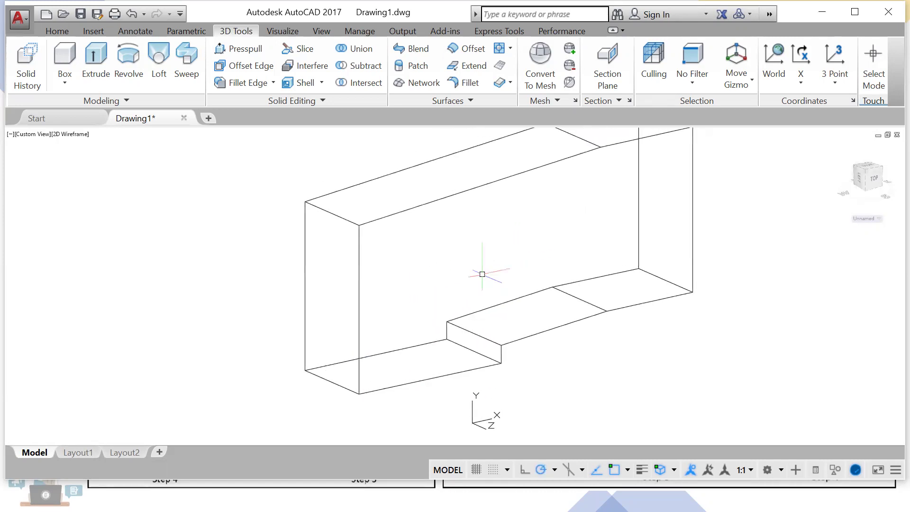
# Step: Open the existing drawing Tes3 from the Gambar Teknik folder
pyautogui.click(70, 119)
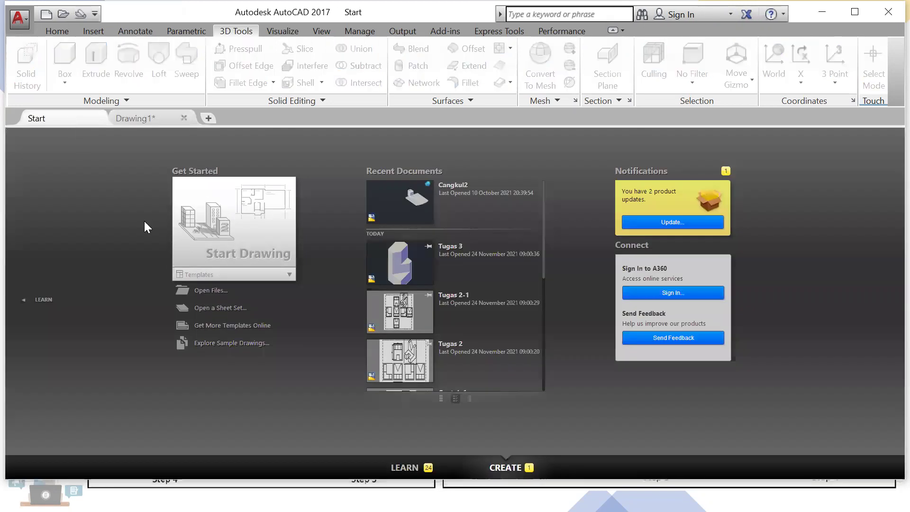
pyautogui.click(200, 291)
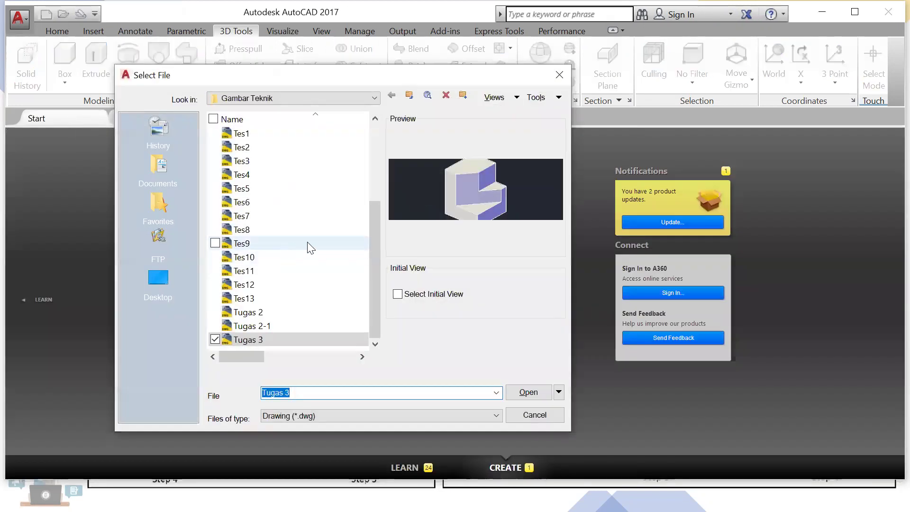
pyautogui.scroll(3, 309, 243)
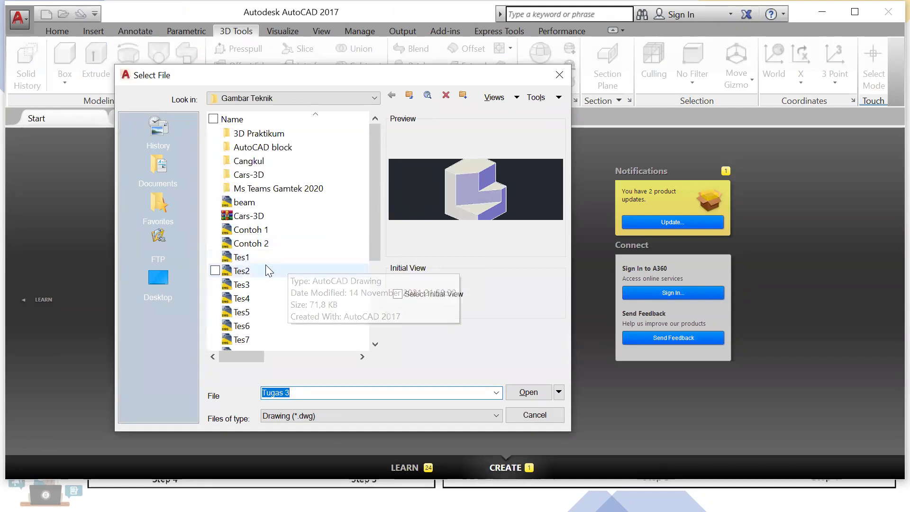
pyautogui.click(259, 283)
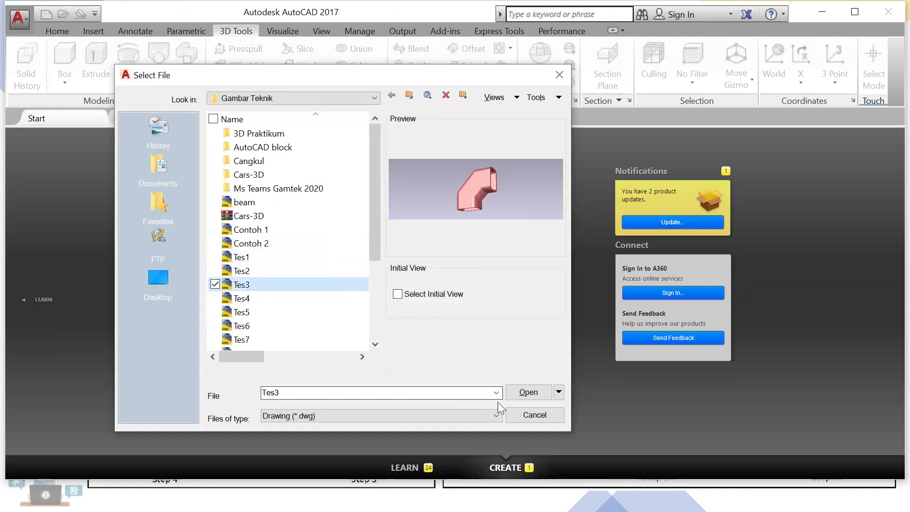
pyautogui.click(525, 393)
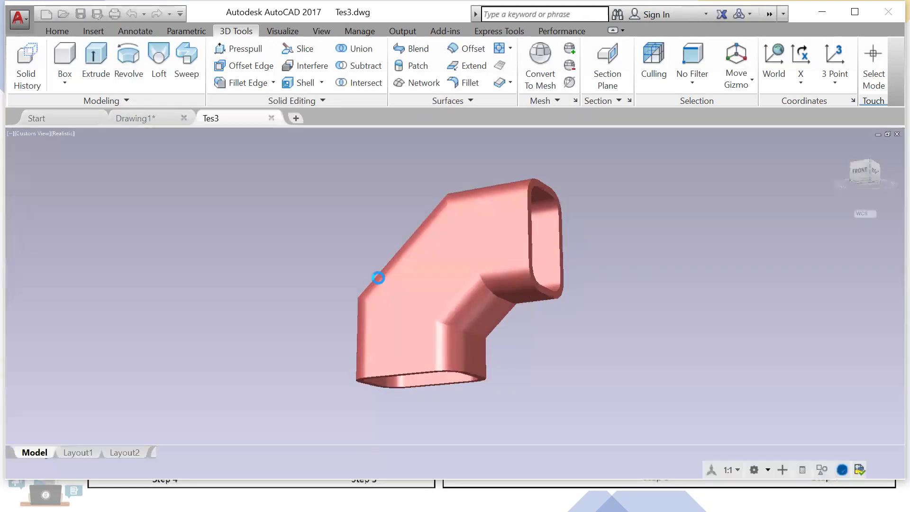
# Step: Set the pipe elbow's visual style to 2D Wireframe, orbit around its hollow body and look at the Shell command variants
pyautogui.click(59, 134)
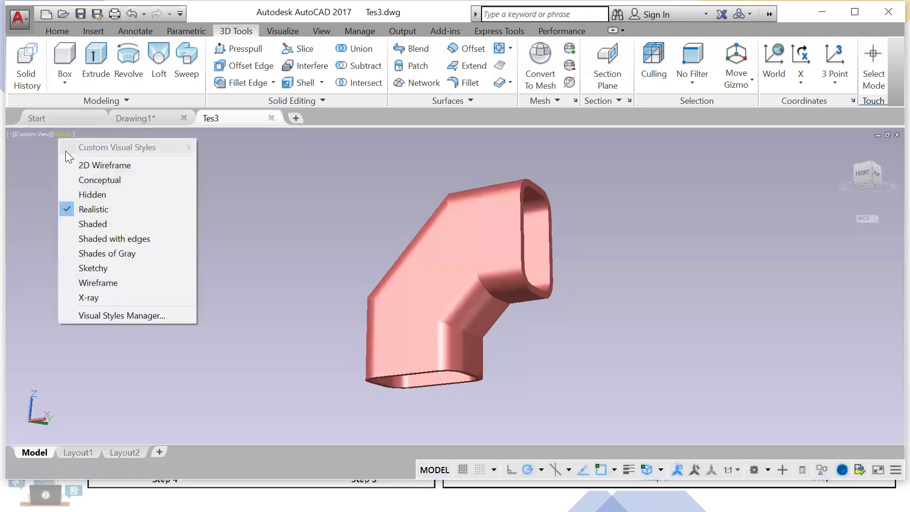
pyautogui.click(76, 162)
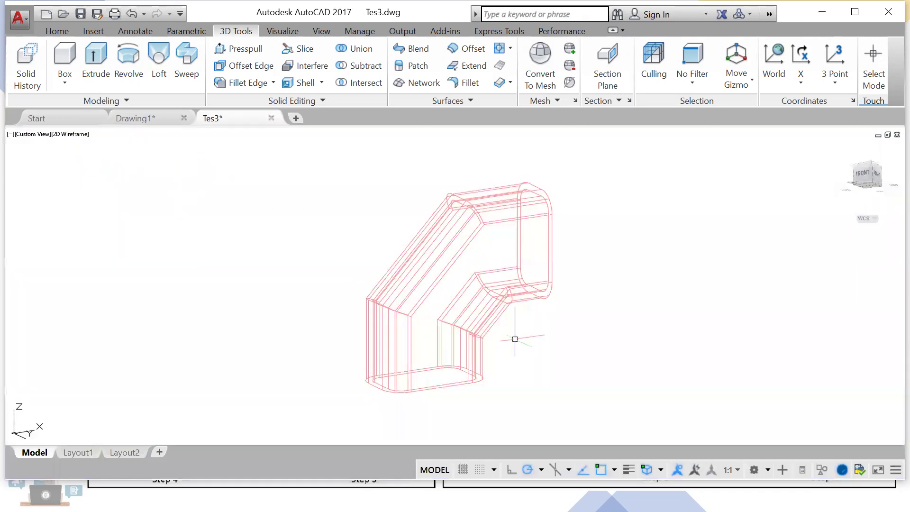
pyautogui.keyDown('shift'); pyautogui.moveTo(515, 339); pyautogui.dragTo(490, 374, button='middle'); pyautogui.keyUp('shift')
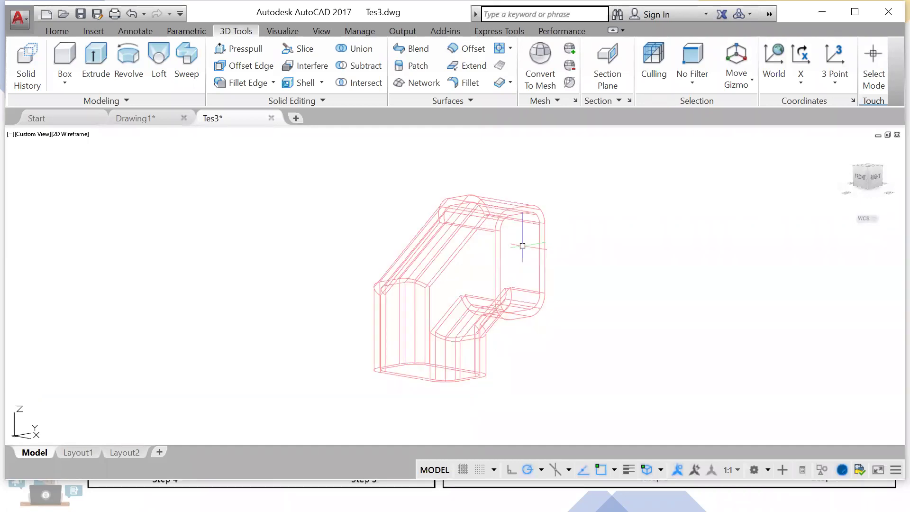
pyautogui.click(321, 84)
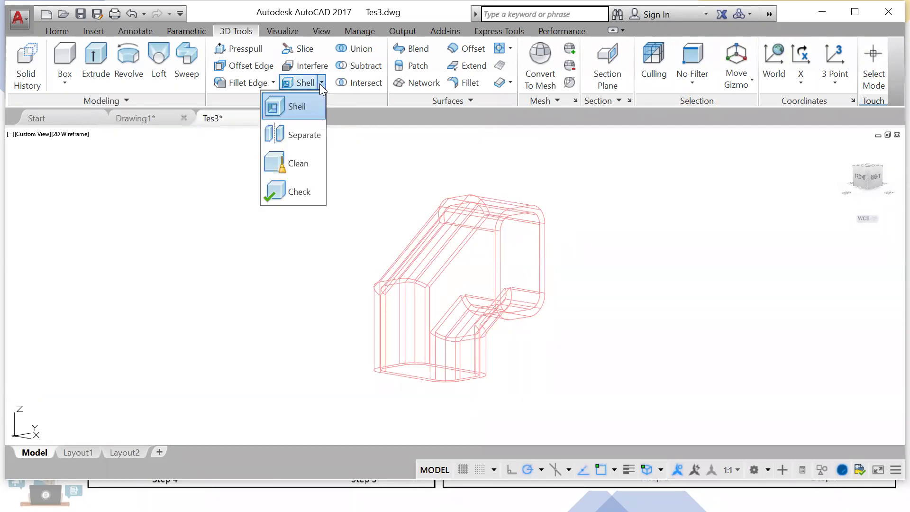
pyautogui.click(386, 216)
# Step: Switch back to Drawing1 and display the path-extruded solid in the Conceptual visual style
pyautogui.click(137, 118)
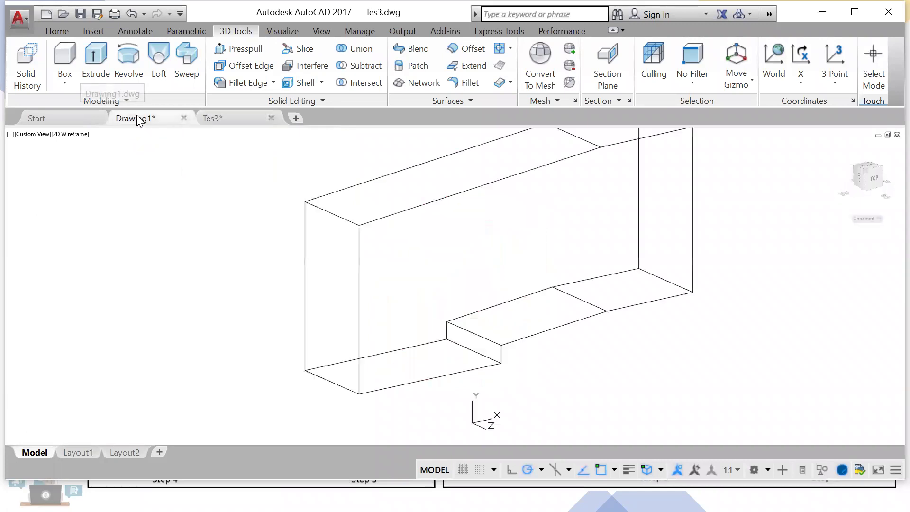
pyautogui.keyDown('shift'); pyautogui.moveTo(476, 298); pyautogui.dragTo(447, 282, button='middle'); pyautogui.keyUp('shift')
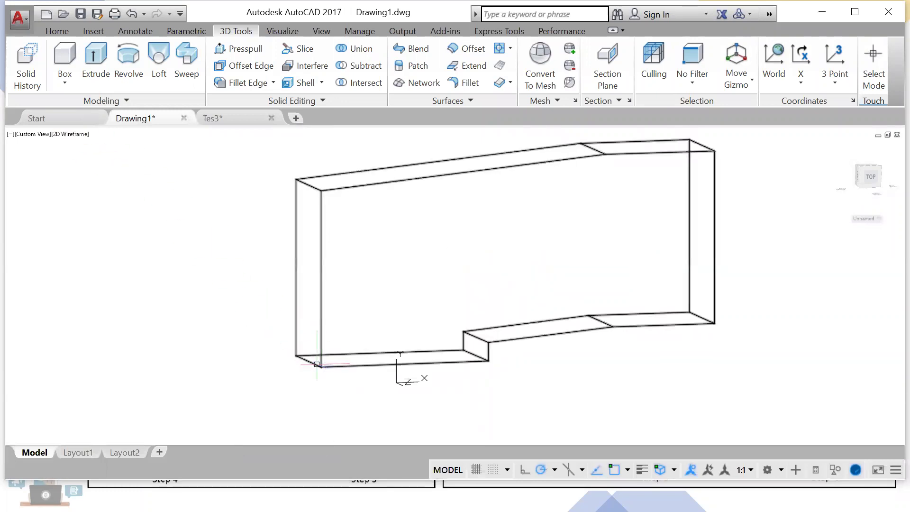
pyautogui.click(74, 135)
pyautogui.click(85, 179)
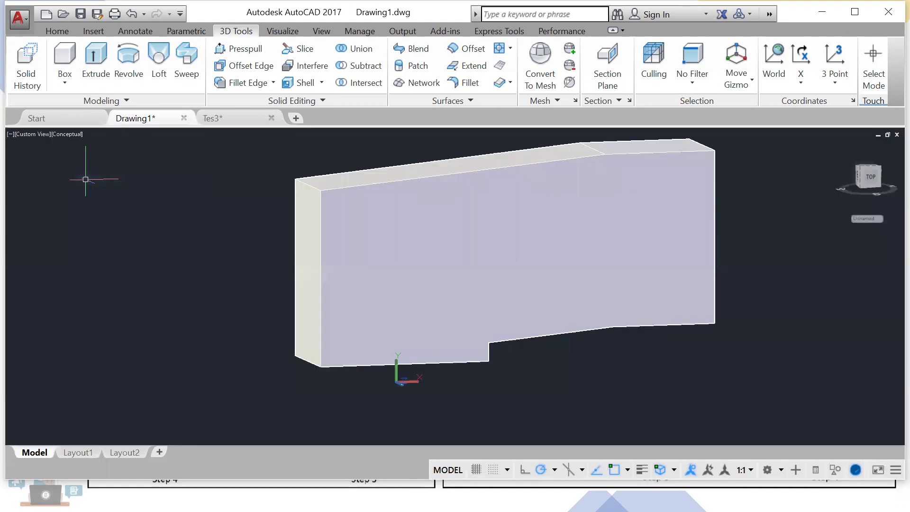
# Step: Shell the extruded solid with an offset distance of 10, removing its far end face and the lower face beside the step
pyautogui.click(288, 85)
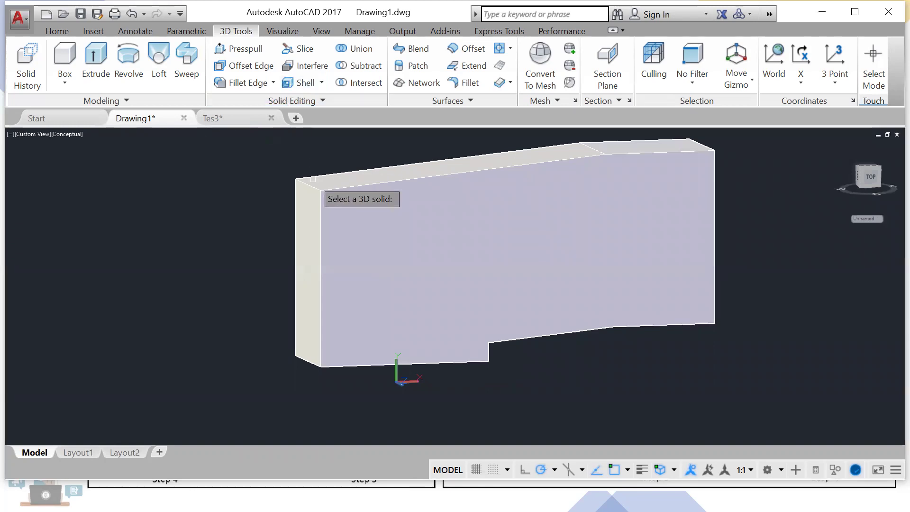
pyautogui.click(320, 193)
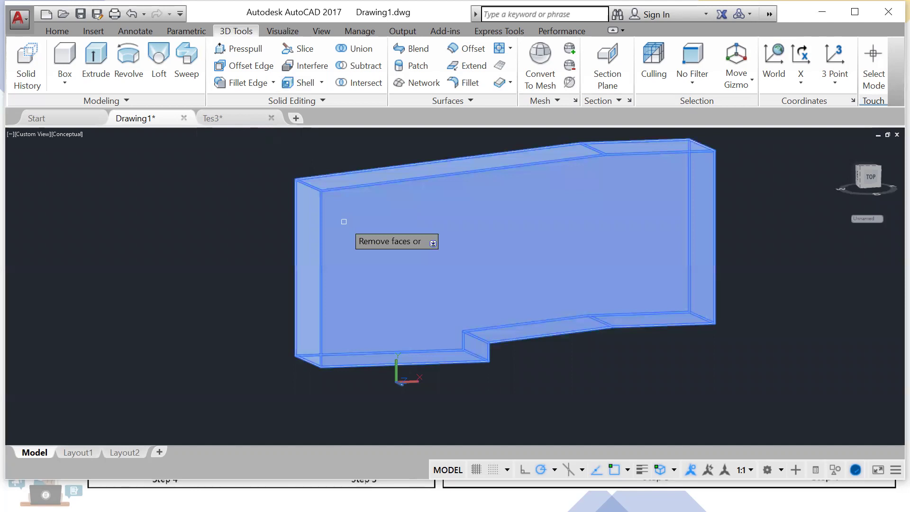
pyautogui.keyDown('shift'); pyautogui.moveTo(370, 309); pyautogui.dragTo(367, 223, button='middle'); pyautogui.keyUp('shift')
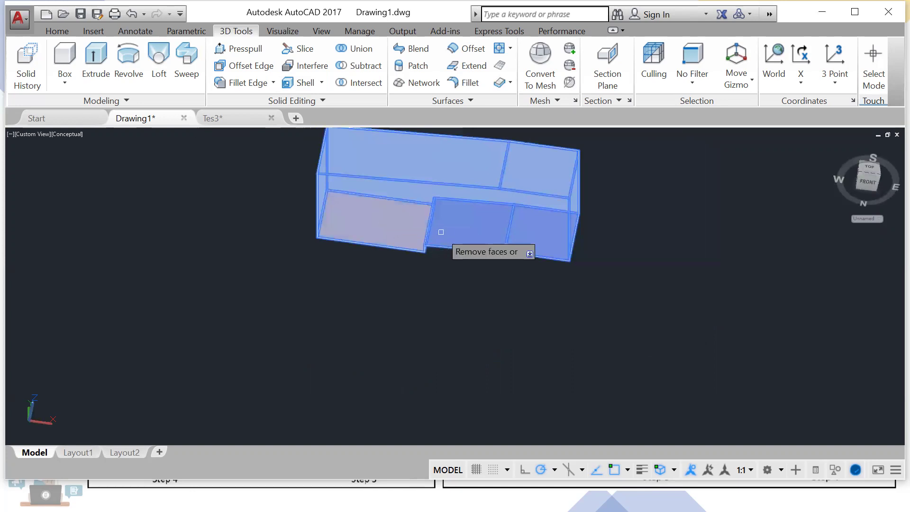
pyautogui.keyDown('shift'); pyautogui.moveTo(496, 230); pyautogui.dragTo(378, 305, button='middle'); pyautogui.keyUp('shift')
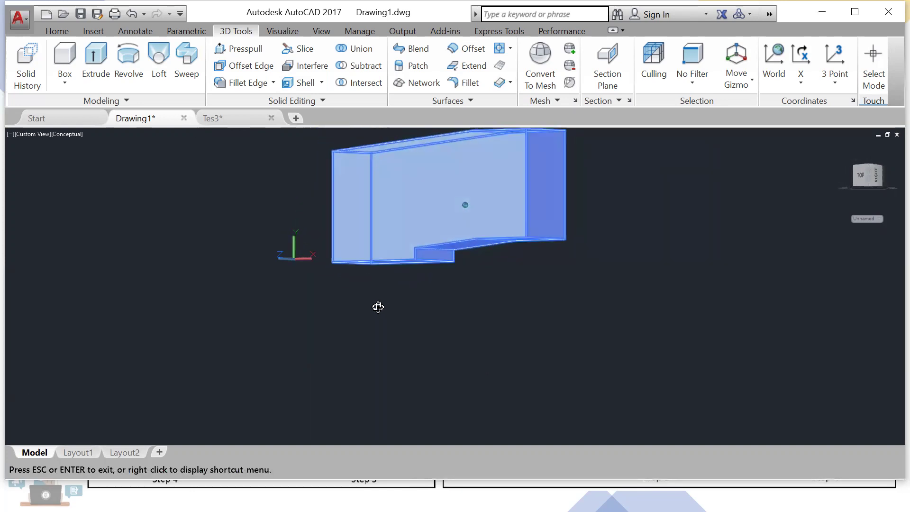
pyautogui.moveTo(558, 189); pyautogui.dragTo(492, 234, button='middle')
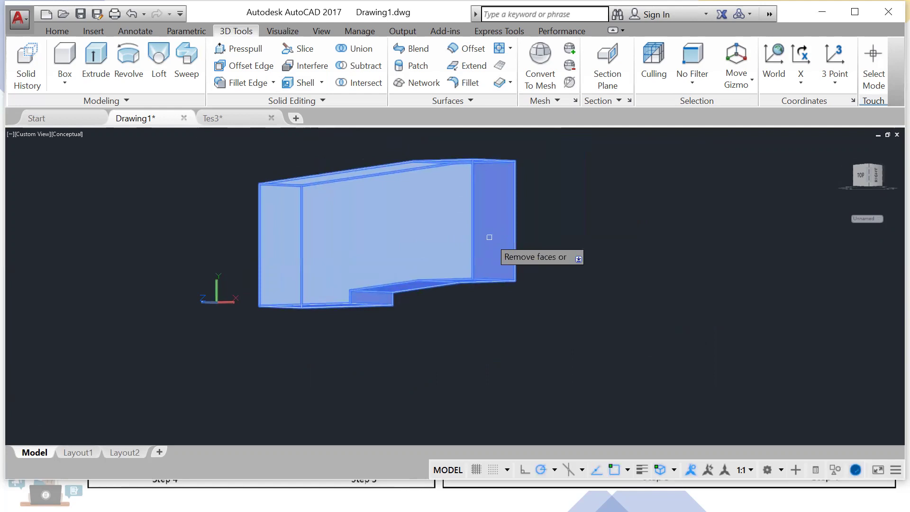
pyautogui.keyDown('shift'); pyautogui.moveTo(516, 284); pyautogui.dragTo(519, 262, button='middle'); pyautogui.keyUp('shift')
pyautogui.press('Return')
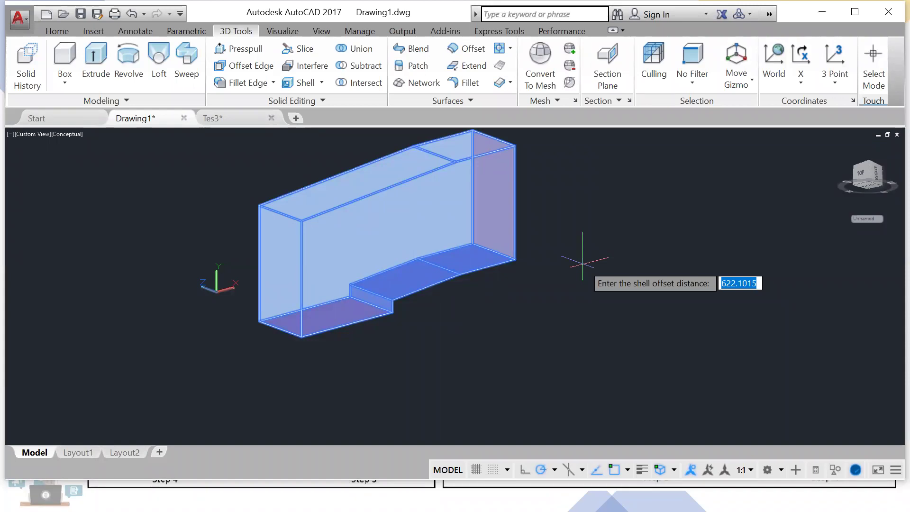
pyautogui.write('10')
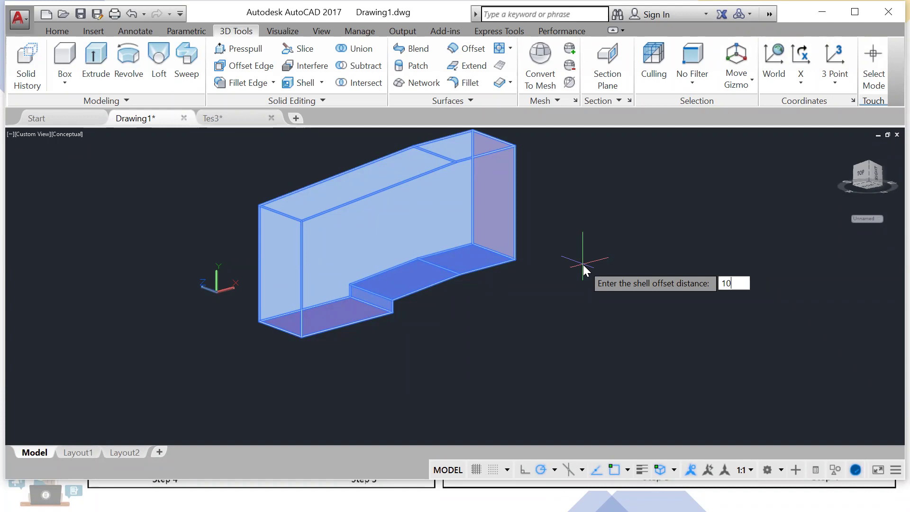
pyautogui.press('Return')
# Step: Finish the shell command, set the visual style to Realistic and examine the hollow solid from its open ends
pyautogui.keyDown('shift'); pyautogui.moveTo(378, 368); pyautogui.dragTo(396, 302, button='middle'); pyautogui.keyUp('shift')
pyautogui.keyDown('shift'); pyautogui.moveTo(455, 221); pyautogui.dragTo(432, 244, button='middle'); pyautogui.keyUp('shift')
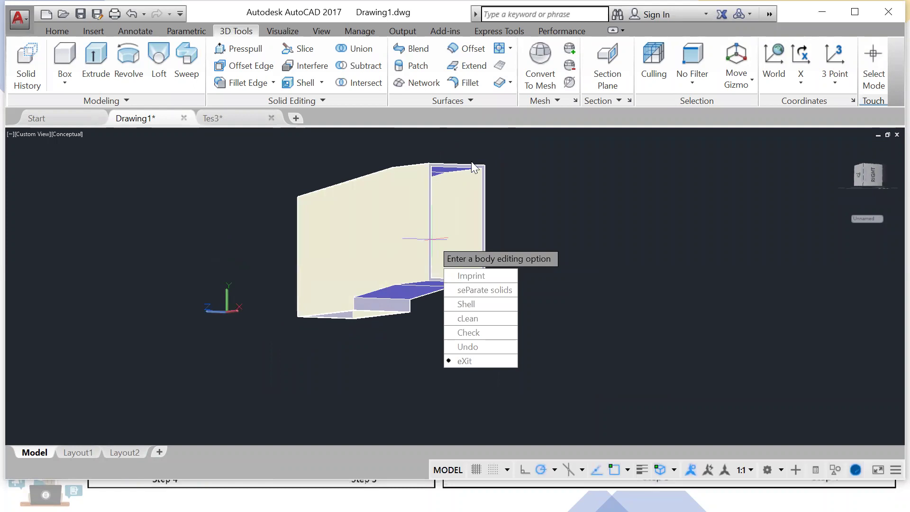
pyautogui.click(72, 133)
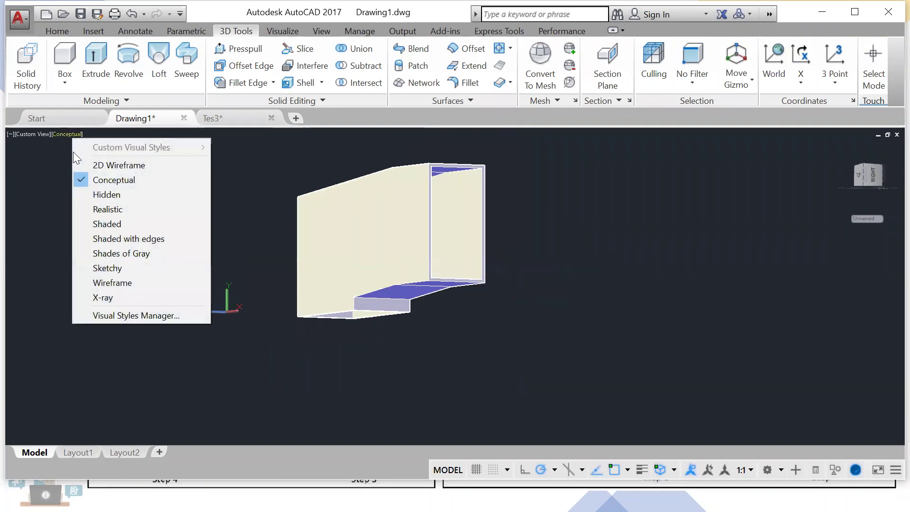
pyautogui.click(94, 209)
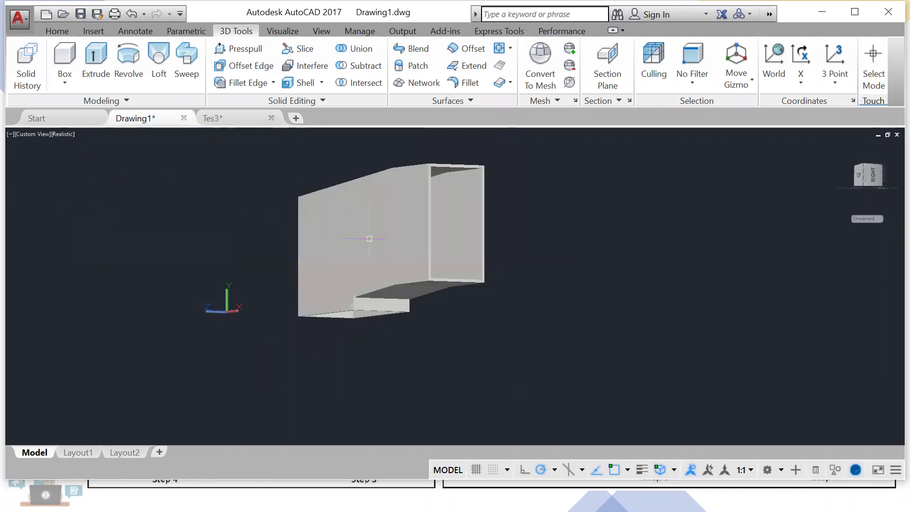
pyautogui.keyDown('shift'); pyautogui.moveTo(439, 254); pyautogui.dragTo(479, 244, button='middle'); pyautogui.keyUp('shift')
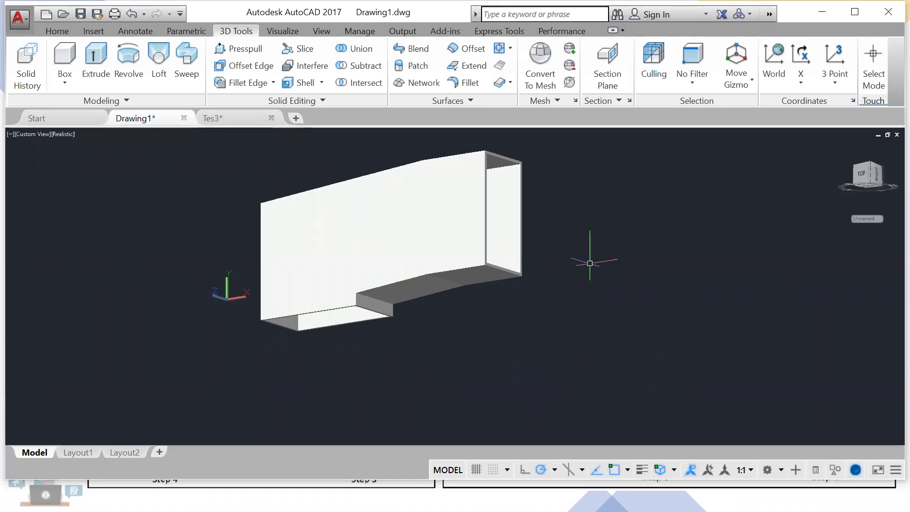
# Step: Switch to the PowerPoint slide show to review the Extrude Path and Taper options, and return to AutoCAD
pyautogui.hotkey('alt', 'Tab')
pyautogui.hotkey('alt', 'Tab')
pyautogui.hotkey('alt', 'Tab')
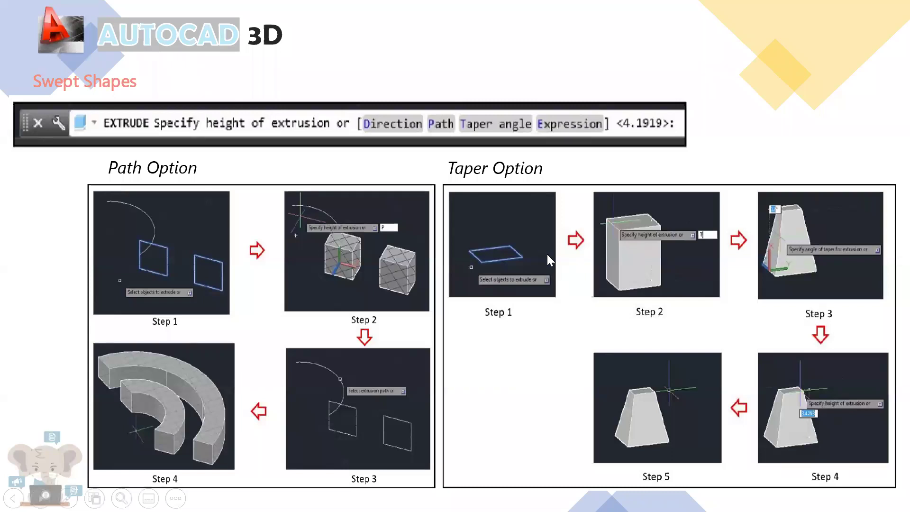
pyautogui.hotkey('alt', 'Tab')
pyautogui.hotkey('alt', 'Tab')
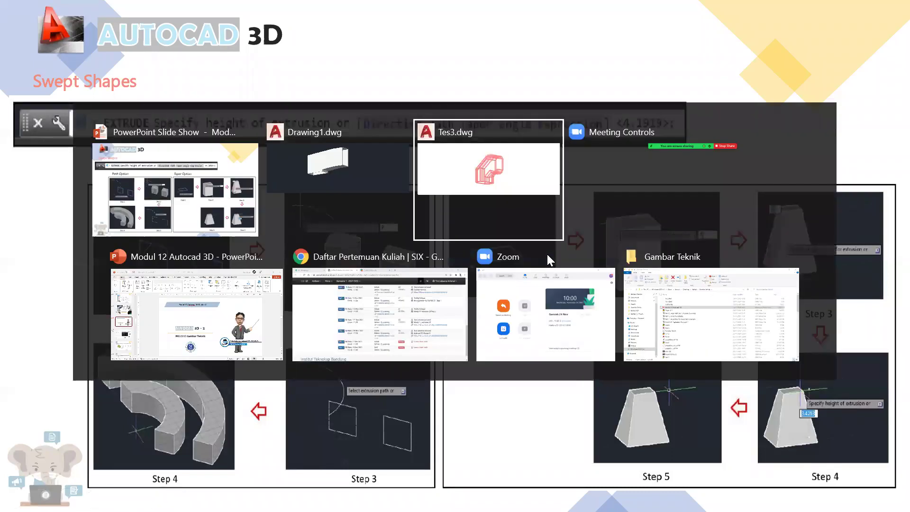
pyautogui.hotkey('alt', 'Tab')
pyautogui.hotkey('alt', 'Tab')
pyautogui.hotkey('alt', 'Tab')
pyautogui.hotkey('alt', 'Tab')
pyautogui.hotkey('alt', 'Tab')
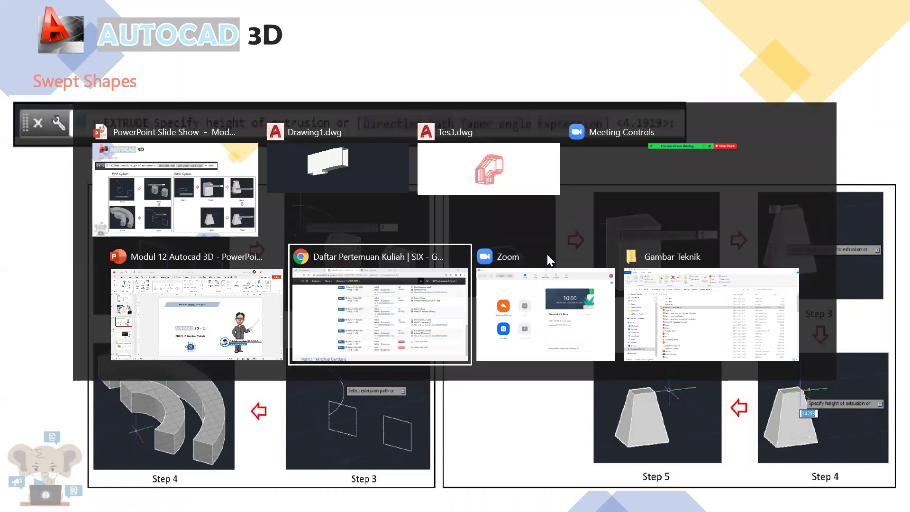
pyautogui.hotkey('alt', 'Tab')
pyautogui.hotkey('alt', 'Tab')
pyautogui.hotkey('alt', 'Tab')
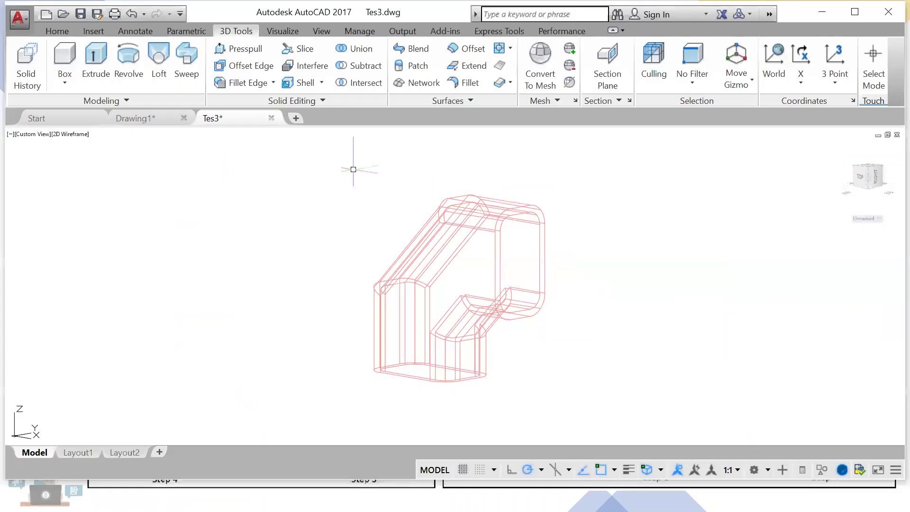
# Step: Return to Drawing1 and set the shelled solid's visual style to 2D Wireframe
pyautogui.click(159, 120)
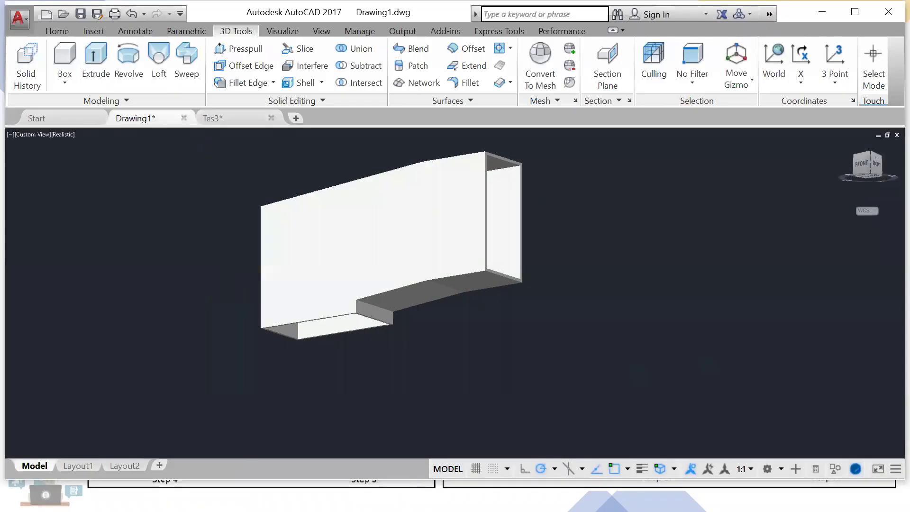
pyautogui.click(62, 135)
pyautogui.click(77, 164)
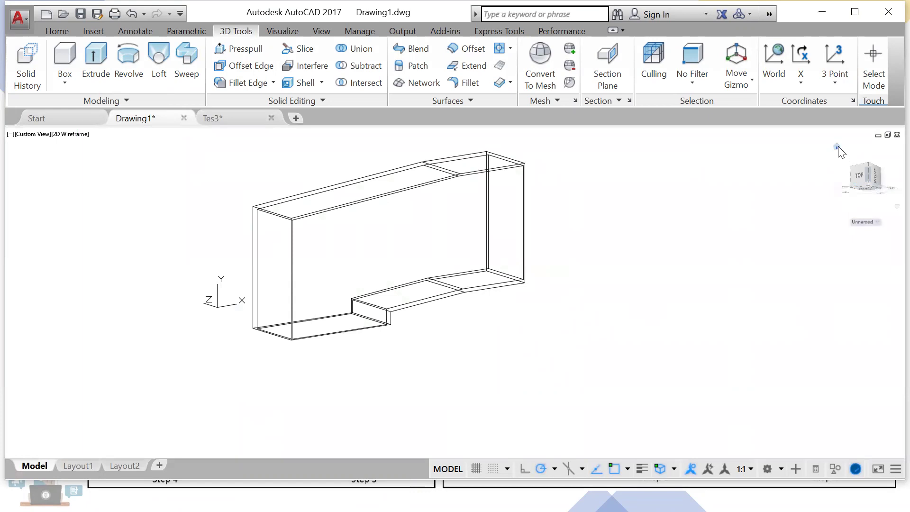
# Step: Restore the World coordinate system and show the model in Top view with free space beside the solid
pyautogui.click(837, 148)
pyautogui.click(874, 183)
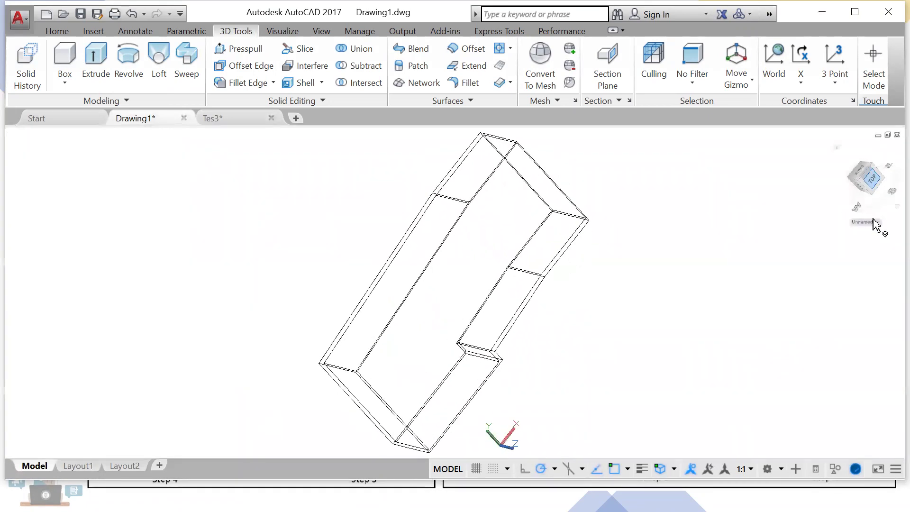
pyautogui.click(874, 221)
pyautogui.click(864, 236)
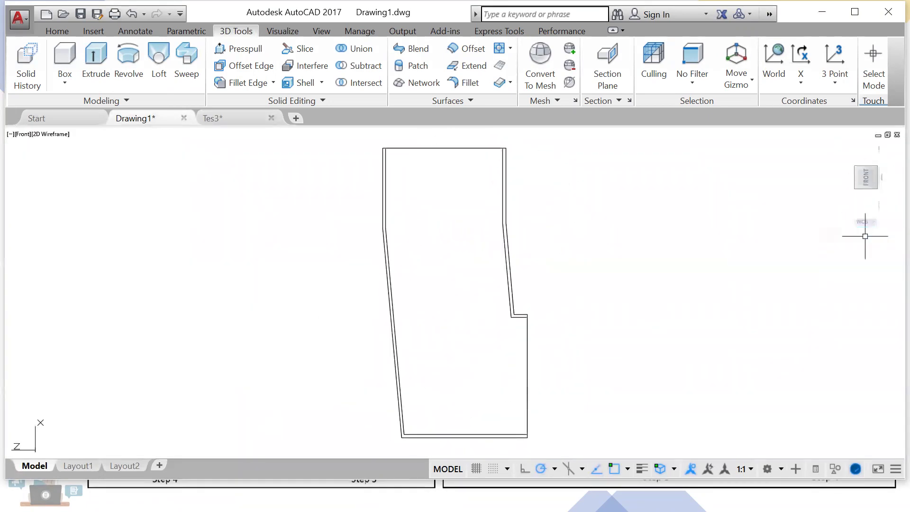
pyautogui.click(837, 148)
pyautogui.click(866, 176)
pyautogui.moveTo(619, 246); pyautogui.dragTo(410, 256, button='middle')
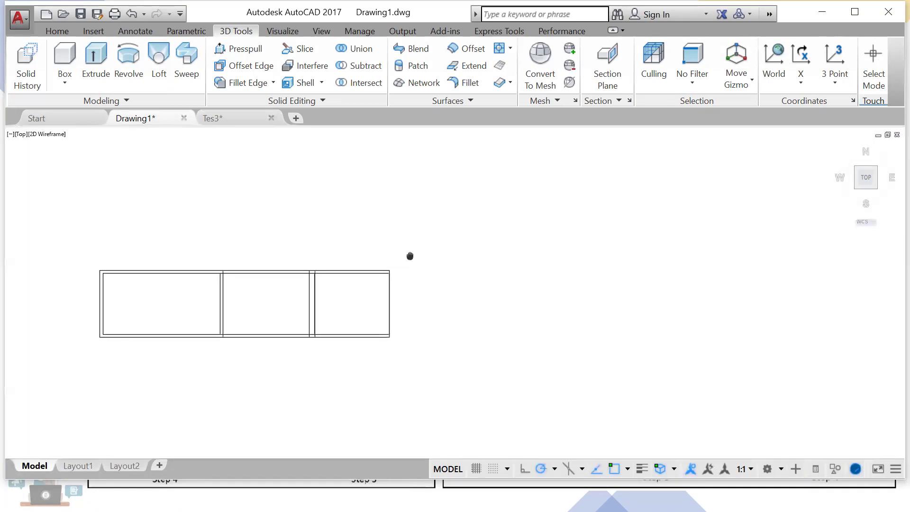
# Step: Draw a freehand rectangle beside the shelled solid on the World XY plane and switch to the home 3D view
pyautogui.click(65, 30)
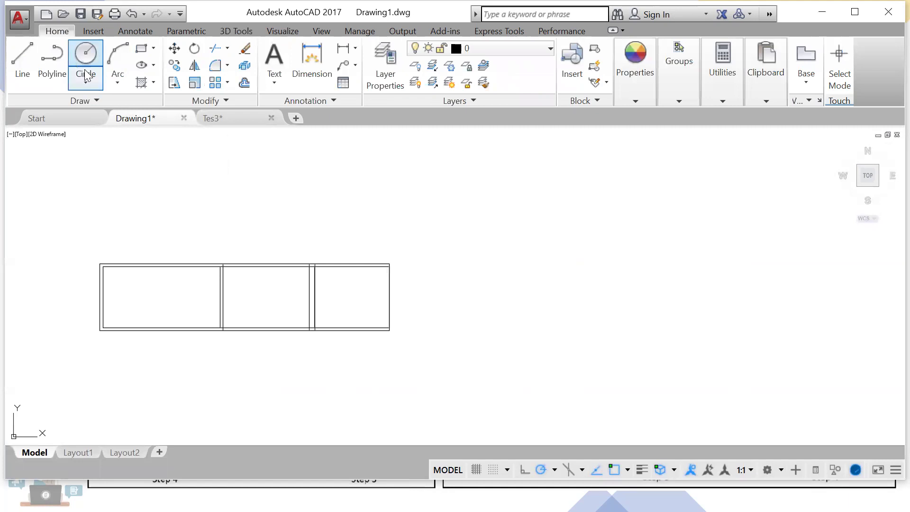
pyautogui.click(153, 48)
pyautogui.click(146, 74)
pyautogui.click(494, 272)
pyautogui.click(560, 326)
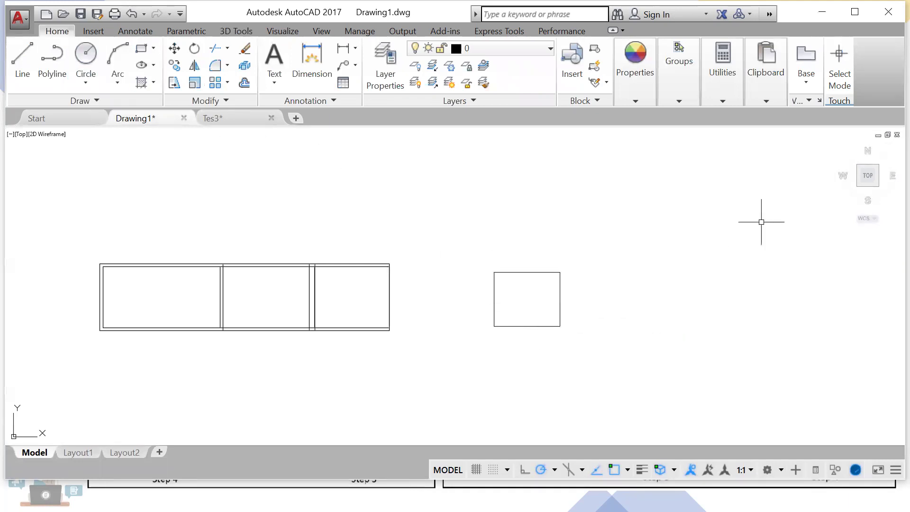
pyautogui.click(840, 144)
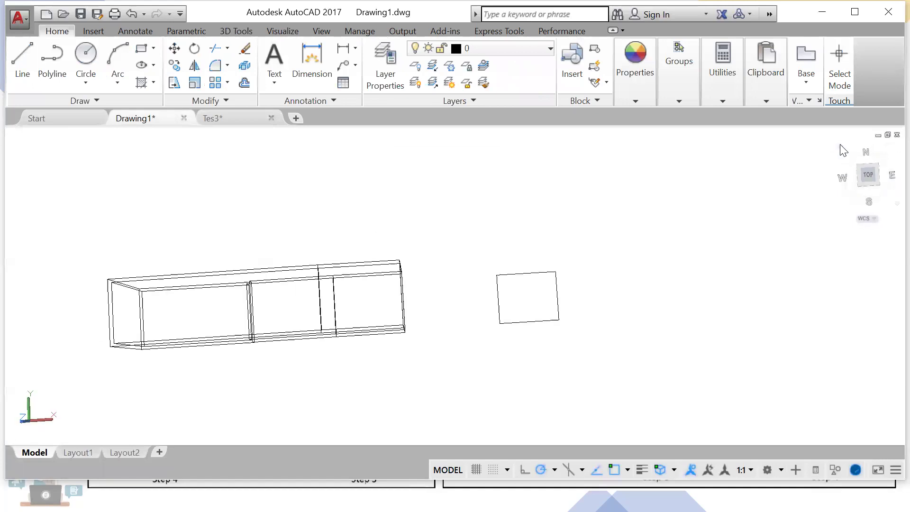
# Step: Draw a freehand vertical line upward from the middle of the new rectangle beside the shelled solid
pyautogui.click(22, 61)
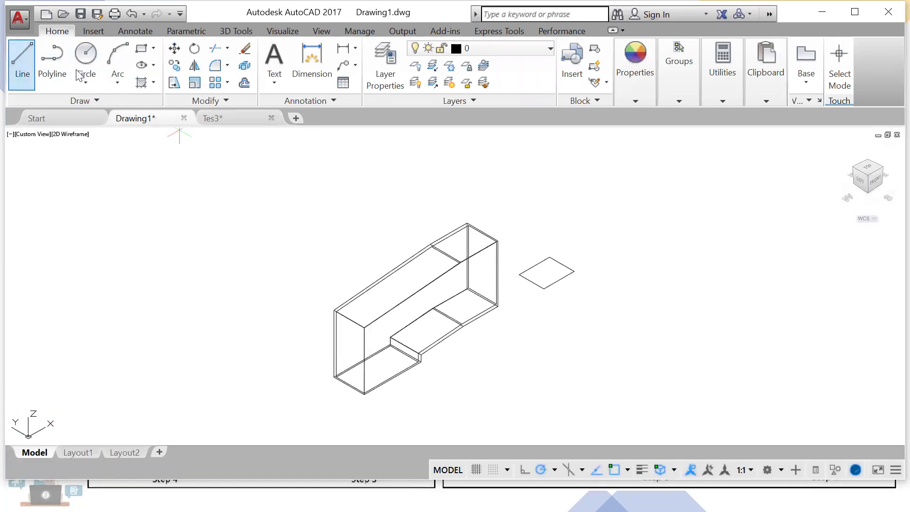
pyautogui.scroll(2, 567, 268)
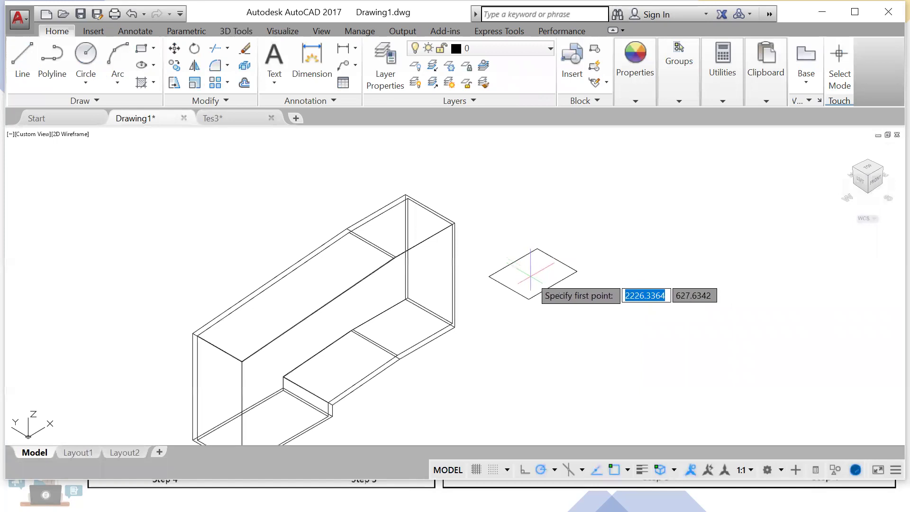
pyautogui.click(533, 274)
pyautogui.click(533, 192)
pyautogui.press('Escape')
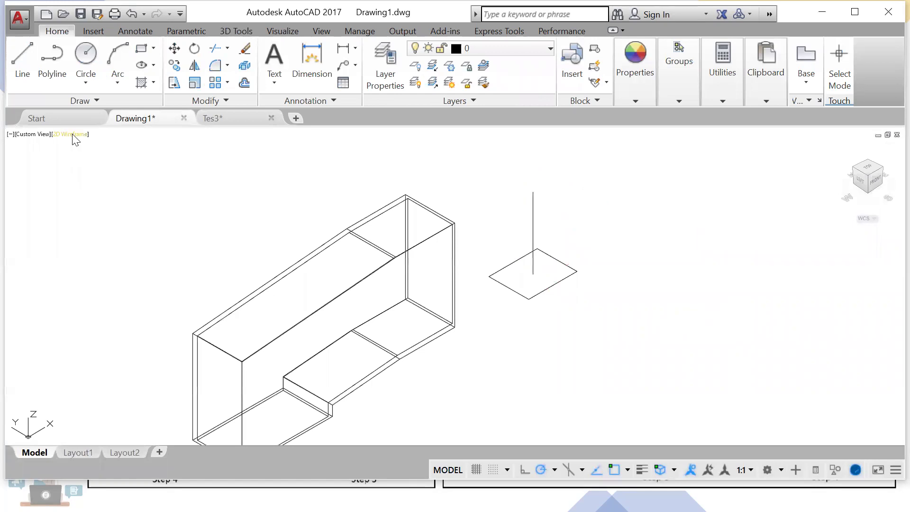
# Step: Sweep the rectangle along the vertical line with a scale factor of 0.5, and undo the sweep
pyautogui.click(243, 31)
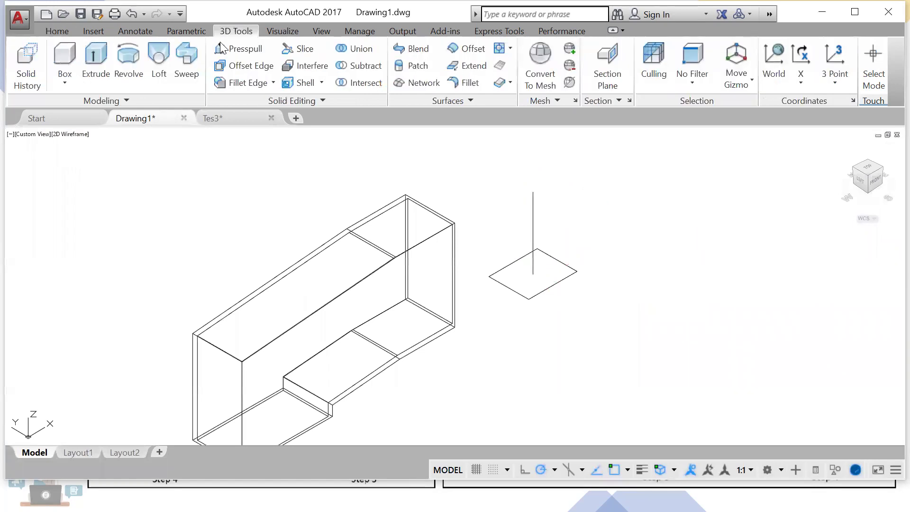
pyautogui.click(185, 62)
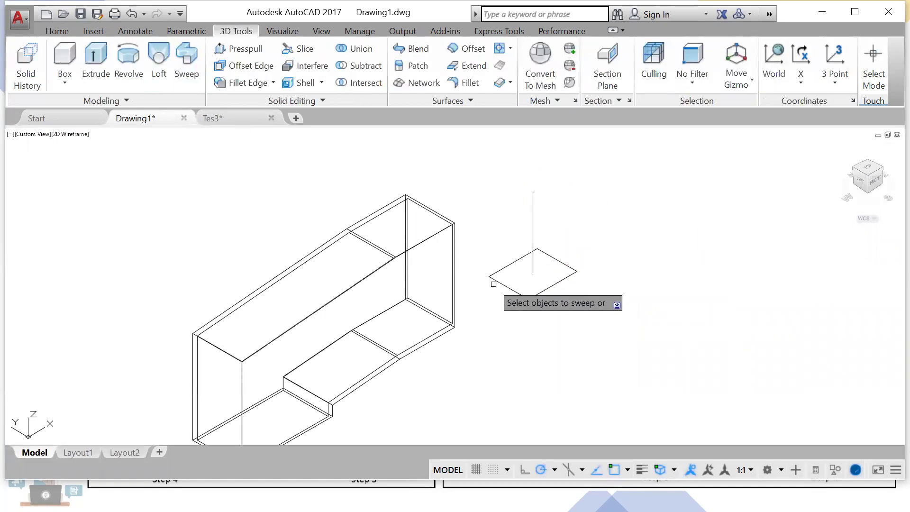
pyautogui.click(515, 292)
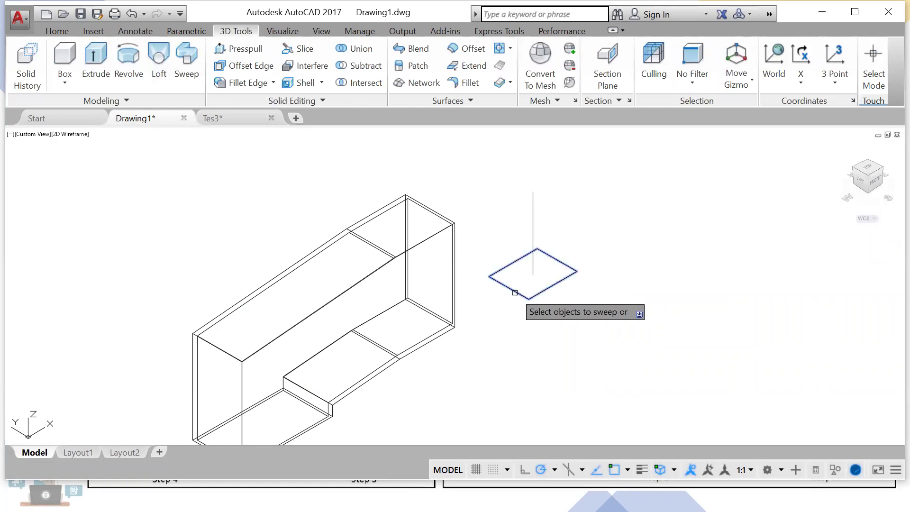
pyautogui.press('Return')
pyautogui.rightClick(499, 242)
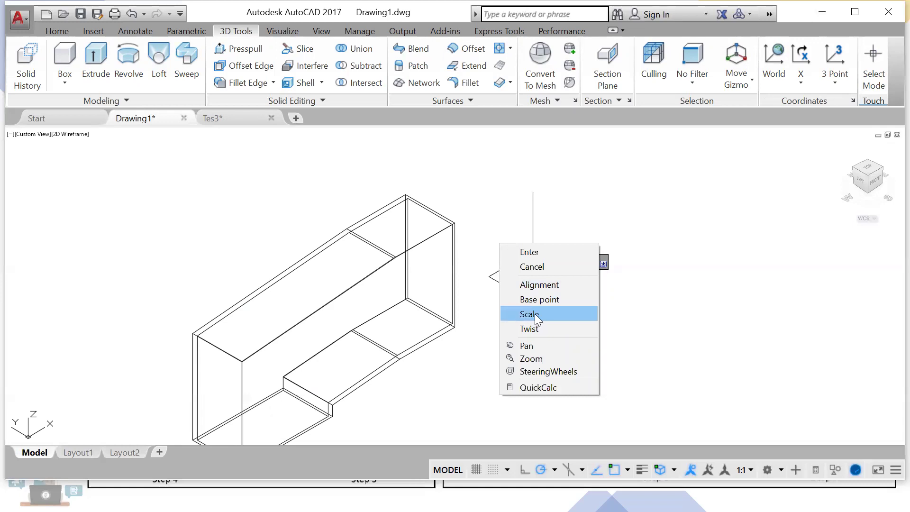
pyautogui.click(537, 315)
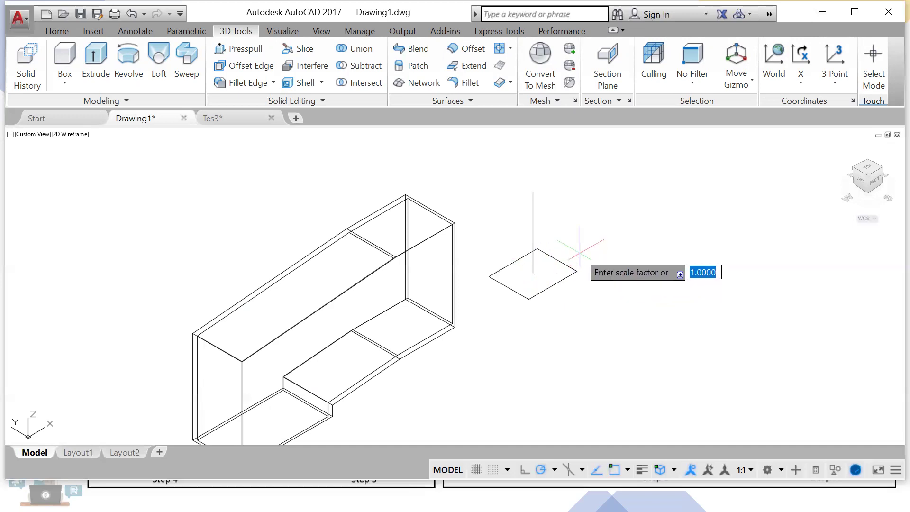
pyautogui.write('0.5')
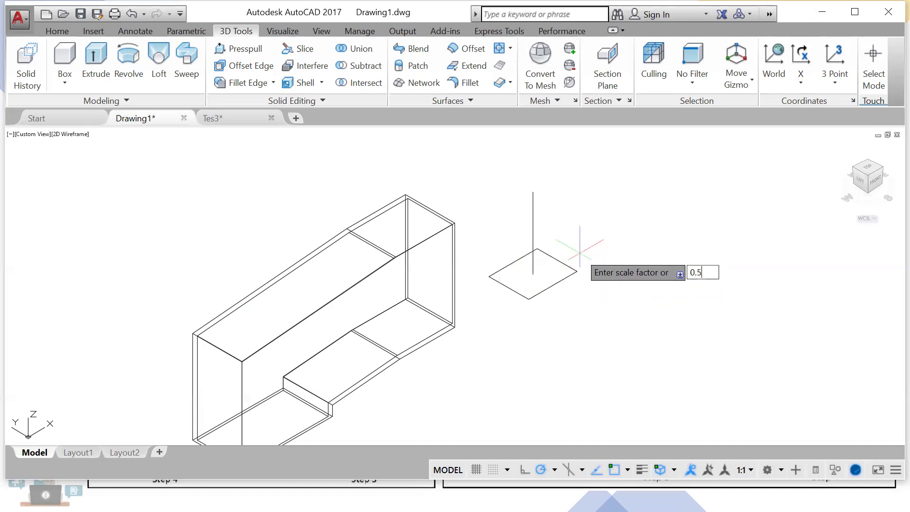
pyautogui.press('Return')
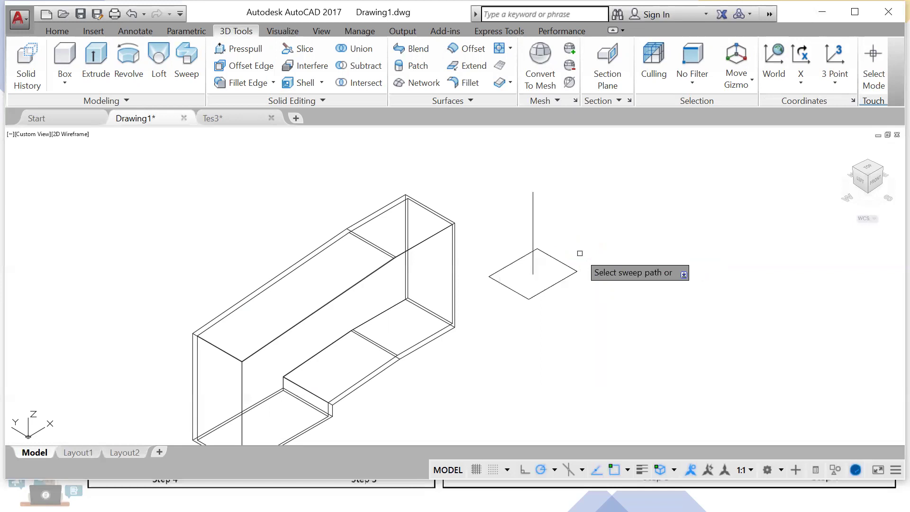
pyautogui.click(533, 234)
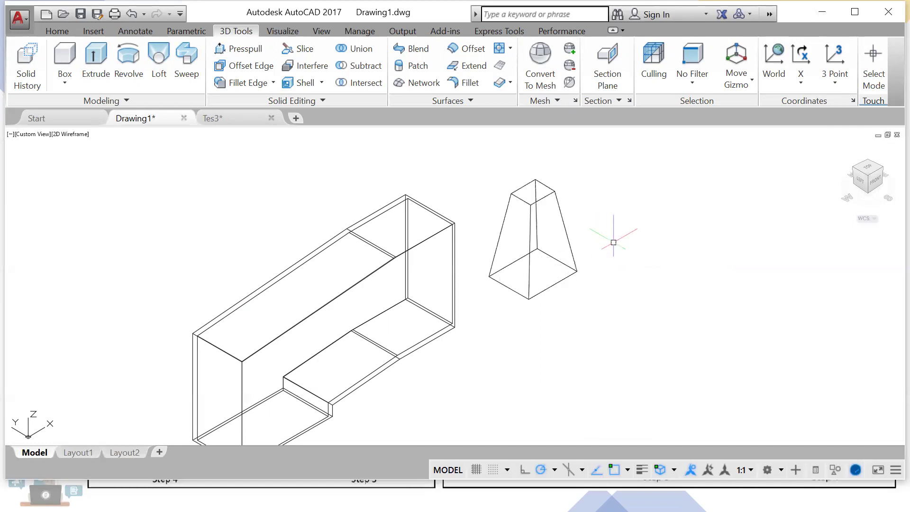
pyautogui.hotkey('ctrl', 'z')
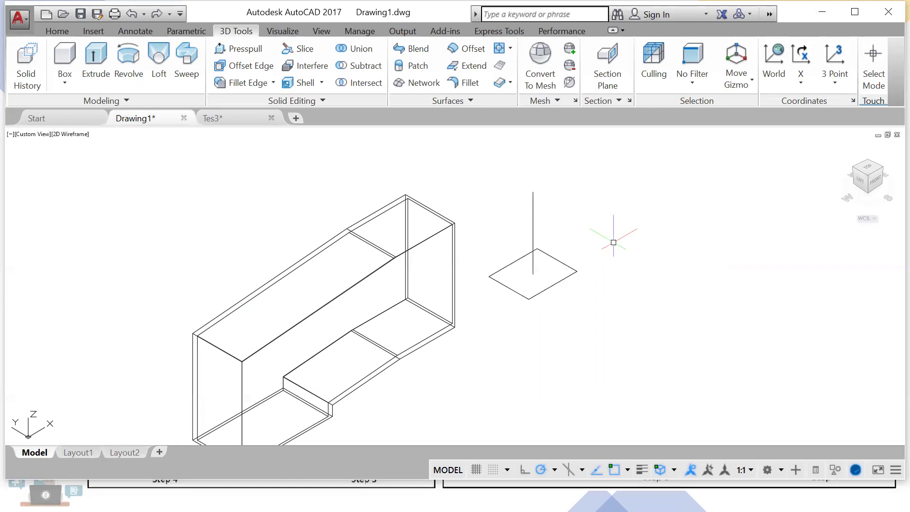
# Step: Extrude the rectangle with a taper angle of about 18° to a height of about 138 units, and delete the vertical line
pyautogui.click(95, 82)
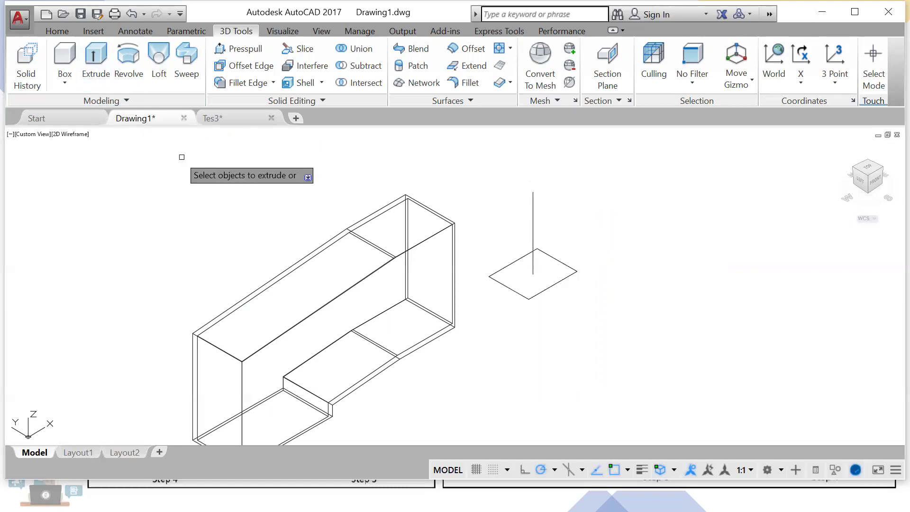
pyautogui.click(527, 297)
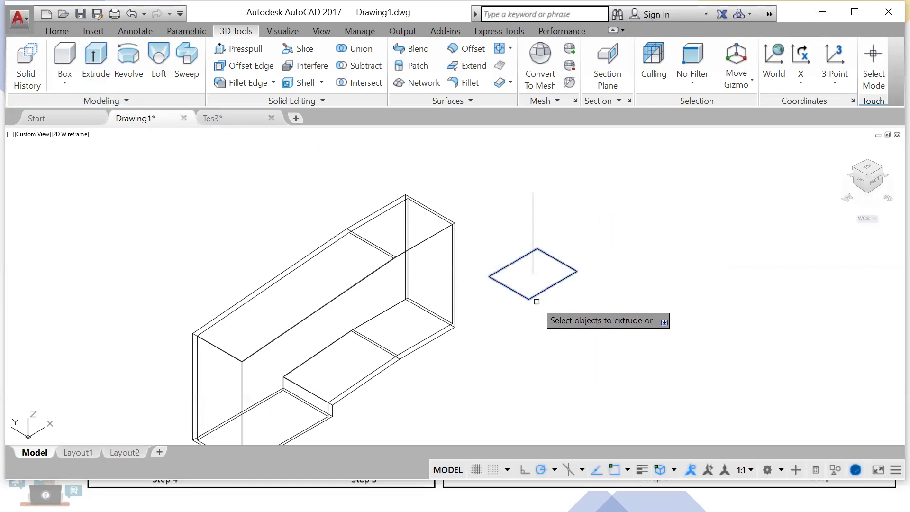
pyautogui.press('Return')
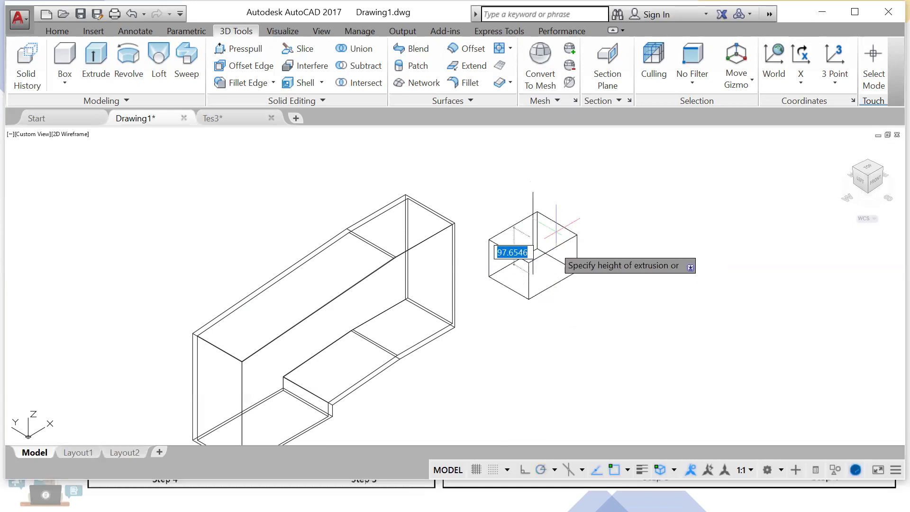
pyautogui.rightClick(635, 233)
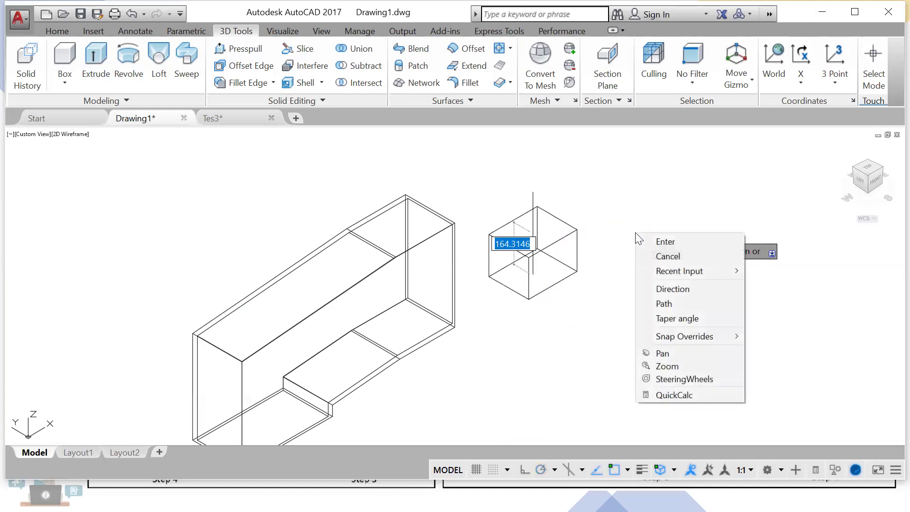
pyautogui.click(679, 318)
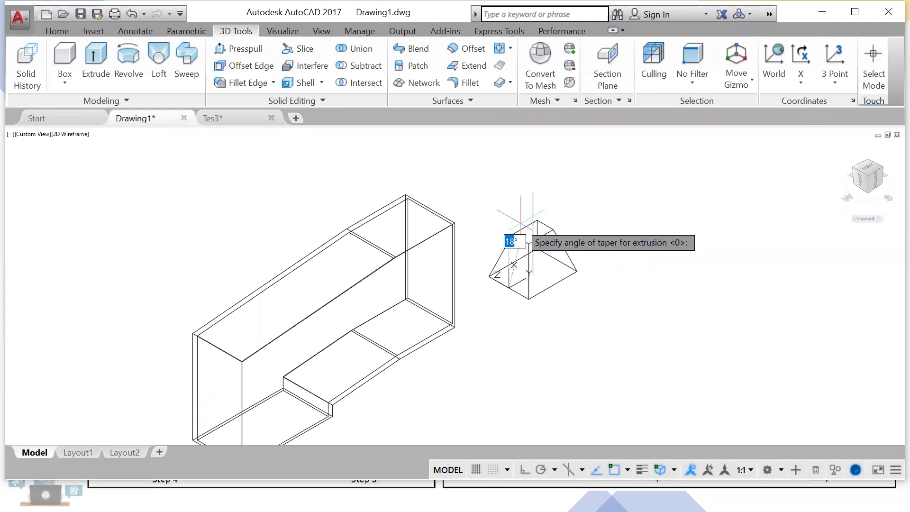
pyautogui.click(521, 222)
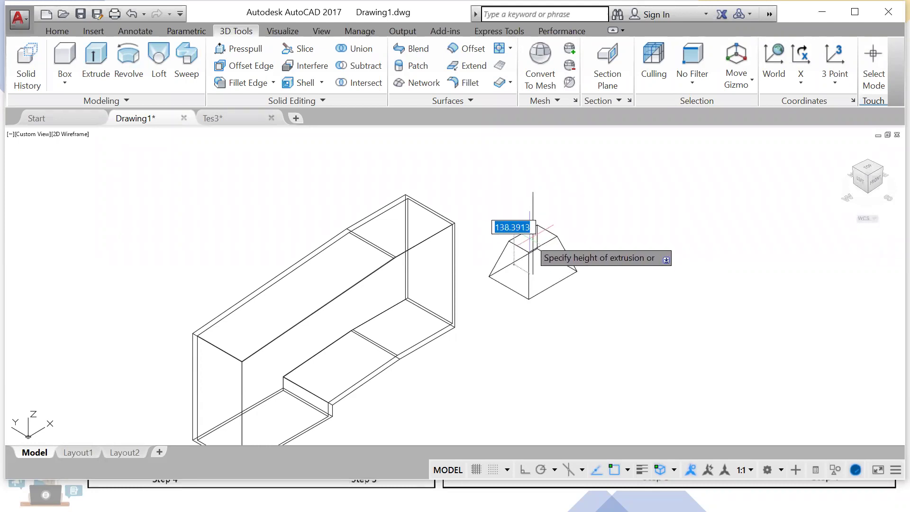
pyautogui.click(536, 244)
pyautogui.click(533, 204)
pyautogui.press('Delete')
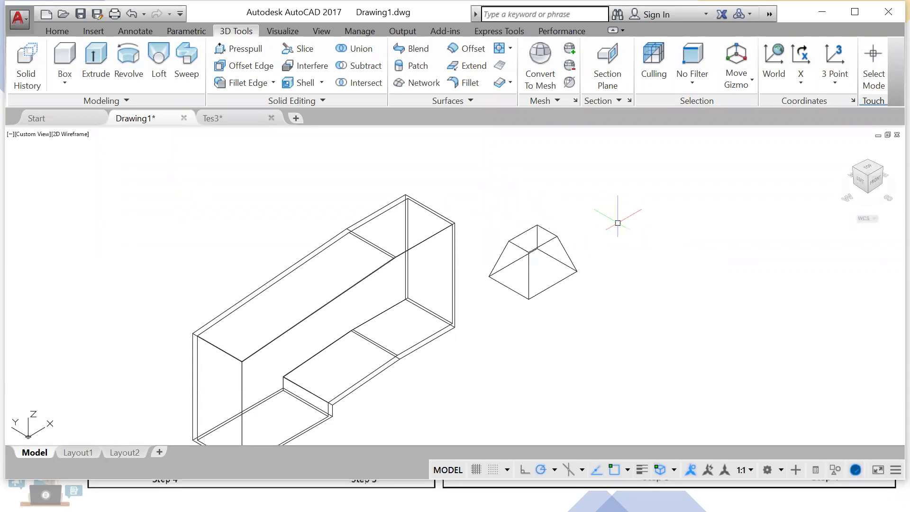
# Step: Switch to the PowerPoint slide show and go back to the slide explaining the sweep Scale and Twist options
pyautogui.hotkey('alt', 'Tab')
pyautogui.hotkey('alt', 'Tab')
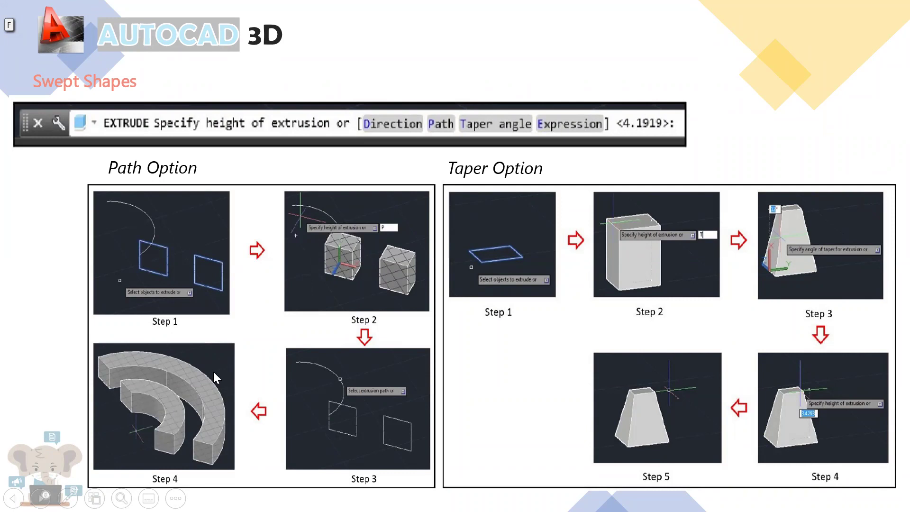
pyautogui.press('Left')
pyautogui.press('Left')
pyautogui.press('Left')
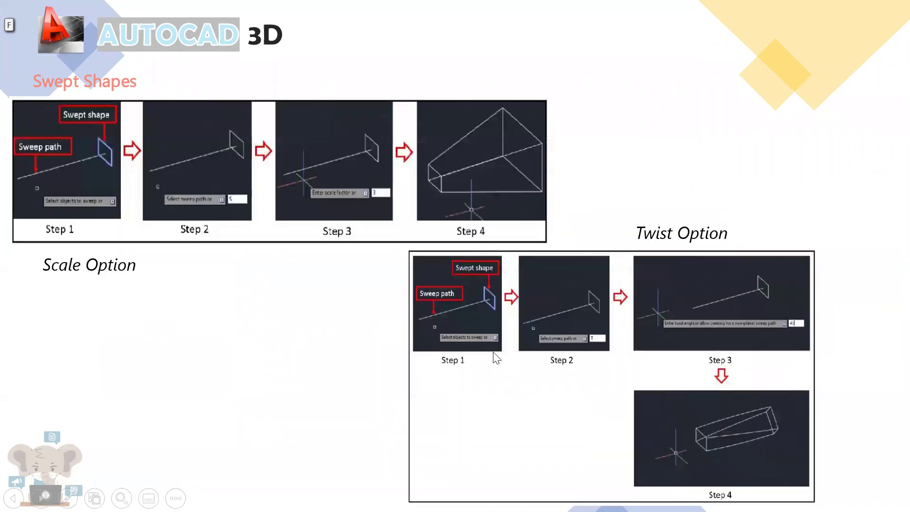
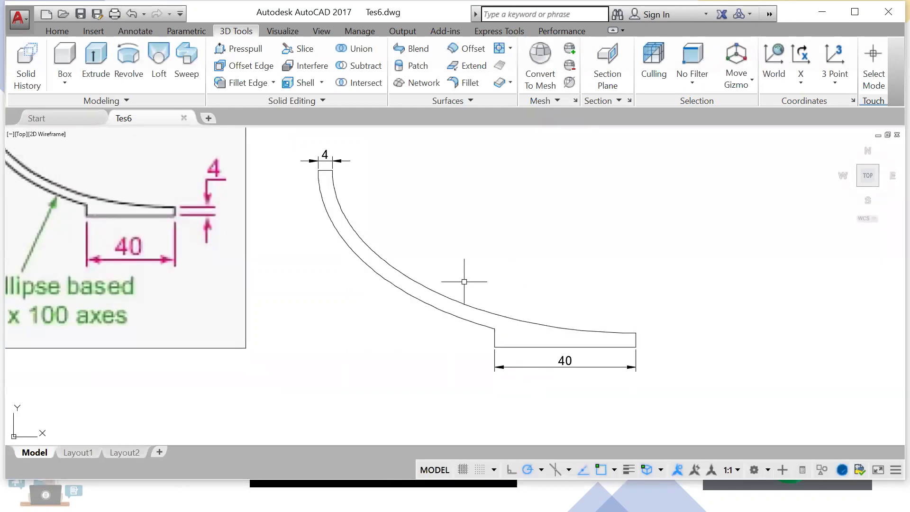
# Step: Check in Tes6 whether the curved bowl profile is a single closed object, and clear the selection
pyautogui.click(500, 312)
pyautogui.click(521, 287)
pyautogui.click(498, 310)
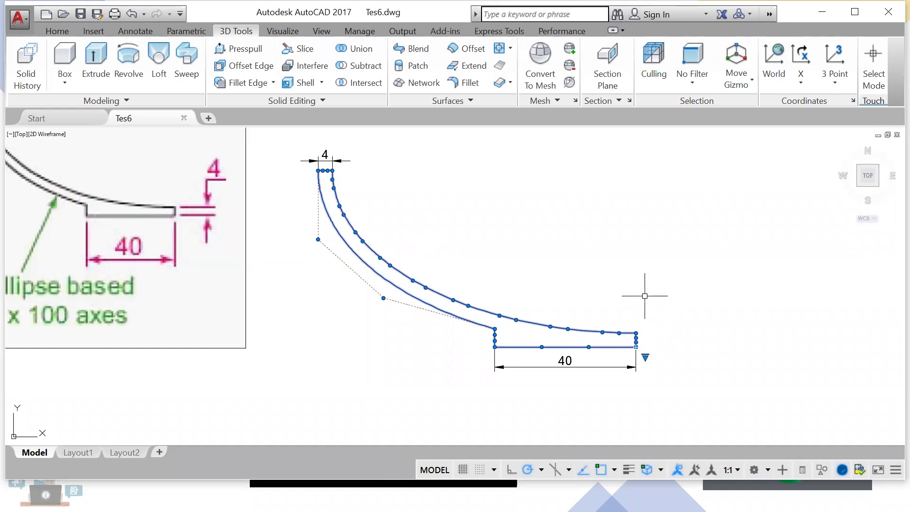
pyautogui.press('Escape')
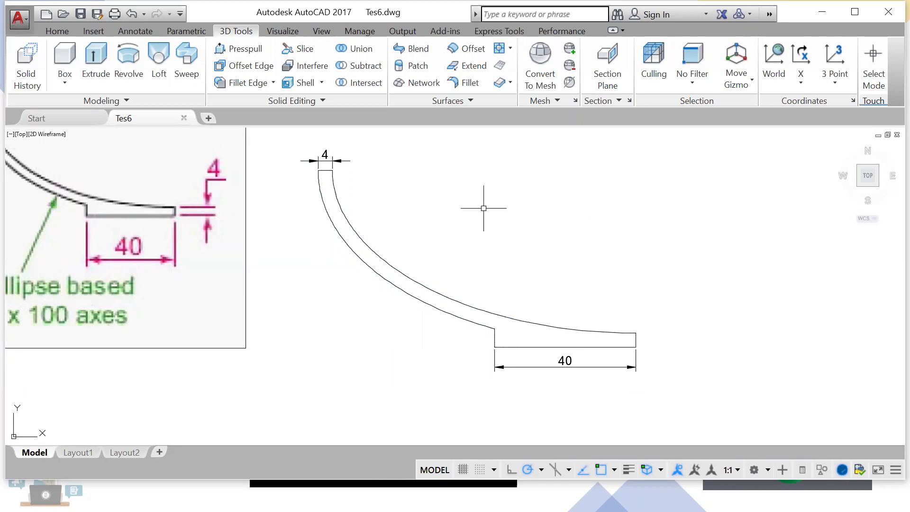
# Step: Try to revolve the bowl profile by a freehand angle about a vertical axis set off to the right of its base
pyautogui.click(124, 81)
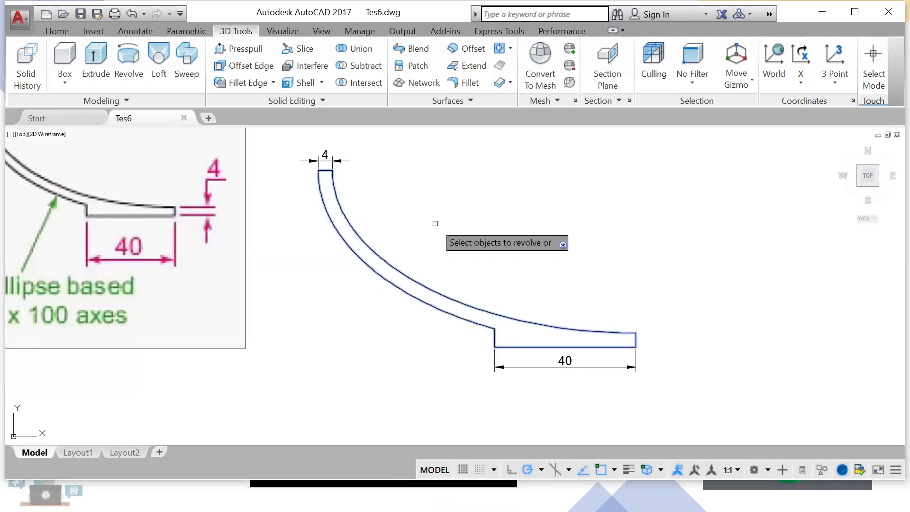
pyautogui.press('Return')
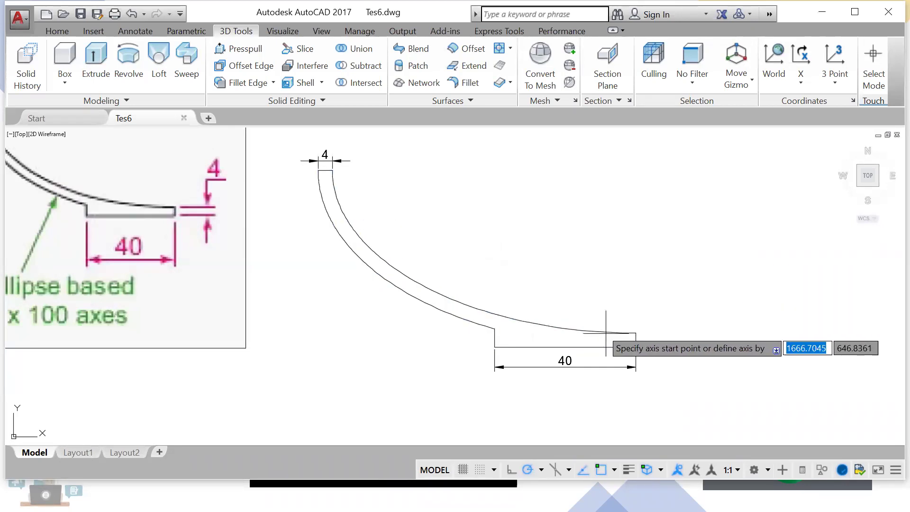
pyautogui.click(683, 380)
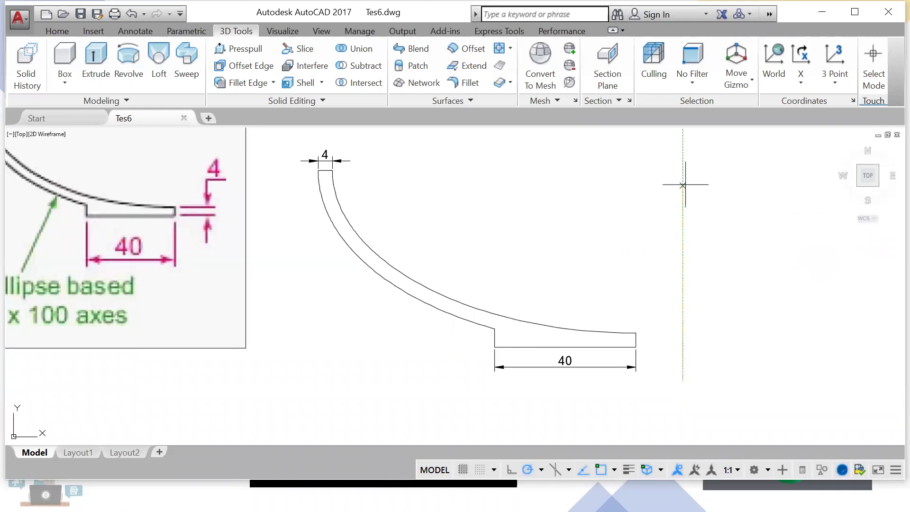
pyautogui.click(682, 154)
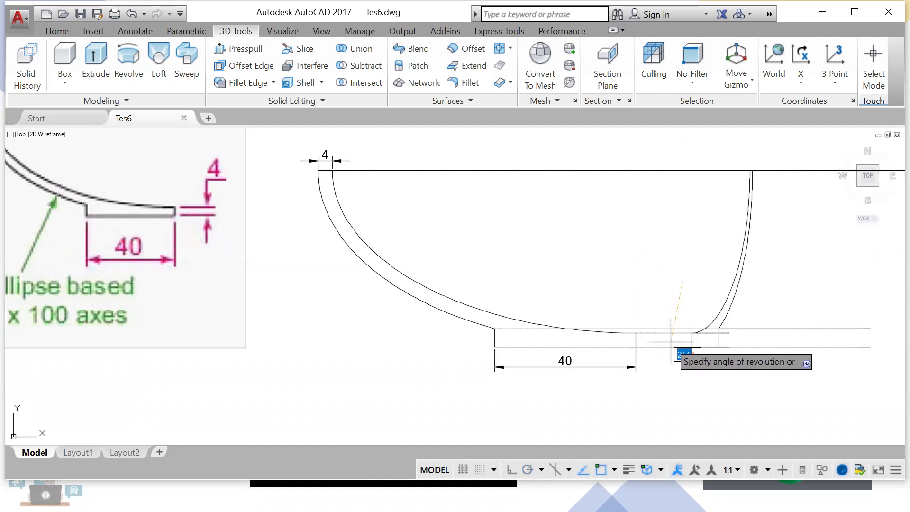
pyautogui.click(655, 336)
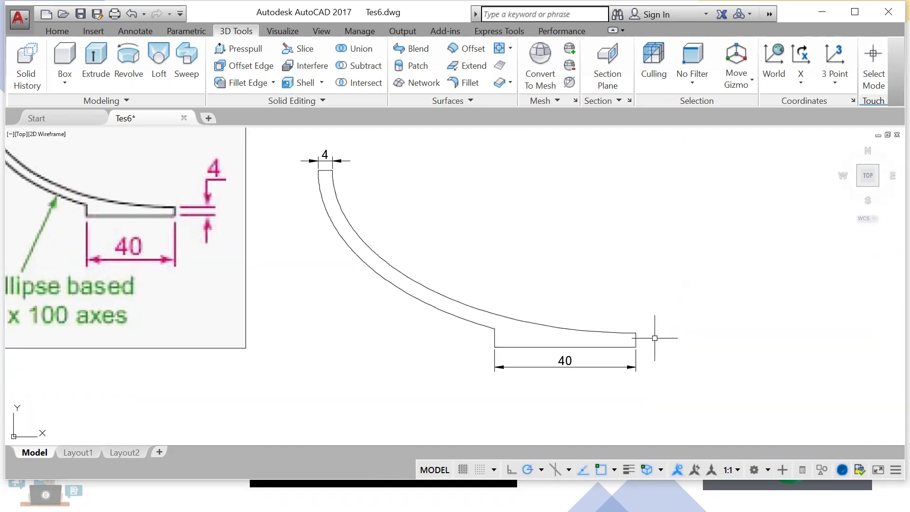
# Step: Try to revolve the bowl profile about a vertical axis through its base's lower-right corner, and check the profile's selection
pyautogui.click(128, 78)
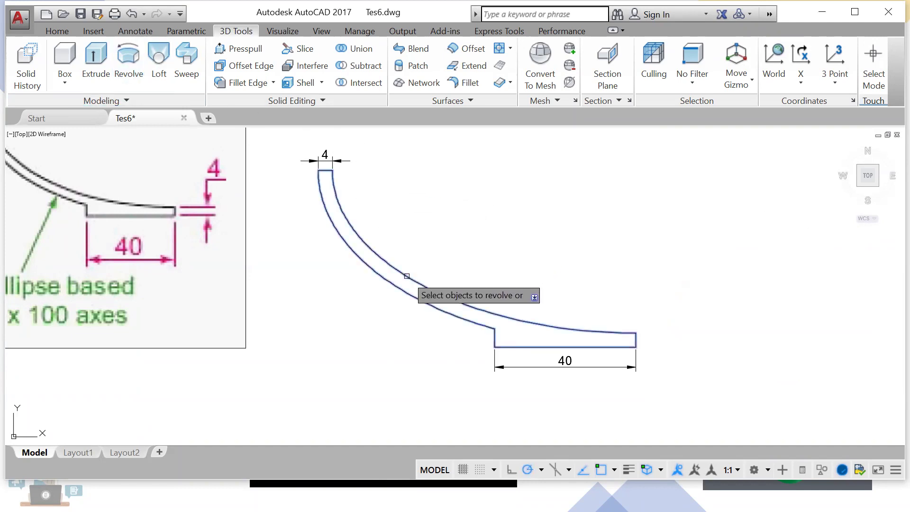
pyautogui.press('Return')
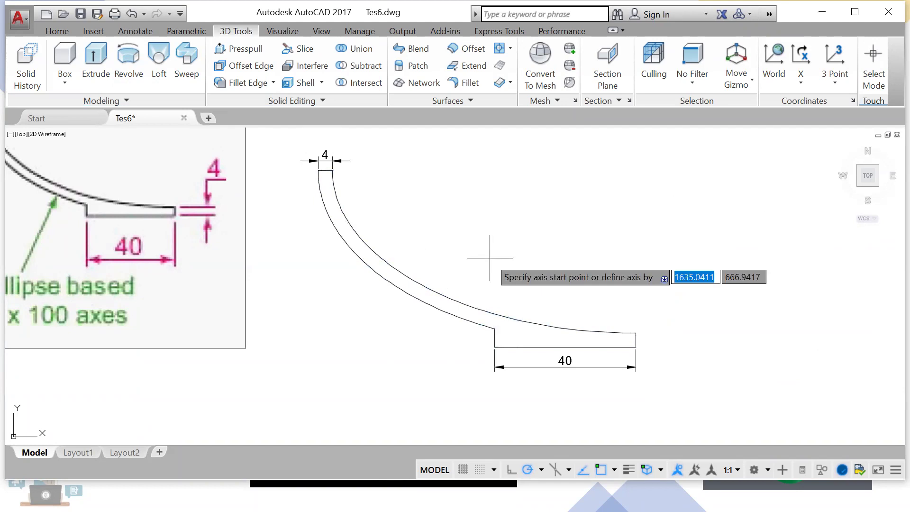
pyautogui.click(635, 345)
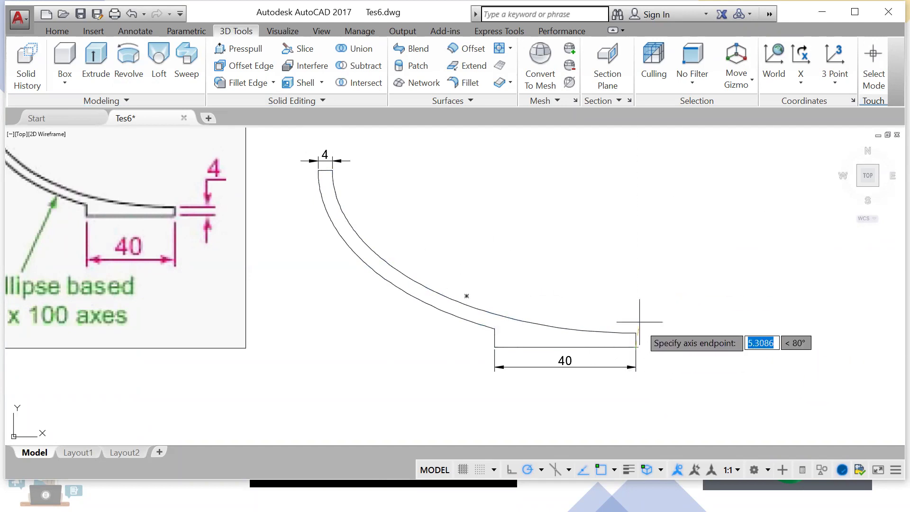
pyautogui.click(636, 187)
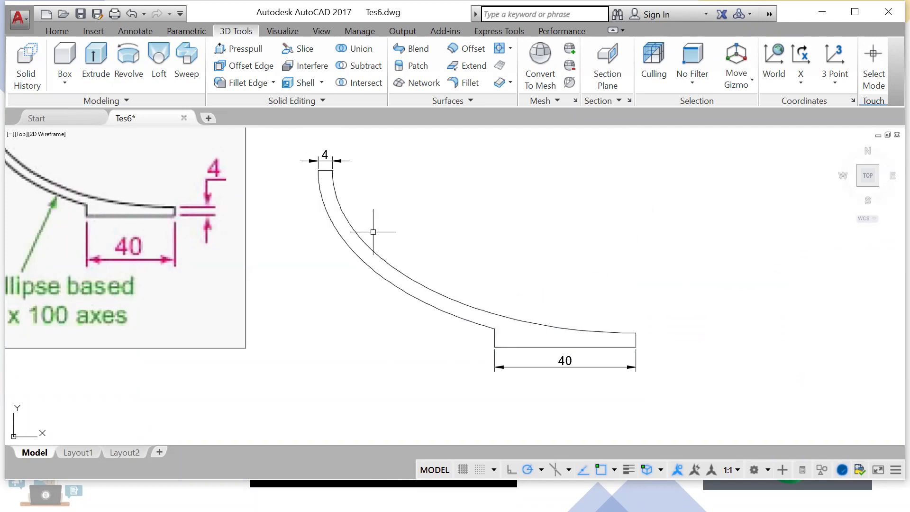
pyautogui.click(390, 254)
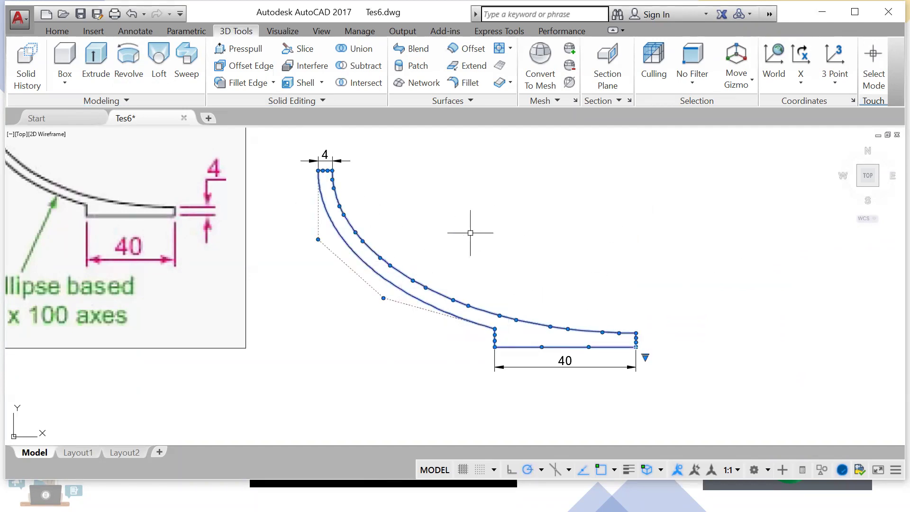
pyautogui.press('Escape')
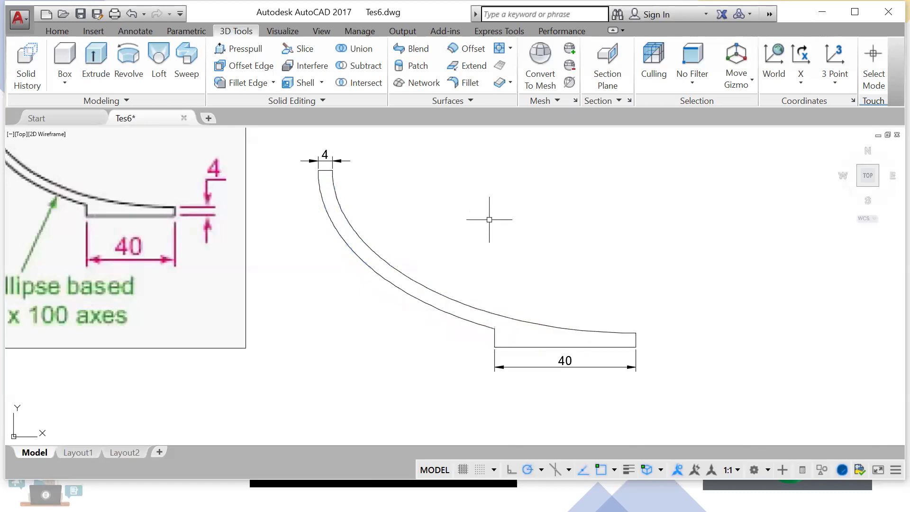
# Step: Convert the closed bowl profile into a region, check that it selects as one object, and clear the selection
pyautogui.write('regio')
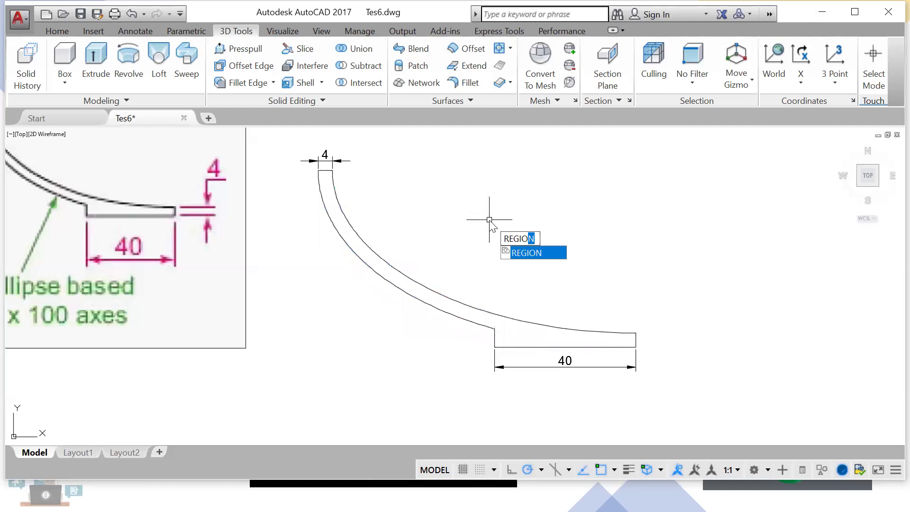
pyautogui.press('Return')
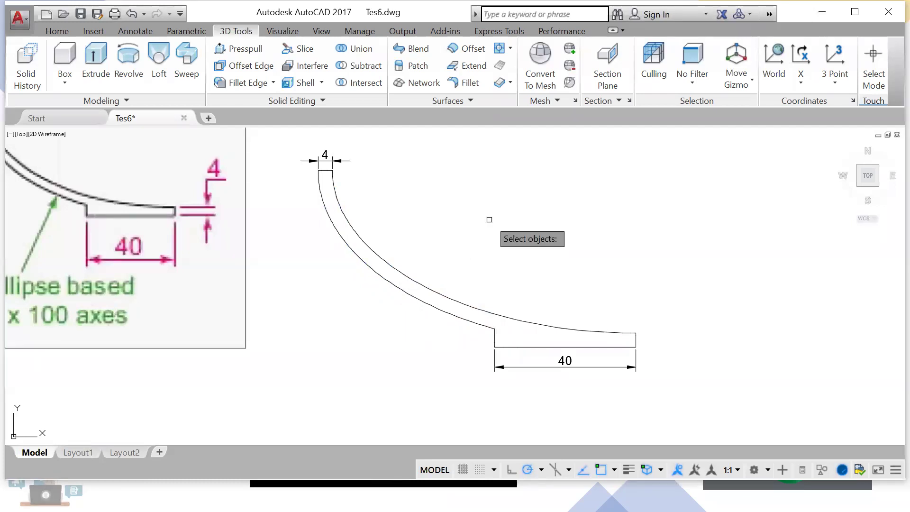
pyautogui.click(469, 315)
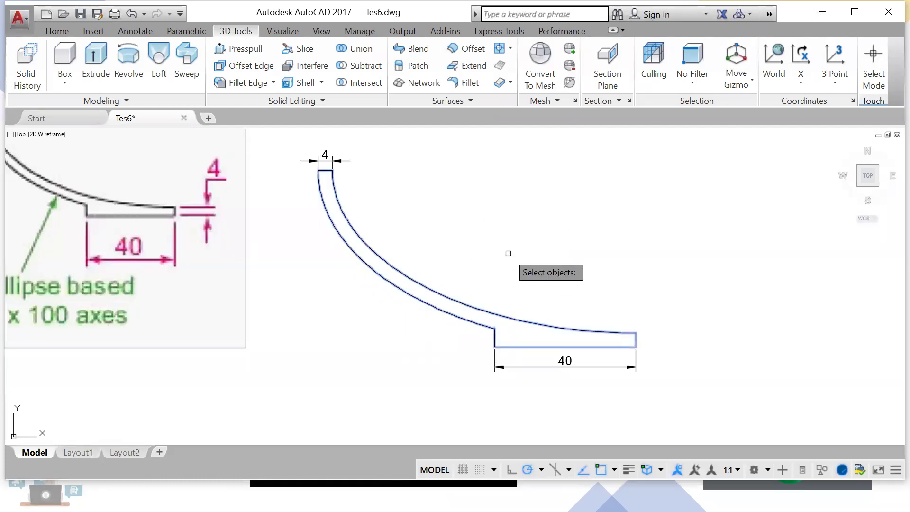
pyautogui.press('Return')
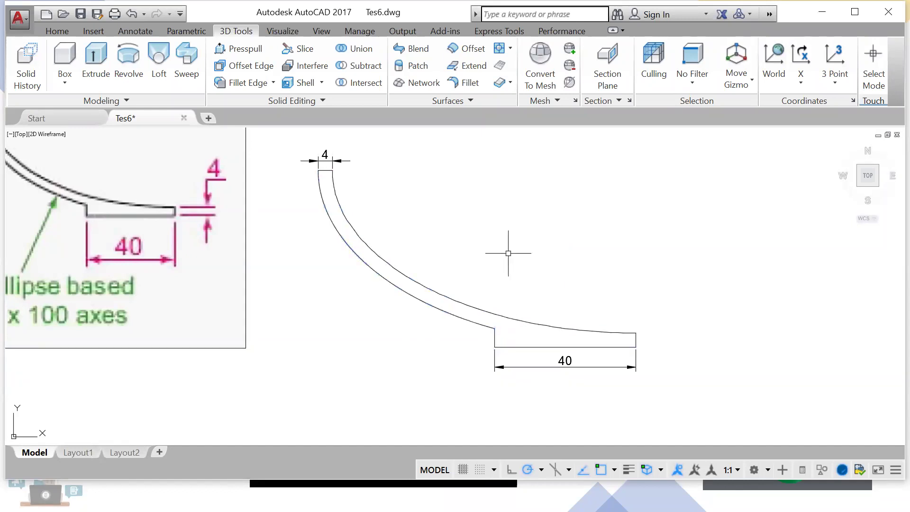
pyautogui.click(476, 308)
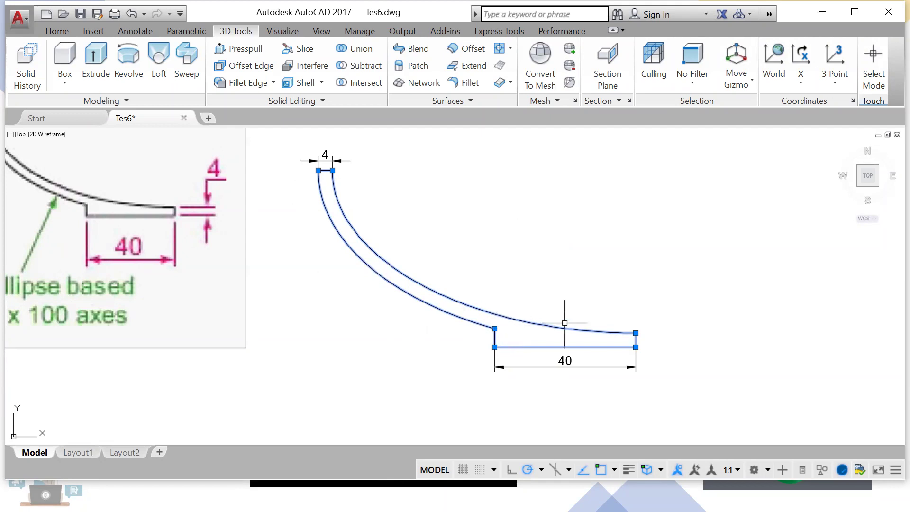
pyautogui.press('Escape')
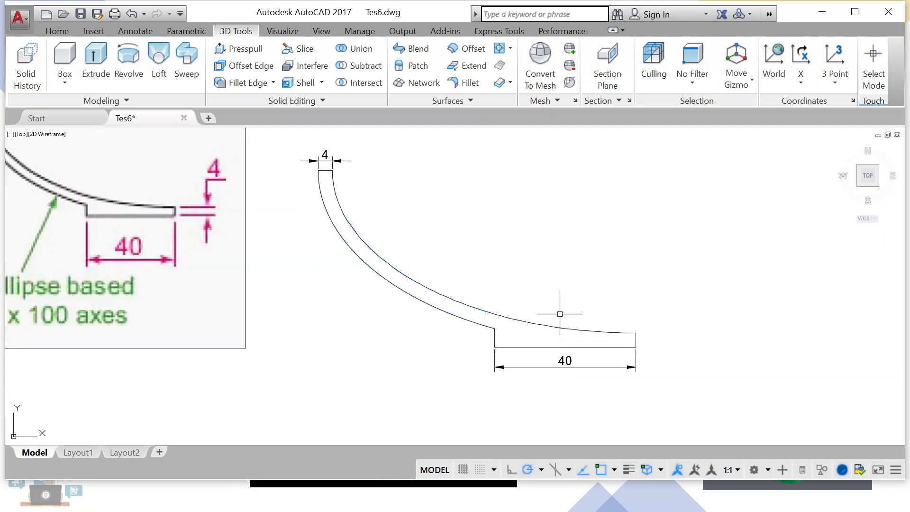
# Step: Revolve the bowl region 360 degrees about a vertical axis through its base's lower-right corner
pyautogui.click(134, 81)
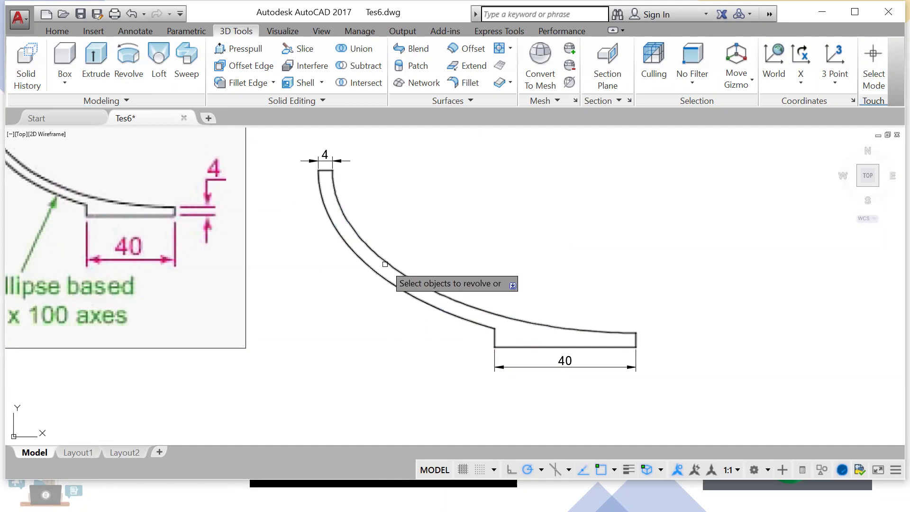
pyautogui.click(387, 264)
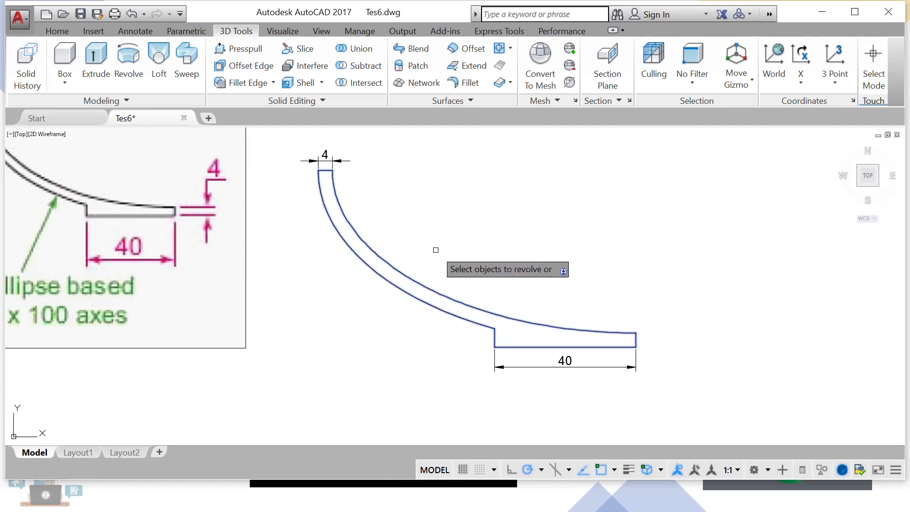
pyautogui.press('Return')
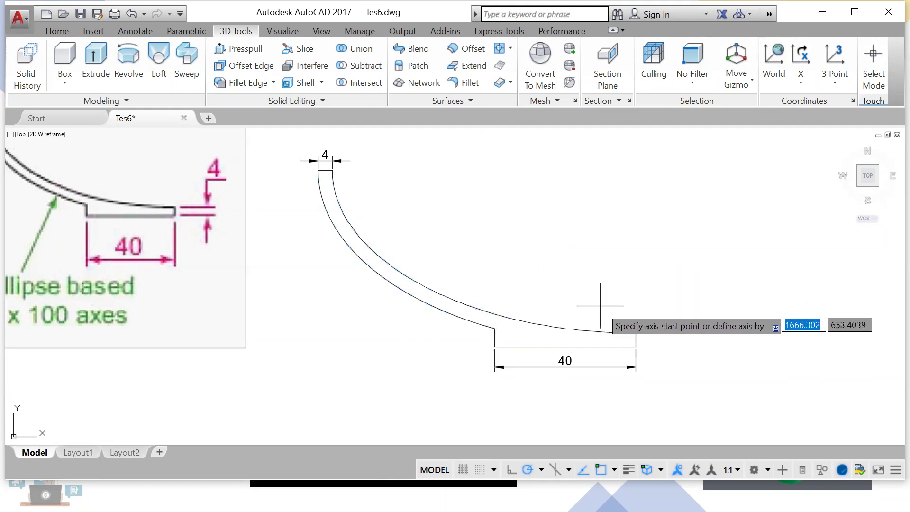
pyautogui.click(636, 347)
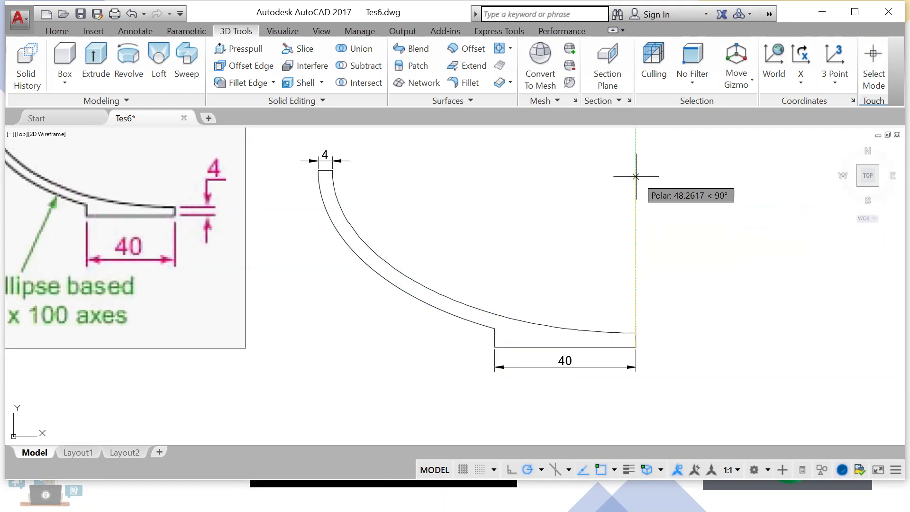
pyautogui.click(635, 153)
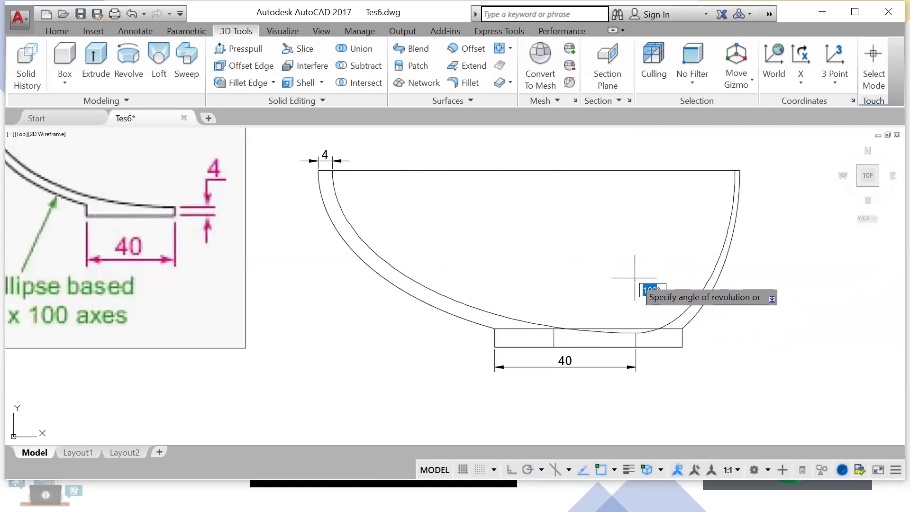
pyautogui.write('360')
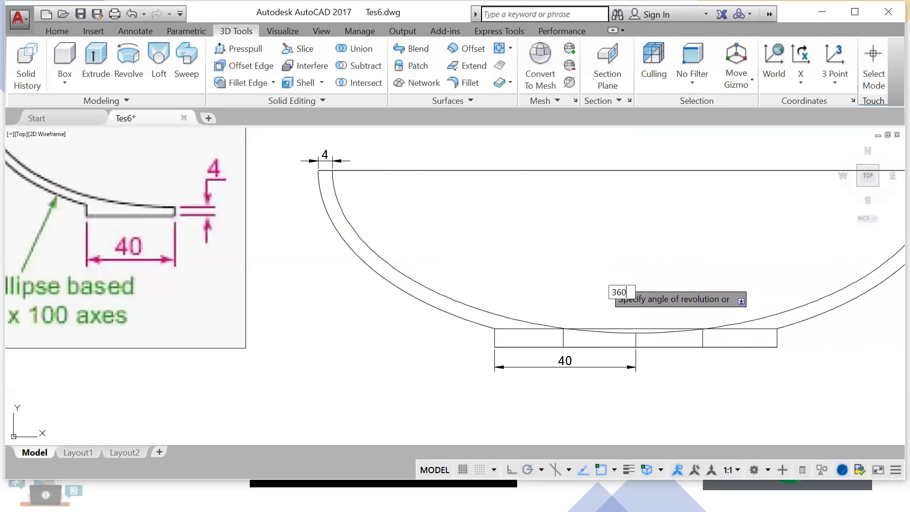
pyautogui.press('Return')
pyautogui.moveTo(663, 273); pyautogui.dragTo(555, 294, button='middle')
pyautogui.scroll(-4, 587, 288)
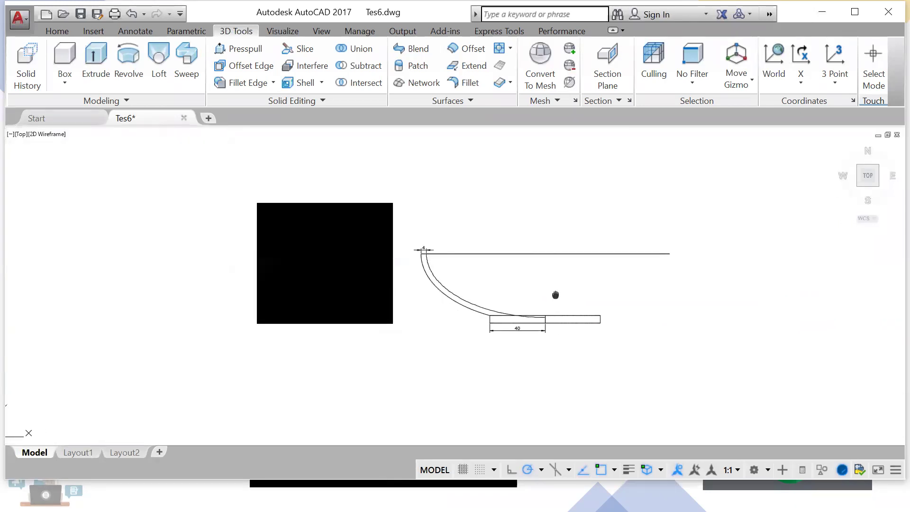
pyautogui.scroll(2, 556, 294)
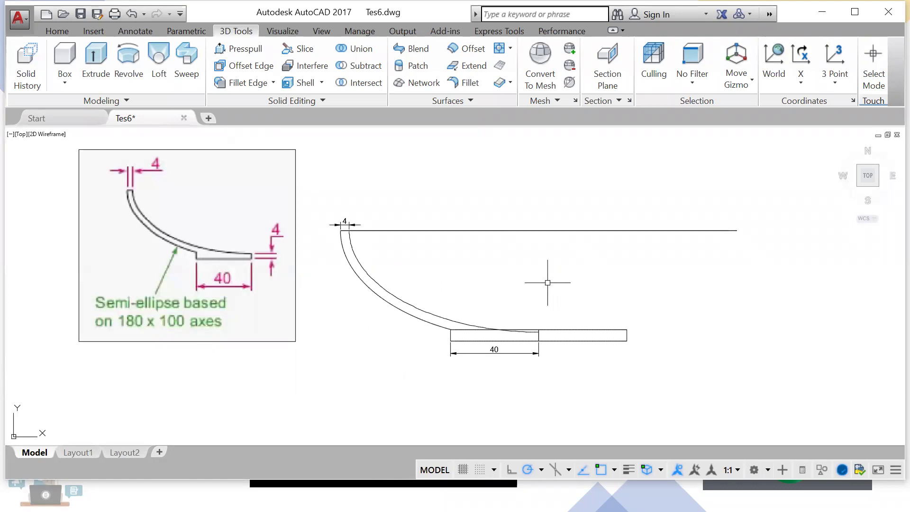
# Step: Show the revolved bowl in the Realistic visual style and orbit it to look into its hollow interior
pyautogui.click(41, 135)
pyautogui.click(67, 207)
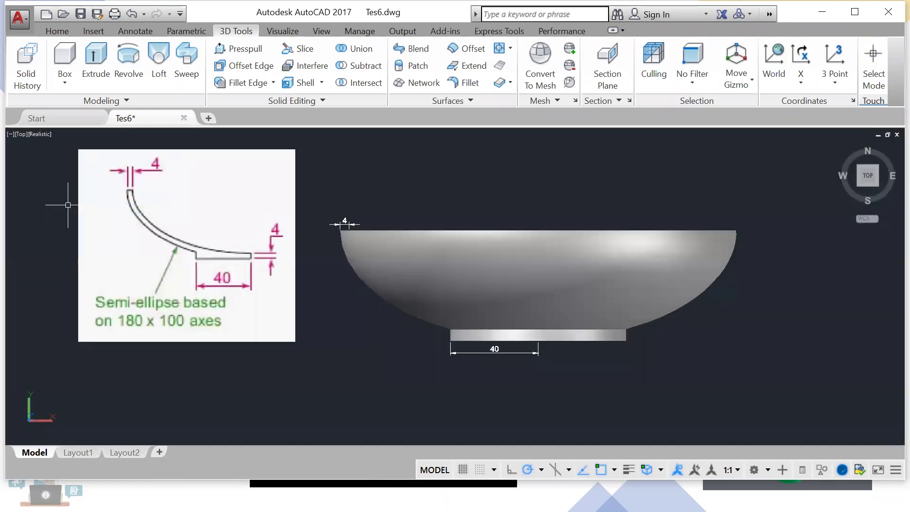
pyautogui.moveTo(543, 268)
pyautogui.keyDown('shift'); pyautogui.mouseDown(button='middle')
pyautogui.moveTo(542, 260)
pyautogui.moveTo(543, 297)
pyautogui.moveTo(547, 245)
pyautogui.moveTo(535, 244)
pyautogui.moveTo(510, 311)
pyautogui.moveTo(635, 263)
pyautogui.moveTo(598, 254)
pyautogui.mouseUp(button='middle'); pyautogui.keyUp('shift')
pyautogui.scroll(2, 488, 213)
pyautogui.moveTo(489, 217); pyautogui.dragTo(482, 283, button='middle')
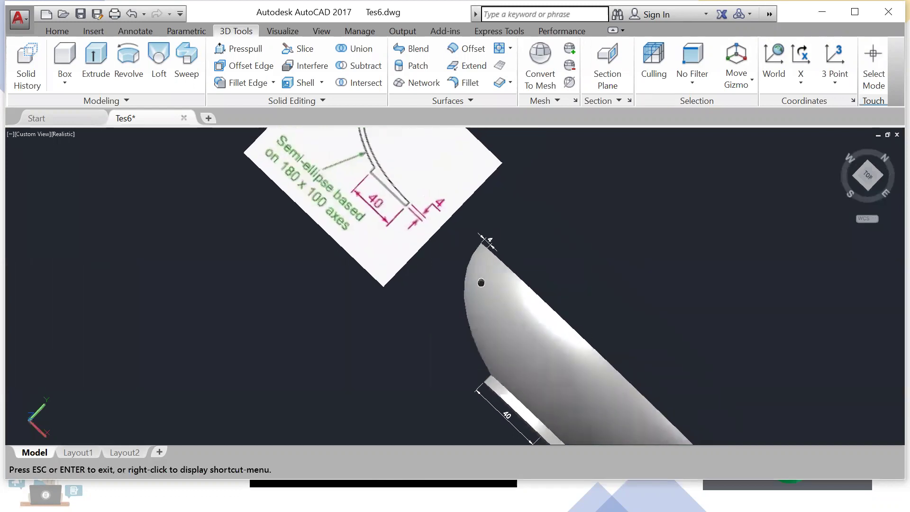
pyautogui.keyDown('shift'); pyautogui.moveTo(617, 390); pyautogui.dragTo(683, 329, button='middle'); pyautogui.keyUp('shift')
pyautogui.keyDown('shift'); pyautogui.moveTo(664, 264); pyautogui.dragTo(459, 247, button='middle'); pyautogui.keyUp('shift')
pyautogui.click(467, 220)
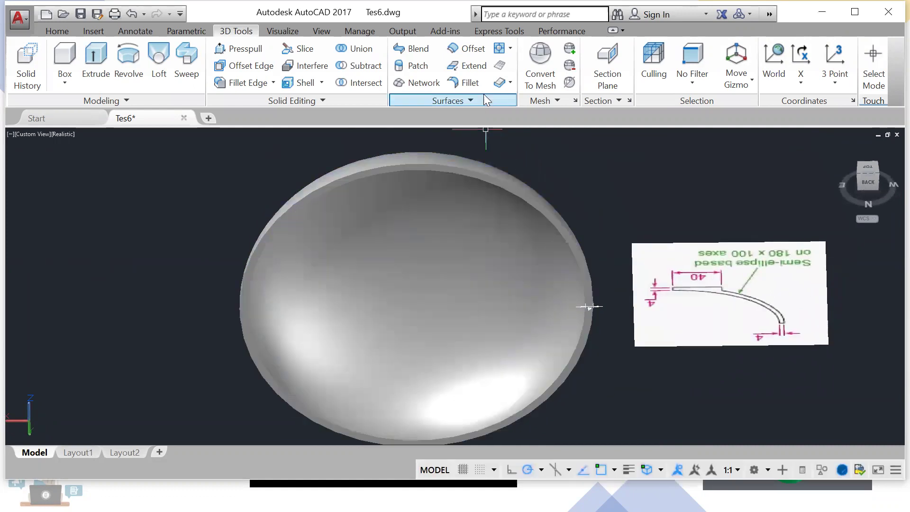
# Step: Examine the upright bowl from the side, check the Revolved Forms slide in the PowerPoint show, and return to AutoCAD
pyautogui.click(281, 31)
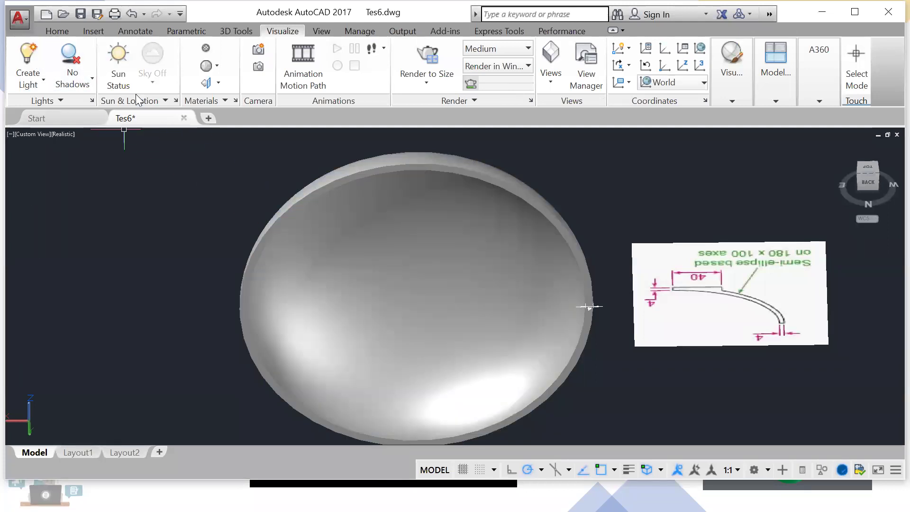
pyautogui.keyDown('shift'); pyautogui.moveTo(570, 260); pyautogui.dragTo(504, 197, button='middle'); pyautogui.keyUp('shift')
pyautogui.keyDown('shift'); pyautogui.moveTo(492, 347); pyautogui.dragTo(504, 274, button='middle'); pyautogui.keyUp('shift')
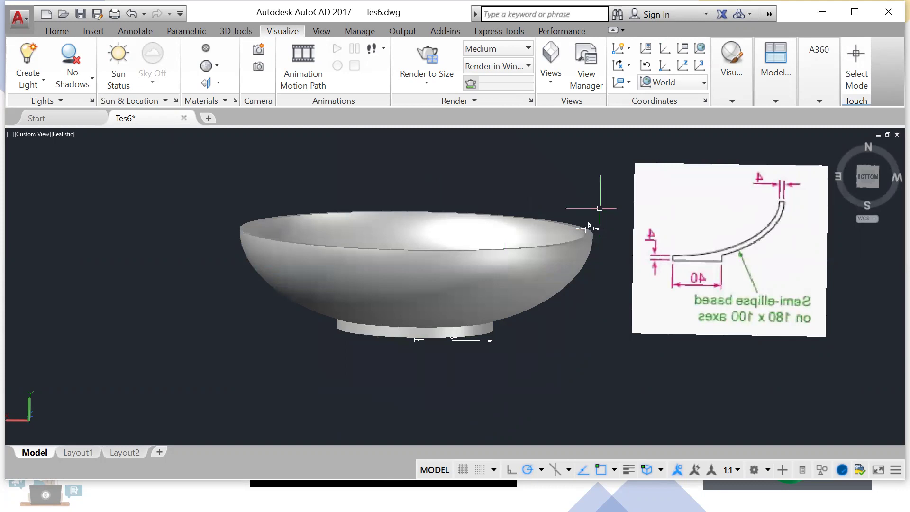
pyautogui.hotkey('alt', 'Tab')
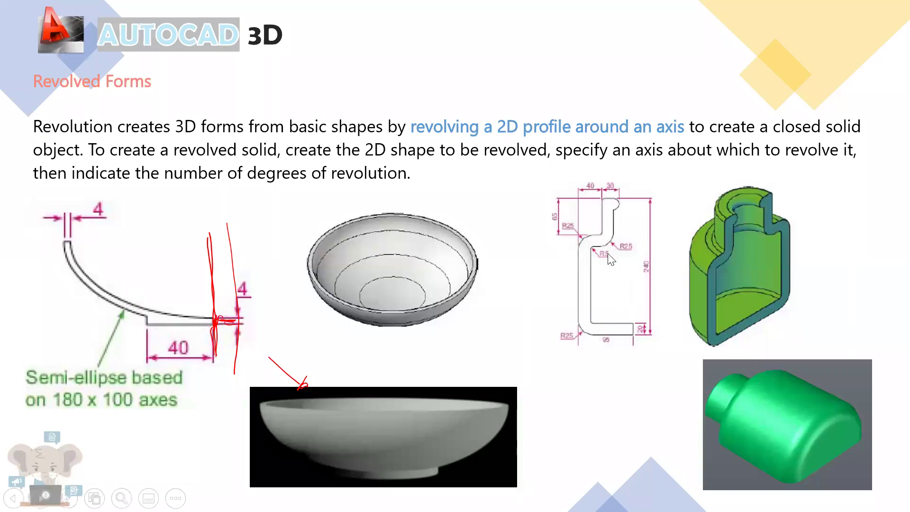
pyautogui.hotkey('alt', 'Tab')
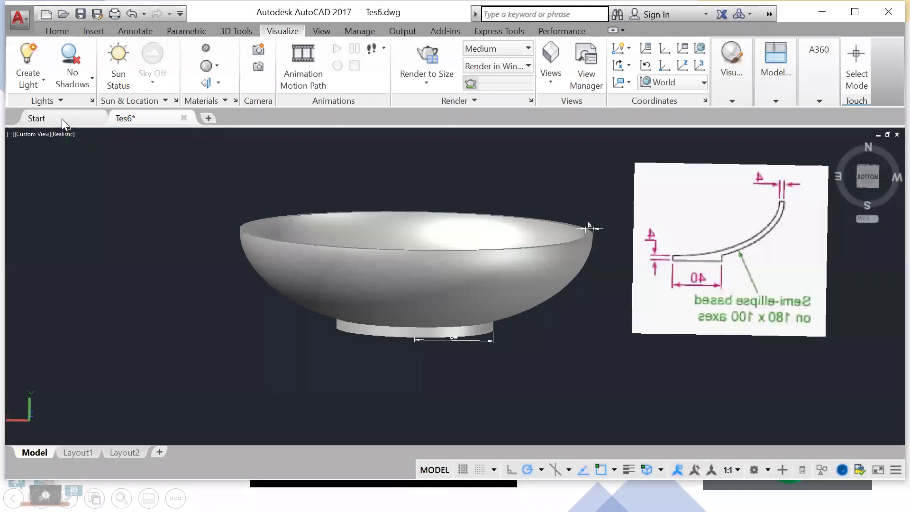
# Step: Open the drawing Tes7 from the Gambar Teknik folder
pyautogui.click(62, 118)
pyautogui.click(205, 291)
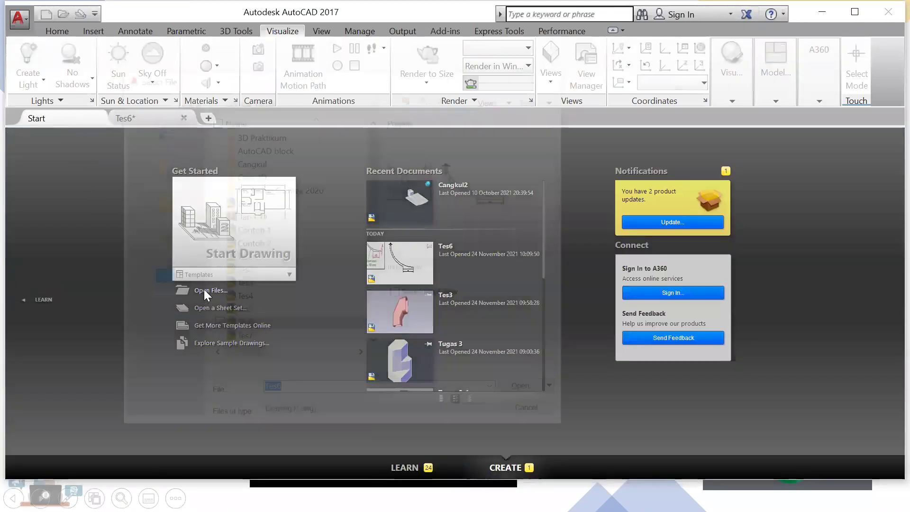
pyautogui.click(253, 311)
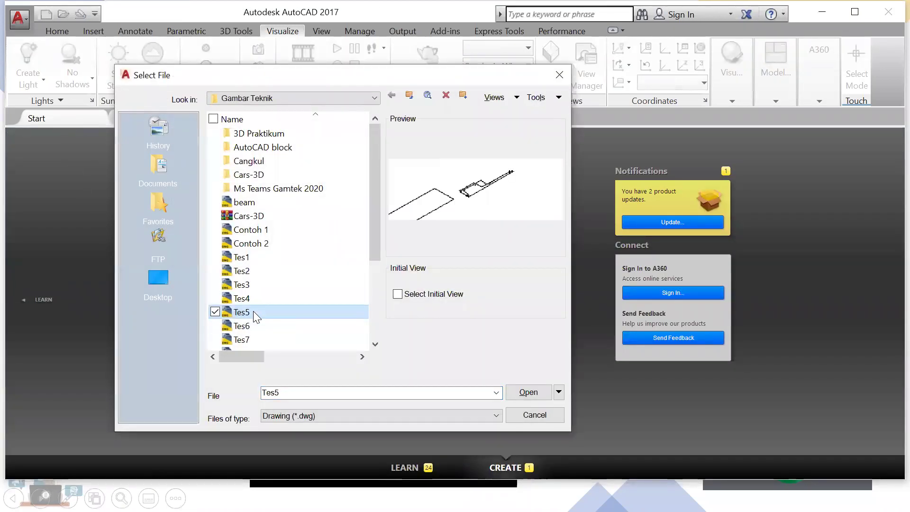
pyautogui.click(249, 337)
pyautogui.scroll(-1, 266, 319)
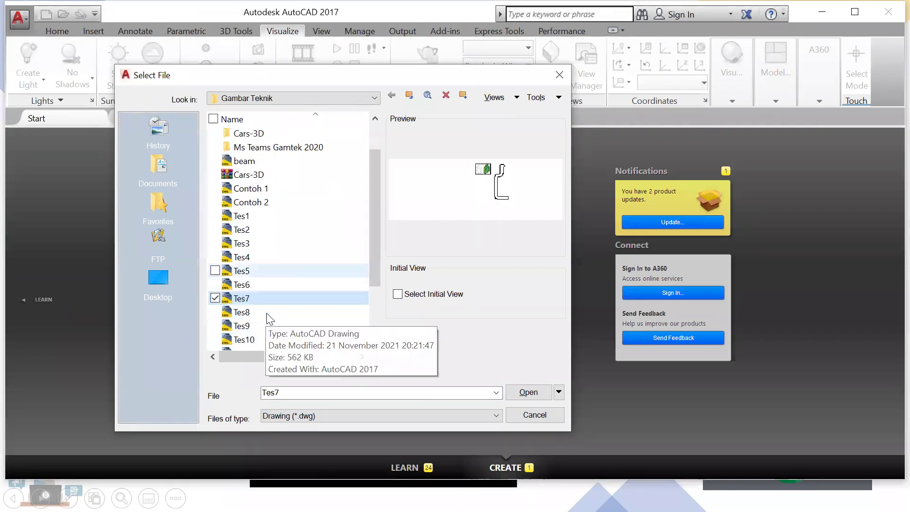
pyautogui.click(253, 311)
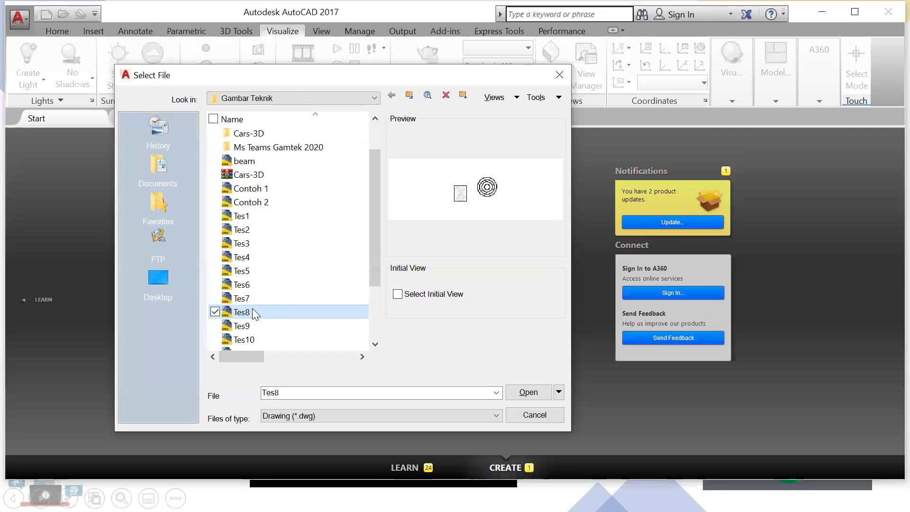
pyautogui.click(246, 298)
pyautogui.click(528, 394)
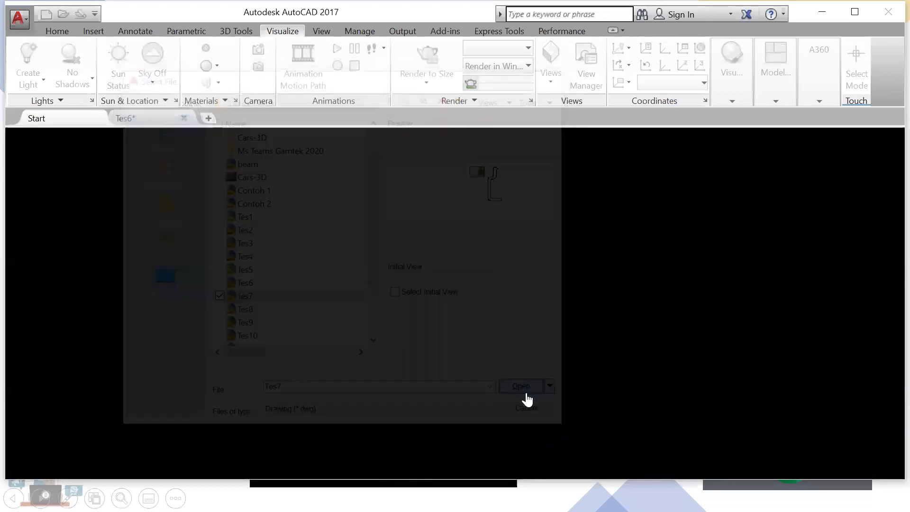
# Step: Check whether the bottle profile in Tes7 is a single closed object, and clear the selection
pyautogui.click(569, 272)
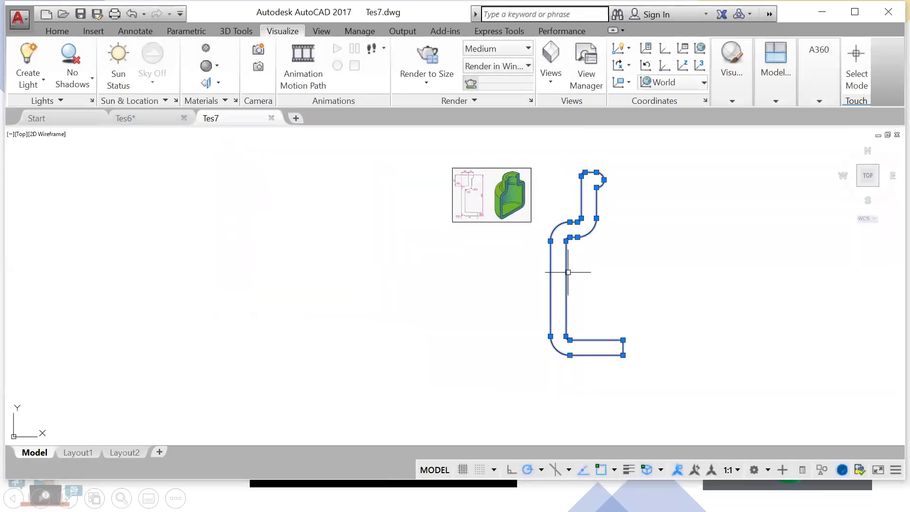
pyautogui.click(621, 268)
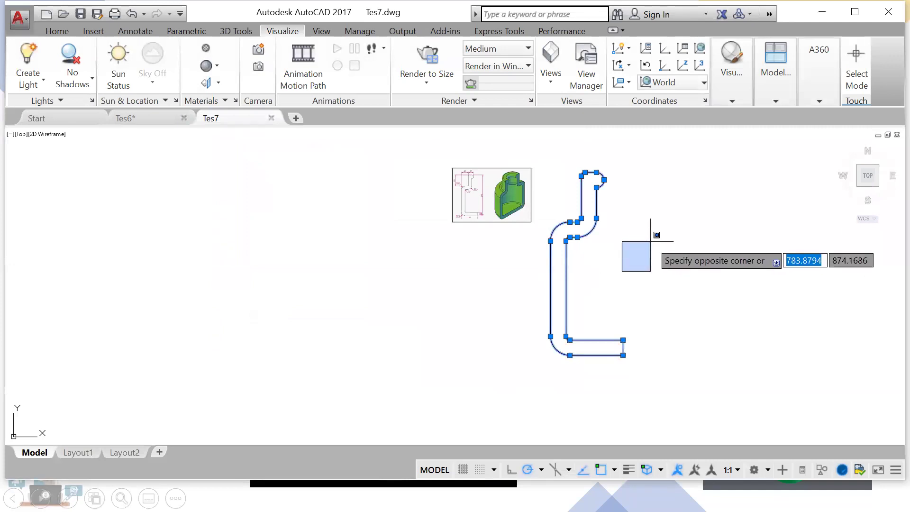
pyautogui.click(671, 240)
pyautogui.press('Escape')
pyautogui.moveTo(661, 240)
pyautogui.mouseDown(button='middle')
pyautogui.moveTo(638, 272)
pyautogui.moveTo(427, 274)
pyautogui.mouseUp(button='middle')
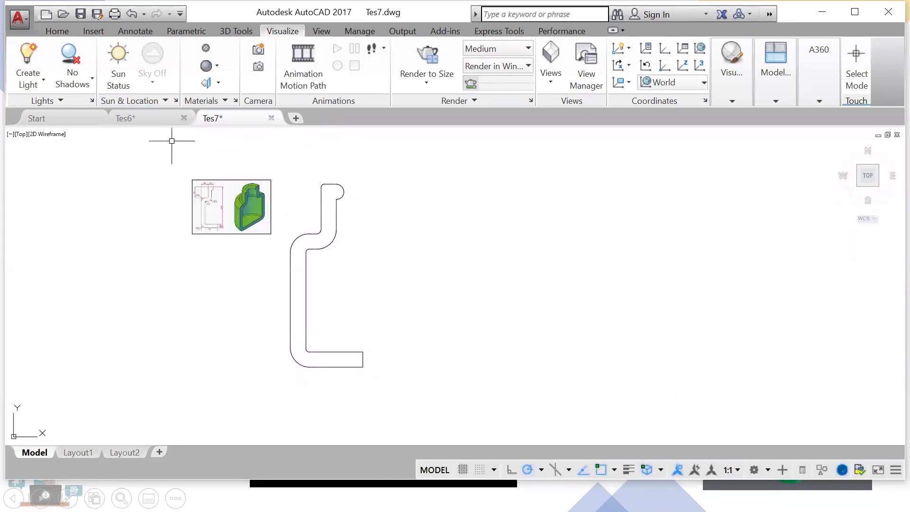
# Step: Revolve the bottle profile 360 degrees about a vertical axis through its base's lower-right corner
pyautogui.click(237, 30)
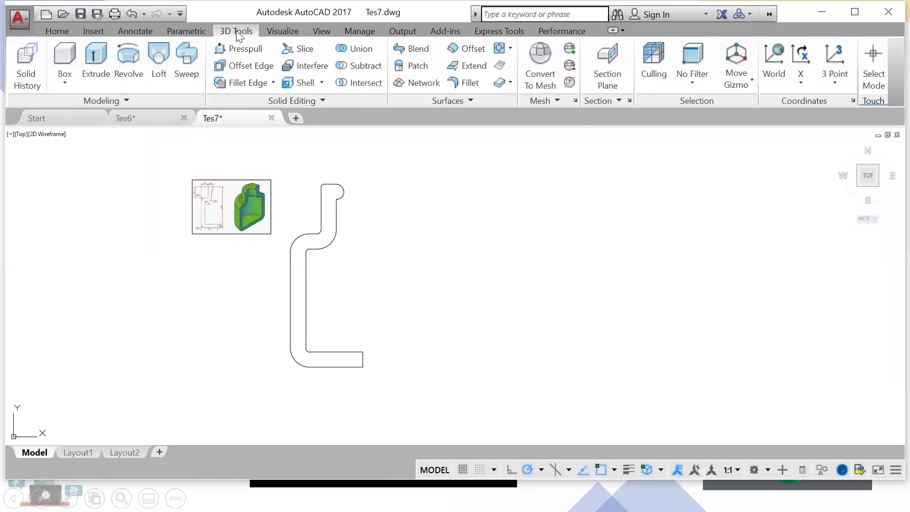
pyautogui.click(132, 69)
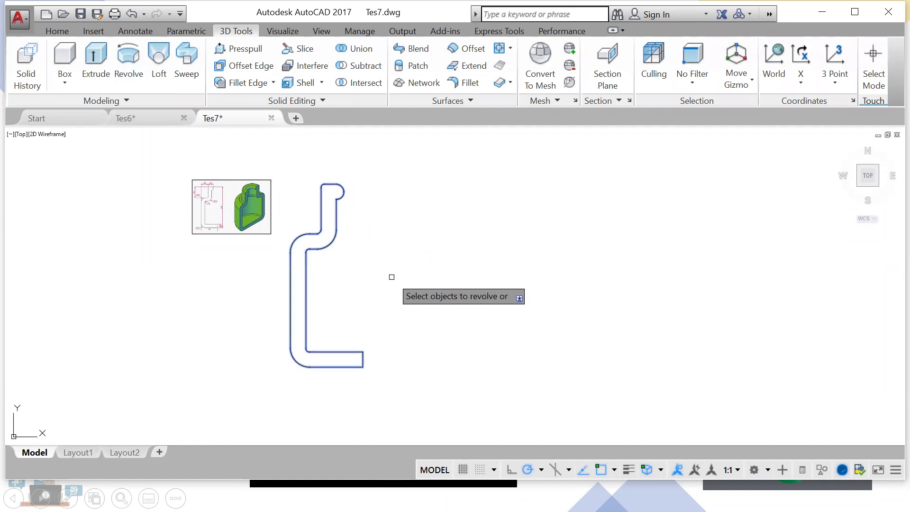
pyautogui.press('Return')
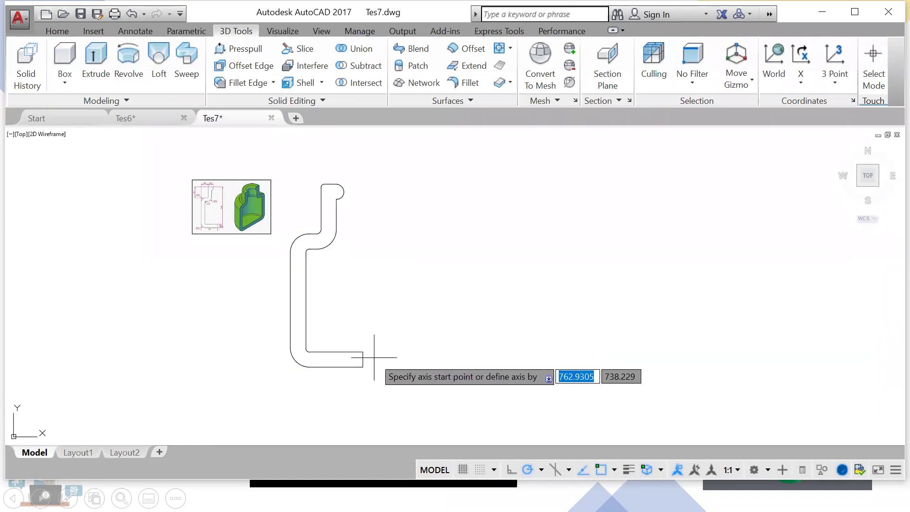
pyautogui.click(363, 366)
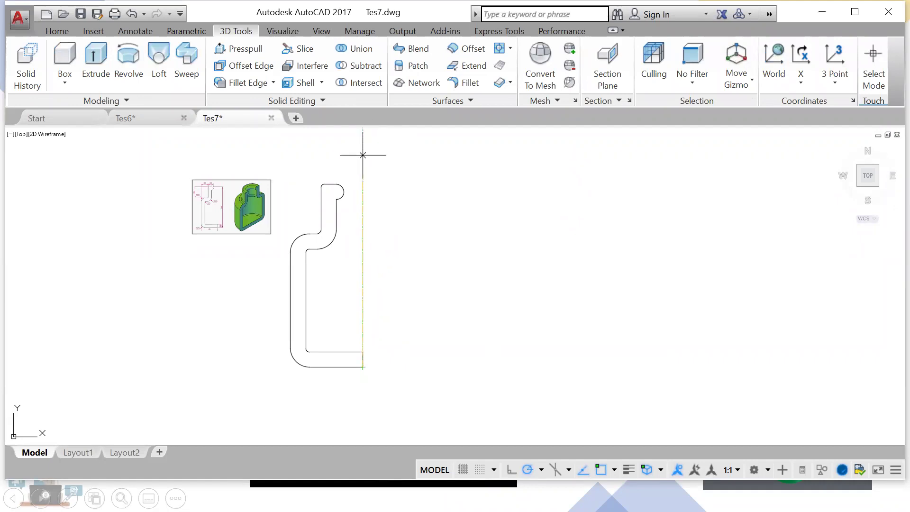
pyautogui.click(363, 155)
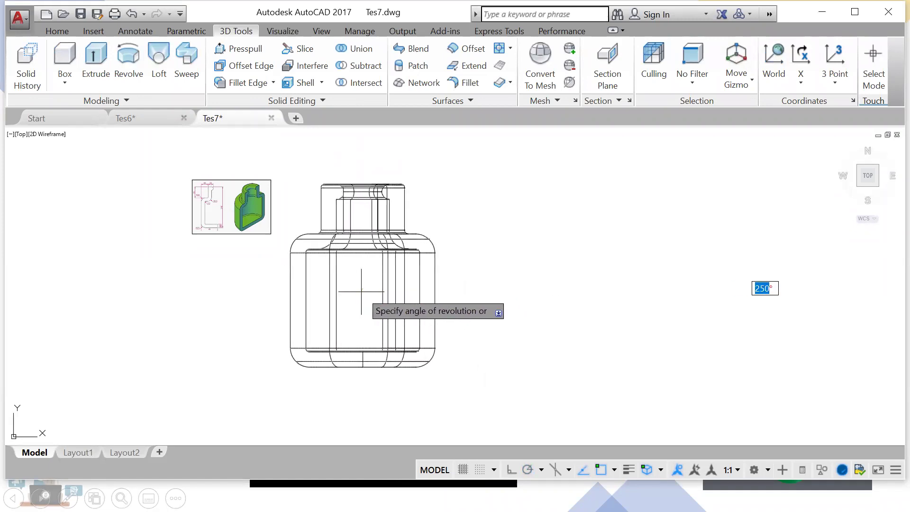
pyautogui.write('360')
pyautogui.press('Return')
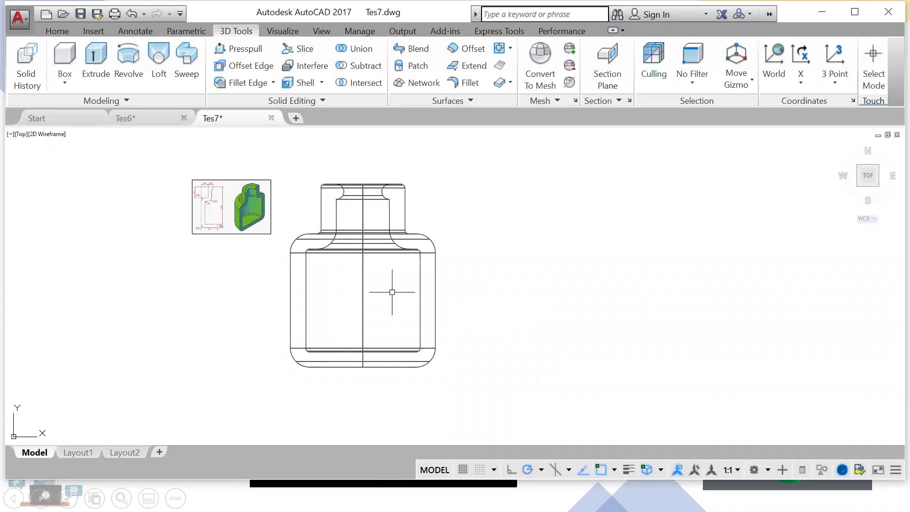
# Step: Display the revolved bottle in the Realistic visual style, inspect it from another angle, and restore the top view
pyautogui.click(56, 135)
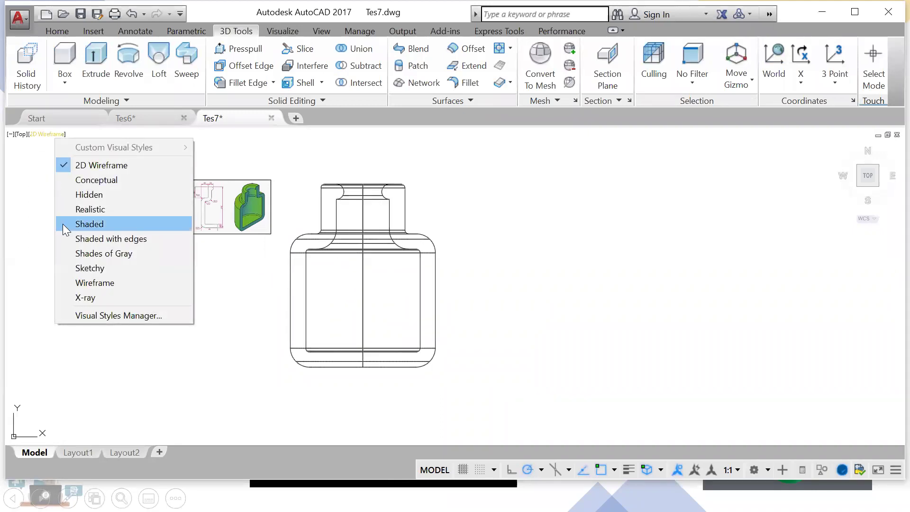
pyautogui.click(71, 207)
pyautogui.keyDown('shift'); pyautogui.moveTo(447, 262); pyautogui.dragTo(311, 351, button='middle'); pyautogui.keyUp('shift')
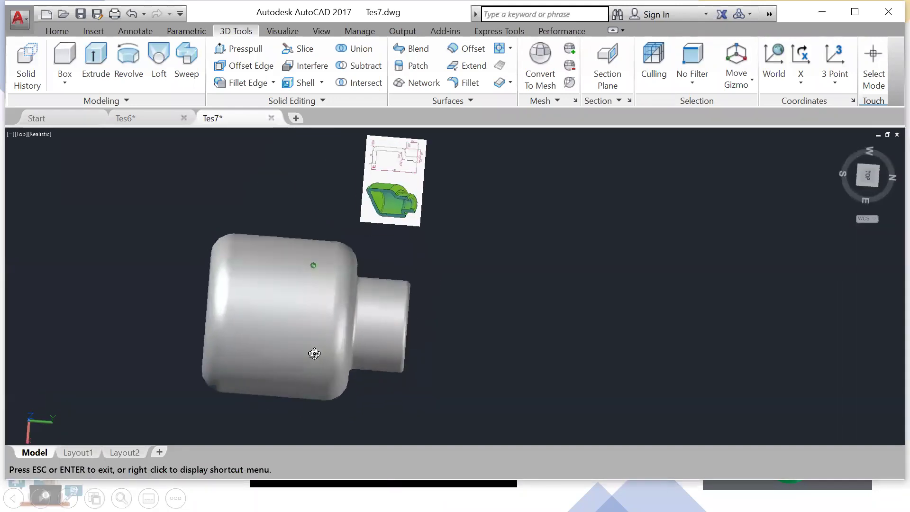
pyautogui.write('z')
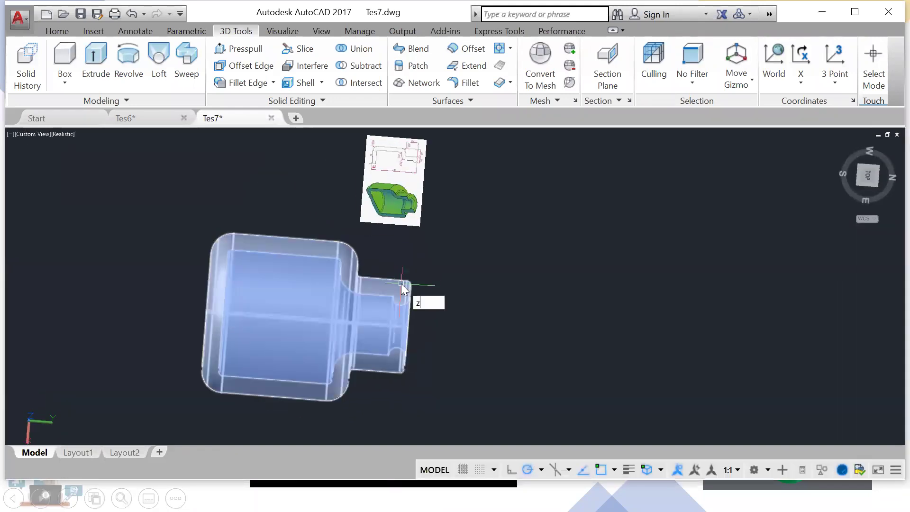
pyautogui.press('Escape')
pyautogui.hotkey('ctrl', 'z')
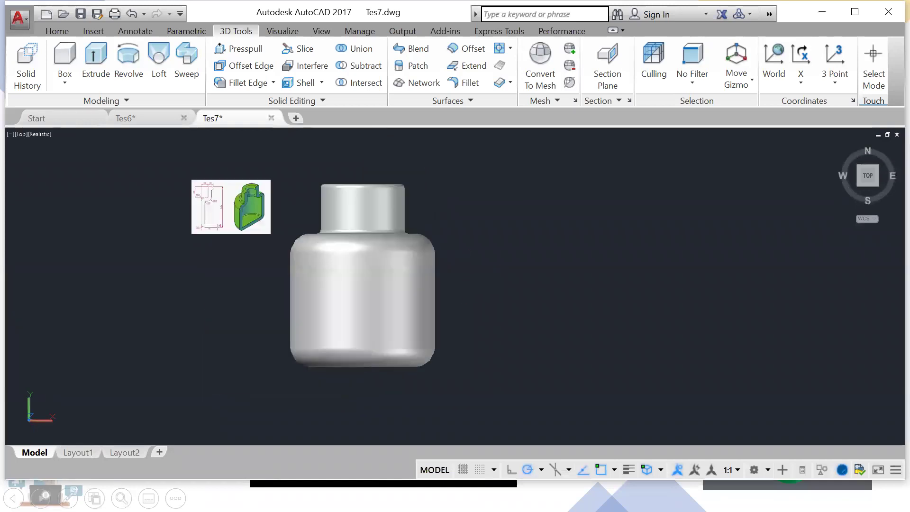
# Step: Set the color of layer 0 to index color 11 so the bottle is shaded light red, and tilt the view slightly
pyautogui.click(432, 265)
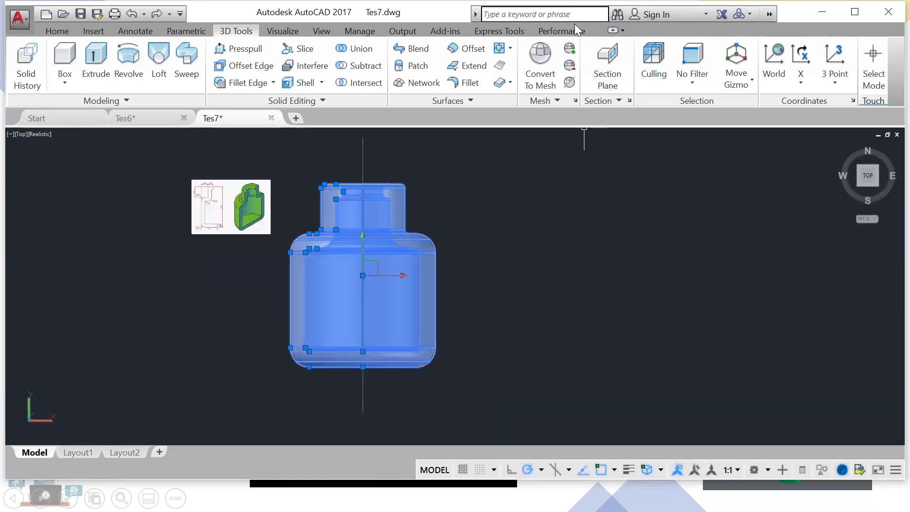
pyautogui.click(66, 30)
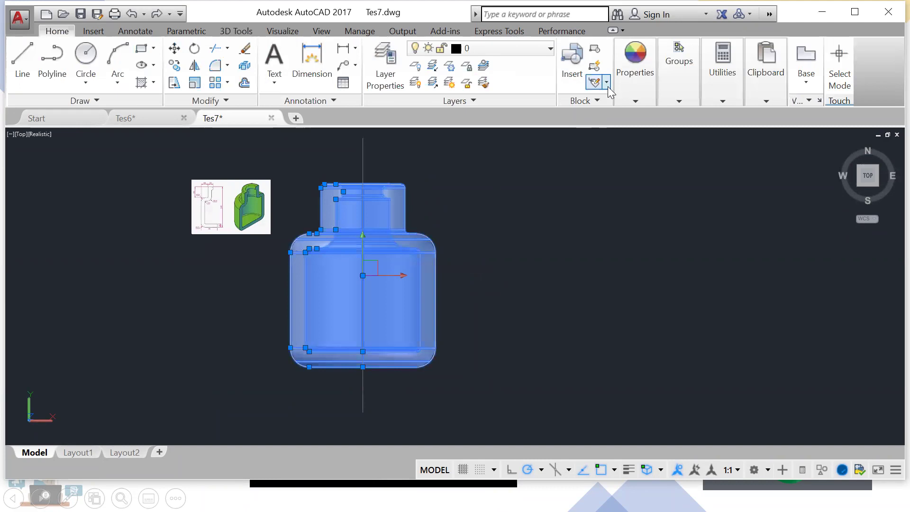
pyautogui.click(483, 49)
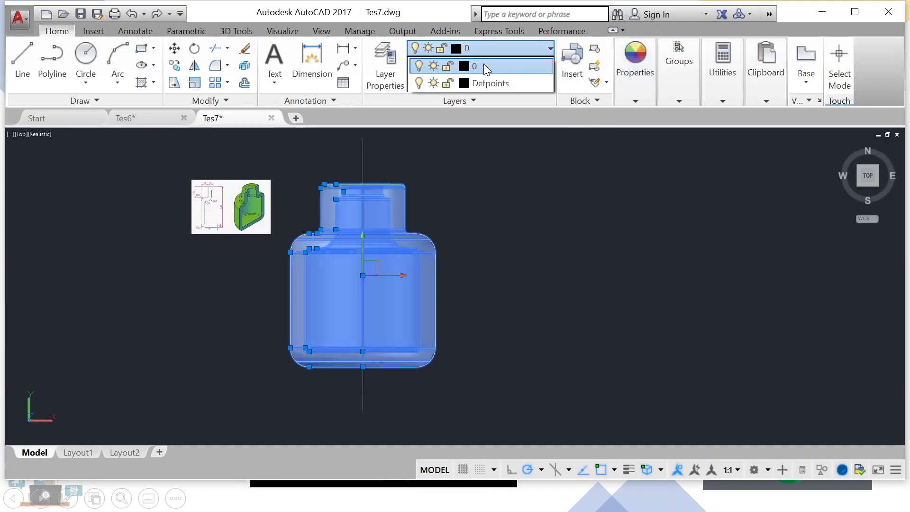
pyautogui.click(463, 66)
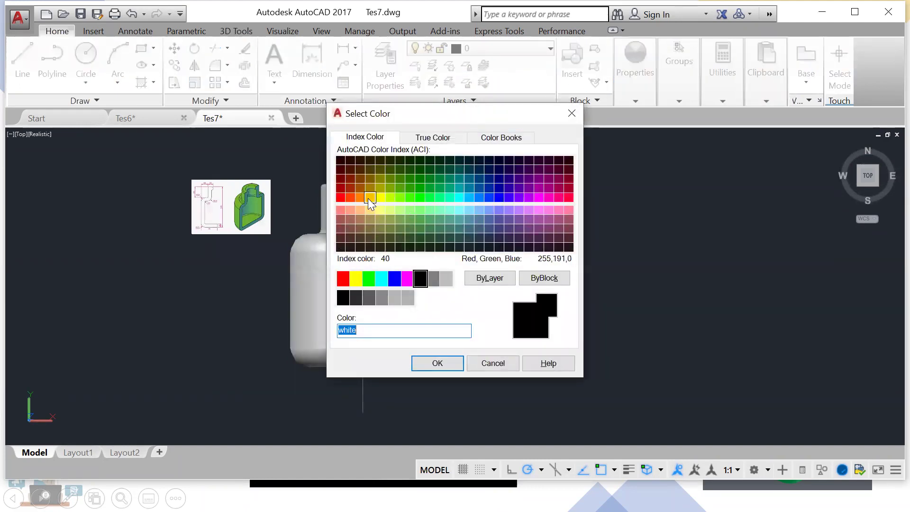
pyautogui.click(341, 209)
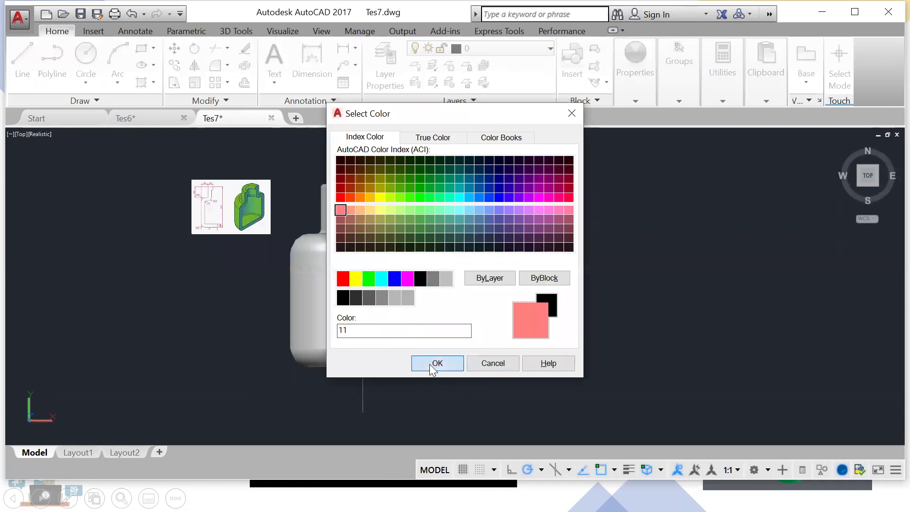
pyautogui.click(434, 364)
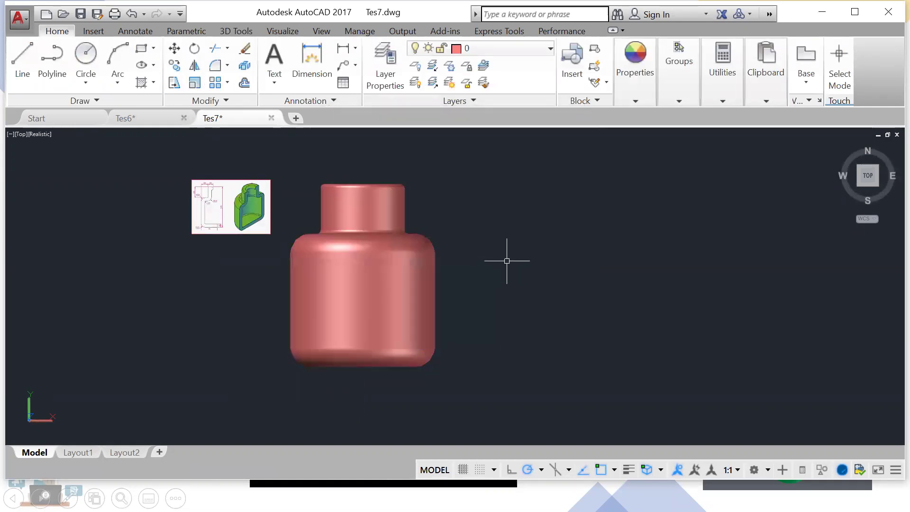
pyautogui.keyDown('shift'); pyautogui.moveTo(519, 280); pyautogui.dragTo(545, 280, button='middle'); pyautogui.keyUp('shift')
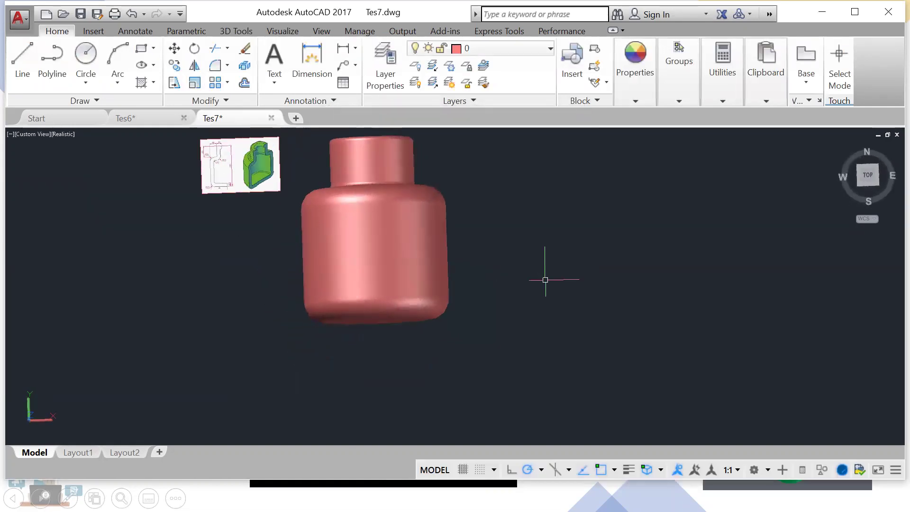
# Step: Switch to the PowerPoint show and advance from the Revolved Forms slide to the Loft example
pyautogui.hotkey('alt', 'Tab')
pyautogui.hotkey('alt', 'Tab')
pyautogui.hotkey('alt', 'Tab')
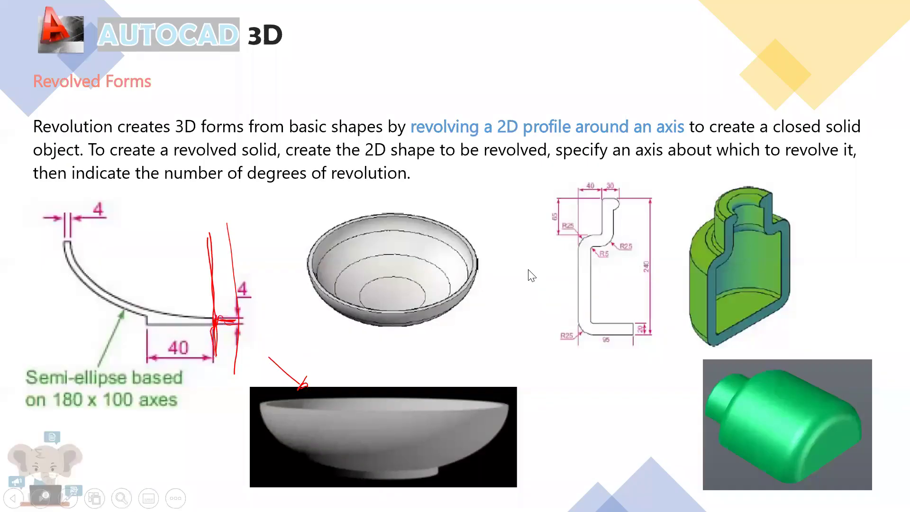
pyautogui.press('Right')
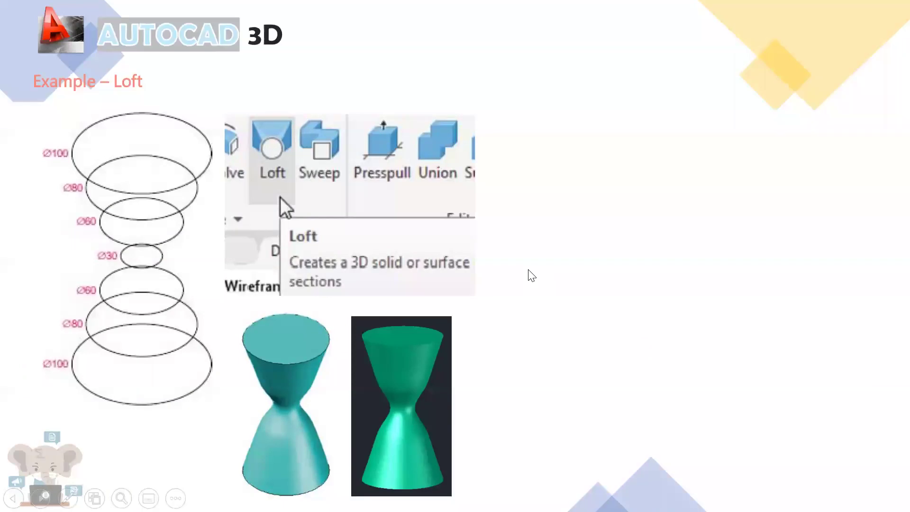
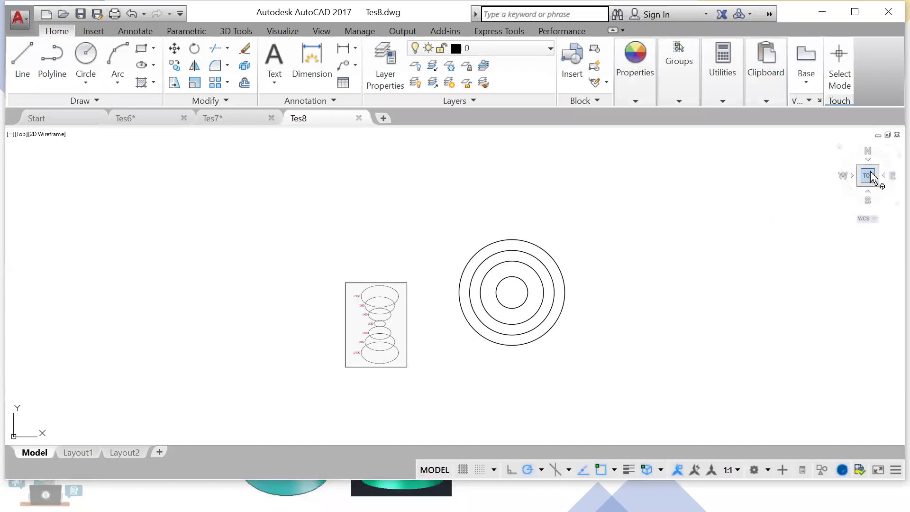
# Step: Draw a circle of radius 50 in Tes8 beside the existing concentric circles, on the side away from the reference image
pyautogui.scroll(2, 635, 296)
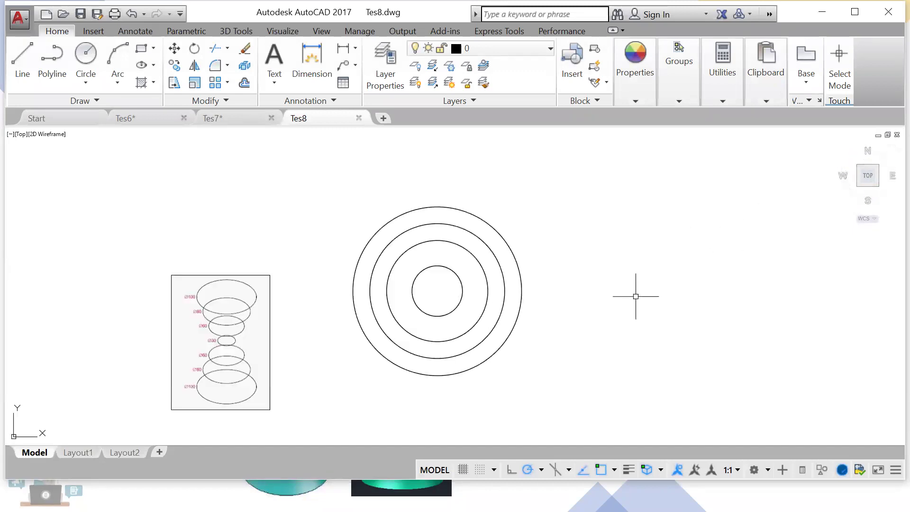
pyautogui.scroll(2, 553, 292)
pyautogui.moveTo(549, 294); pyautogui.dragTo(607, 297, button='middle')
pyautogui.scroll(-2, 609, 294)
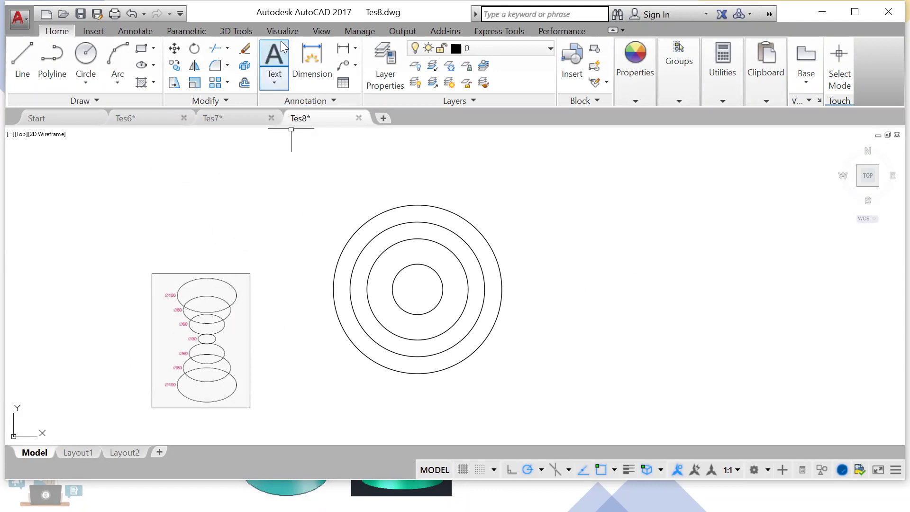
pyautogui.click(343, 49)
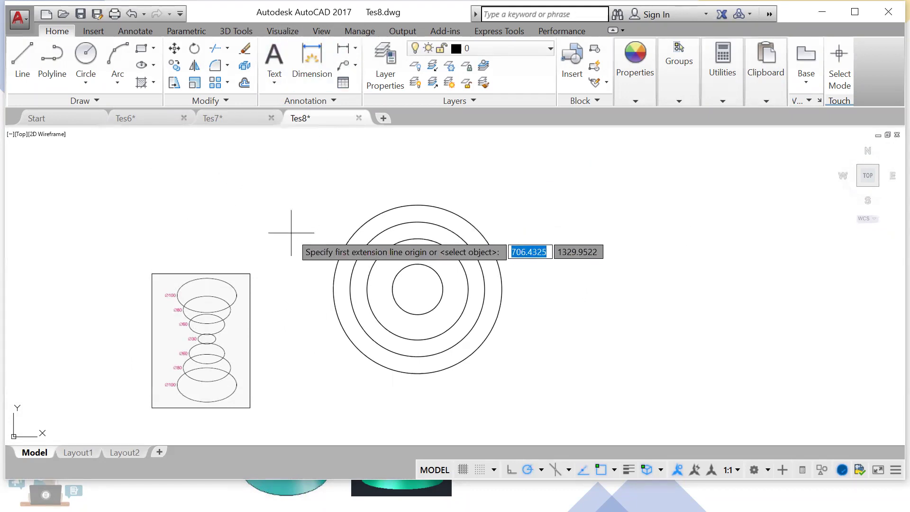
pyautogui.click(90, 79)
pyautogui.click(80, 105)
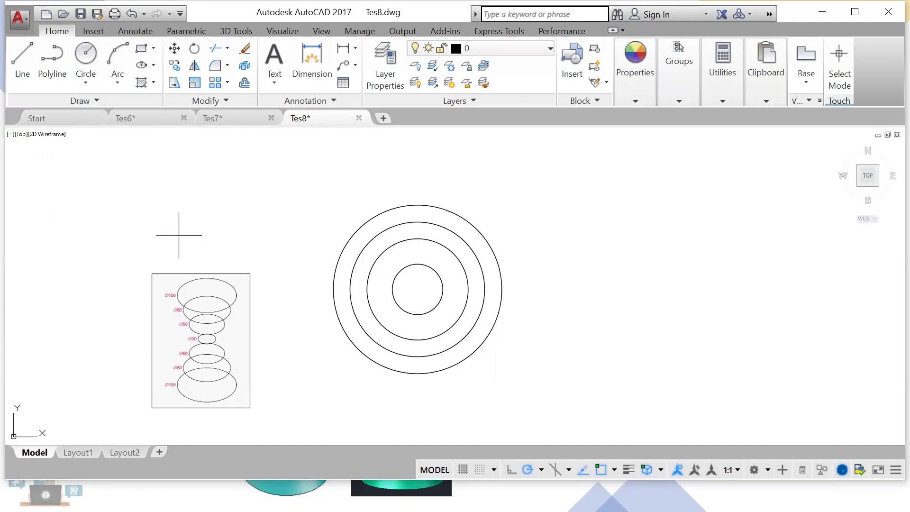
pyautogui.click(613, 290)
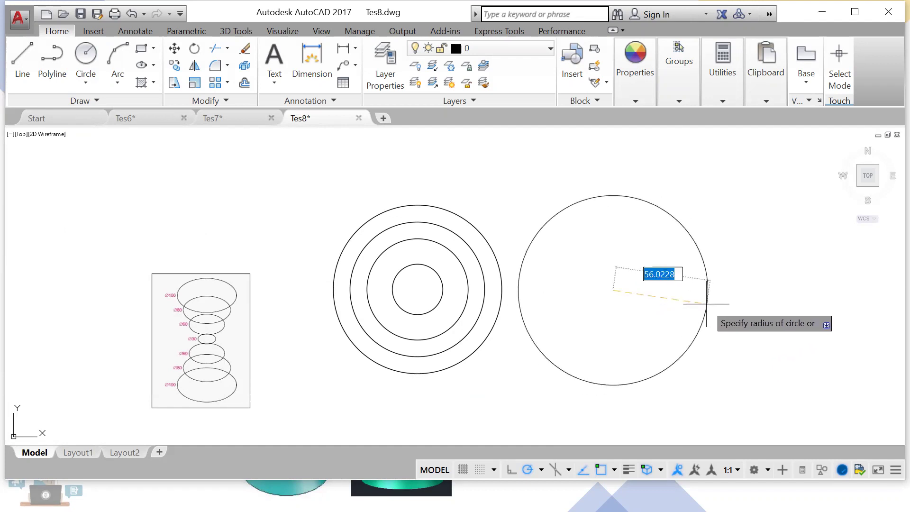
pyautogui.write('50')
pyautogui.press('Return')
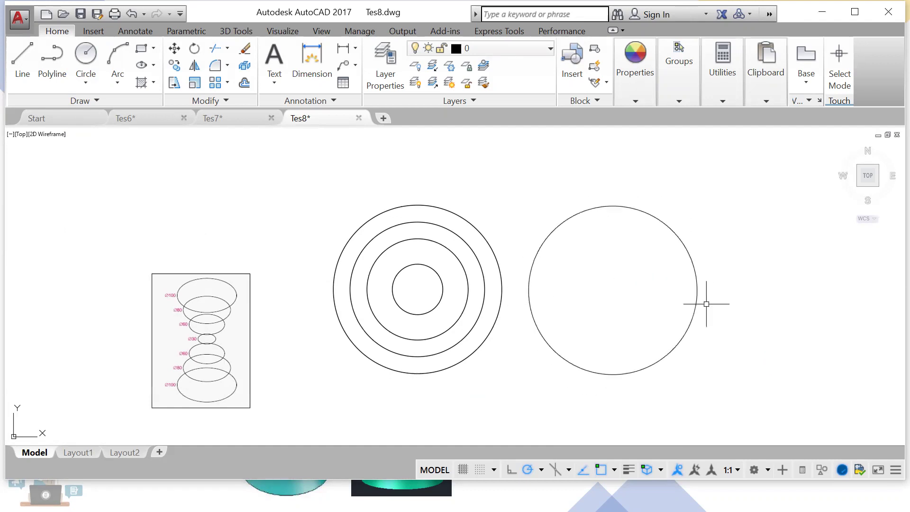
# Step: Draw a circle of radius 40 concentric with the new radius 50 circle
pyautogui.click(86, 54)
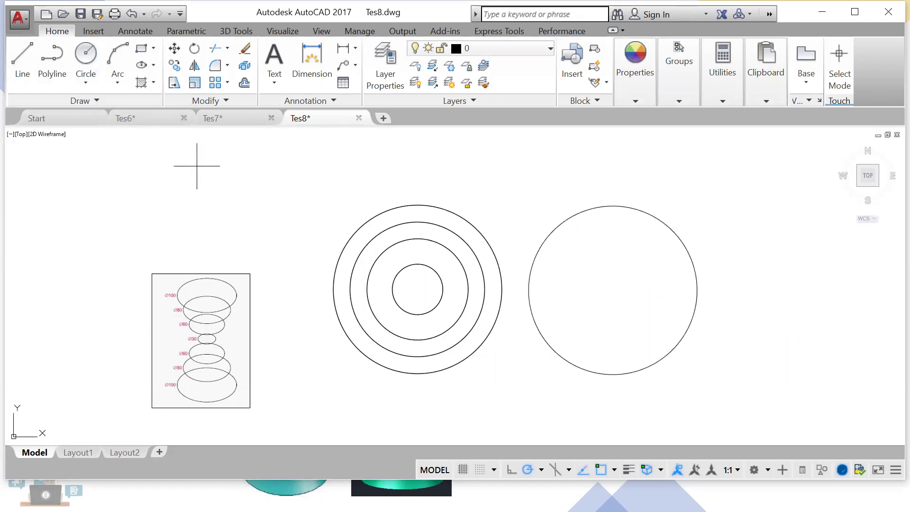
pyautogui.click(613, 290)
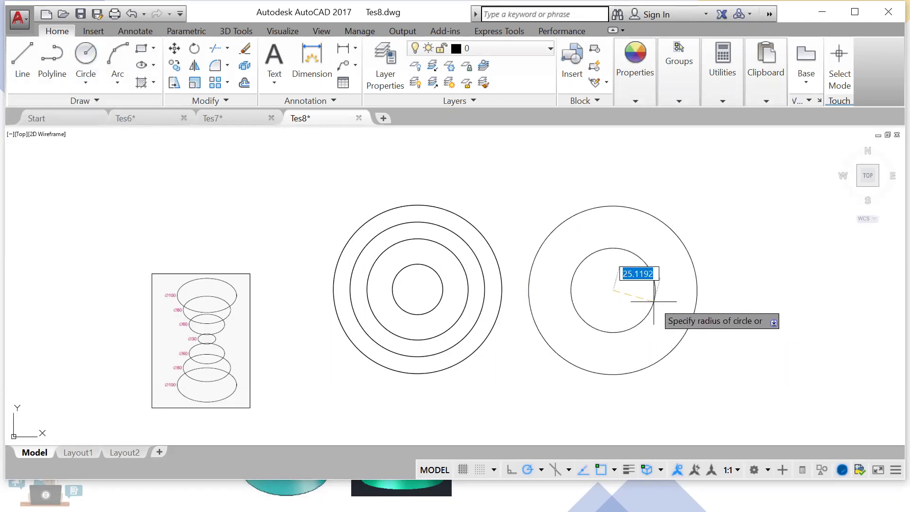
pyautogui.write('40')
pyautogui.press('Return')
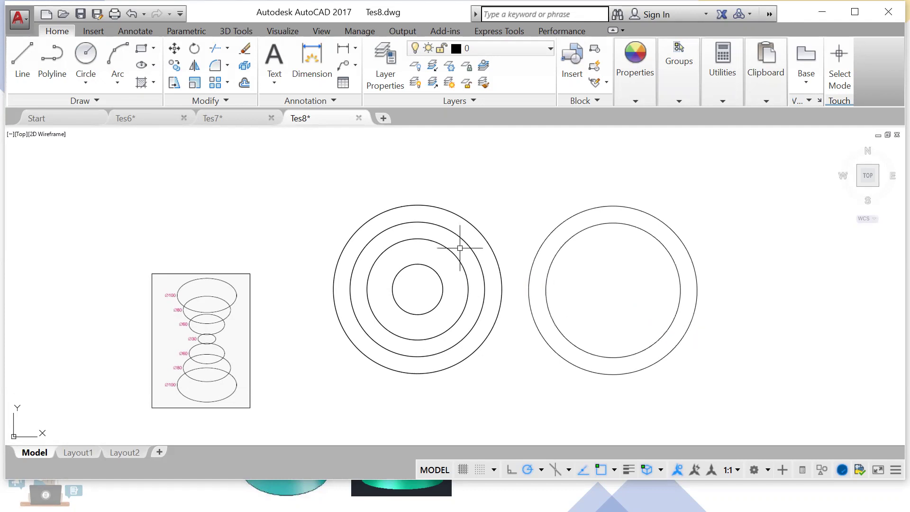
# Step: Add a circle of radius 30 centered on the new radius 50 and 40 circles
pyautogui.click(86, 82)
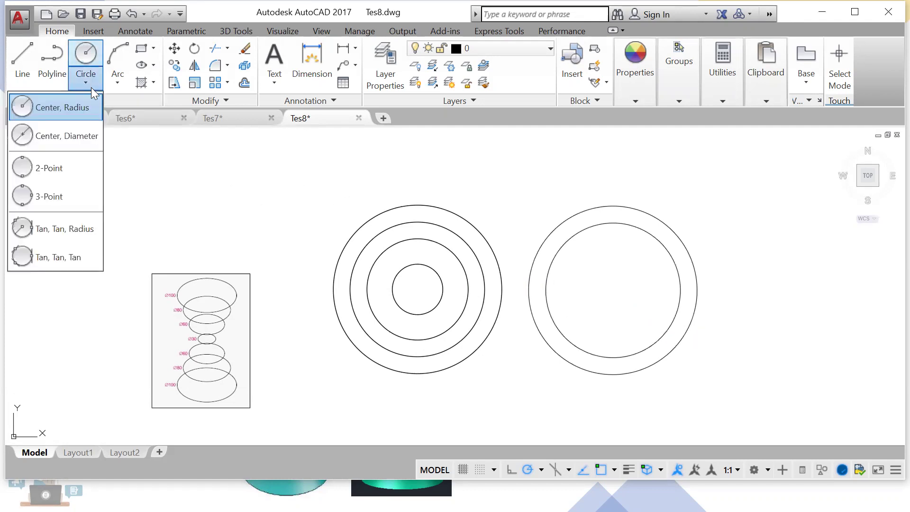
pyautogui.click(87, 111)
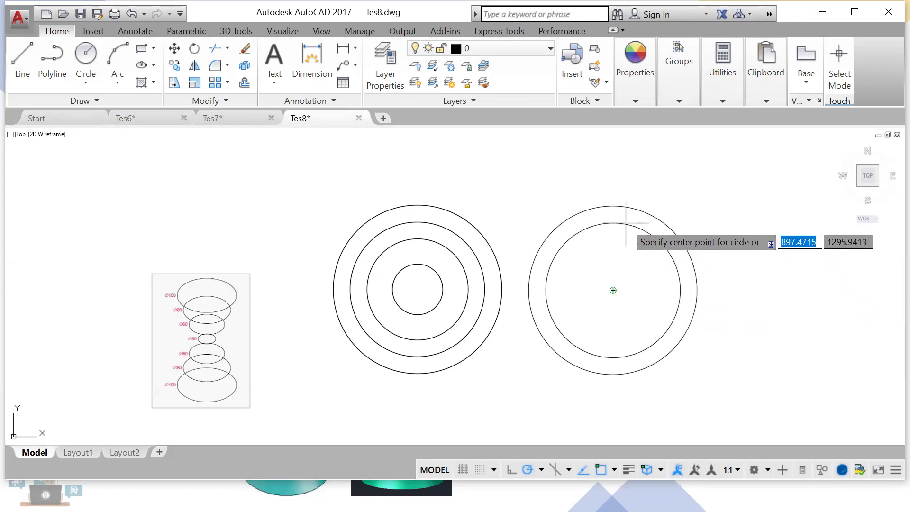
pyautogui.click(613, 289)
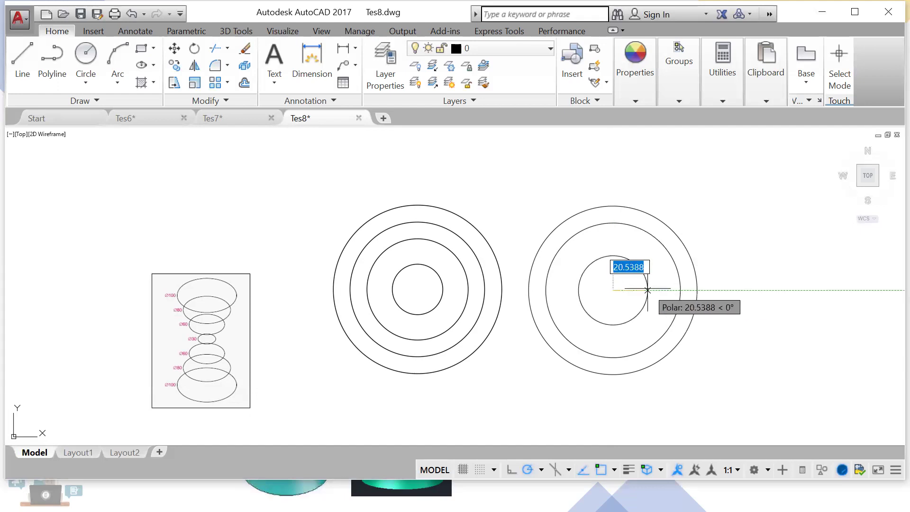
pyautogui.write('30')
pyautogui.press('Return')
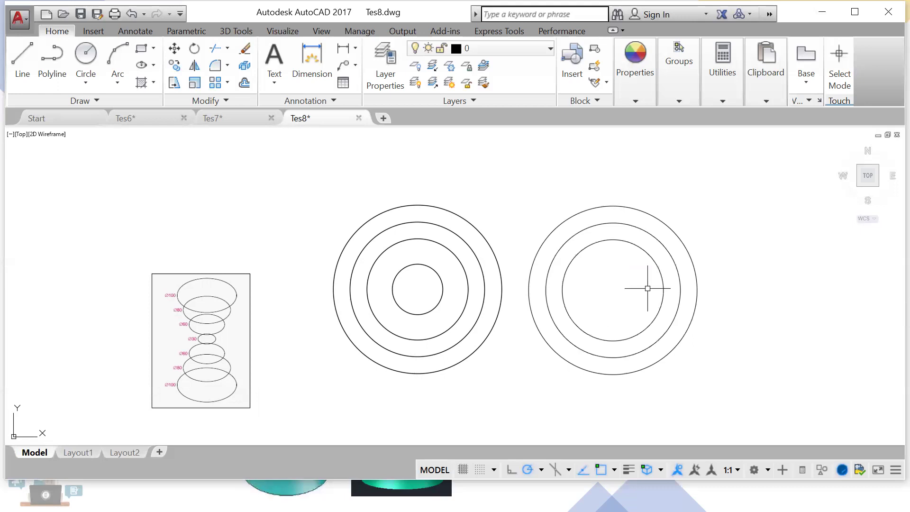
# Step: Complete the new concentric set with an innermost circle of radius 15
pyautogui.click(86, 54)
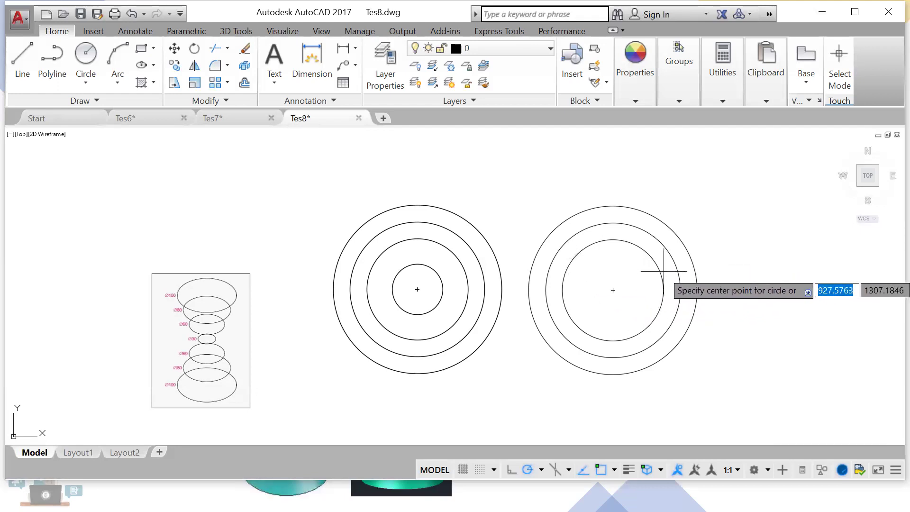
pyautogui.click(613, 290)
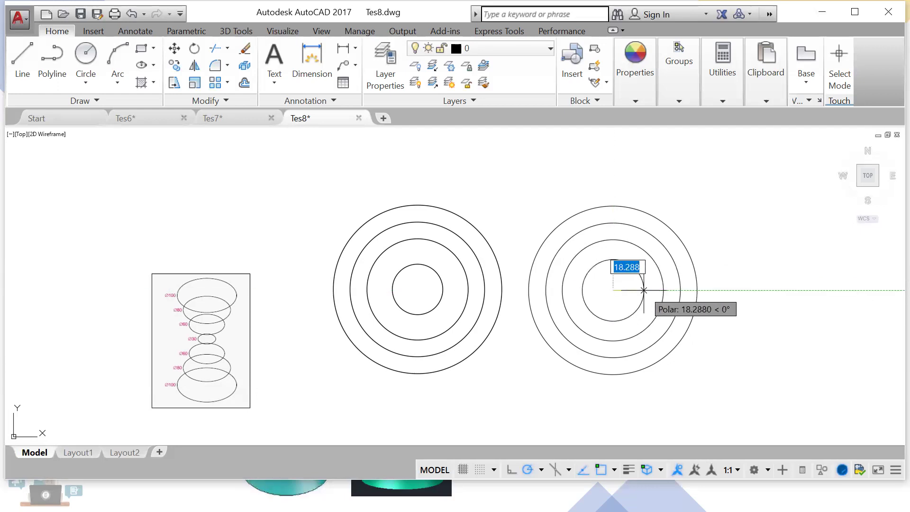
pyautogui.write('15')
pyautogui.press('Return')
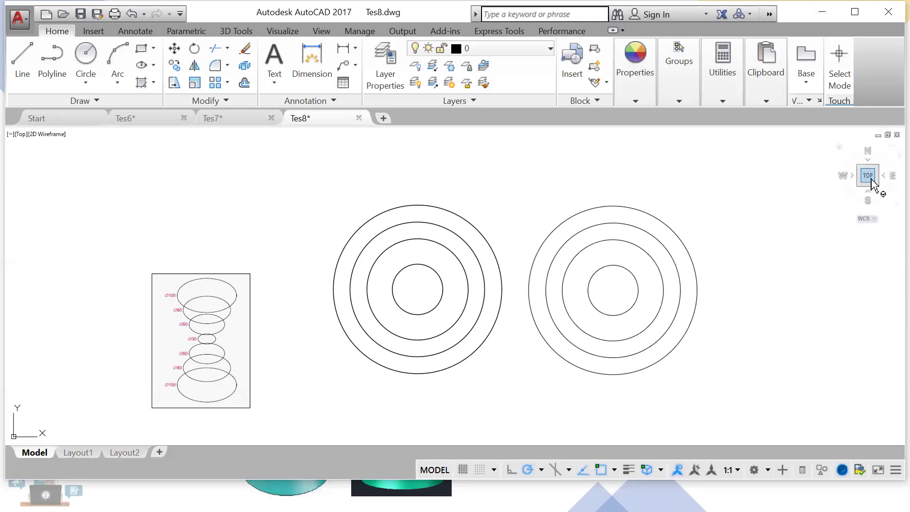
# Step: Switch to a southwest isometric view and examine the new flat circles next to the stacked example circles
pyautogui.click(840, 146)
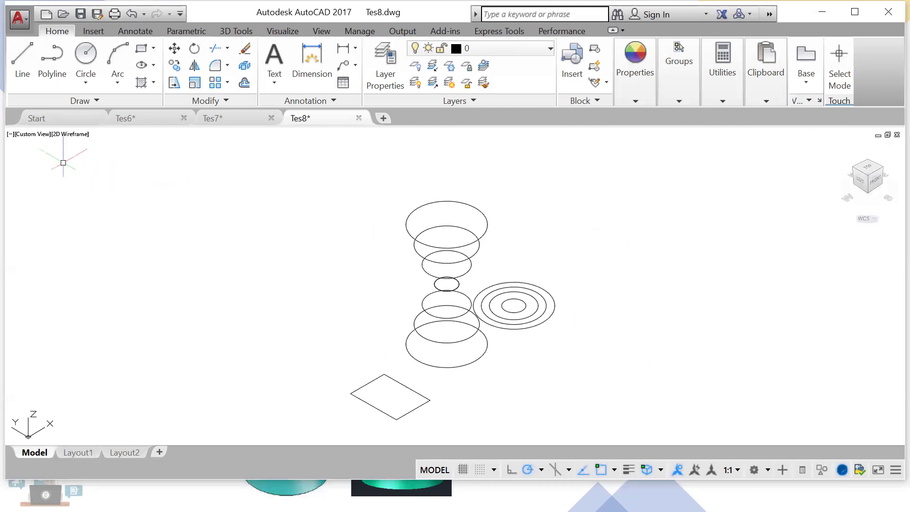
pyautogui.click(33, 134)
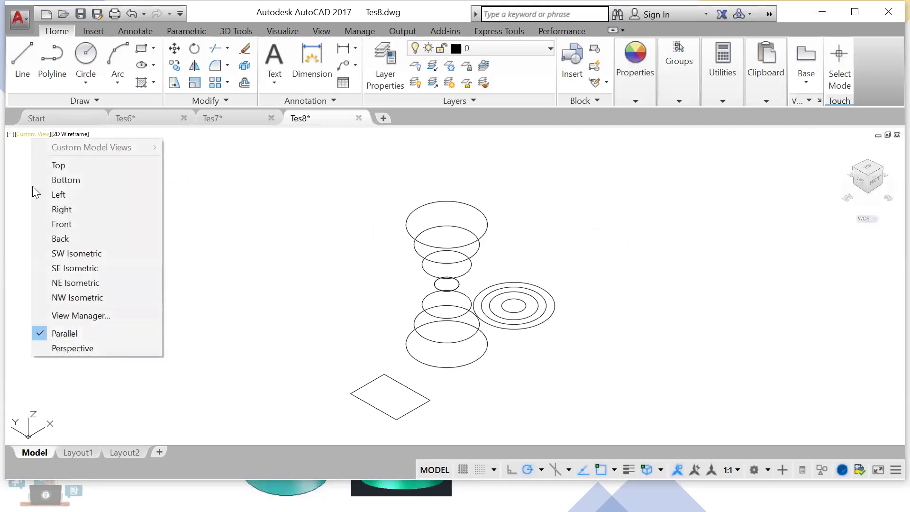
pyautogui.click(30, 134)
pyautogui.click(259, 221)
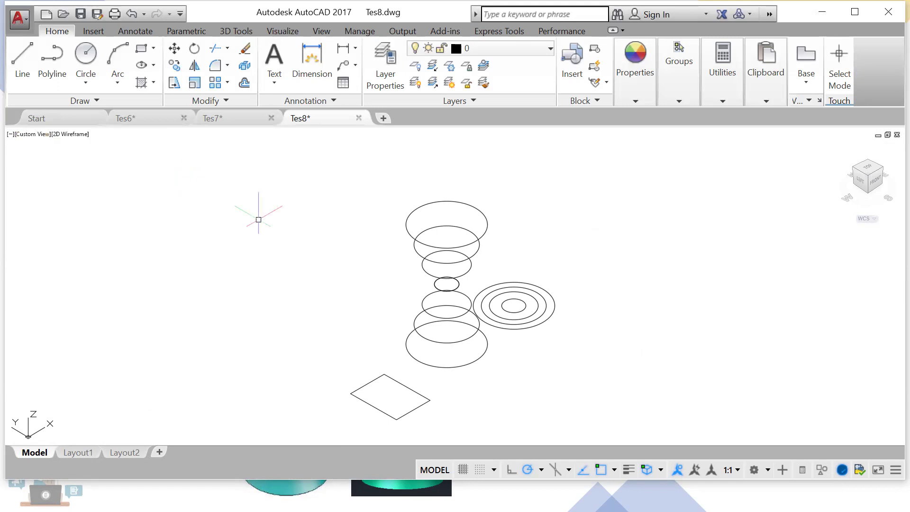
pyautogui.keyDown('shift'); pyautogui.moveTo(559, 350); pyautogui.dragTo(463, 354, button='middle'); pyautogui.keyUp('shift')
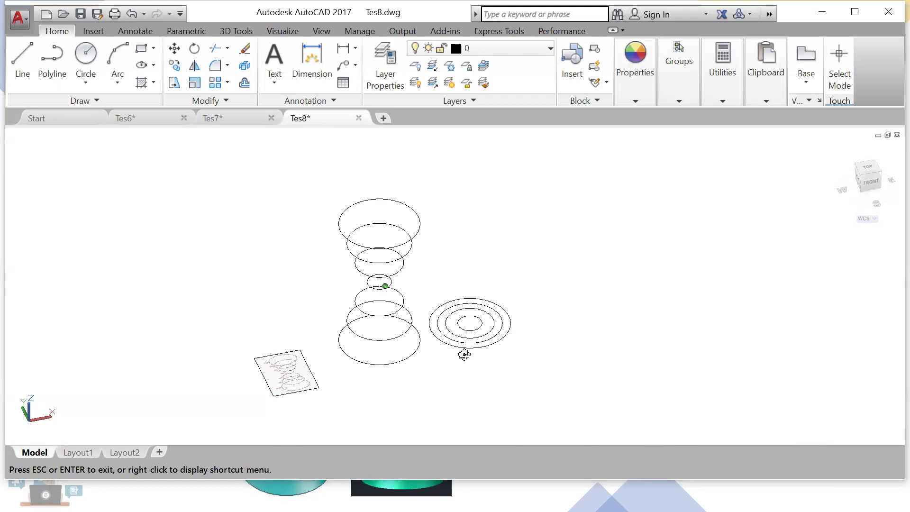
pyautogui.scroll(2, 472, 345)
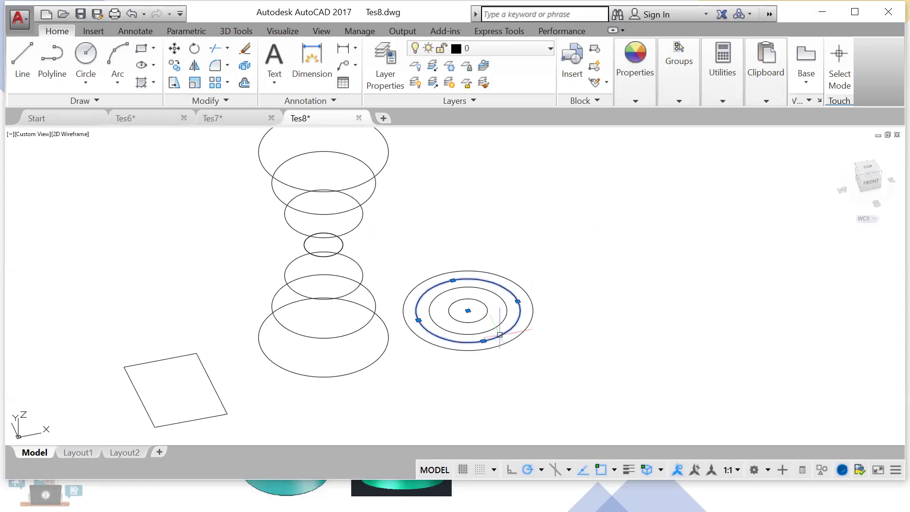
# Step: Raise the new radius 40 circle 10 units along the Z axis from its center
pyautogui.click(863, 171)
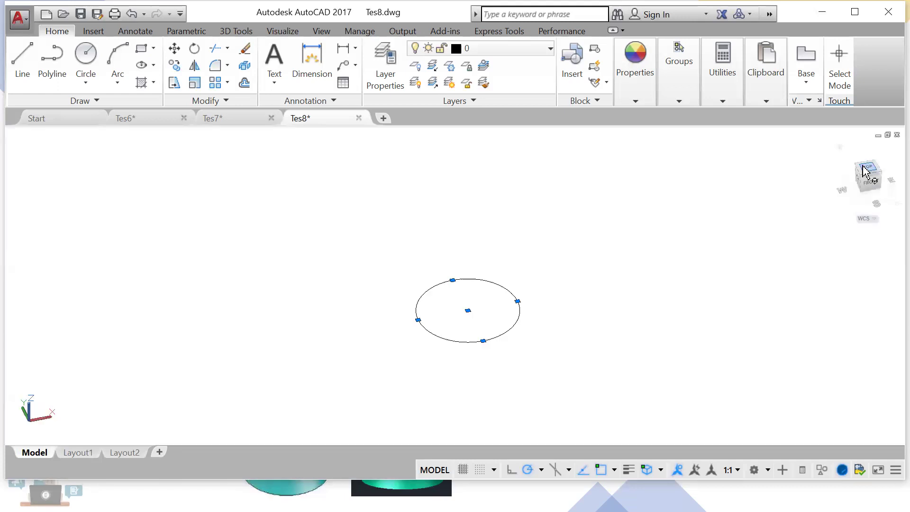
pyautogui.scroll(-3, 285, 309)
pyautogui.scroll(-3, 284, 309)
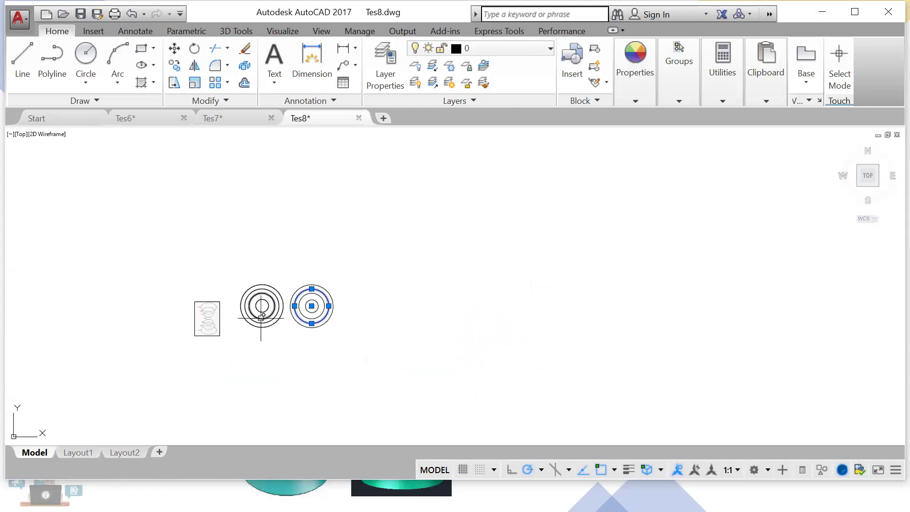
pyautogui.scroll(5, 203, 331)
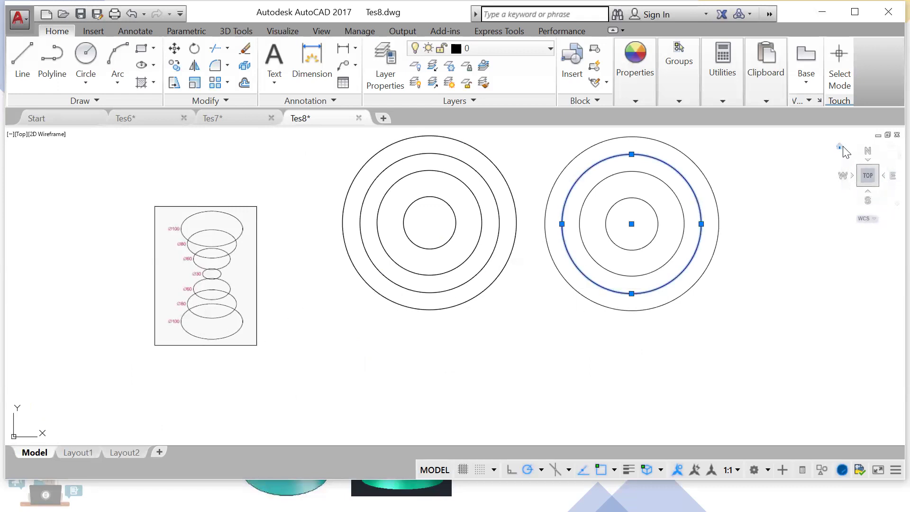
pyautogui.click(839, 146)
pyautogui.moveTo(280, 360); pyautogui.dragTo(287, 250, button='middle')
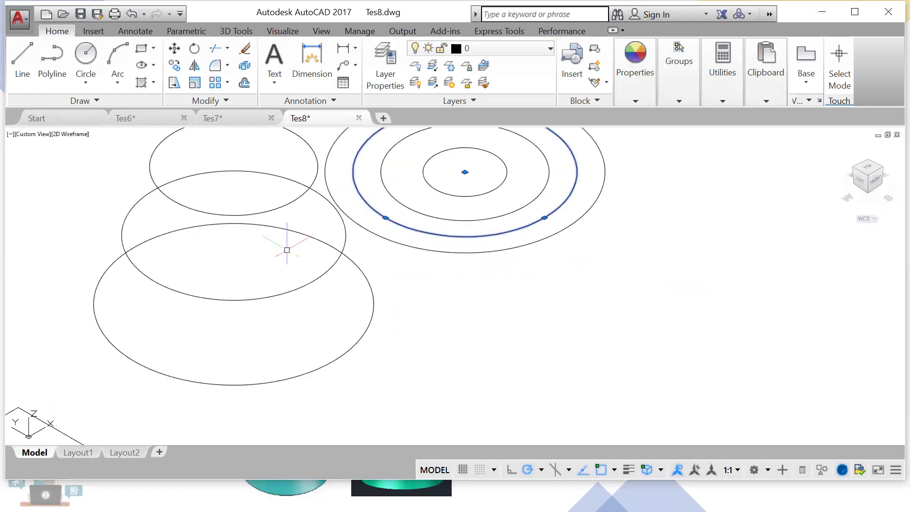
pyautogui.moveTo(404, 258); pyautogui.dragTo(378, 346, button='middle')
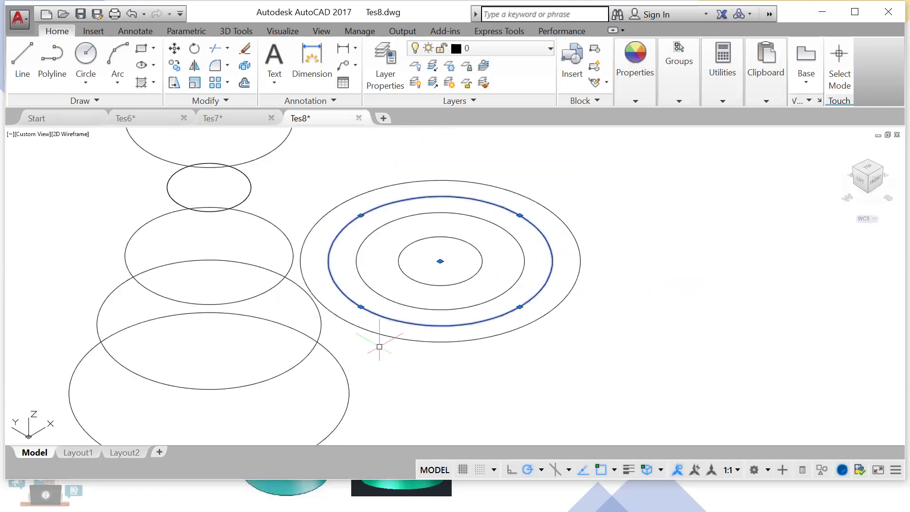
pyautogui.click(440, 261)
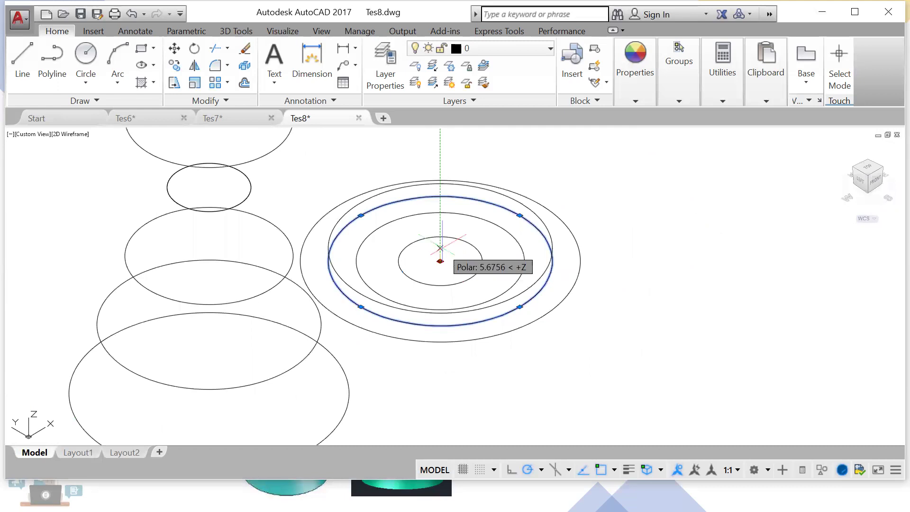
pyautogui.write('10')
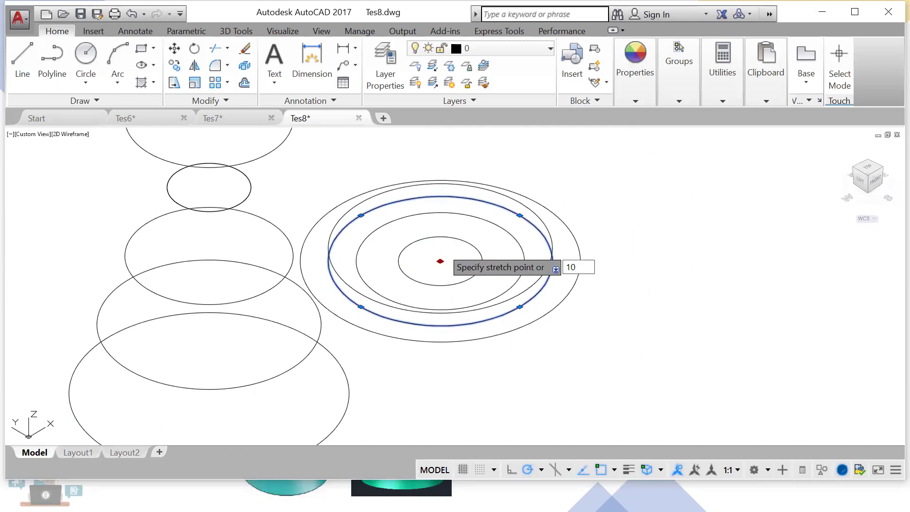
pyautogui.press('Return')
# Step: Raise the new radius 30 circle 20 units along the Z axis
pyautogui.moveTo(457, 305)
pyautogui.keyDown('shift'); pyautogui.mouseDown(button='middle')
pyautogui.moveTo(455, 272)
pyautogui.moveTo(464, 290)
pyautogui.mouseUp(button='middle'); pyautogui.keyUp('shift')
pyautogui.click(506, 231)
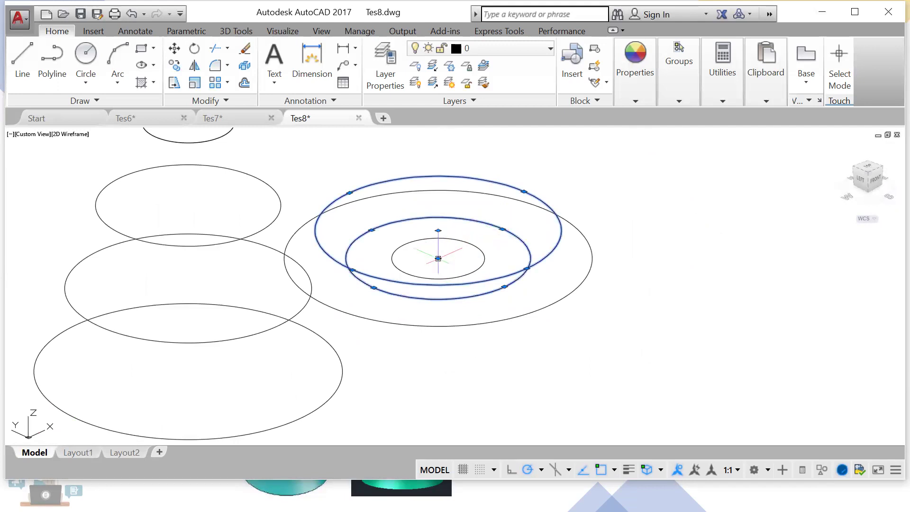
pyautogui.click(438, 259)
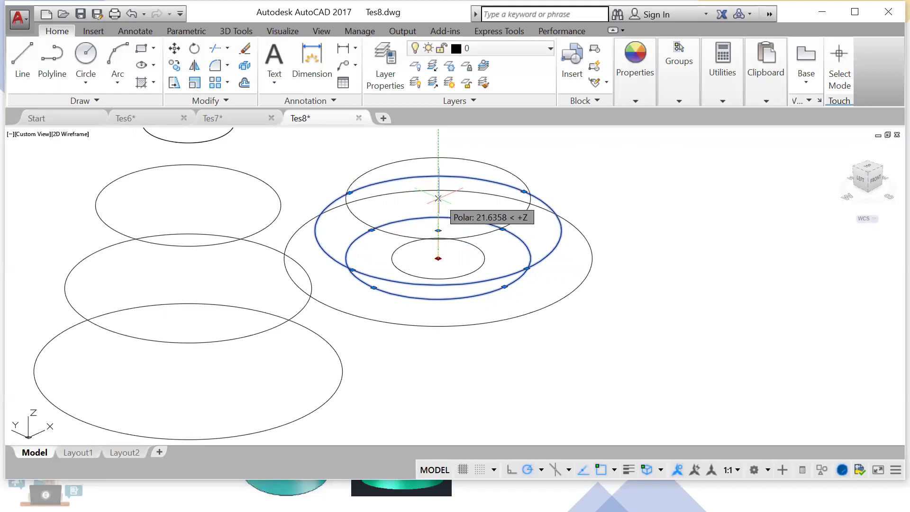
pyautogui.write('2')
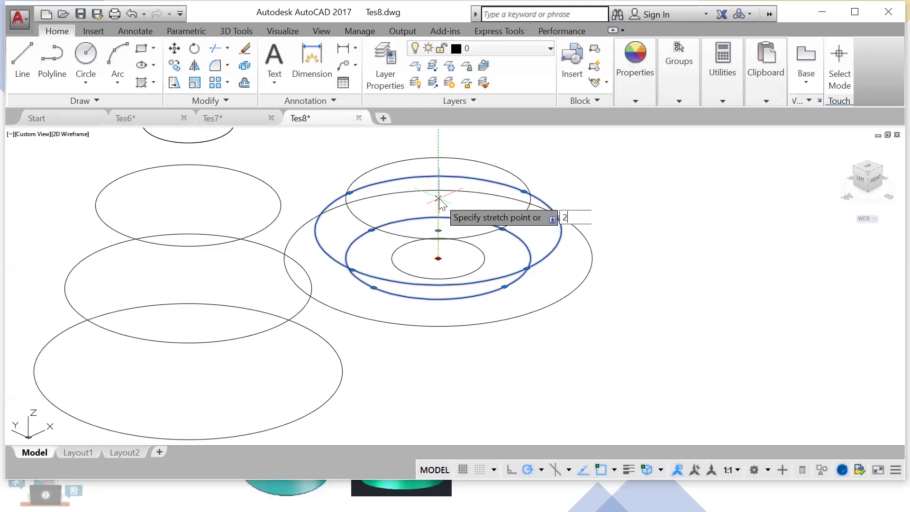
pyautogui.write('0')
pyautogui.press('Return')
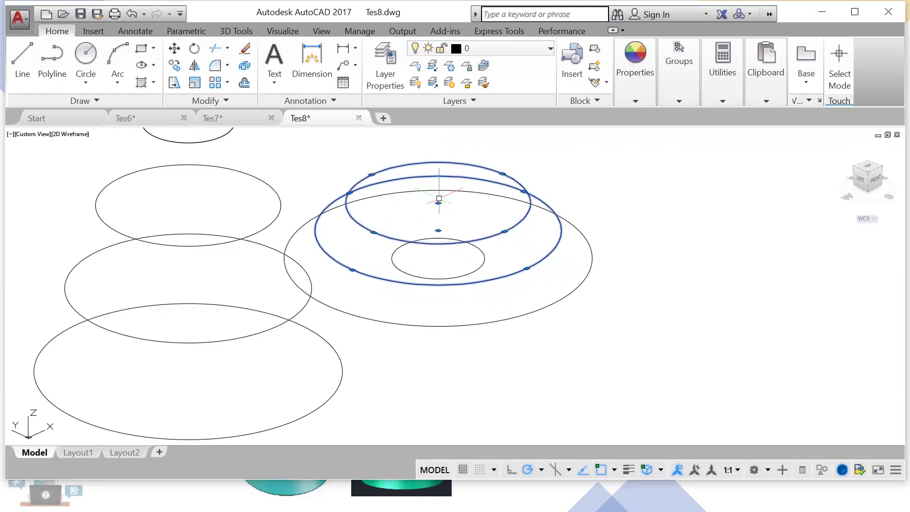
# Step: Raise the innermost radius 15 circle 30 units along the Z axis and clear the selection
pyautogui.click(477, 265)
pyautogui.click(438, 258)
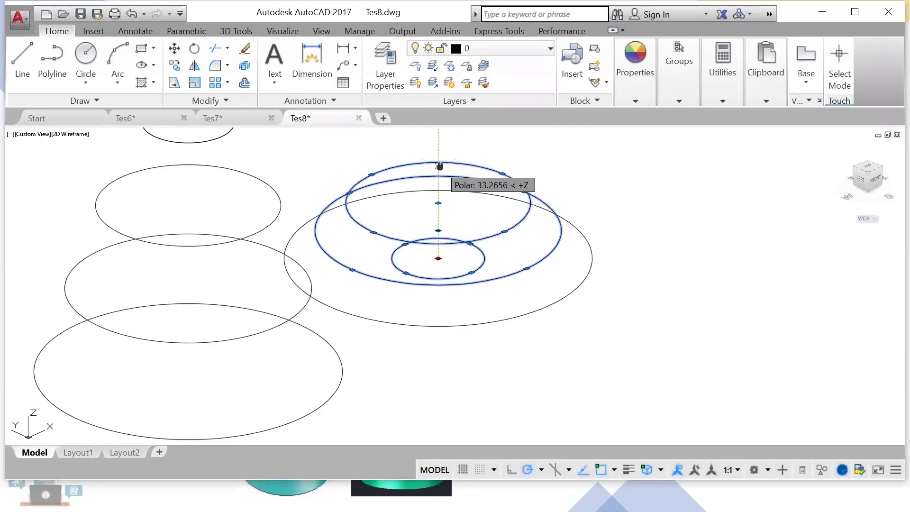
pyautogui.moveTo(440, 165); pyautogui.dragTo(439, 203, button='middle')
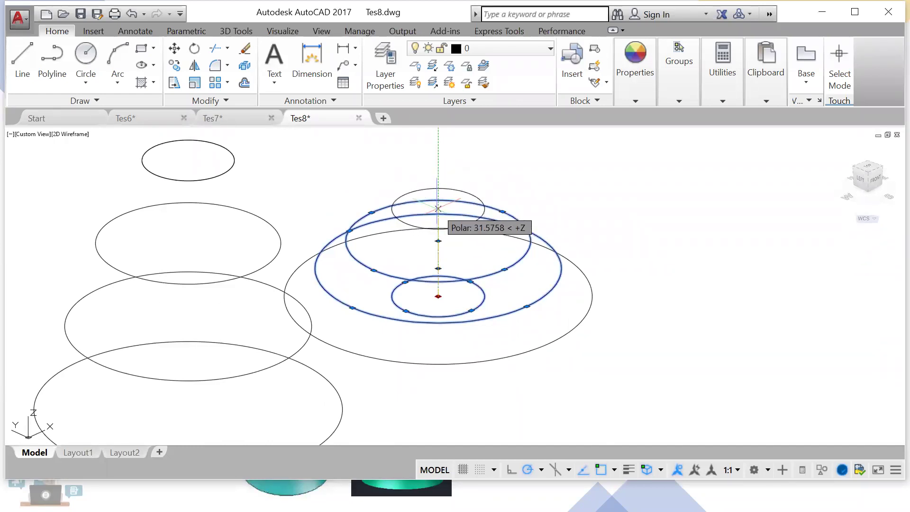
pyautogui.write('30')
pyautogui.press('Return')
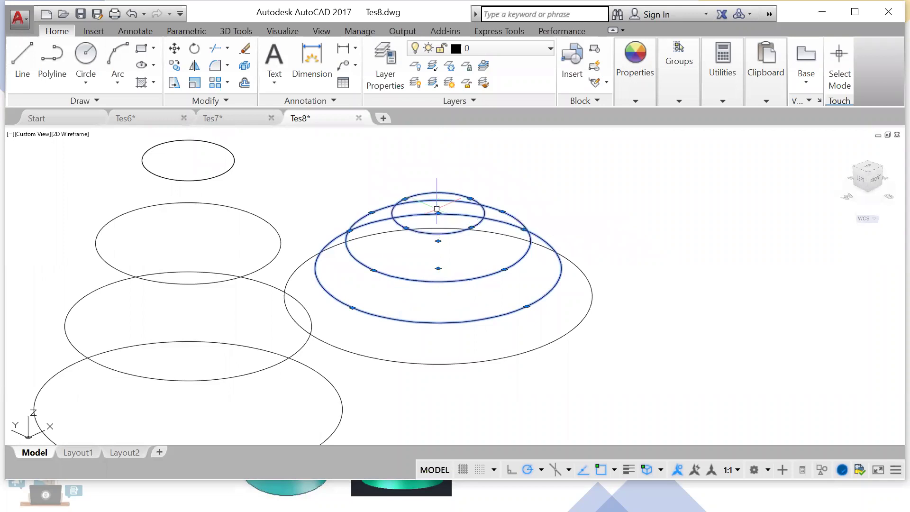
pyautogui.press('Escape')
# Step: Try to mirror the three larger circles about the smallest circle with the 2D Mirror command in a near-front view
pyautogui.keyDown('shift'); pyautogui.moveTo(500, 320); pyautogui.dragTo(472, 295, button='middle'); pyautogui.keyUp('shift')
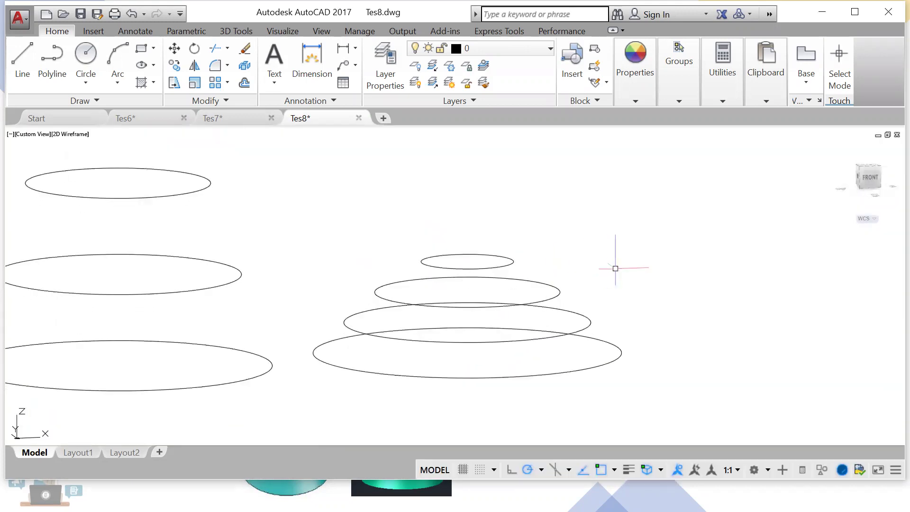
pyautogui.write('r')
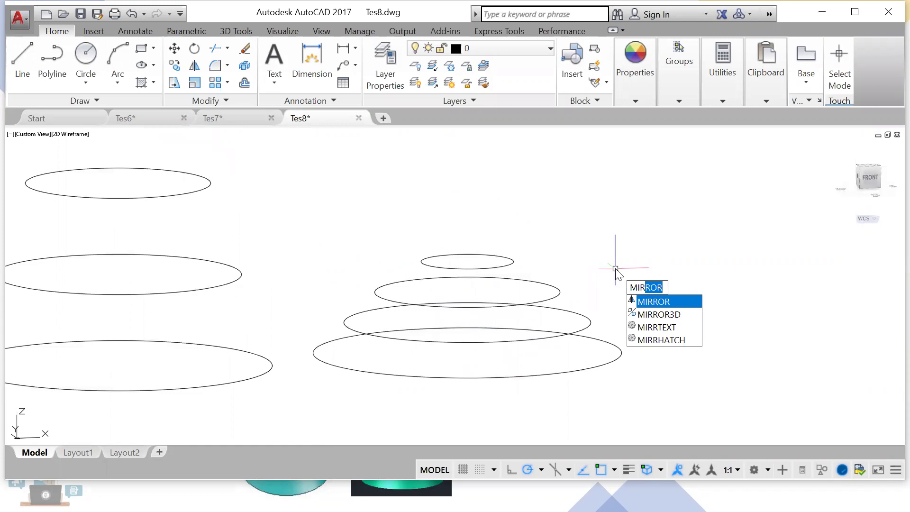
pyautogui.click(652, 305)
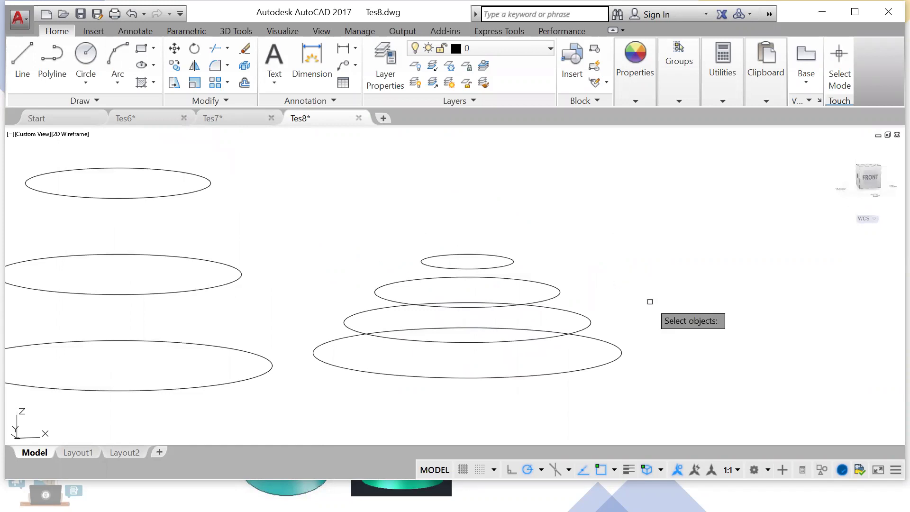
pyautogui.click(536, 300)
pyautogui.click(551, 336)
pyautogui.click(566, 373)
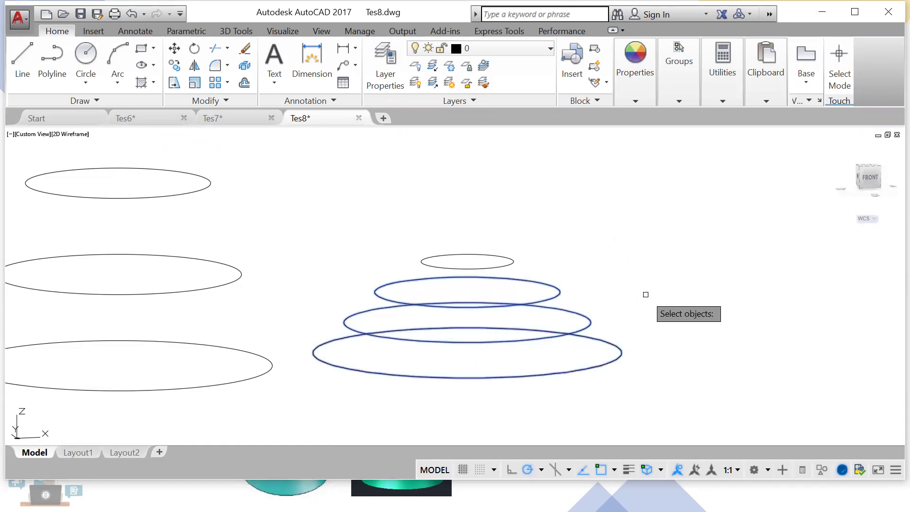
pyautogui.press('Return')
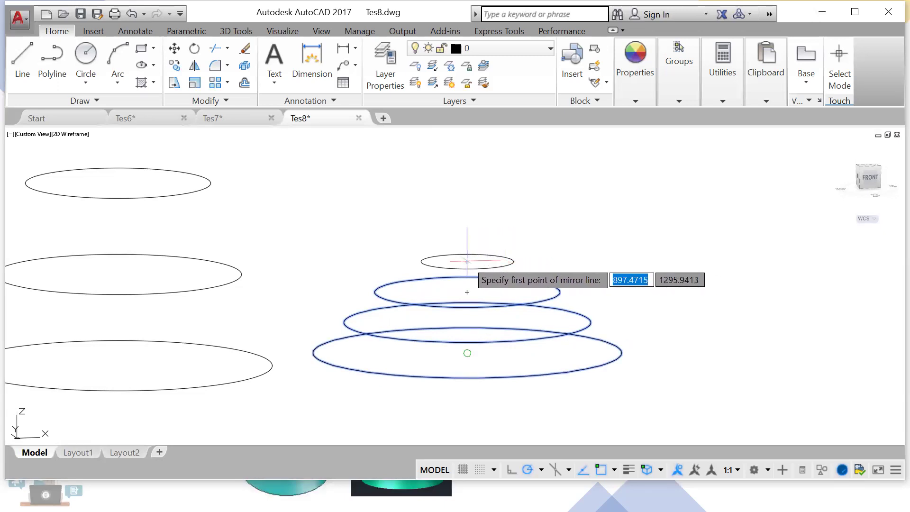
pyautogui.scroll(4, 467, 260)
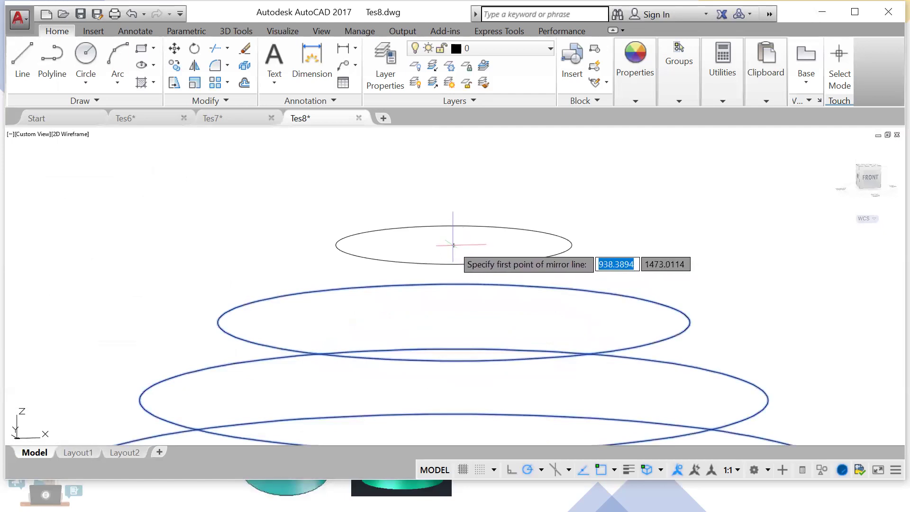
pyautogui.keyDown('shift'); pyautogui.moveTo(490, 247); pyautogui.dragTo(495, 244, button='middle'); pyautogui.keyUp('shift')
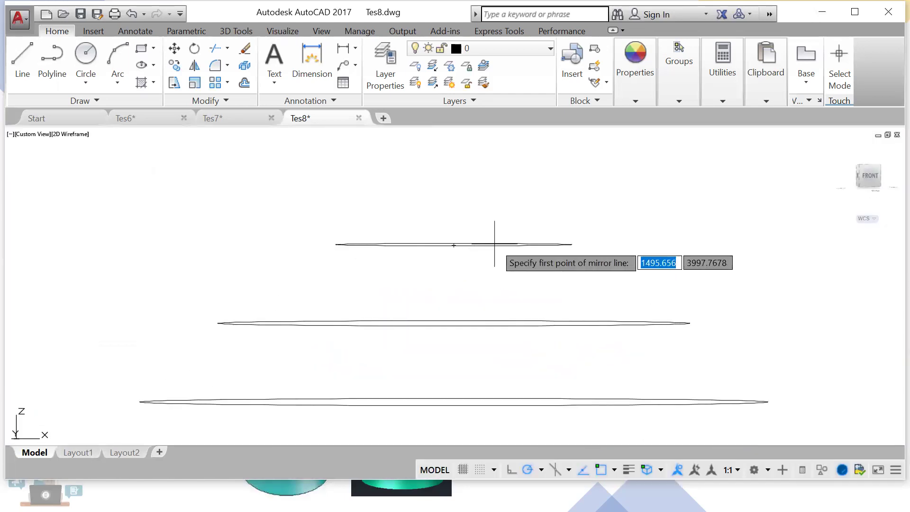
pyautogui.click(519, 247)
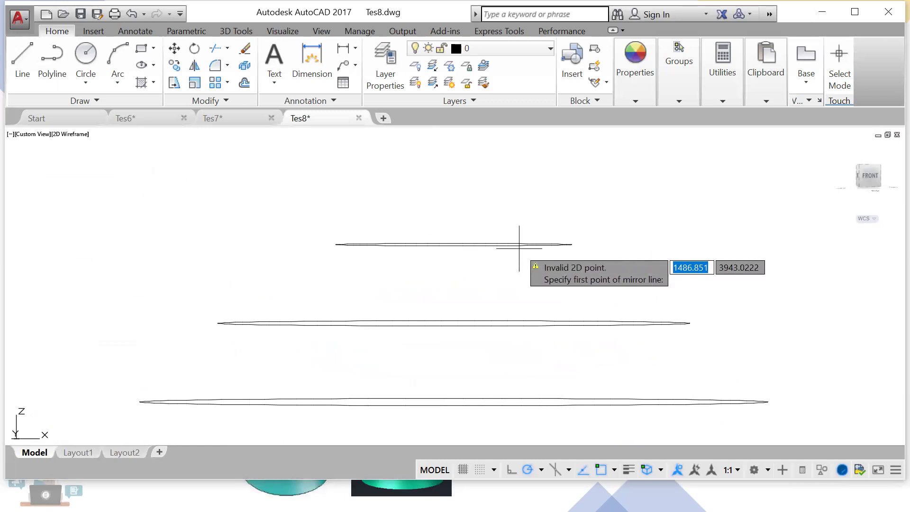
pyautogui.press('Escape')
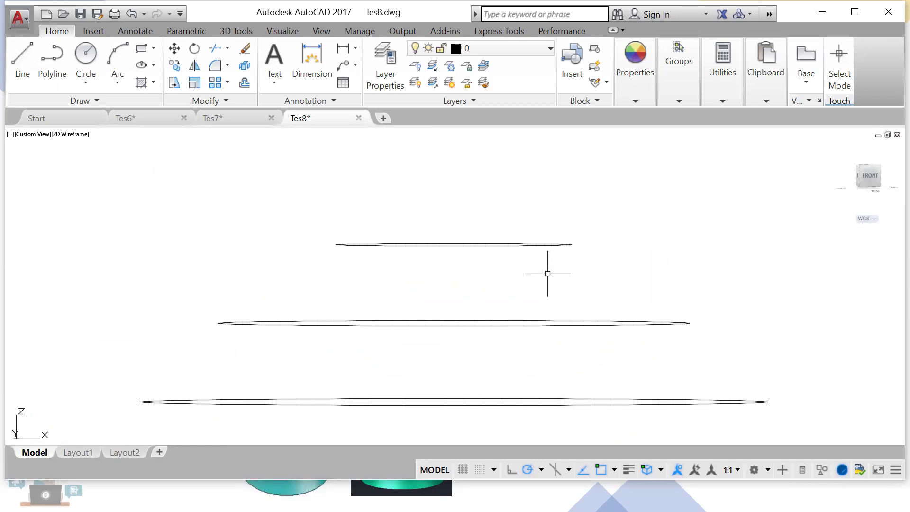
pyautogui.scroll(-3, 547, 273)
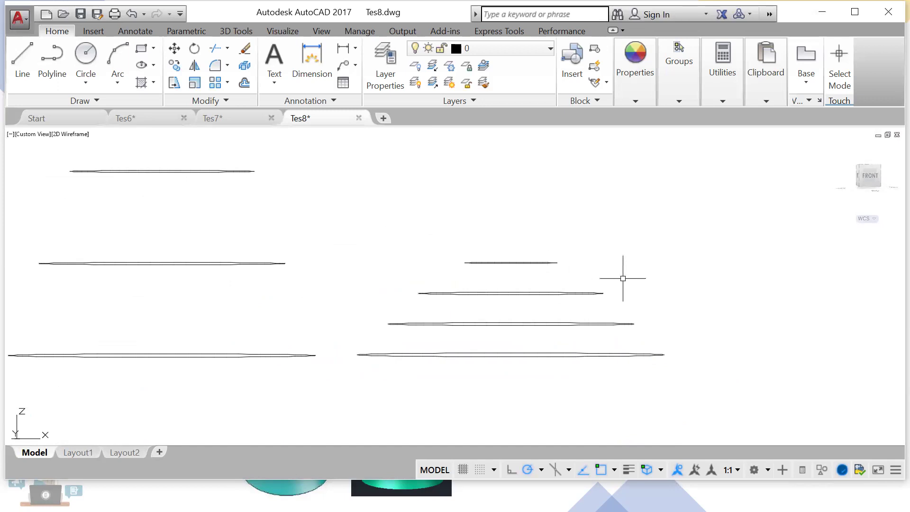
pyautogui.write('r')
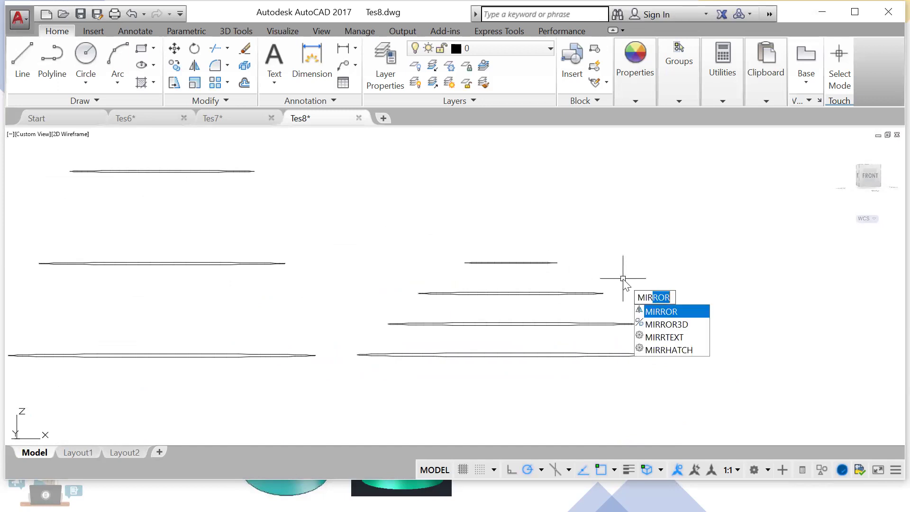
pyautogui.click(672, 312)
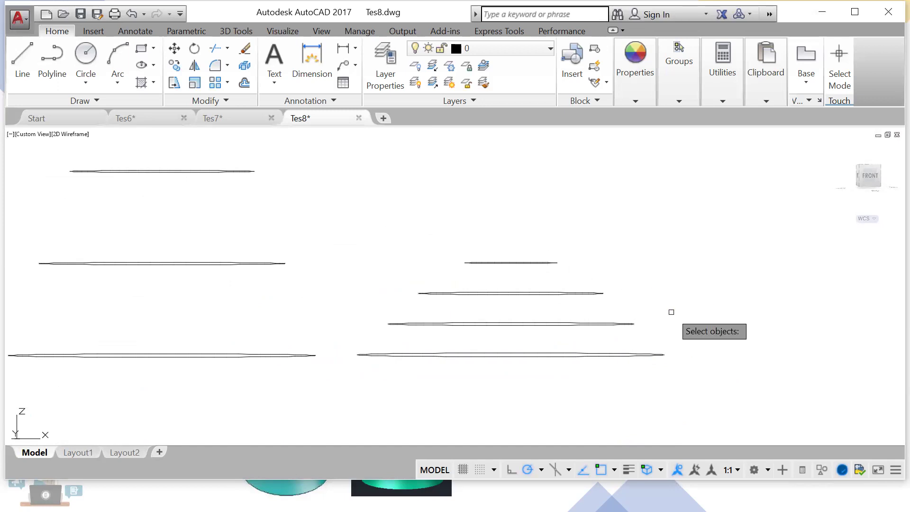
pyautogui.click(332, 270)
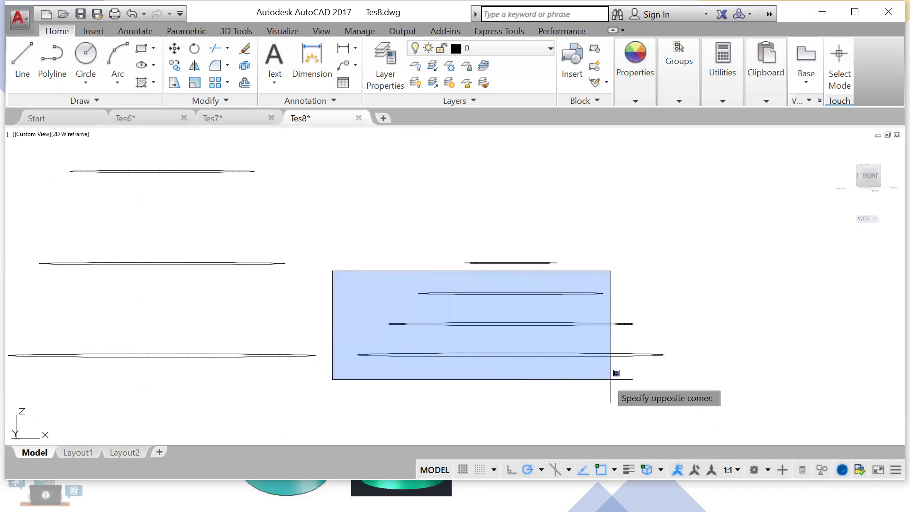
pyautogui.click(696, 374)
pyautogui.press('Return')
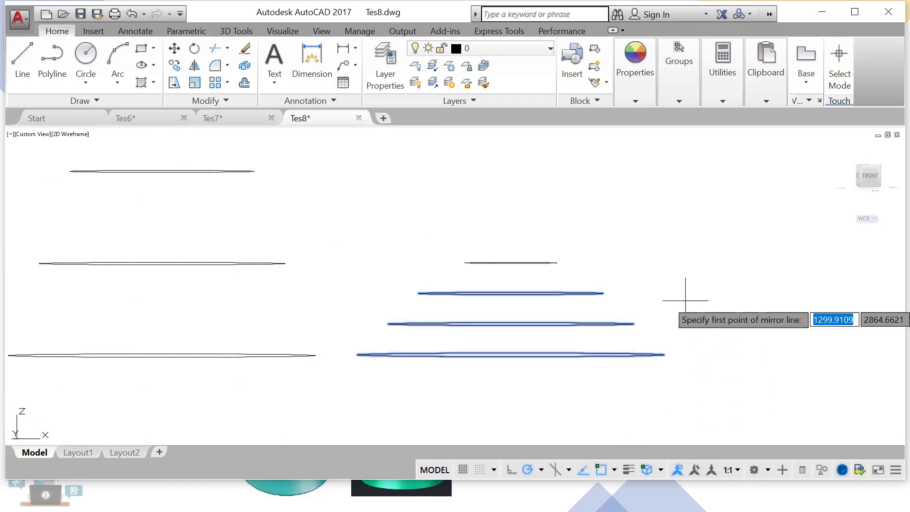
pyautogui.press('Return')
pyautogui.press('Escape')
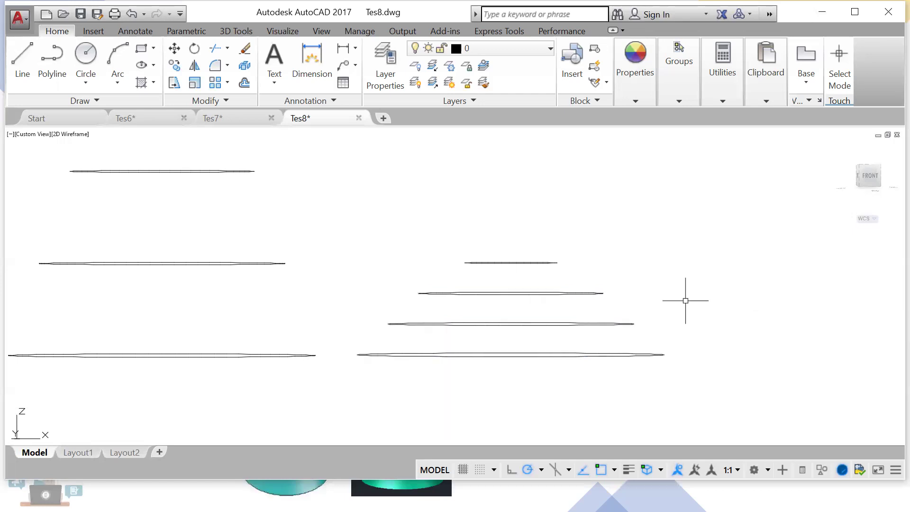
# Step: Mirror the three larger circles of the shorter stack with 3D Mirror about the XY plane through the smallest circle's center, keeping the originals
pyautogui.click(335, 280)
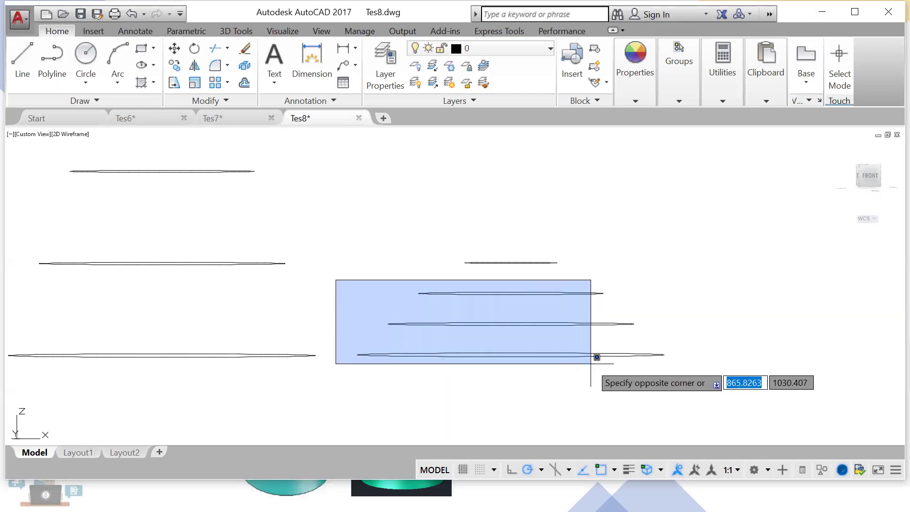
pyautogui.click(689, 368)
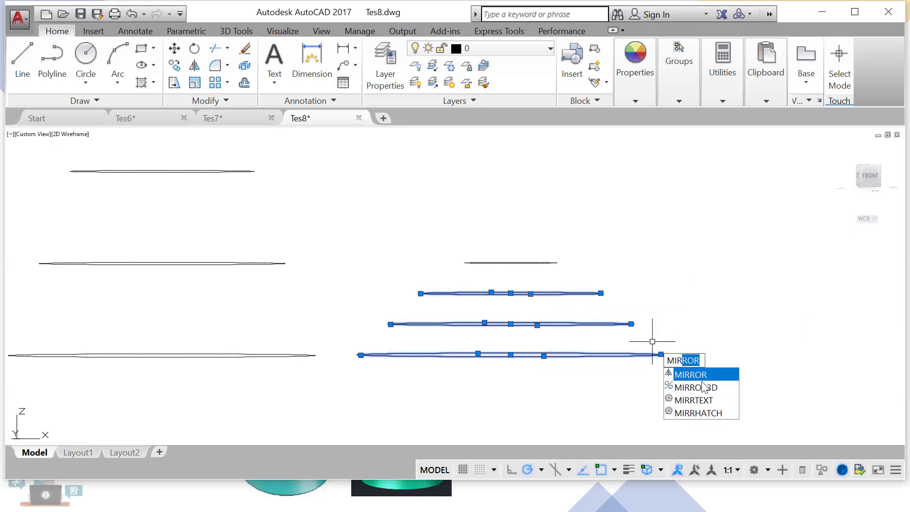
pyautogui.click(705, 388)
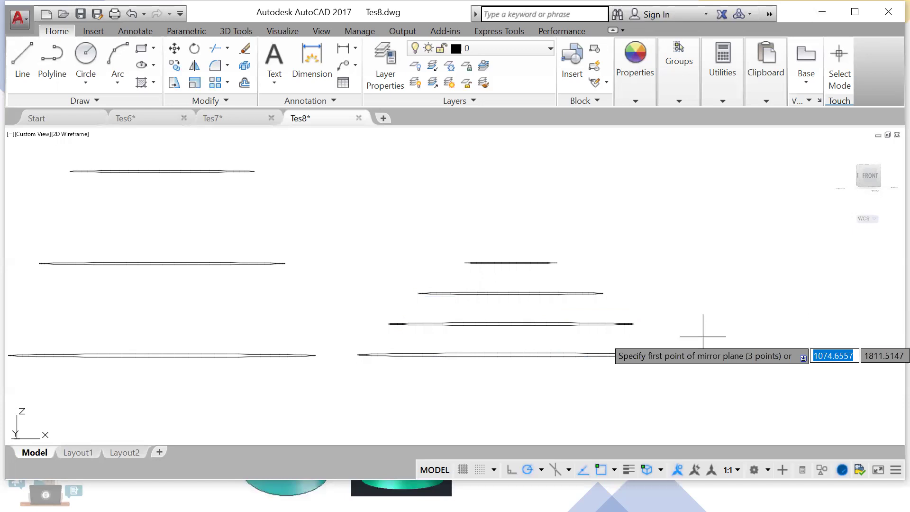
pyautogui.rightClick(603, 252)
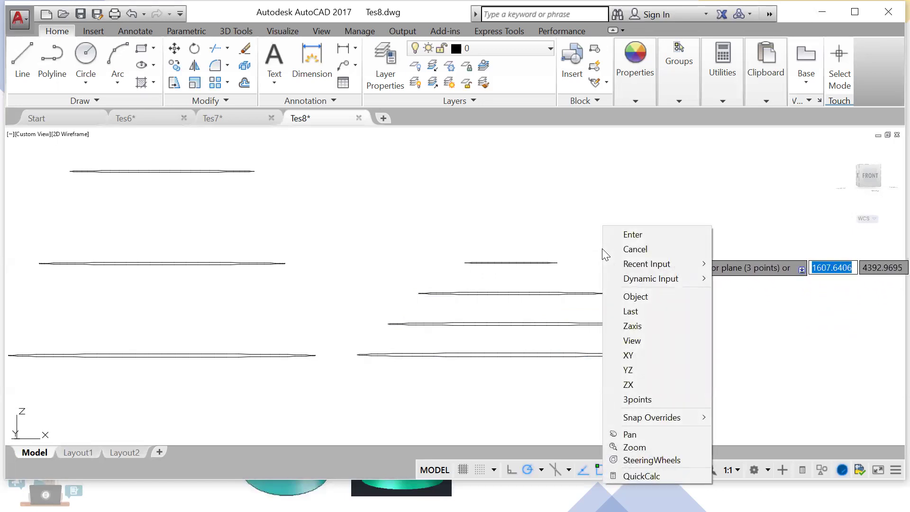
pyautogui.click(648, 353)
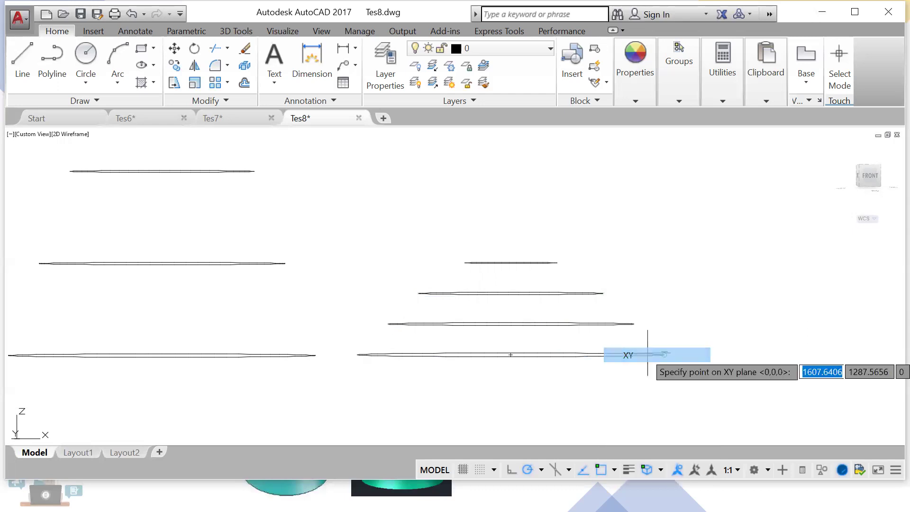
pyautogui.click(512, 263)
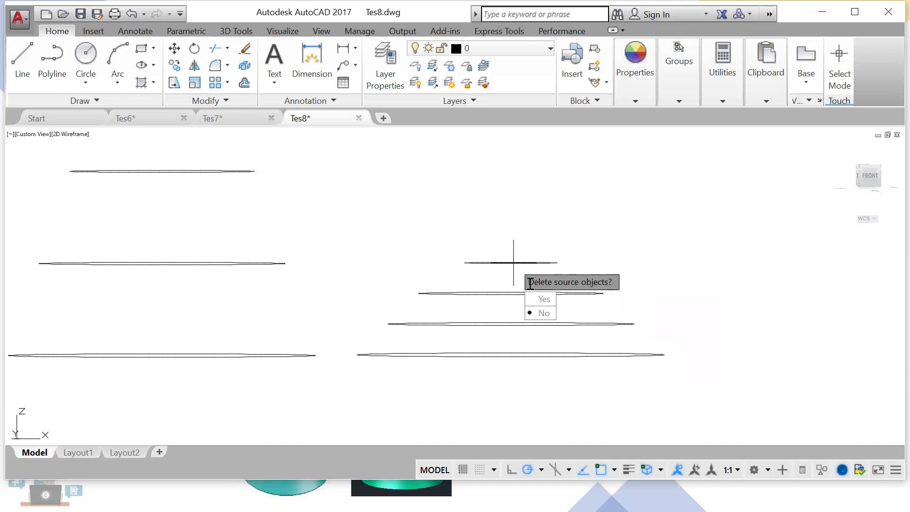
pyautogui.click(544, 313)
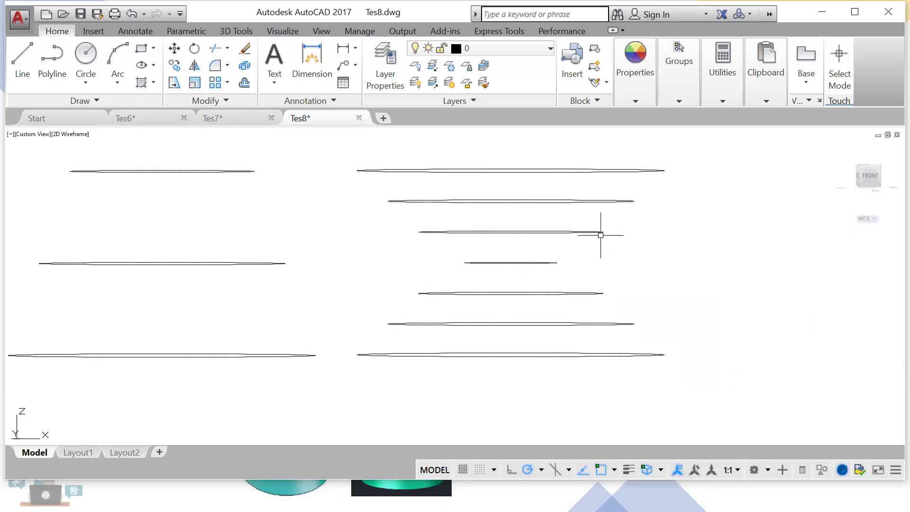
pyautogui.scroll(-3, 600, 234)
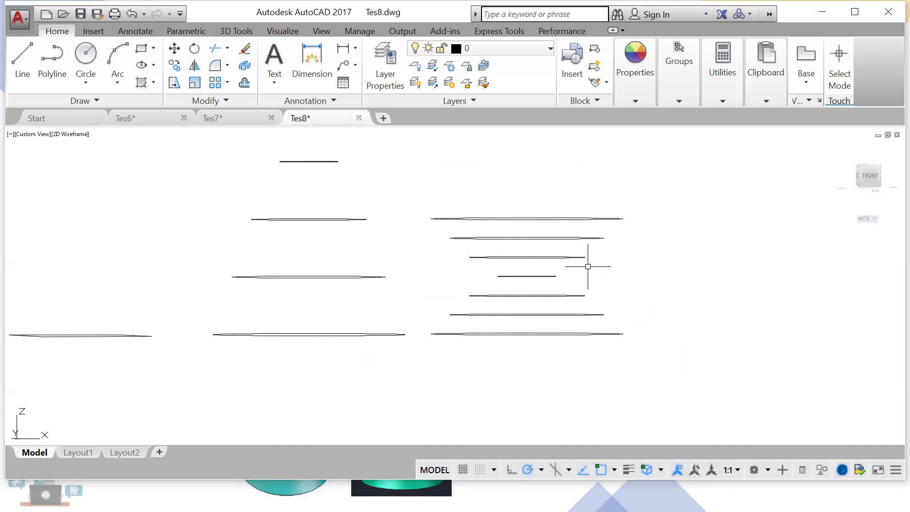
pyautogui.scroll(-2, 594, 265)
pyautogui.moveTo(571, 195)
pyautogui.mouseDown(button='middle')
pyautogui.moveTo(535, 240)
pyautogui.moveTo(555, 235)
pyautogui.moveTo(567, 248)
pyautogui.mouseUp(button='middle')
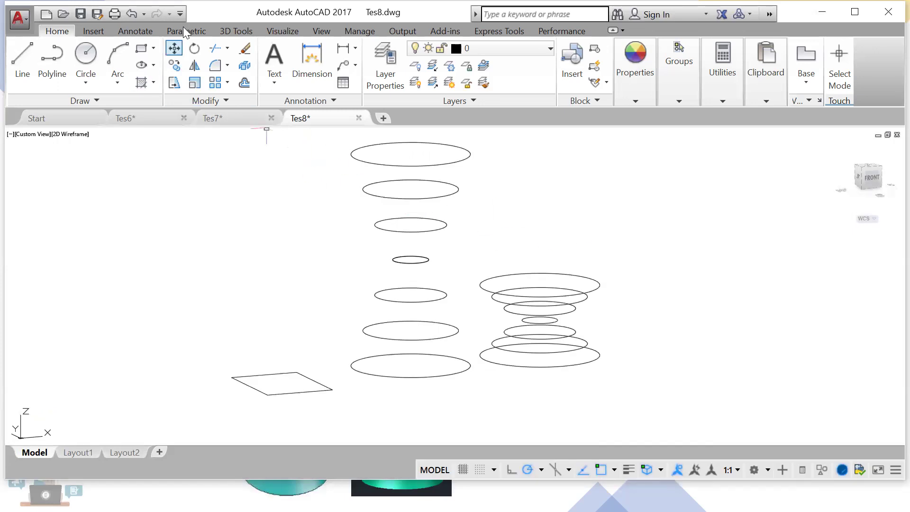
pyautogui.click(234, 33)
pyautogui.click(163, 62)
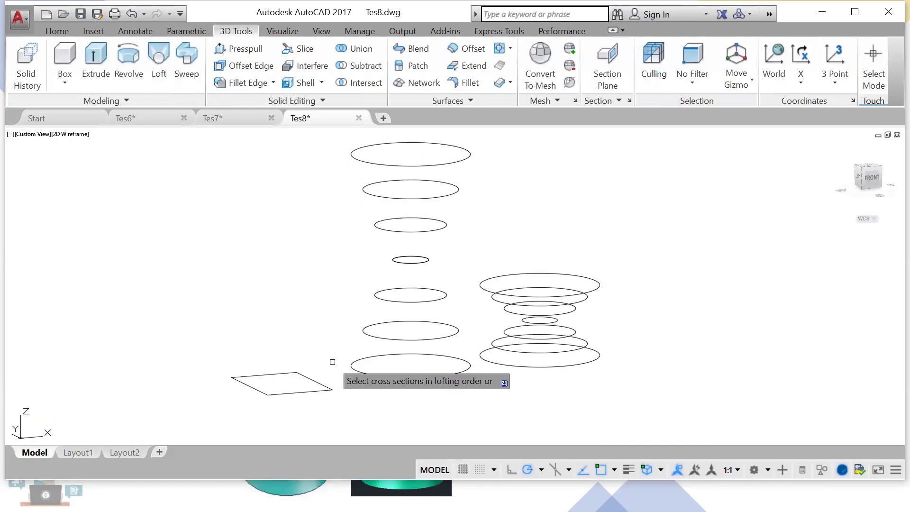
pyautogui.click(363, 375)
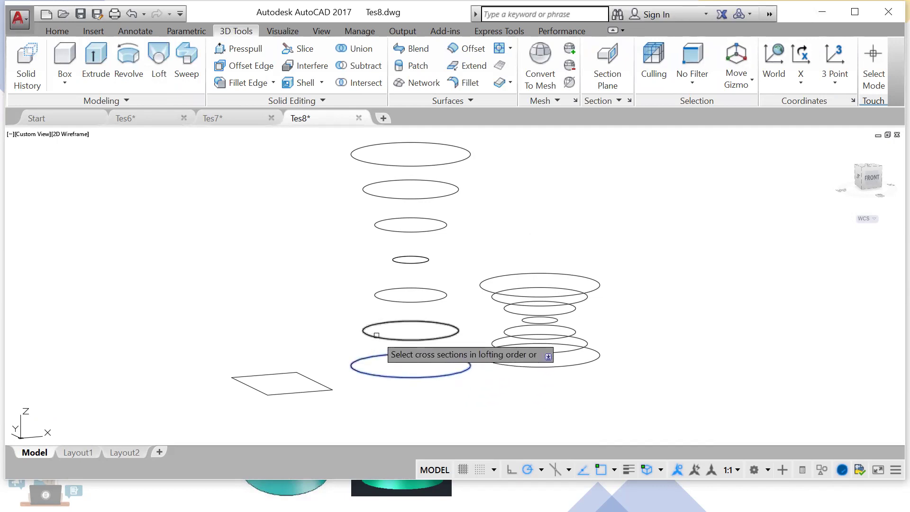
pyautogui.click(377, 338)
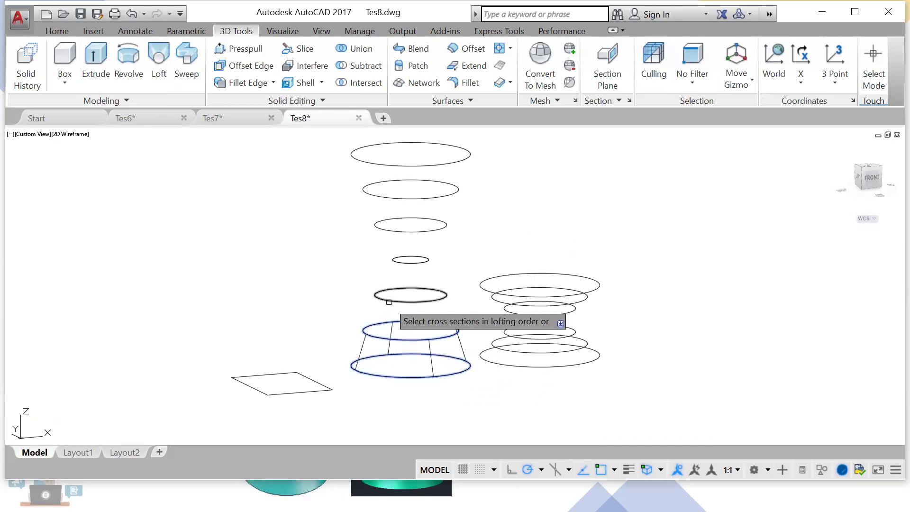
pyautogui.click(389, 301)
pyautogui.click(402, 263)
pyautogui.click(401, 230)
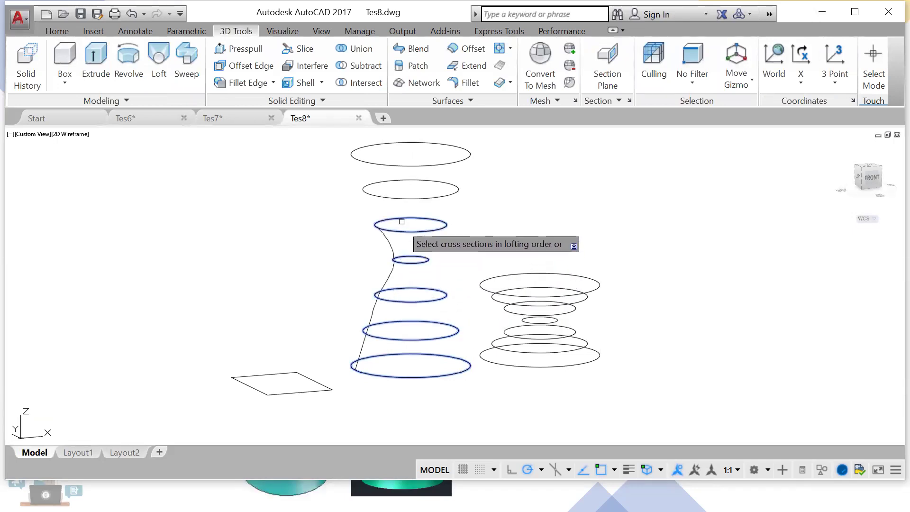
pyautogui.click(398, 197)
pyautogui.click(391, 166)
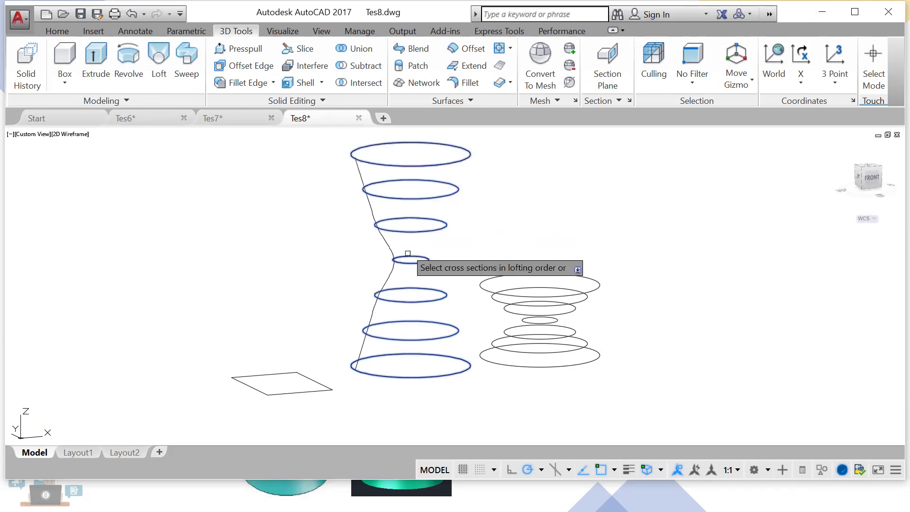
pyautogui.press('Escape')
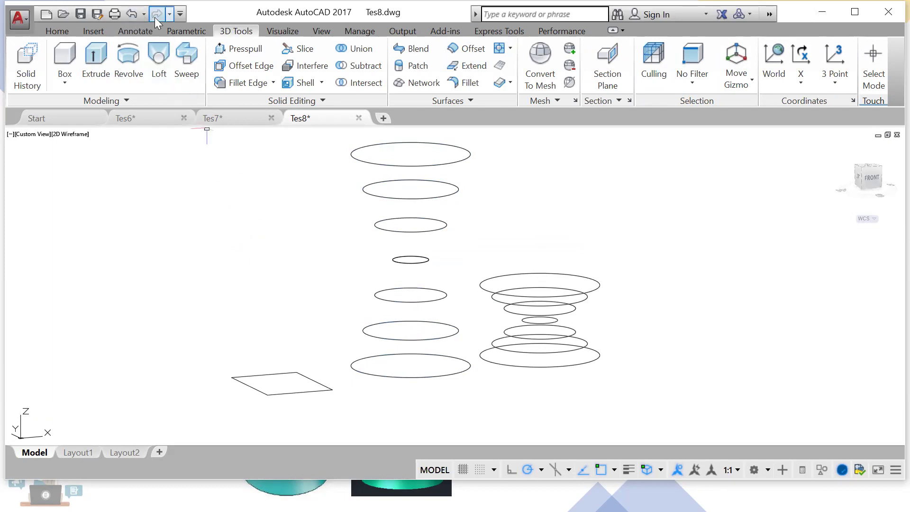
# Step: Loft the seven circles of the taller stack in order from bottom to top, using cross sections only
pyautogui.click(156, 74)
pyautogui.click(356, 370)
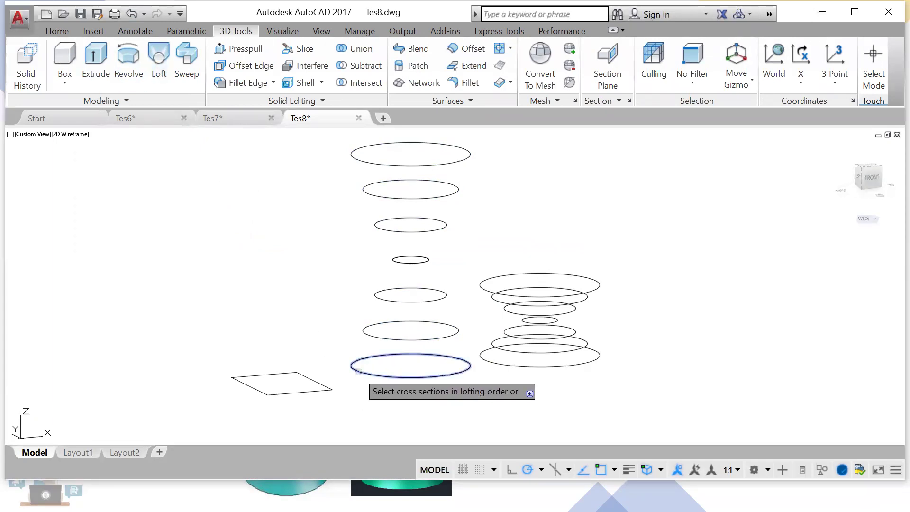
pyautogui.click(376, 339)
pyautogui.click(381, 301)
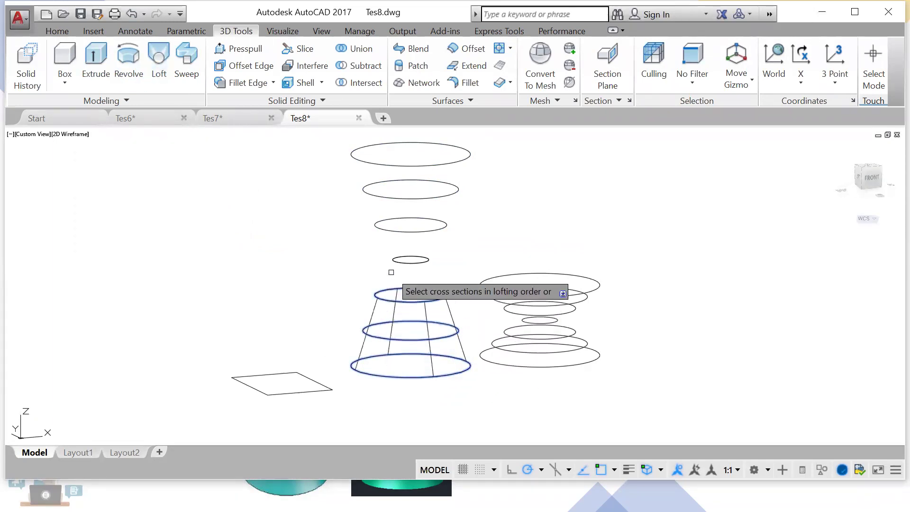
pyautogui.click(398, 263)
pyautogui.click(396, 232)
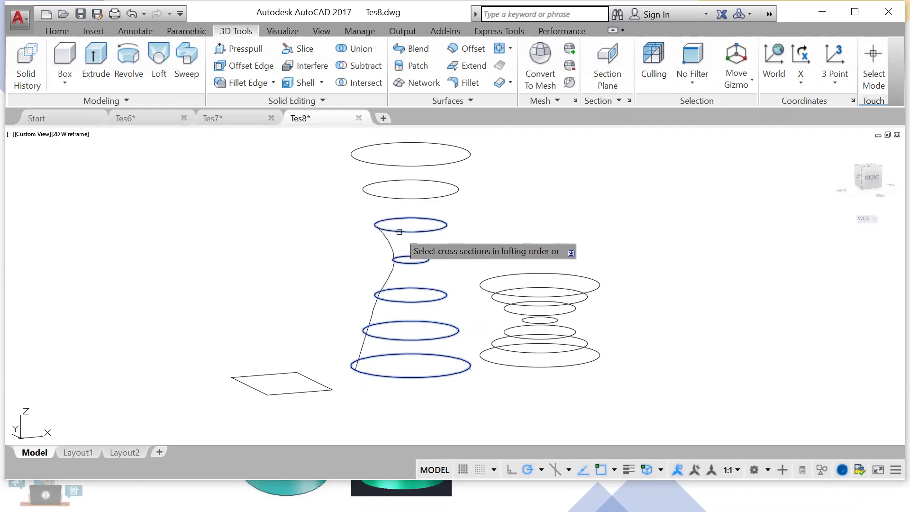
pyautogui.click(394, 199)
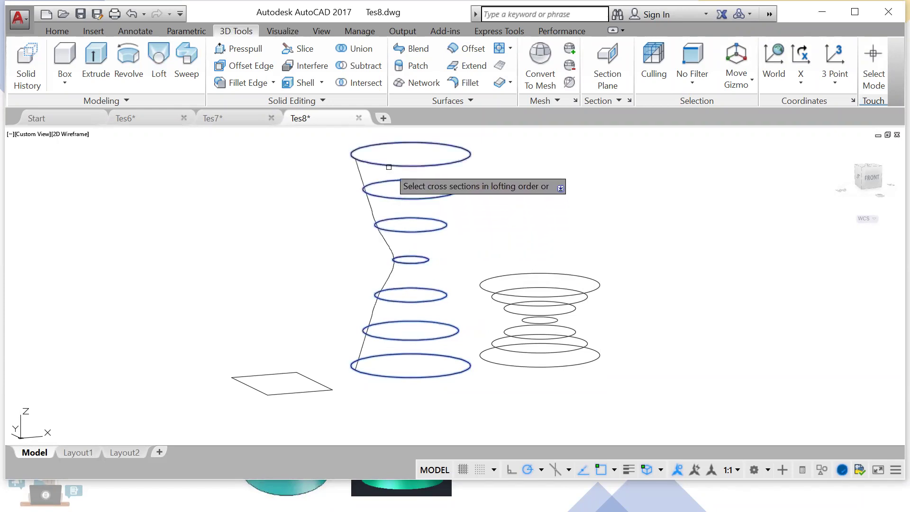
pyautogui.press('Return')
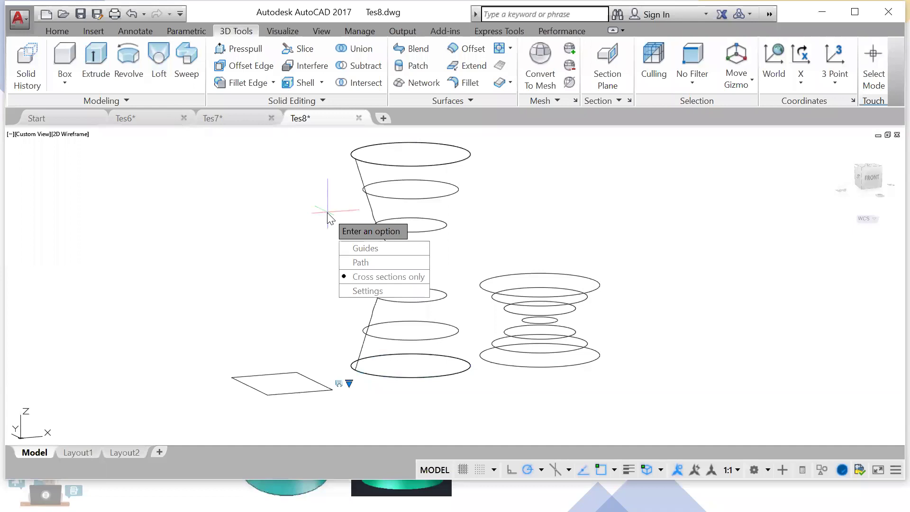
pyautogui.press('Return')
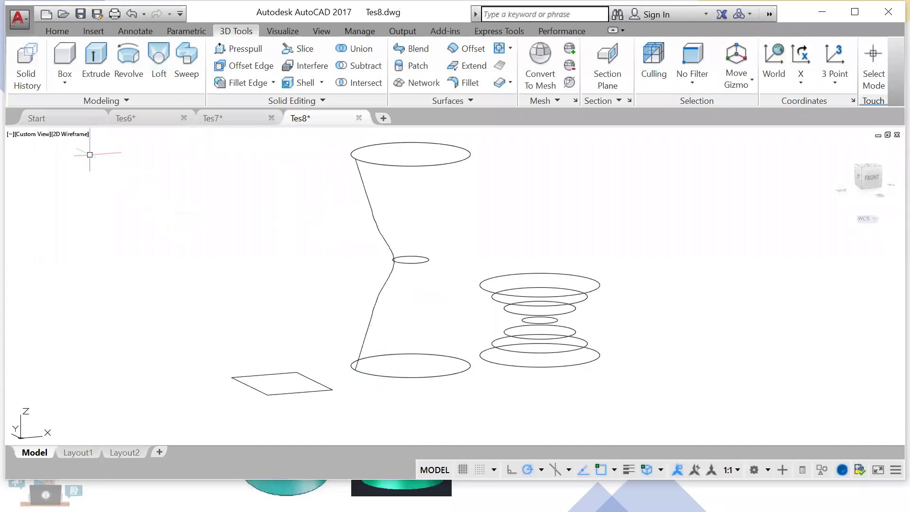
# Step: Show the lofted hourglass in the Realistic visual style and orbit slightly to view it from above
pyautogui.click(78, 135)
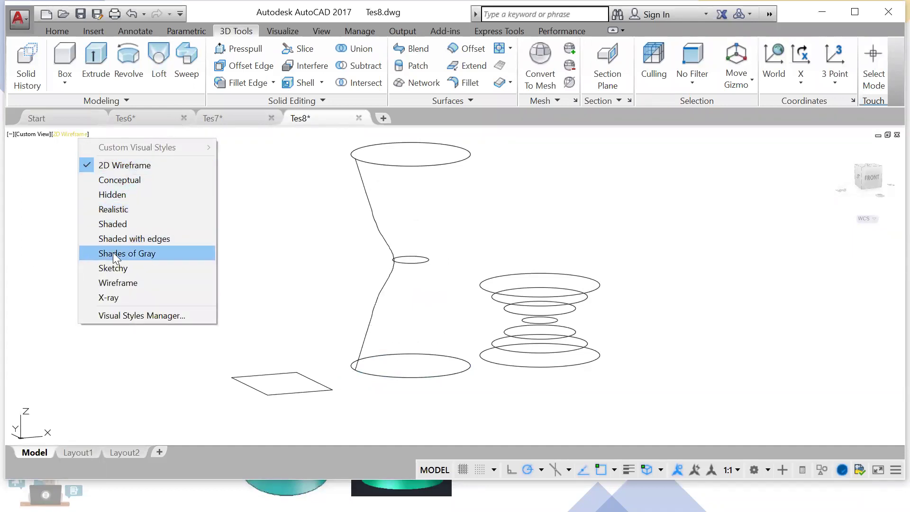
pyautogui.click(114, 210)
pyautogui.keyDown('shift'); pyautogui.moveTo(463, 291); pyautogui.dragTo(478, 304, button='middle'); pyautogui.keyUp('shift')
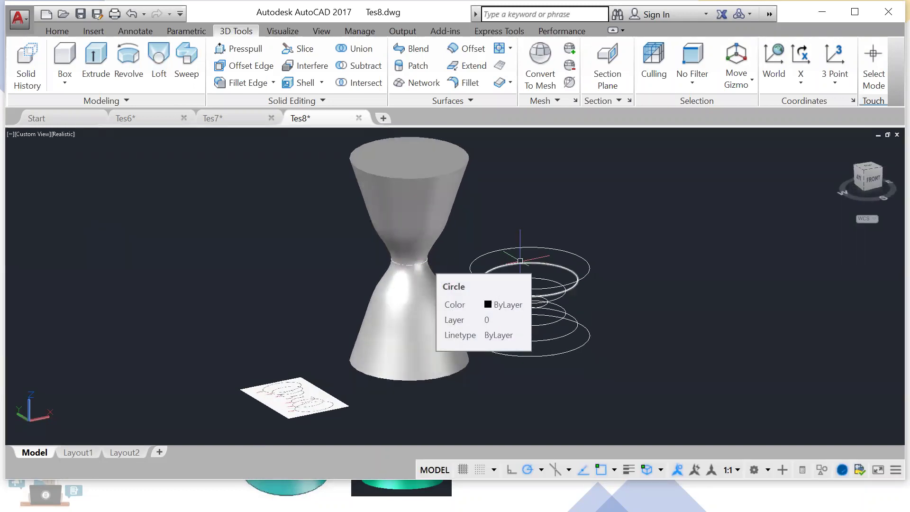
# Step: Switch to the presentation's Example – Loft slide to compare with the hourglass model
pyautogui.hotkey('alt', 'Tab')
pyautogui.hotkey('alt', 'Tab')
pyautogui.hotkey('alt', 'Tab')
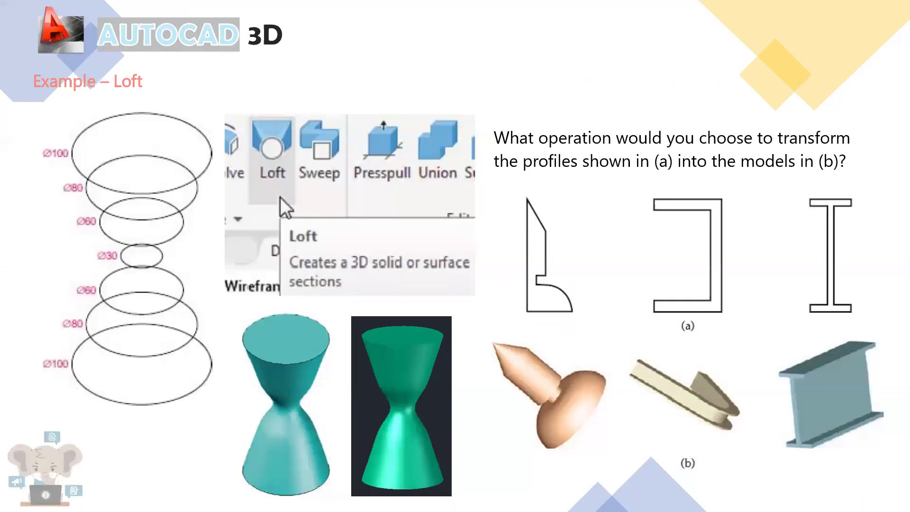
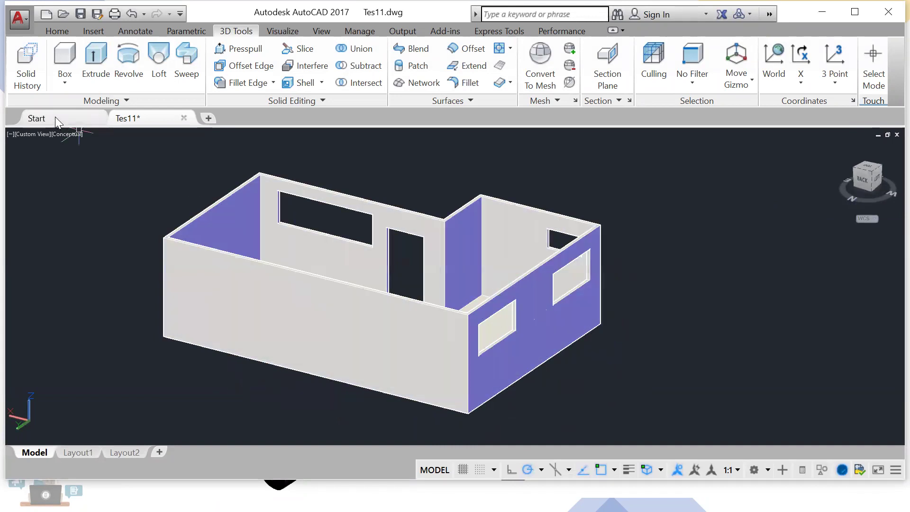
# Step: Open the drawing Tes13 from the Gambar Teknik folder
pyautogui.click(56, 119)
pyautogui.click(199, 293)
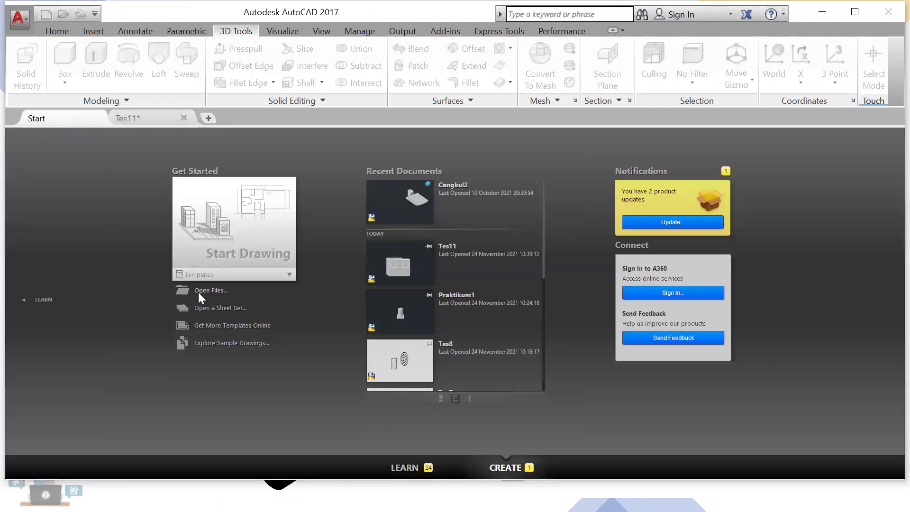
pyautogui.moveTo(375, 276); pyautogui.dragTo(373, 309)
pyautogui.click(255, 313)
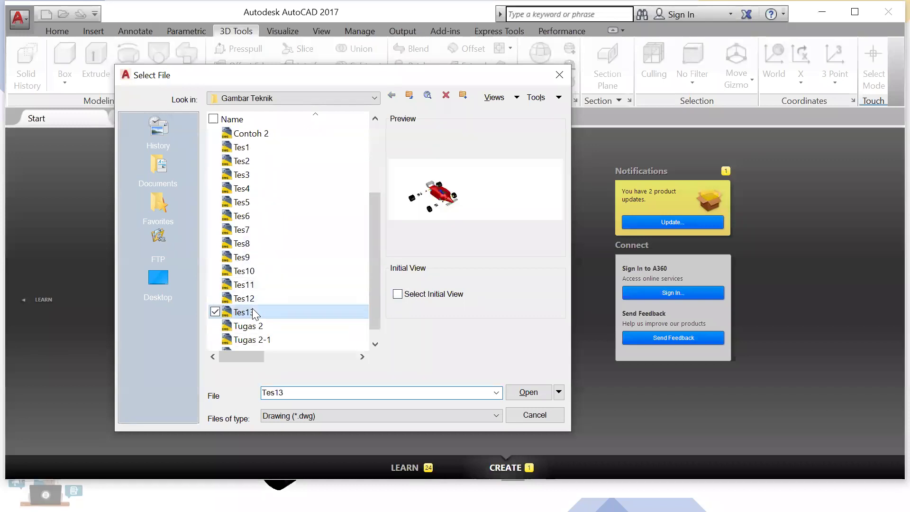
pyautogui.click(528, 392)
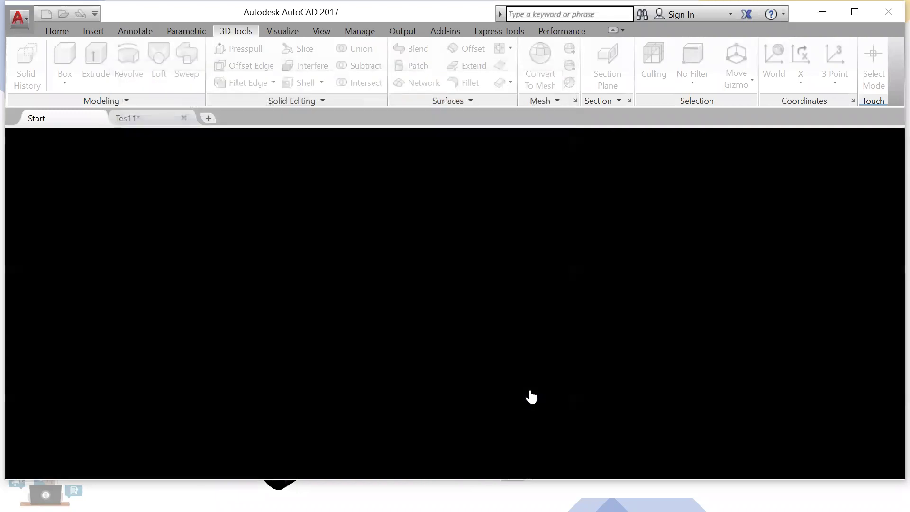
# Step: Try to define the detached rear tire as a block with an on-screen base point
pyautogui.moveTo(342, 291); pyautogui.dragTo(502, 253, button='middle')
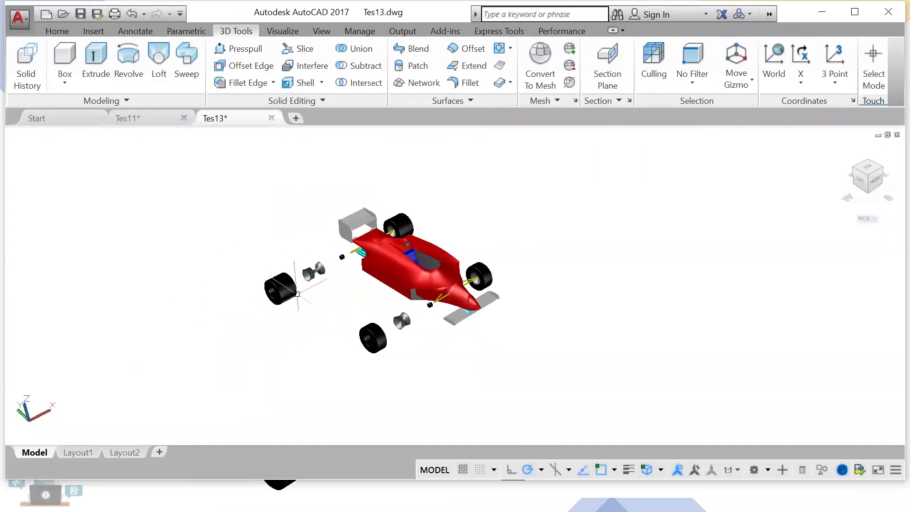
pyautogui.scroll(3, 274, 290)
pyautogui.moveTo(274, 290); pyautogui.dragTo(461, 273, button='middle')
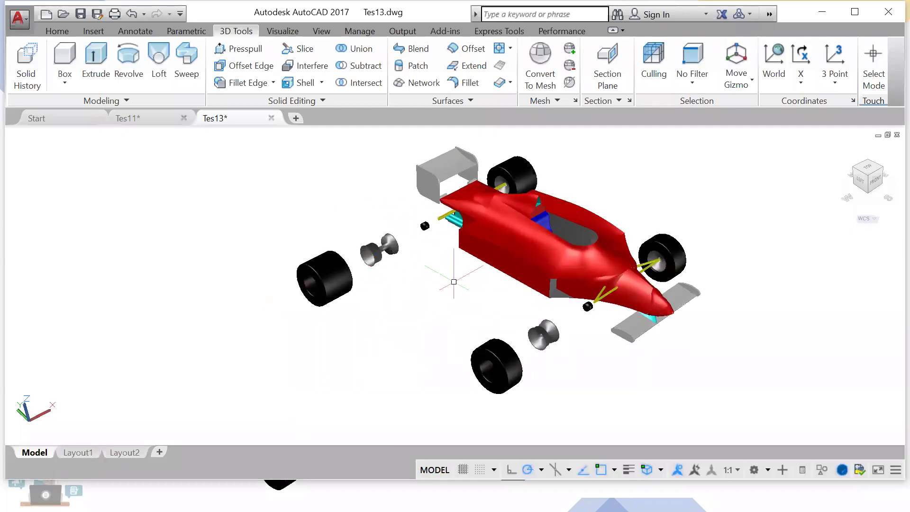
pyautogui.click(339, 285)
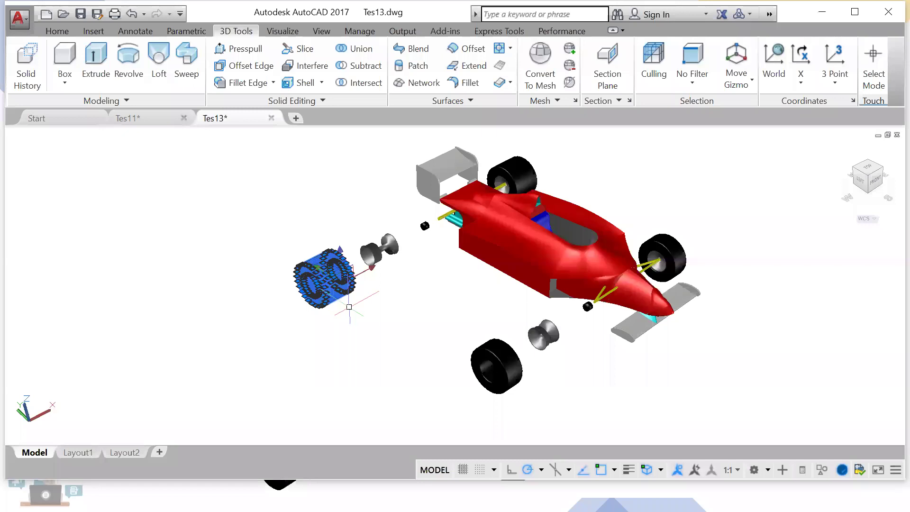
pyautogui.keyDown('shift'); pyautogui.moveTo(350, 314); pyautogui.dragTo(332, 275, button='middle'); pyautogui.keyUp('shift')
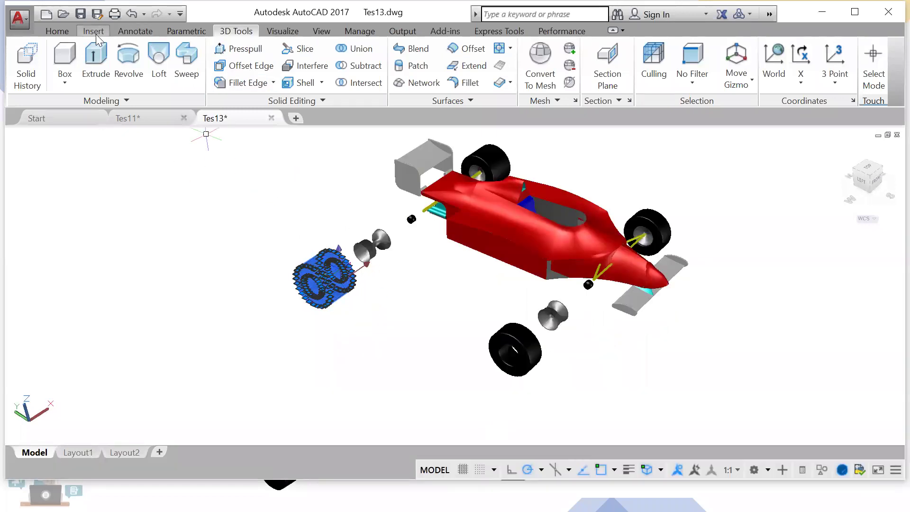
pyautogui.click(333, 33)
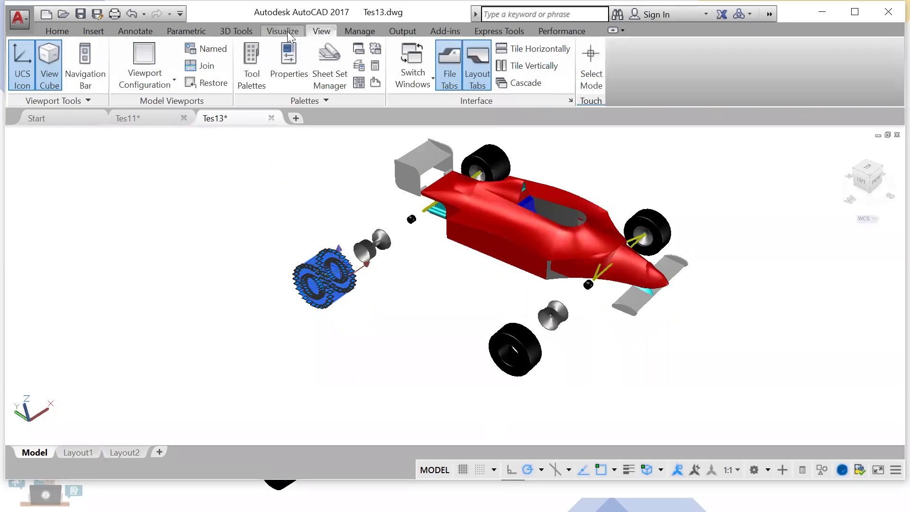
pyautogui.click(271, 32)
pyautogui.click(236, 31)
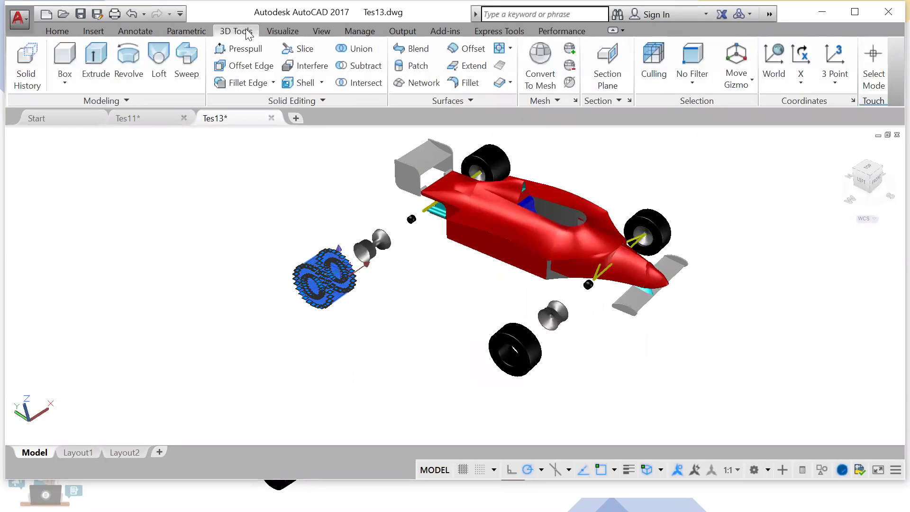
pyautogui.click(94, 31)
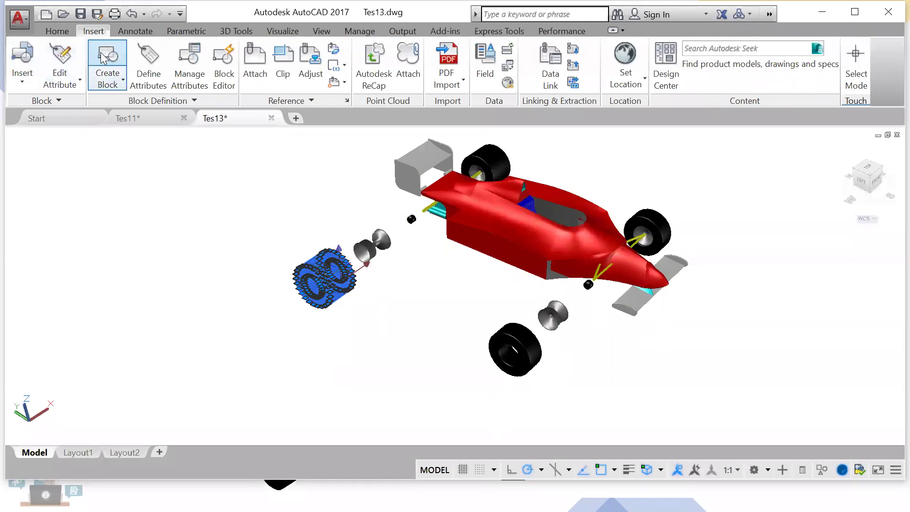
pyautogui.click(101, 53)
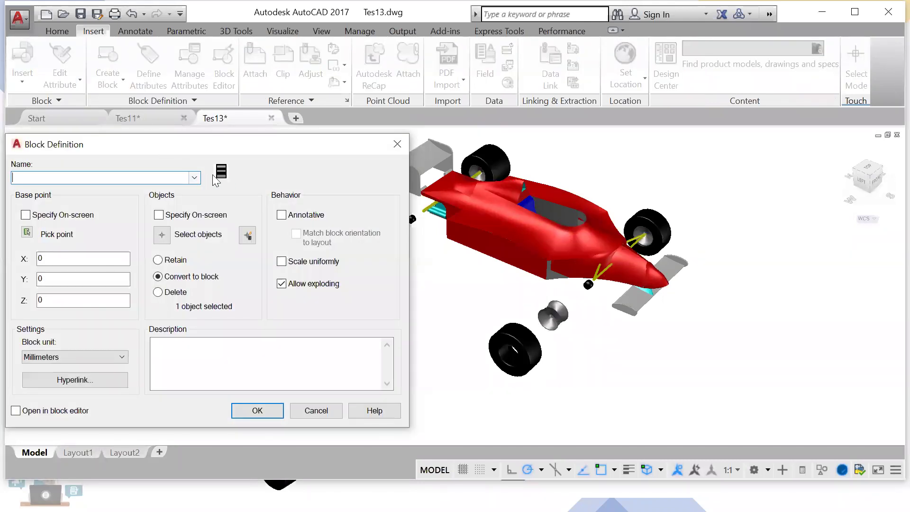
pyautogui.moveTo(252, 152); pyautogui.dragTo(692, 141)
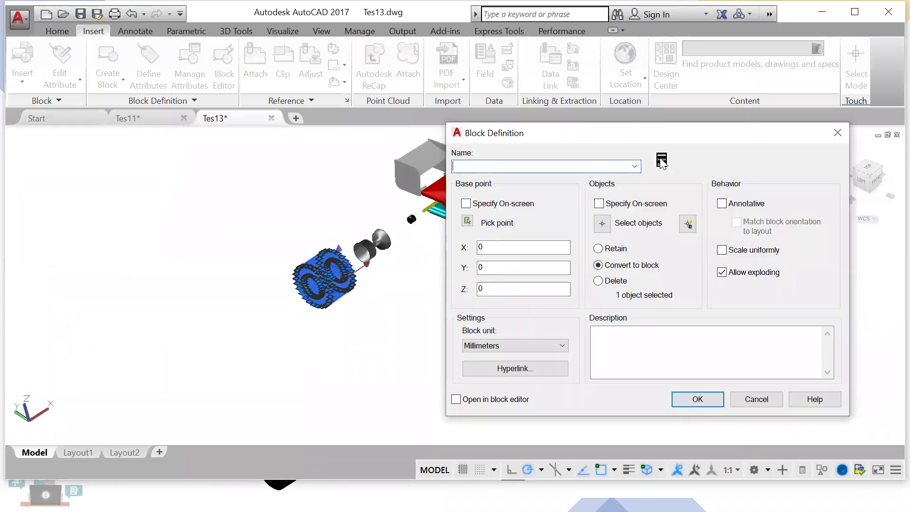
pyautogui.click(467, 221)
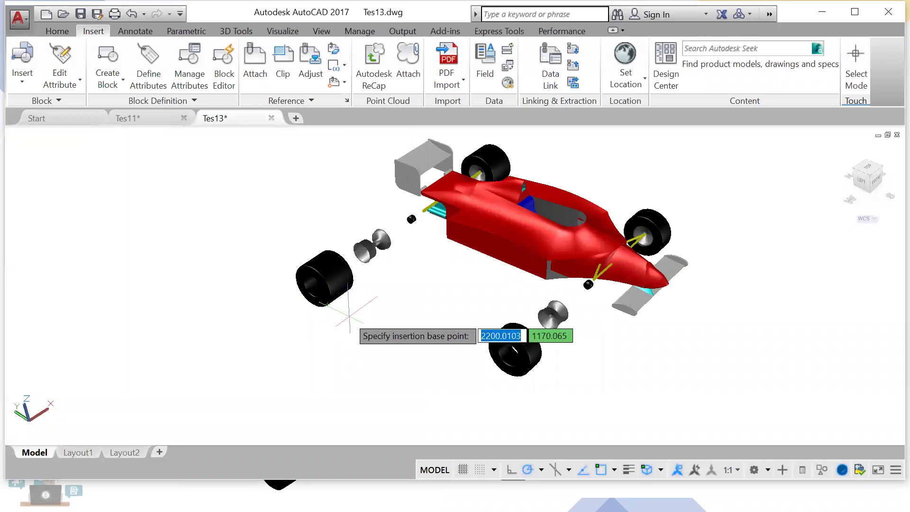
pyautogui.press('Escape')
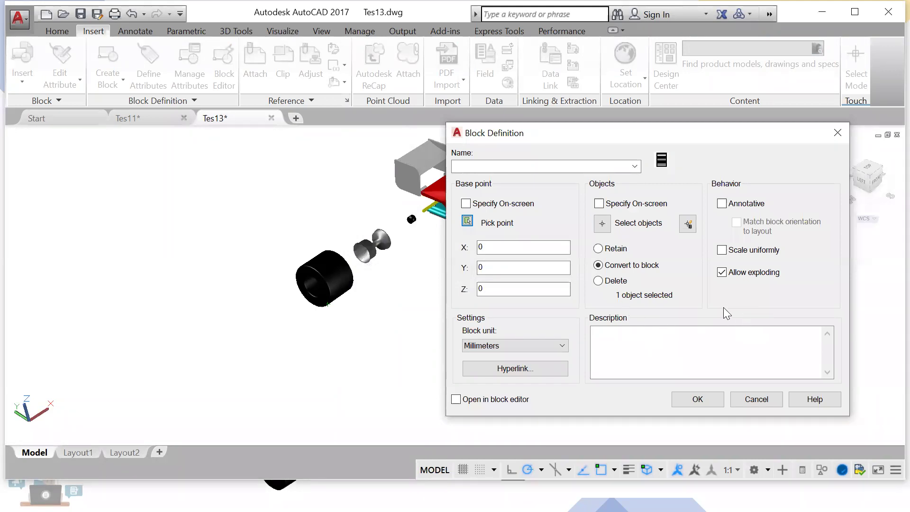
pyautogui.click(754, 401)
# Step: Insert the wheel block in the empty space behind the race car, beyond the detached rear tire
pyautogui.click(22, 67)
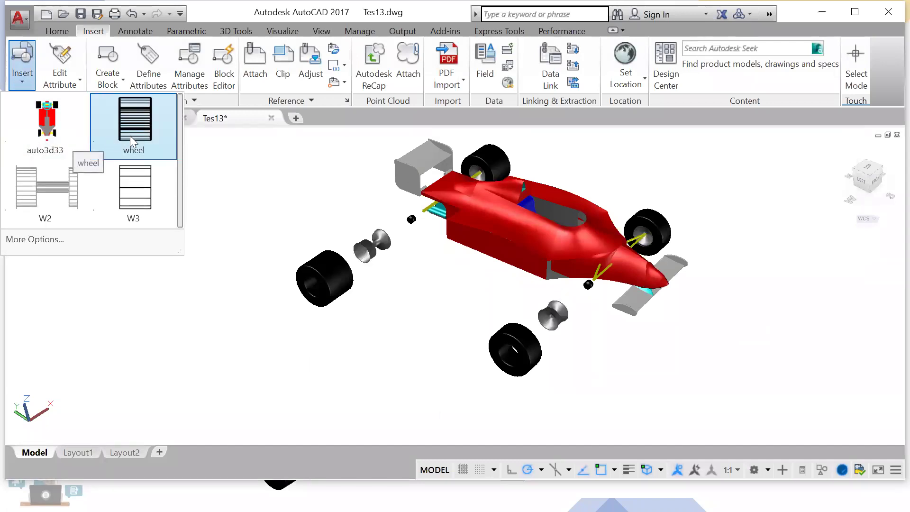
pyautogui.click(130, 136)
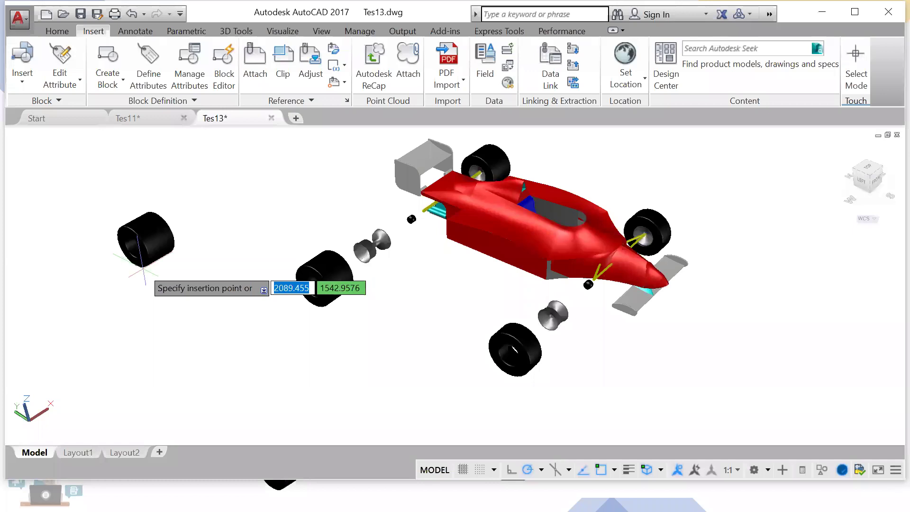
pyautogui.click(141, 264)
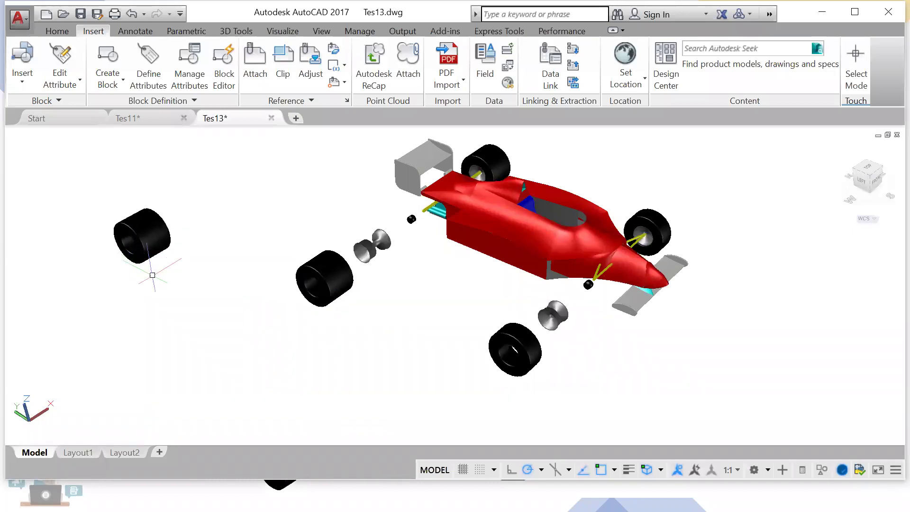
# Step: Insert the W2 rim block and the W3 hub block in line with the newly inserted tire
pyautogui.click(58, 85)
pyautogui.click(22, 59)
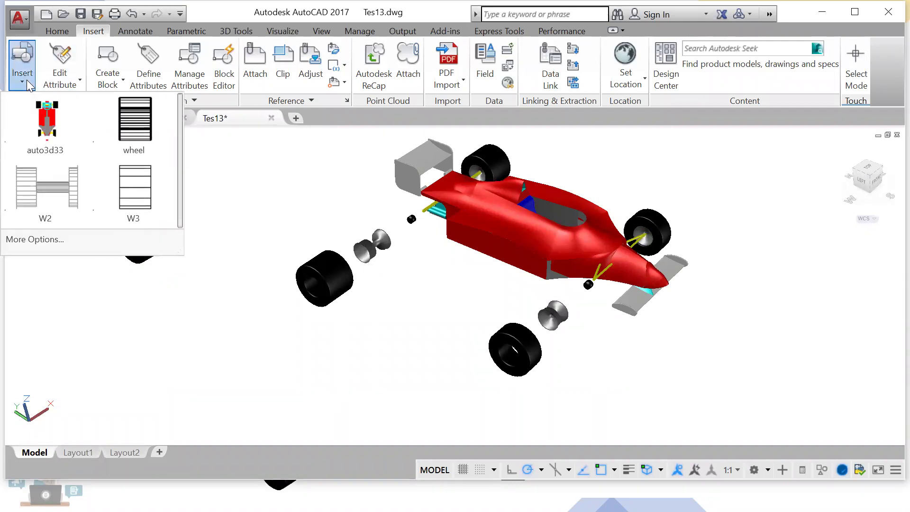
pyautogui.click(122, 137)
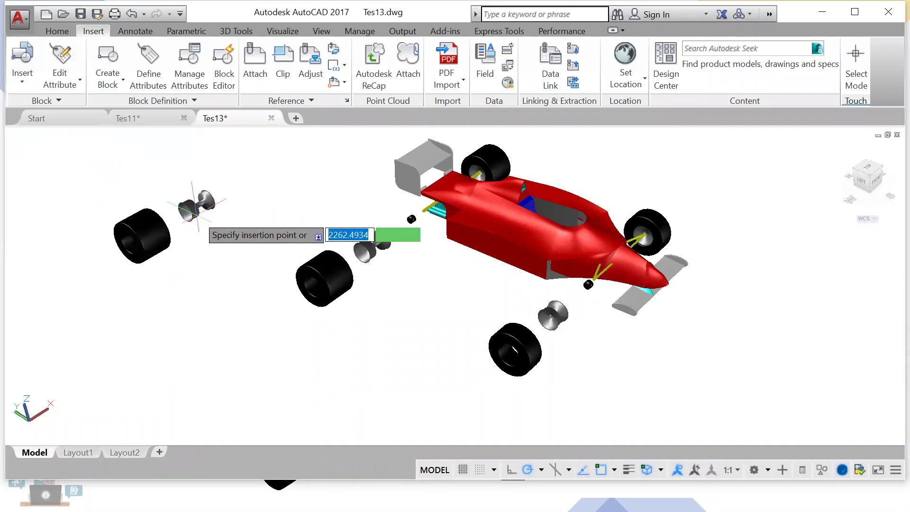
pyautogui.click(185, 203)
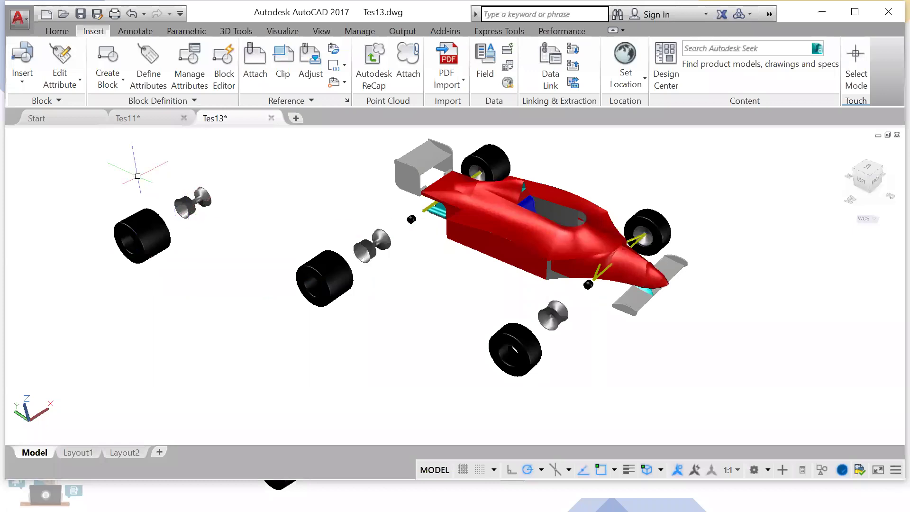
pyautogui.click(22, 59)
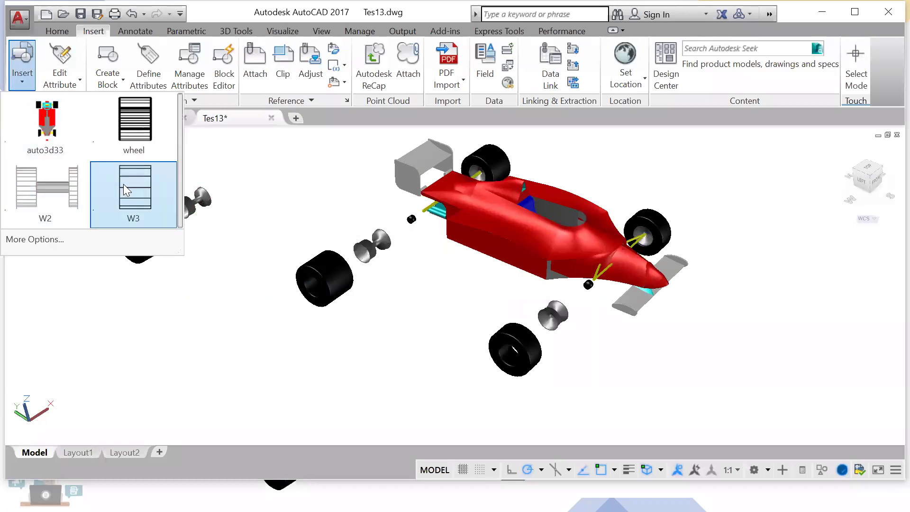
pyautogui.click(75, 184)
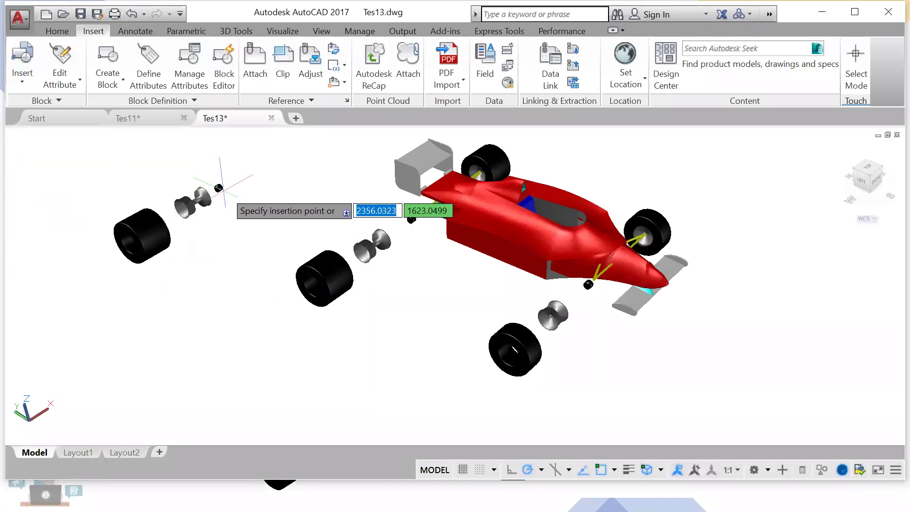
pyautogui.click(229, 183)
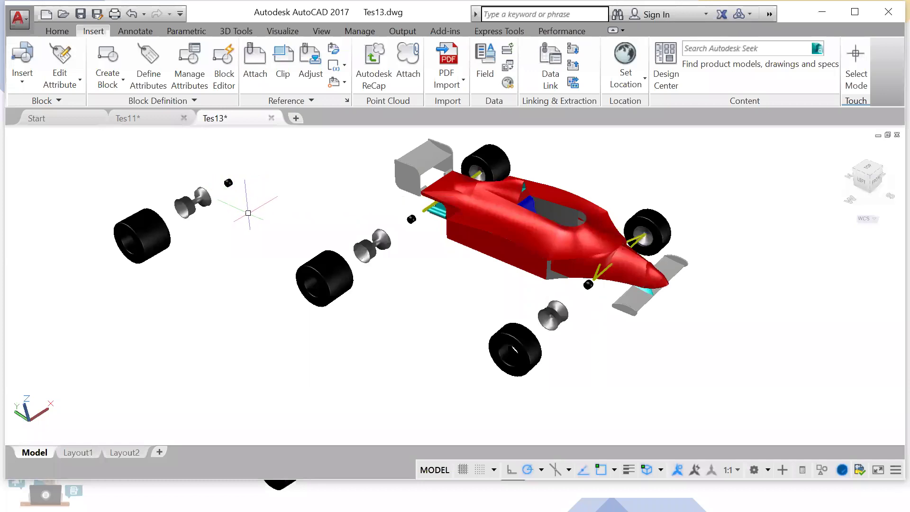
# Step: Move the rear tire still mounted on the car straight outward along the X axis, well clear of its rim
pyautogui.keyDown('shift'); pyautogui.moveTo(575, 272); pyautogui.dragTo(432, 304, button='middle'); pyautogui.keyUp('shift')
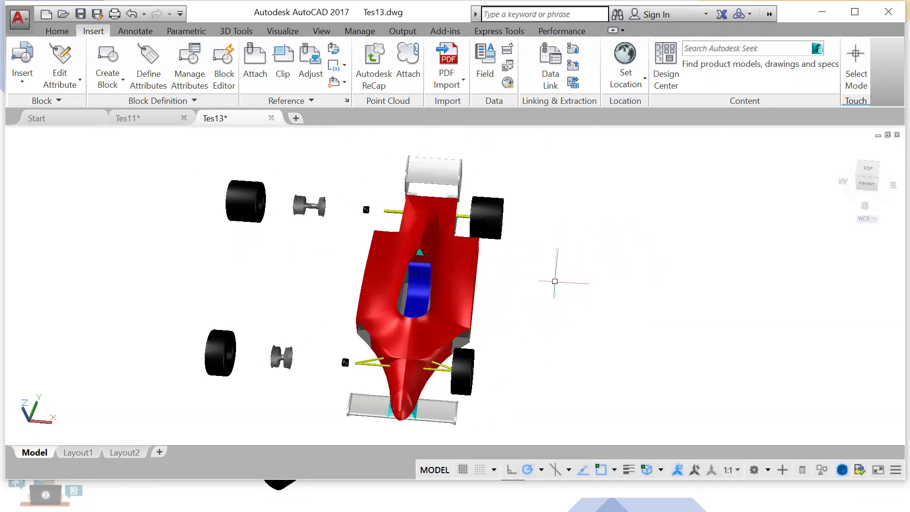
pyautogui.click(493, 222)
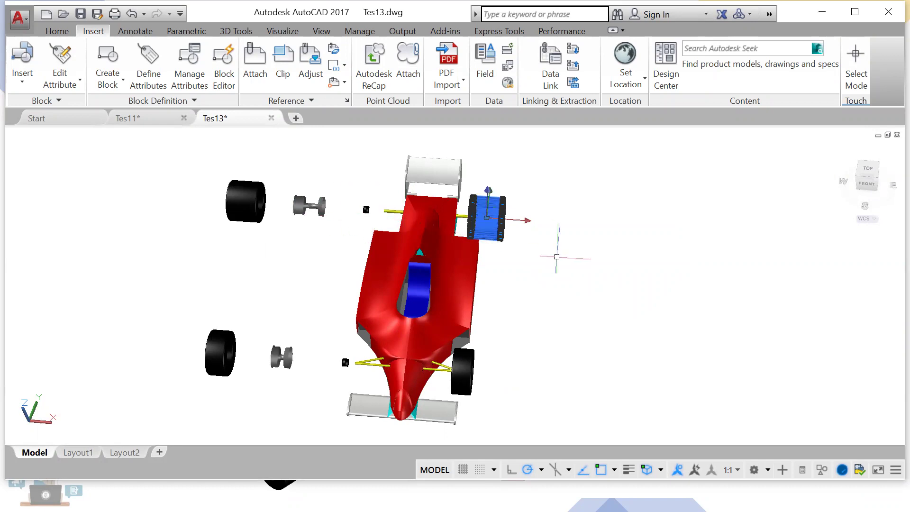
pyautogui.write('ve')
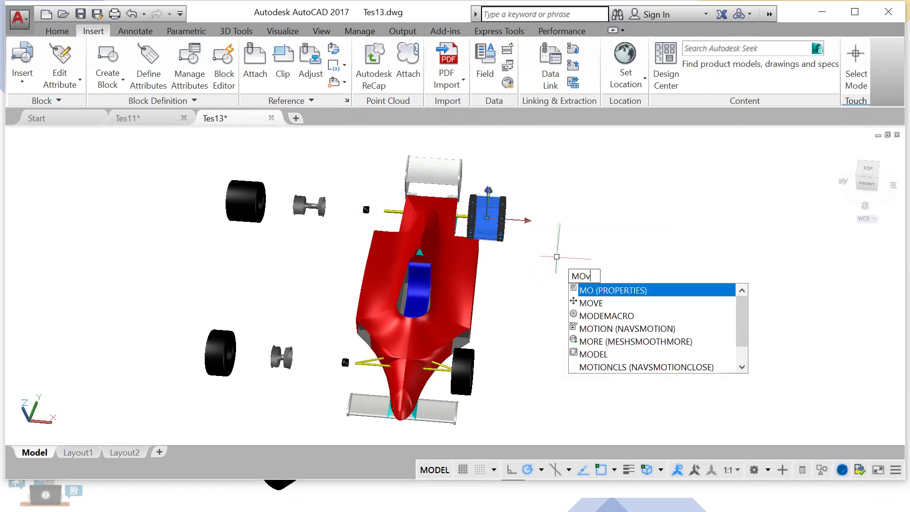
pyautogui.press('Return')
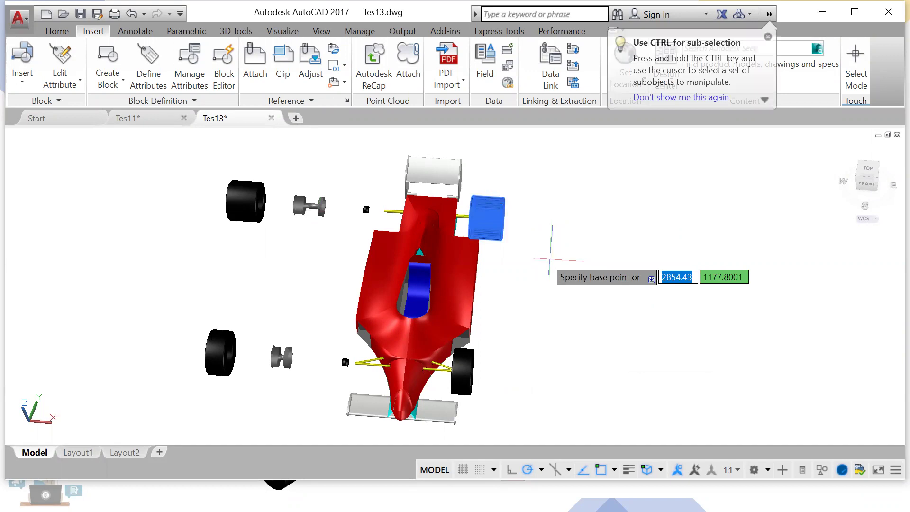
pyautogui.click(491, 216)
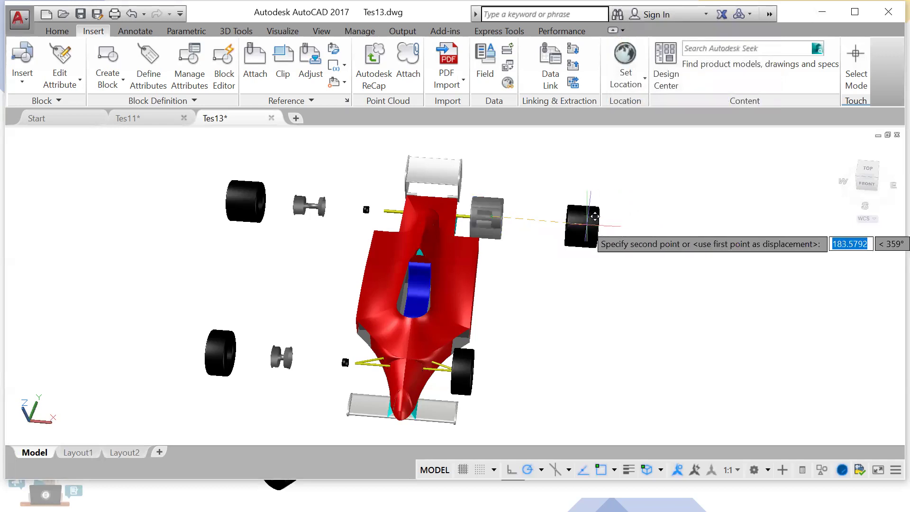
pyautogui.click(617, 218)
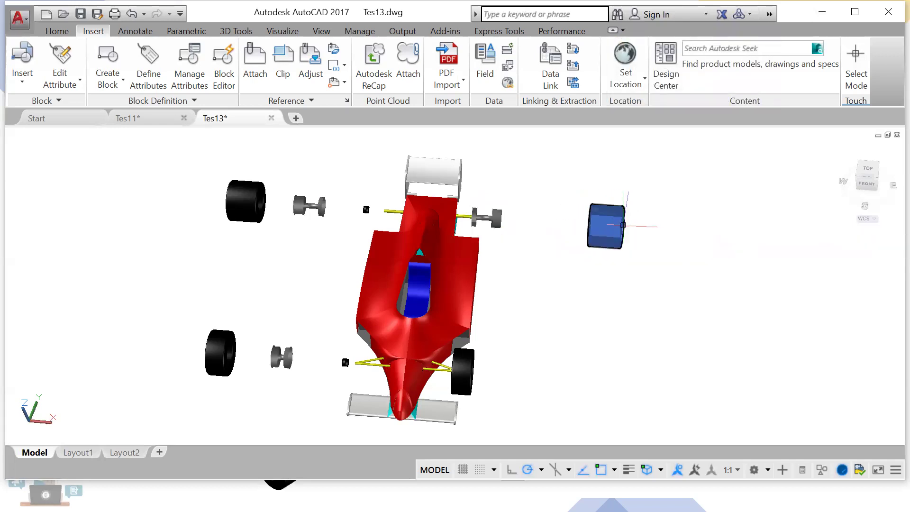
# Step: Move the exposed rear rim outward about 116 units along the X axis, placing it between the hub and the moved tire
pyautogui.click(503, 223)
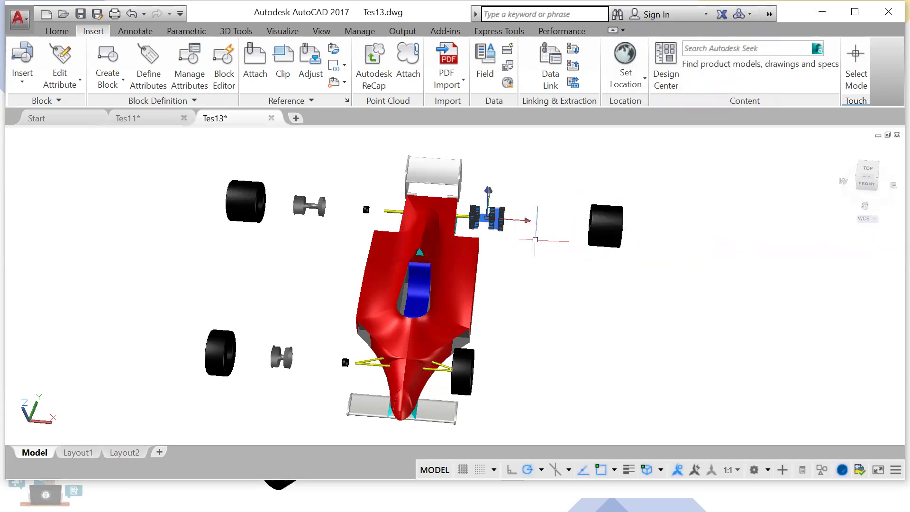
pyautogui.press('Return')
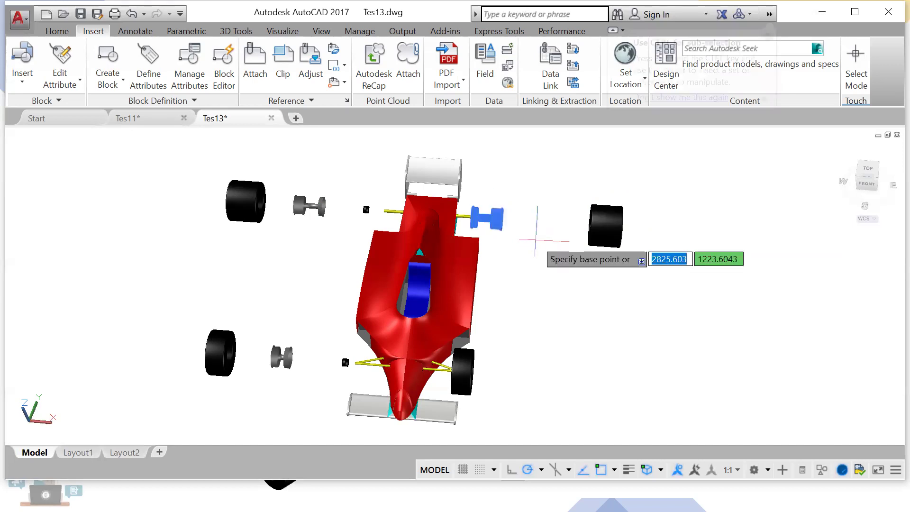
pyautogui.click(495, 219)
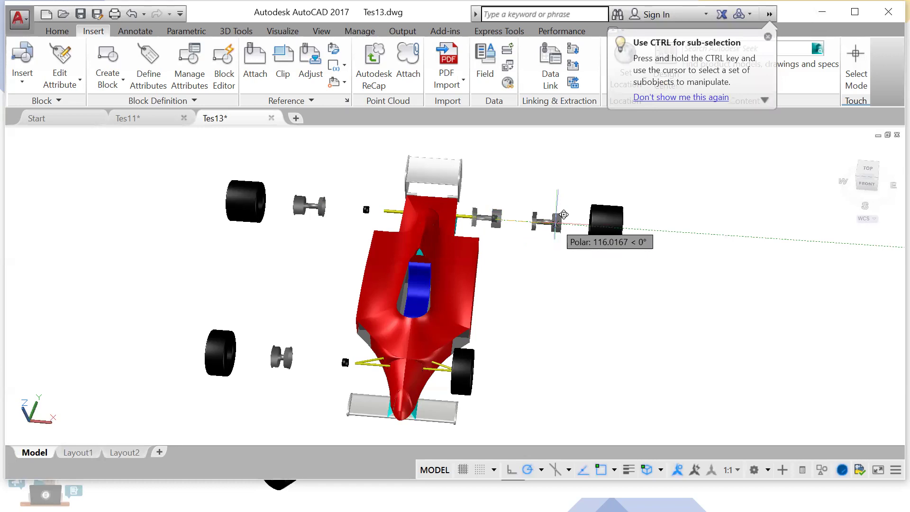
pyautogui.click(556, 222)
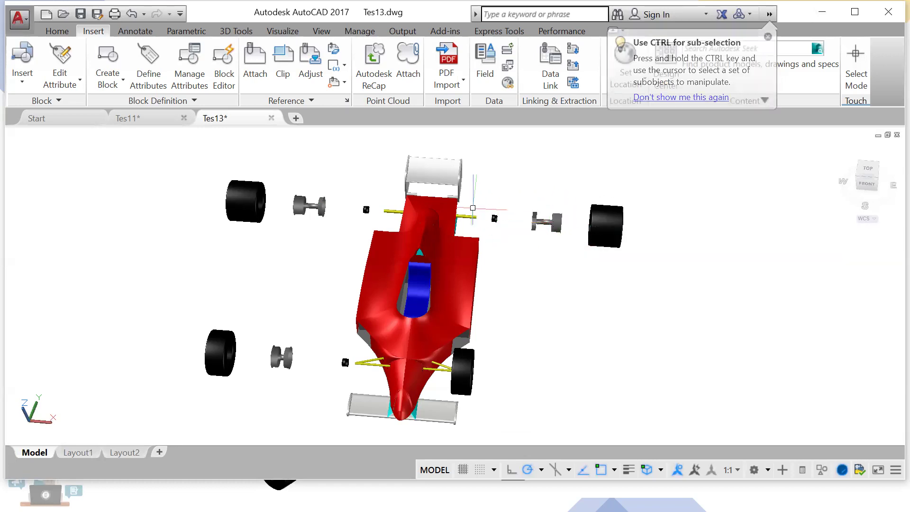
# Step: Move the whole rear wing about 177 units straight back from the car body at 90°
pyautogui.click(441, 177)
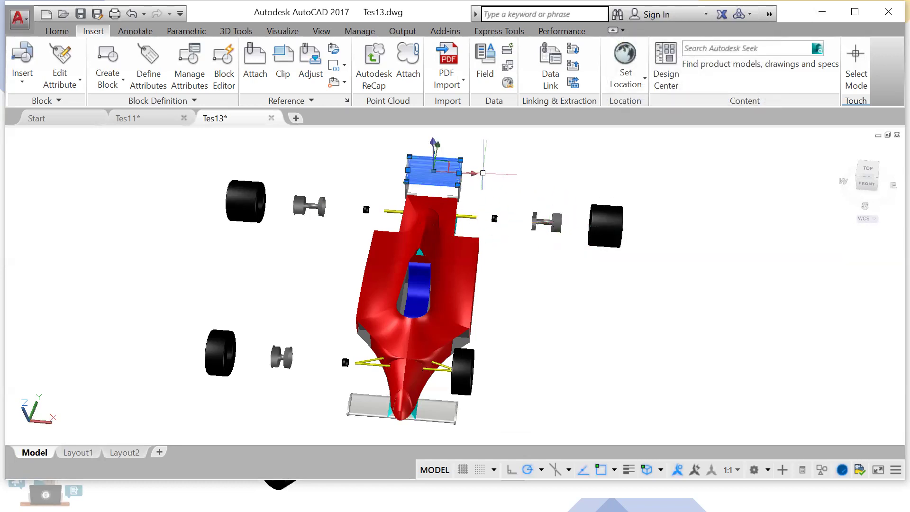
pyautogui.press('Escape')
pyautogui.click(392, 146)
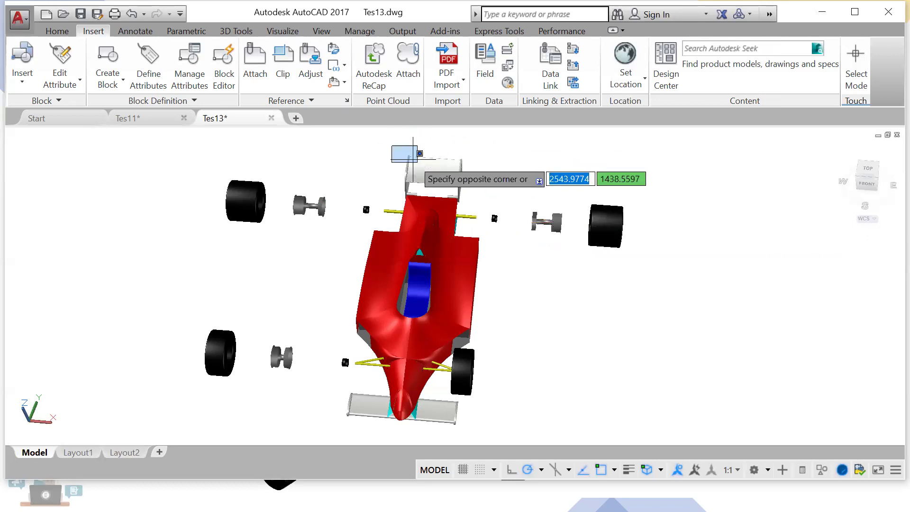
pyautogui.click(479, 205)
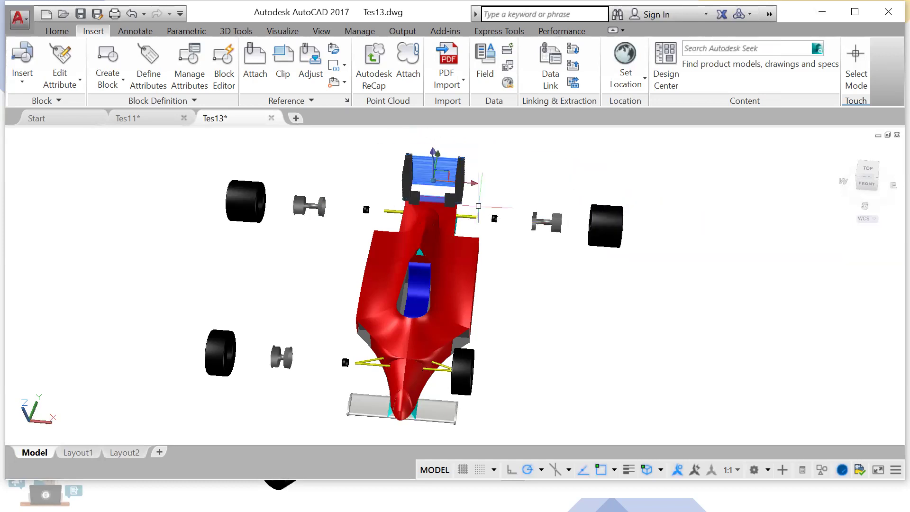
pyautogui.press('Return')
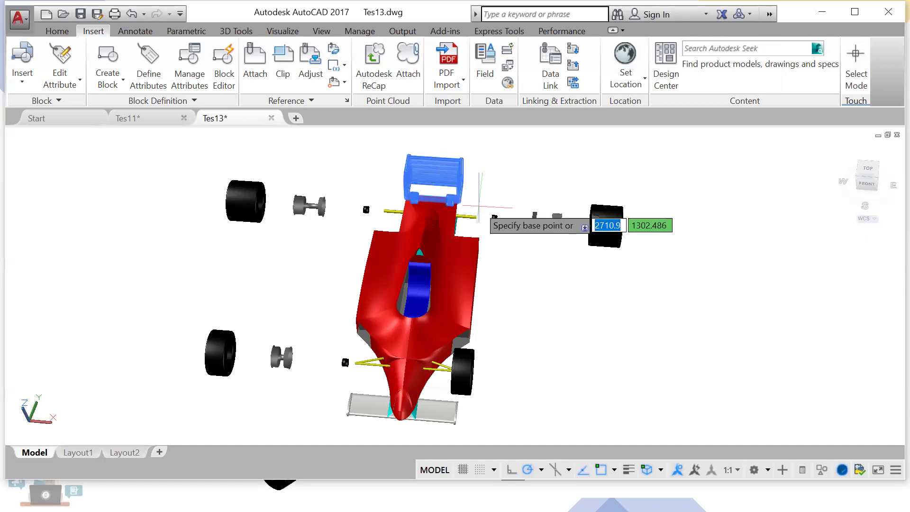
pyautogui.moveTo(471, 189); pyautogui.dragTo(475, 242, button='middle')
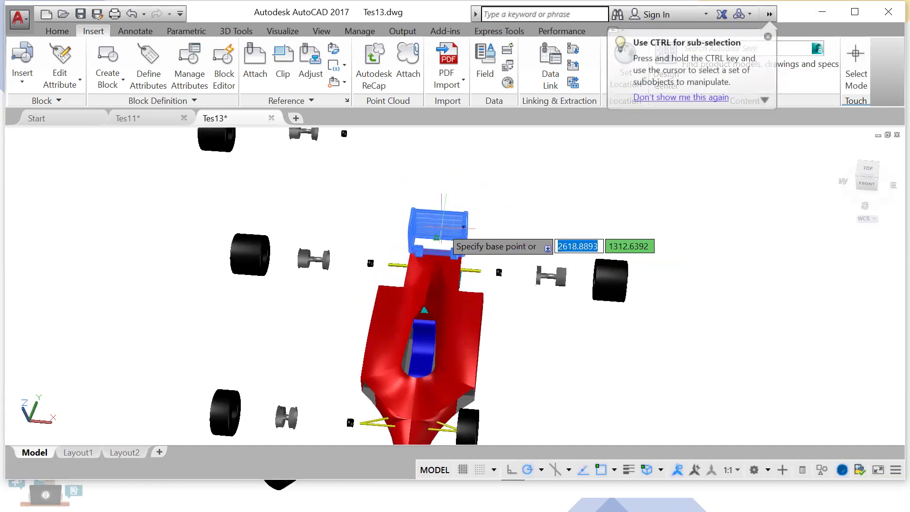
pyautogui.click(442, 227)
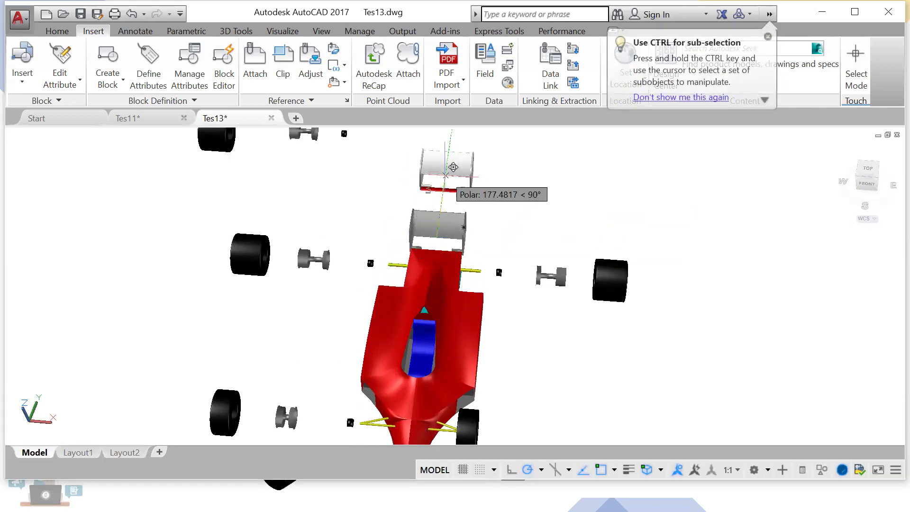
pyautogui.click(447, 175)
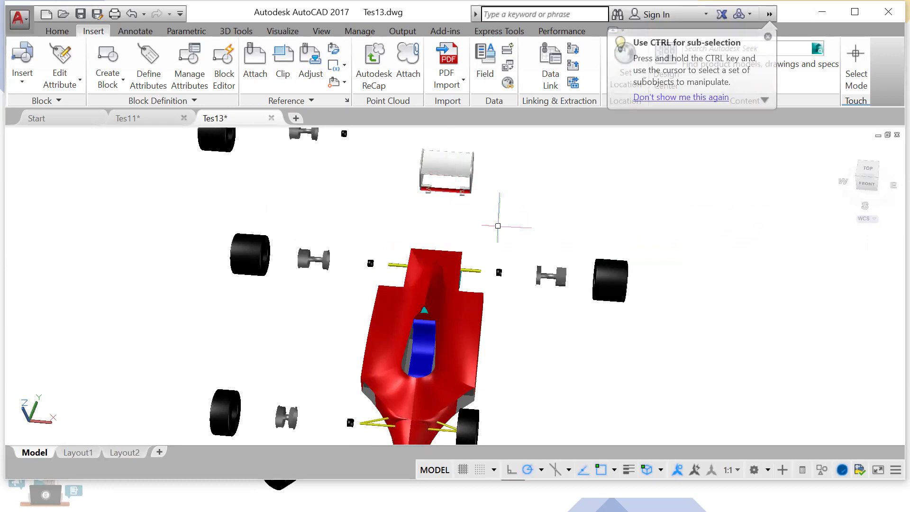
pyautogui.click(505, 228)
pyautogui.moveTo(521, 231); pyautogui.dragTo(537, 188, button='middle')
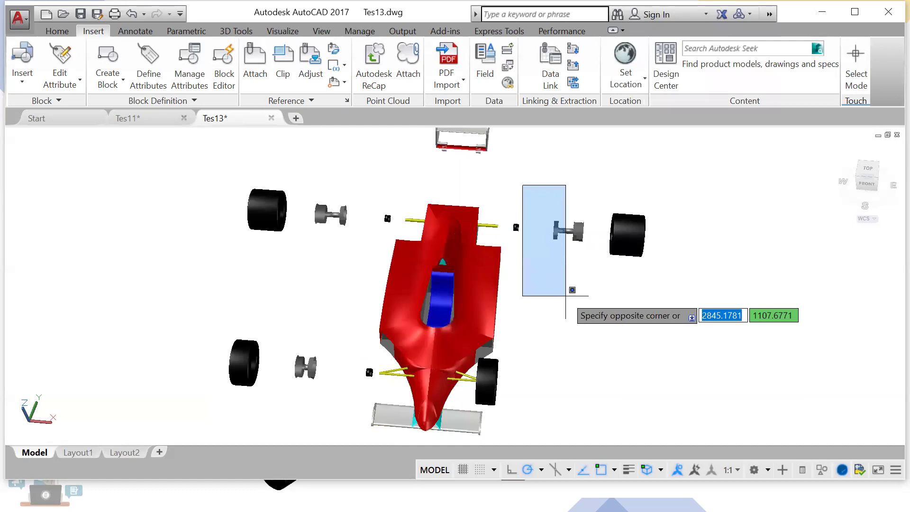
pyautogui.click(538, 293)
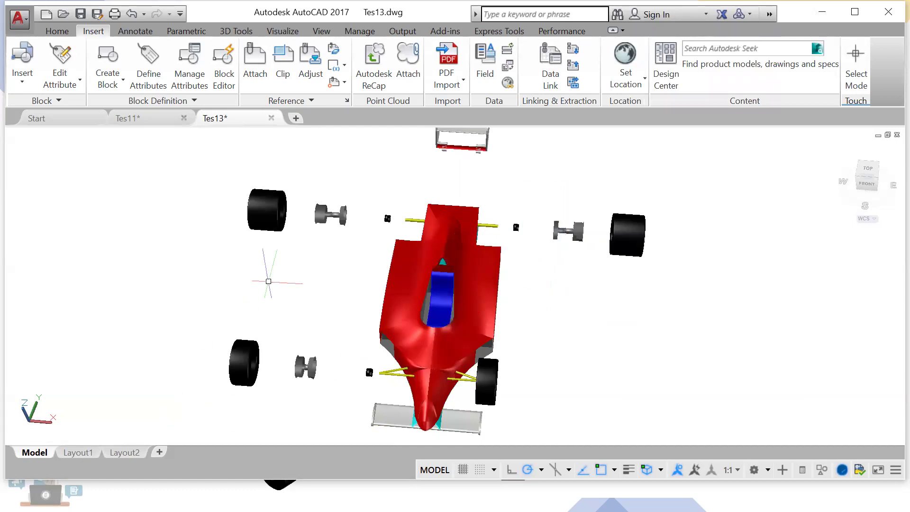
# Step: Insert the auto3d33 block in the empty space beside the exploded race car
pyautogui.moveTo(231, 238); pyautogui.dragTo(433, 282, button='middle')
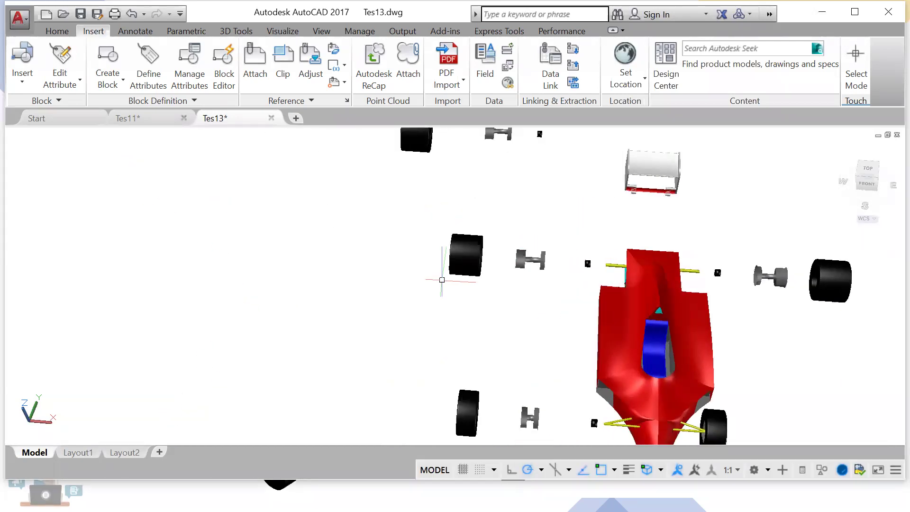
pyautogui.click(22, 61)
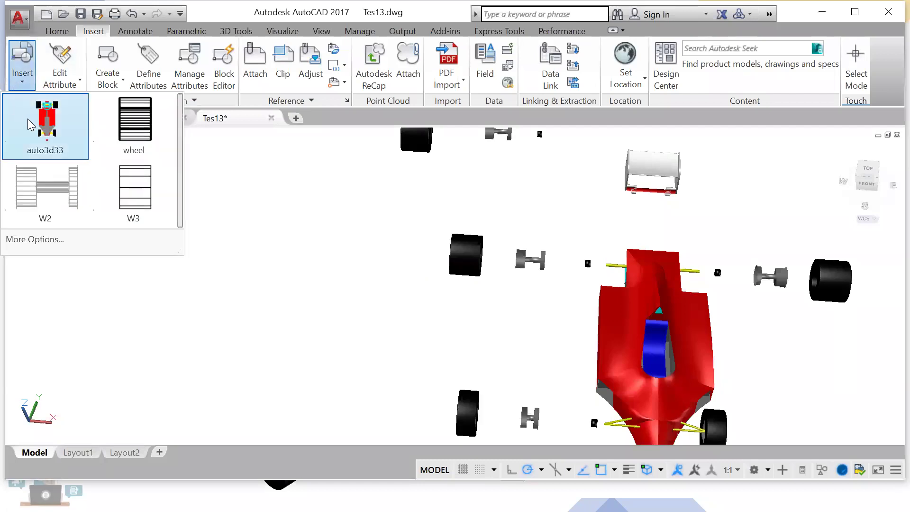
pyautogui.click(41, 133)
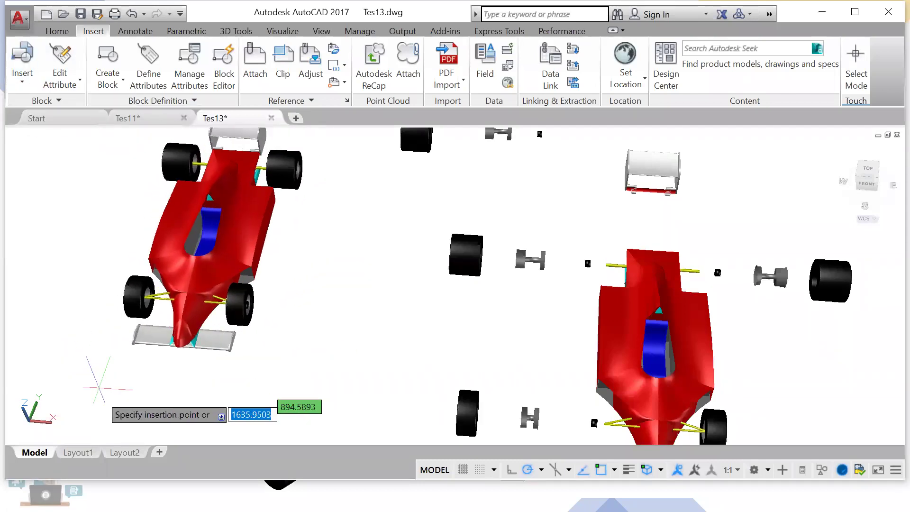
pyautogui.click(86, 420)
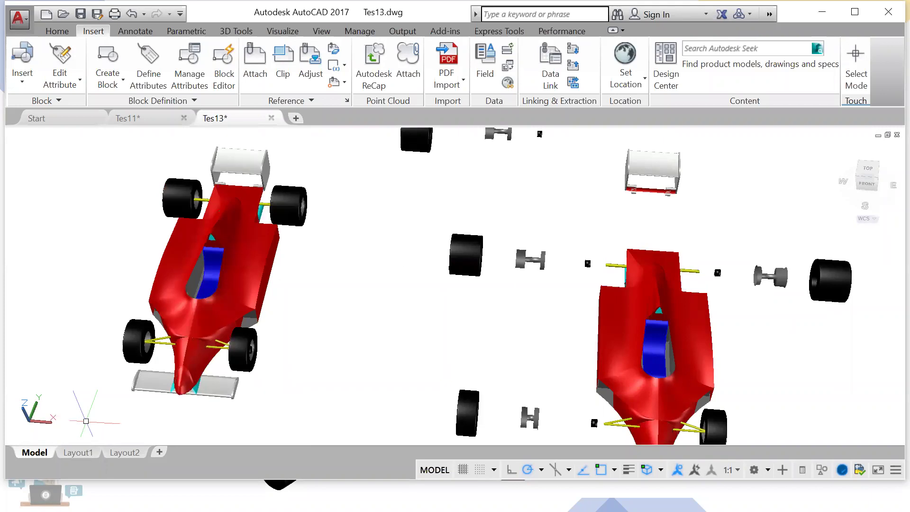
# Step: Explode the newly inserted race car block into its component objects
pyautogui.click(86, 421)
pyautogui.click(234, 370)
pyautogui.click(286, 204)
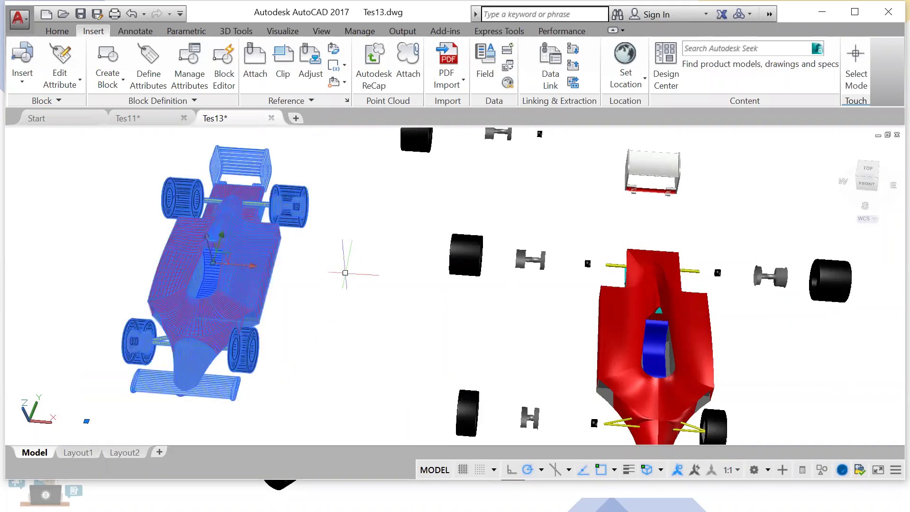
pyautogui.click(67, 34)
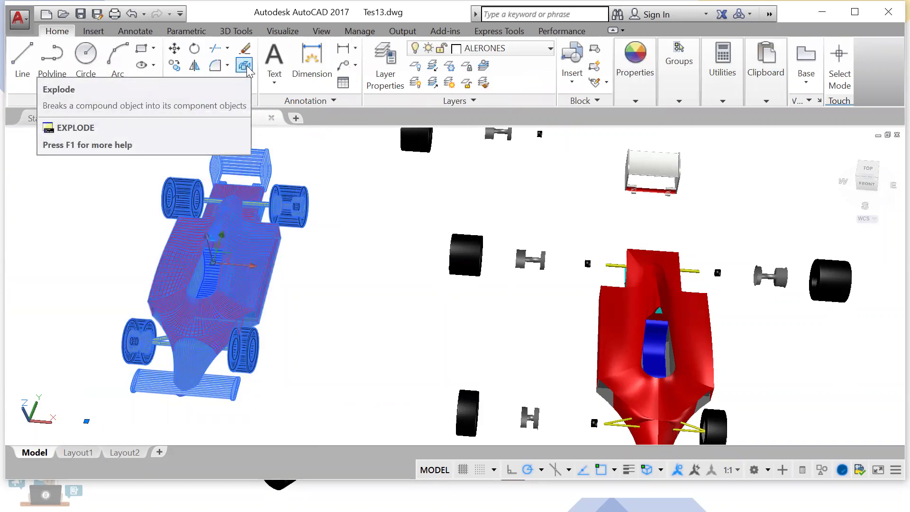
pyautogui.click(245, 66)
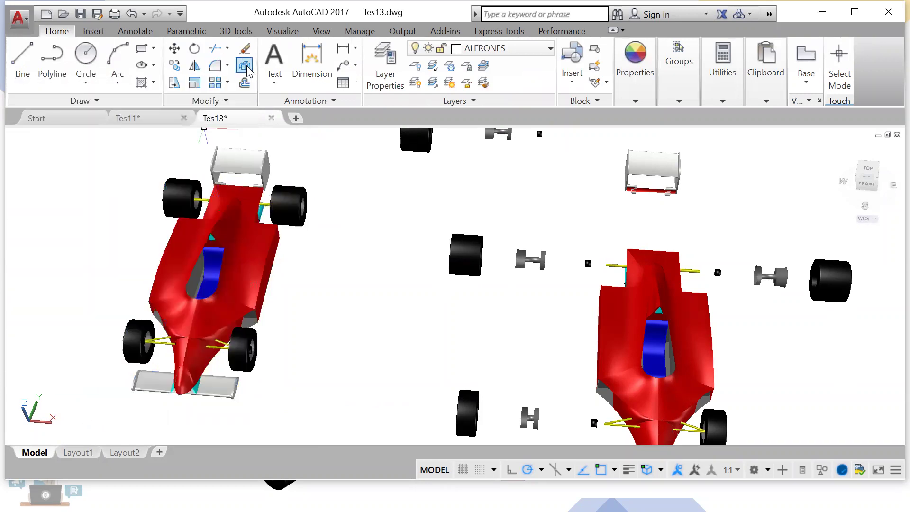
# Step: Move the new car's rear tire on the side facing away from the exploded car straight outward, clear of its rim
pyautogui.click(193, 199)
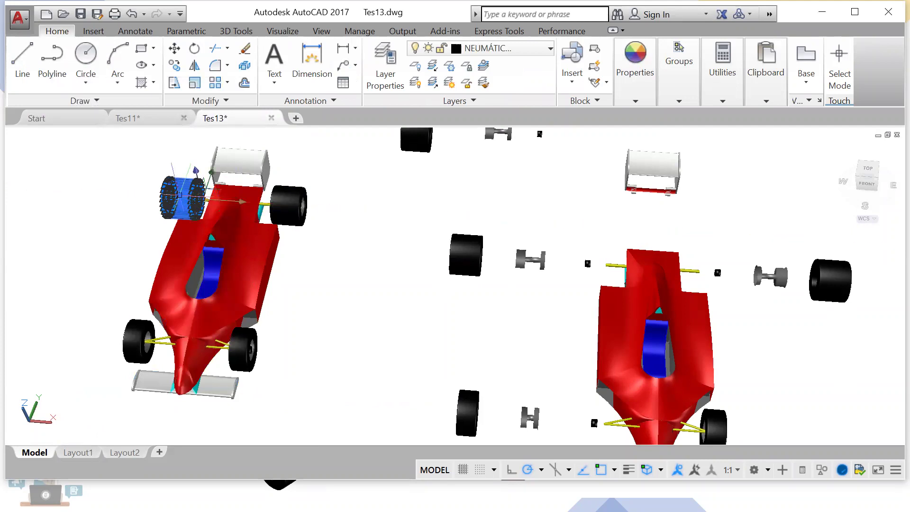
pyautogui.moveTo(176, 195); pyautogui.dragTo(74, 203)
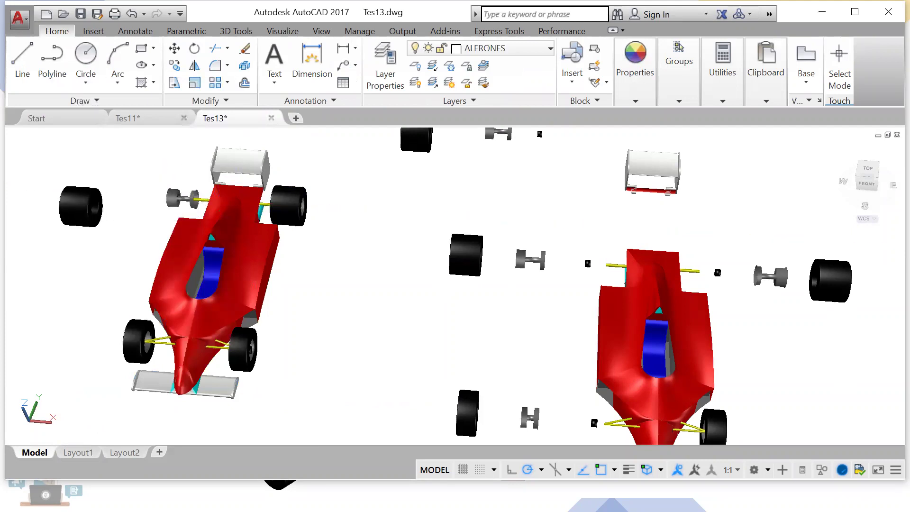
pyautogui.scroll(2, 81, 206)
pyautogui.moveTo(82, 207); pyautogui.dragTo(289, 251, button='middle')
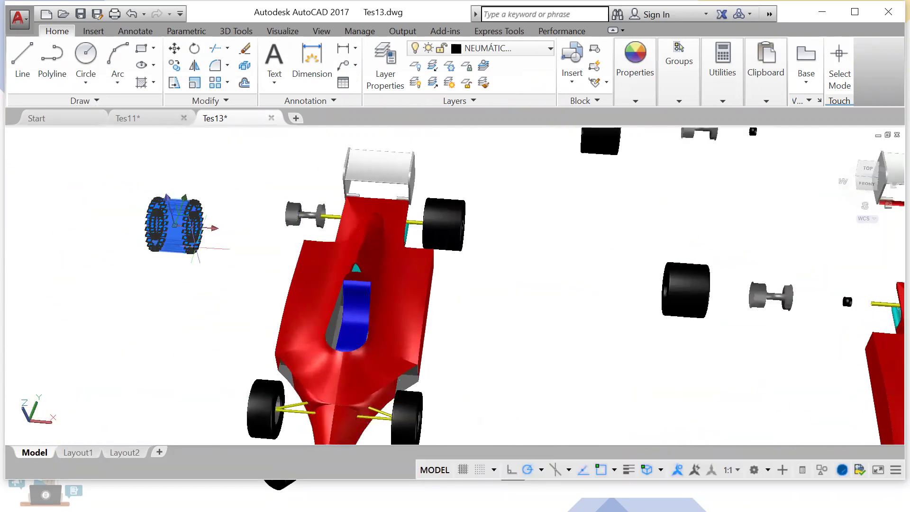
pyautogui.press('Escape')
# Step: Change the viewport's visual style from Realistic to 2D Wireframe
pyautogui.scroll(2, 164, 239)
pyautogui.moveTo(149, 244); pyautogui.dragTo(210, 255, button='middle')
pyautogui.click(63, 135)
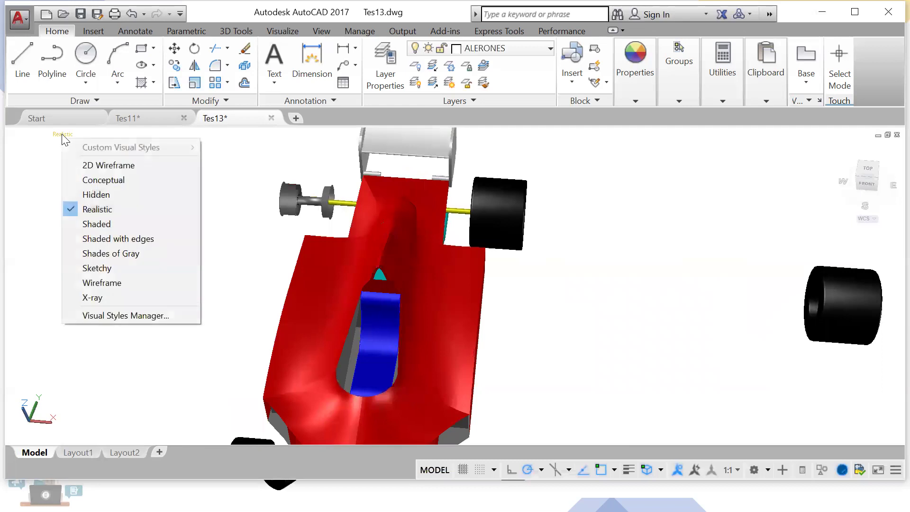
pyautogui.click(104, 163)
pyautogui.scroll(-5, 130, 211)
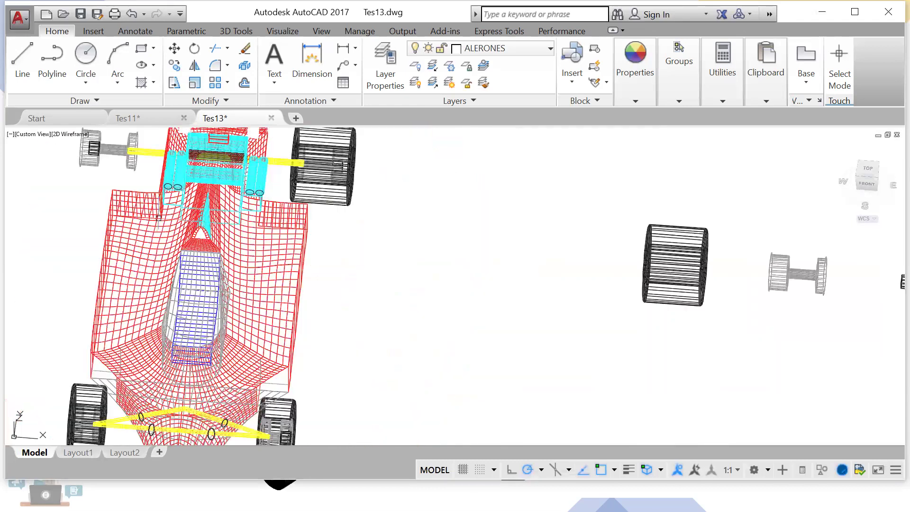
pyautogui.moveTo(82, 290); pyautogui.dragTo(375, 286, button='middle')
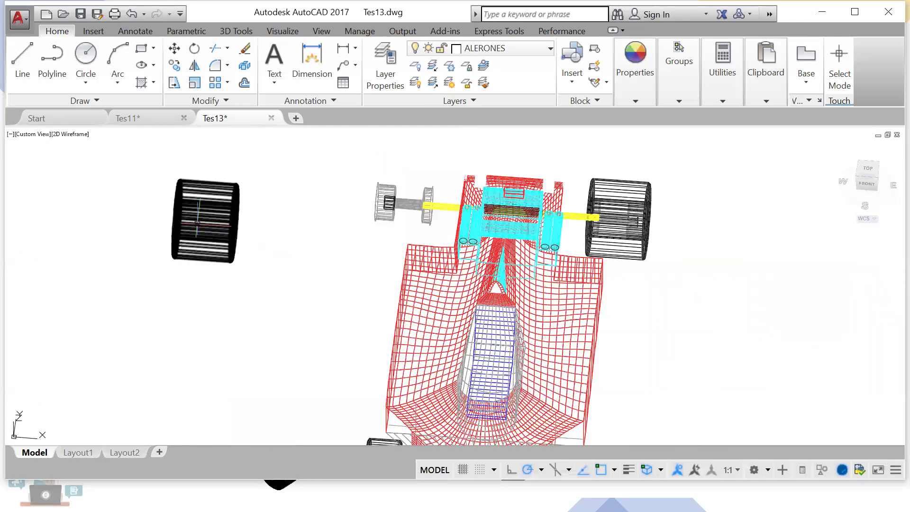
# Step: Explode the detached rear tire into its component faces and select a single inner face to check it
pyautogui.click(201, 227)
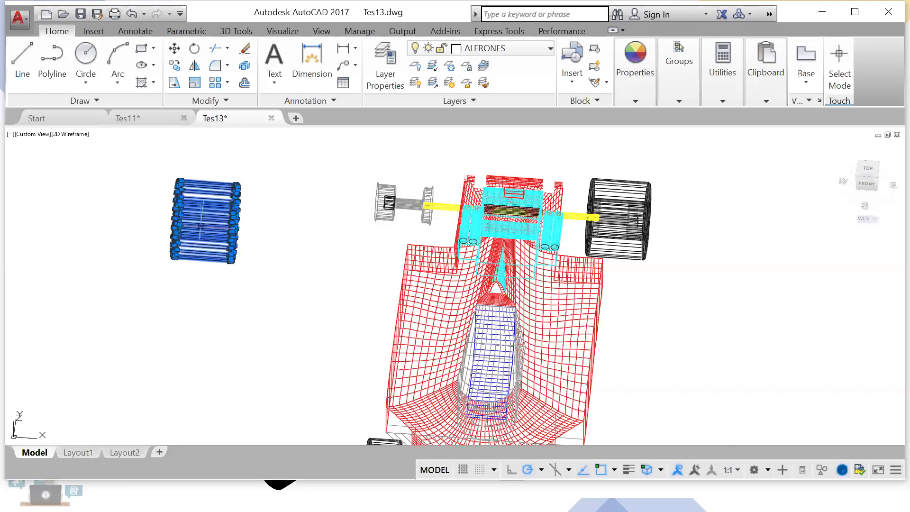
pyautogui.click(244, 67)
pyautogui.click(210, 222)
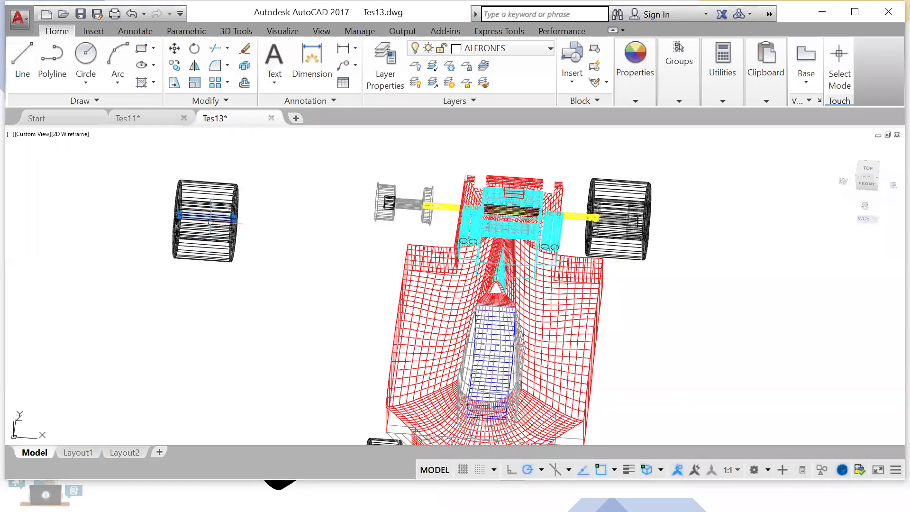
pyautogui.scroll(3, 210, 223)
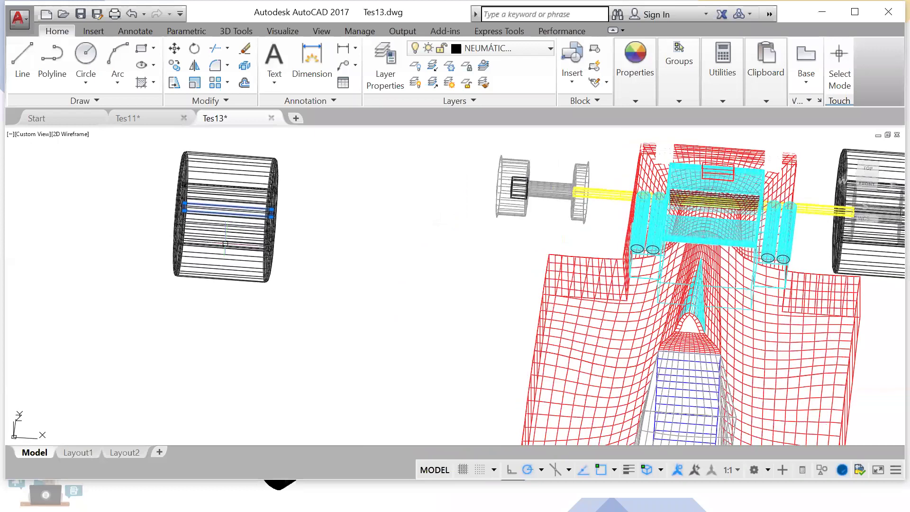
pyautogui.press('capslock')
pyautogui.moveTo(210, 226); pyautogui.dragTo(240, 240, button='middle')
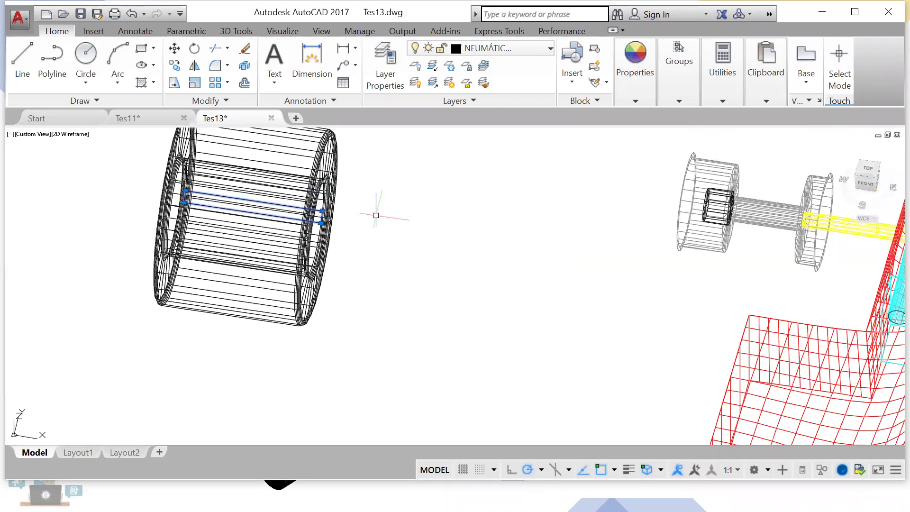
# Step: Switch to the PowerPoint slide show and advance to the "Example – A library of beam" slide
pyautogui.hotkey('alt', 'Tab')
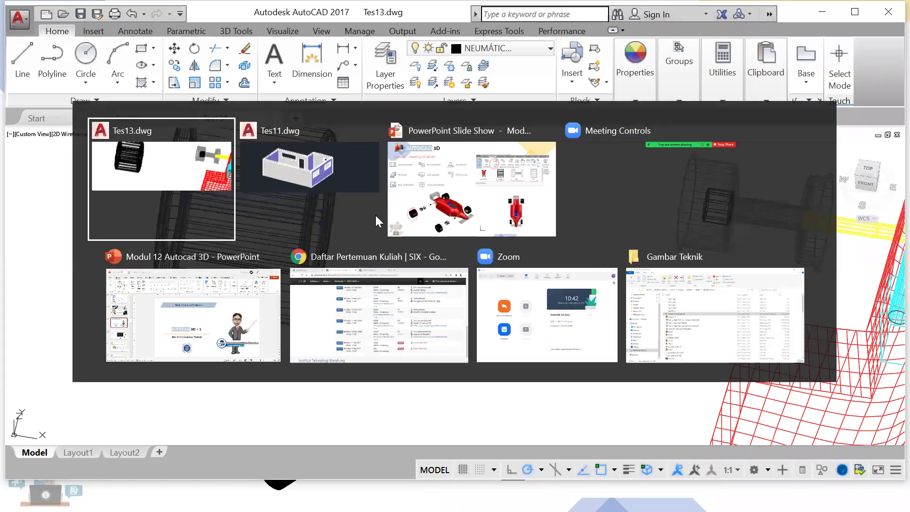
pyautogui.press('Tab')
pyautogui.press('Tab')
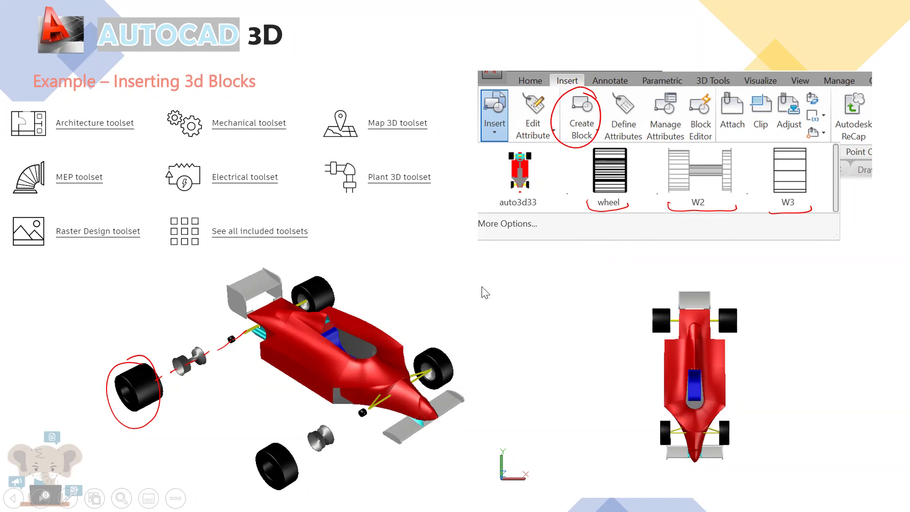
pyautogui.scroll(3, 562, 303)
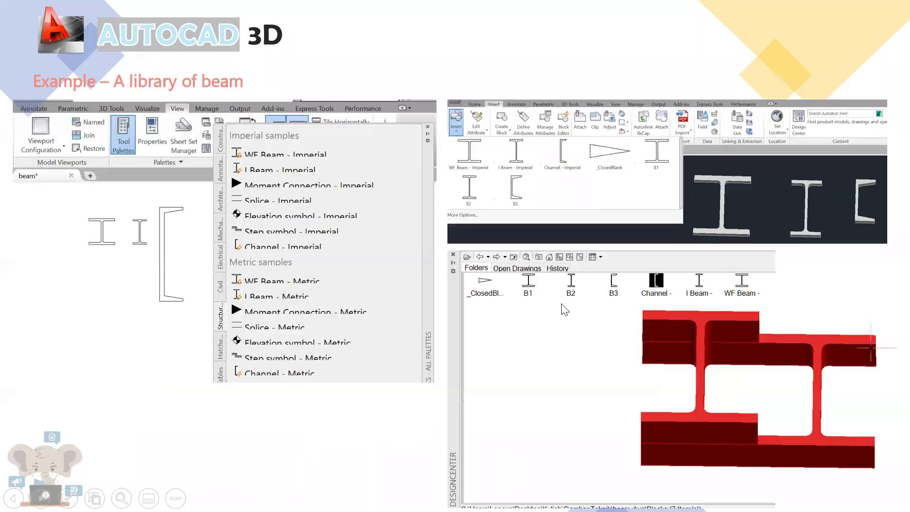